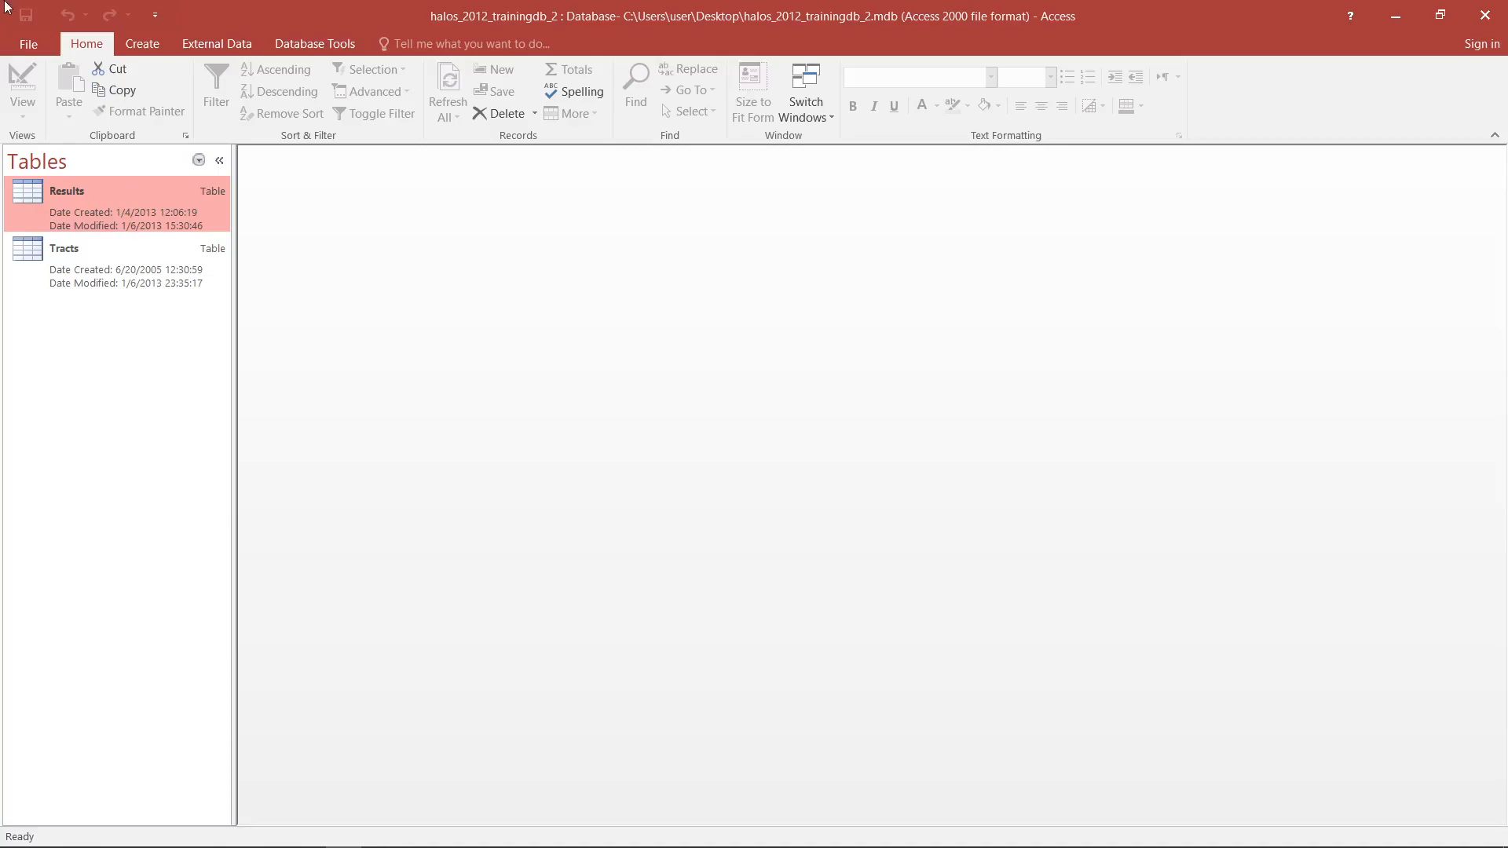
left_click(17, 44)
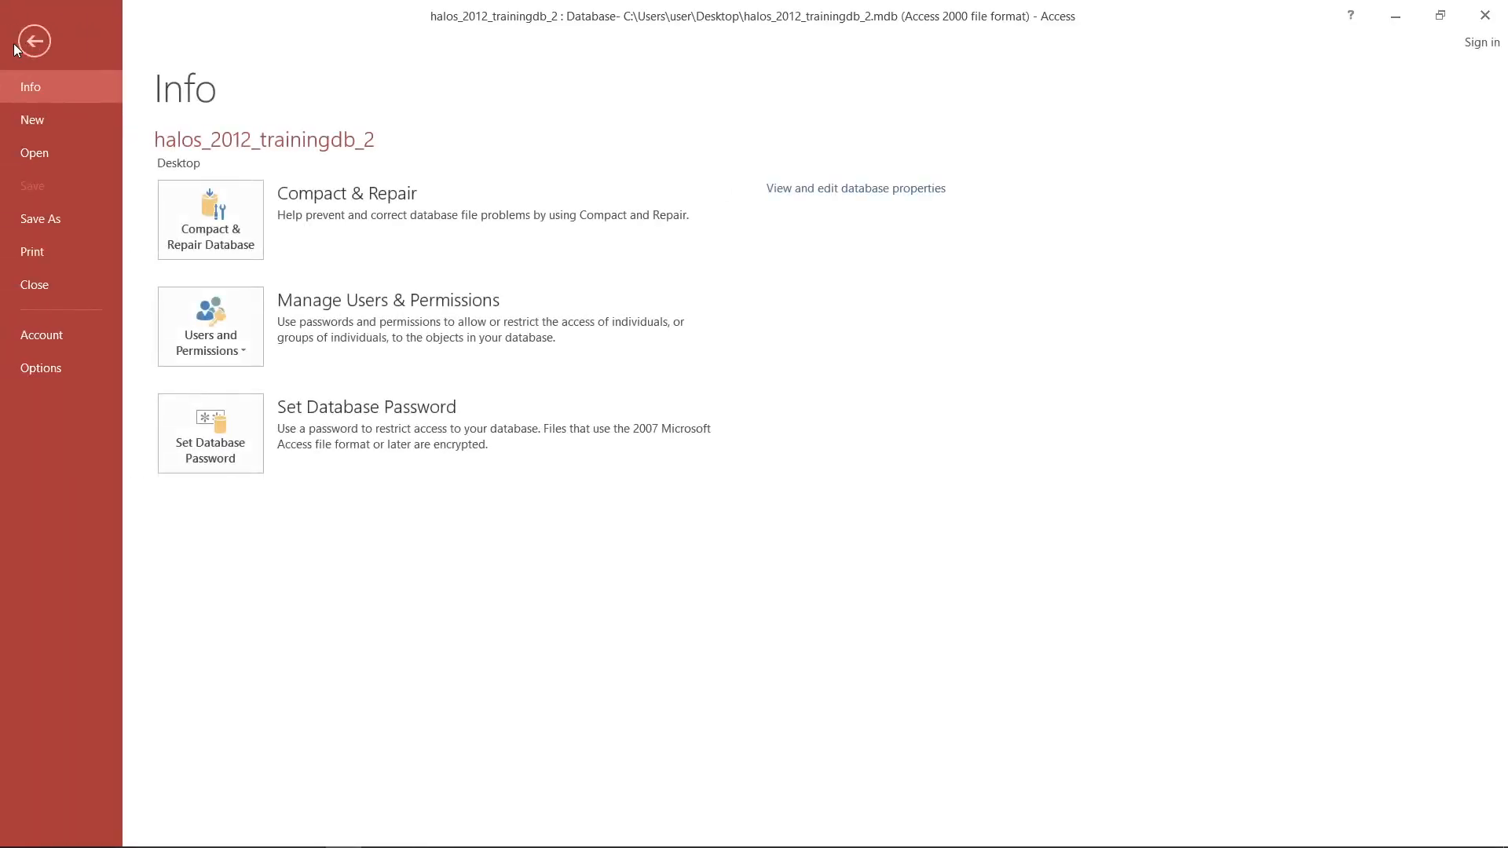
left_click(63, 153)
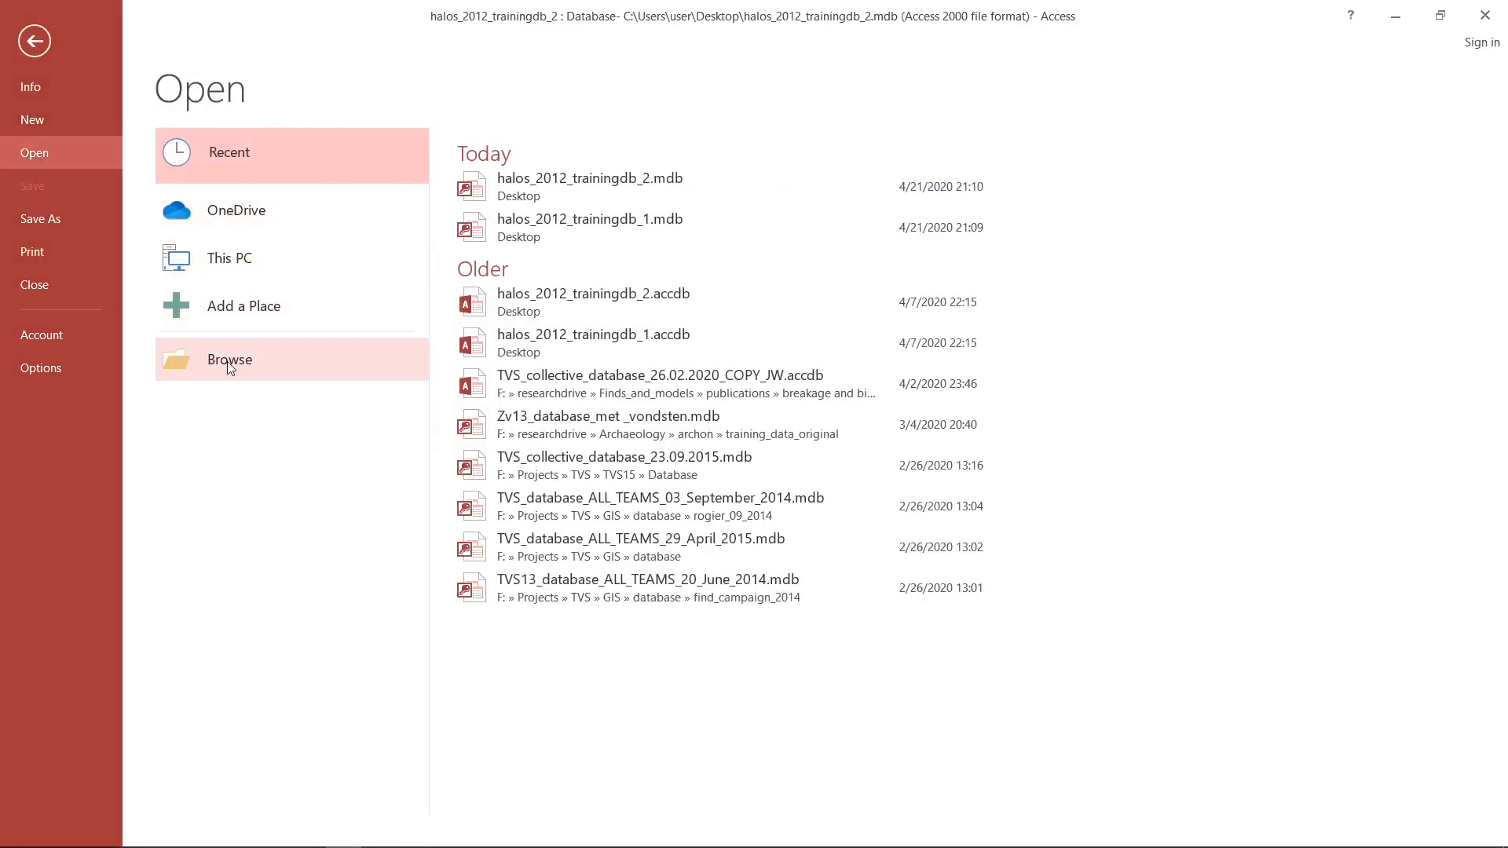
left_click(231, 368)
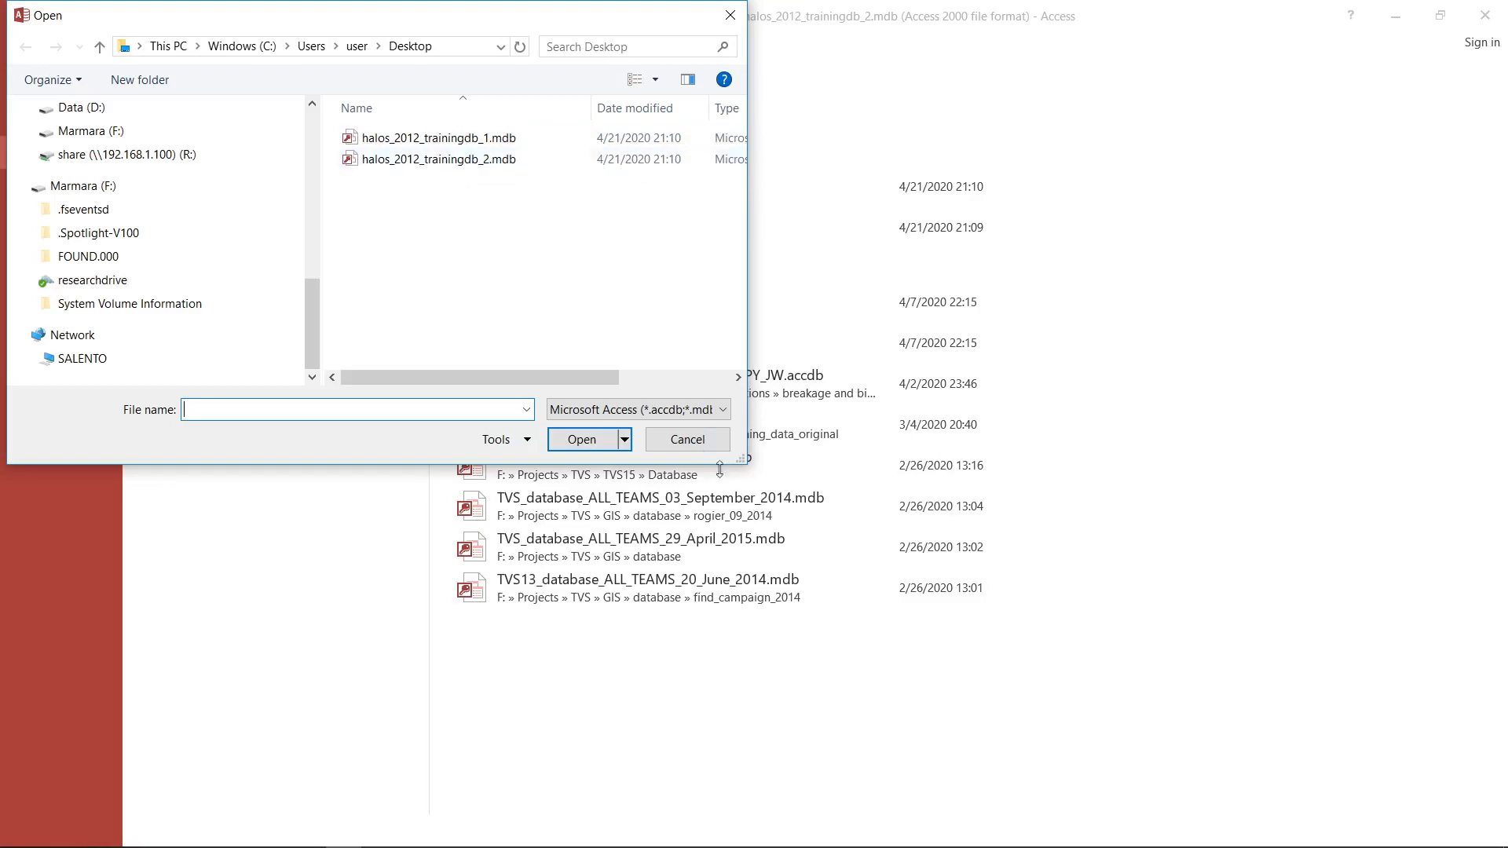
left_click(718, 445)
key("Escape")
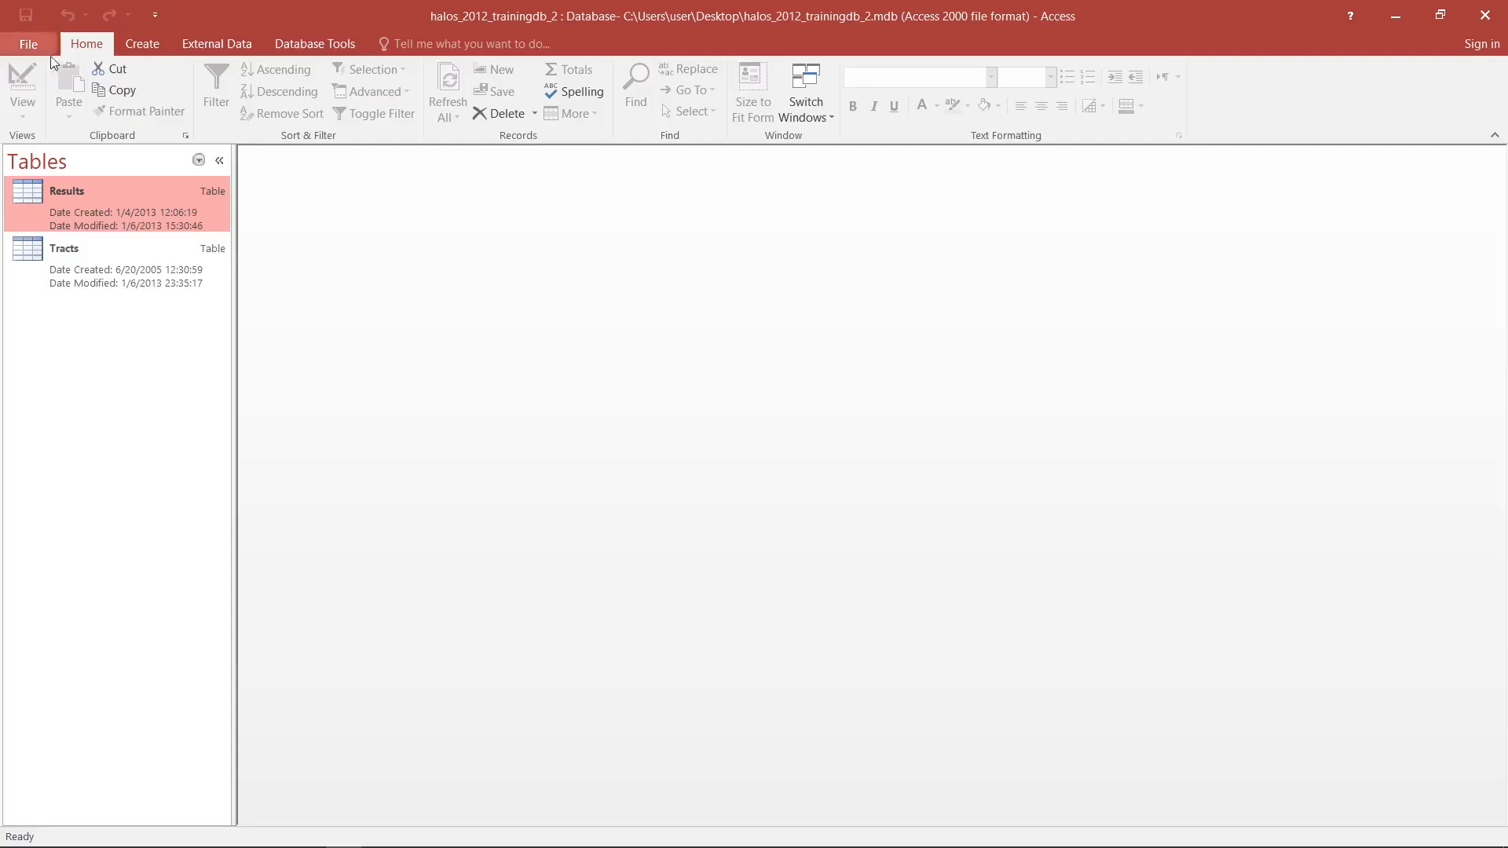
- Open the Results table, look through its records, and close it again
left_click(110, 252)
left_click(110, 217)
double_click(111, 215)
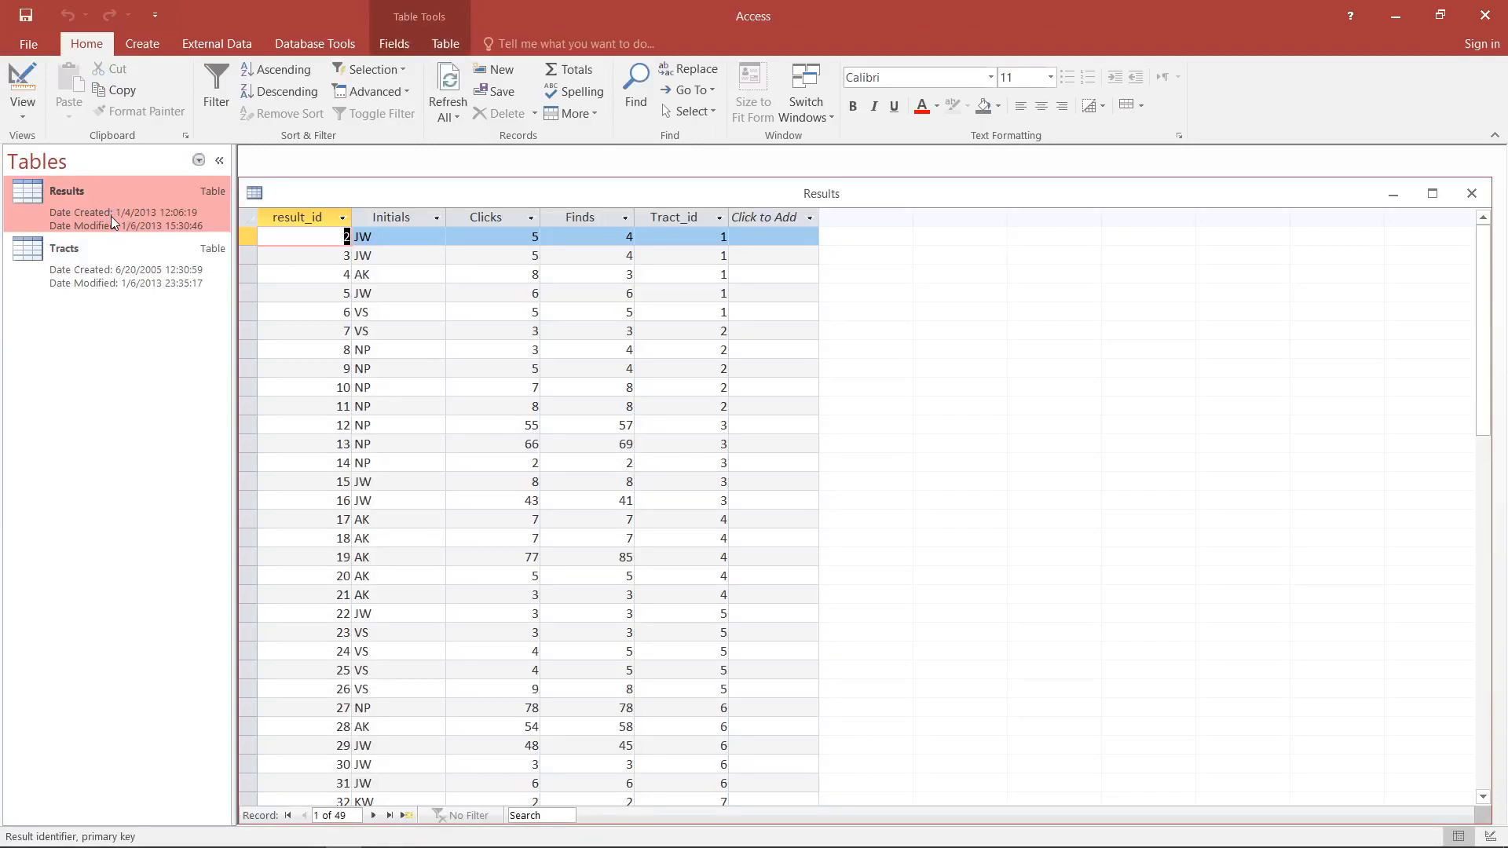
scroll(1071, 303, "down", 8)
scroll(1071, 286, "up", 8)
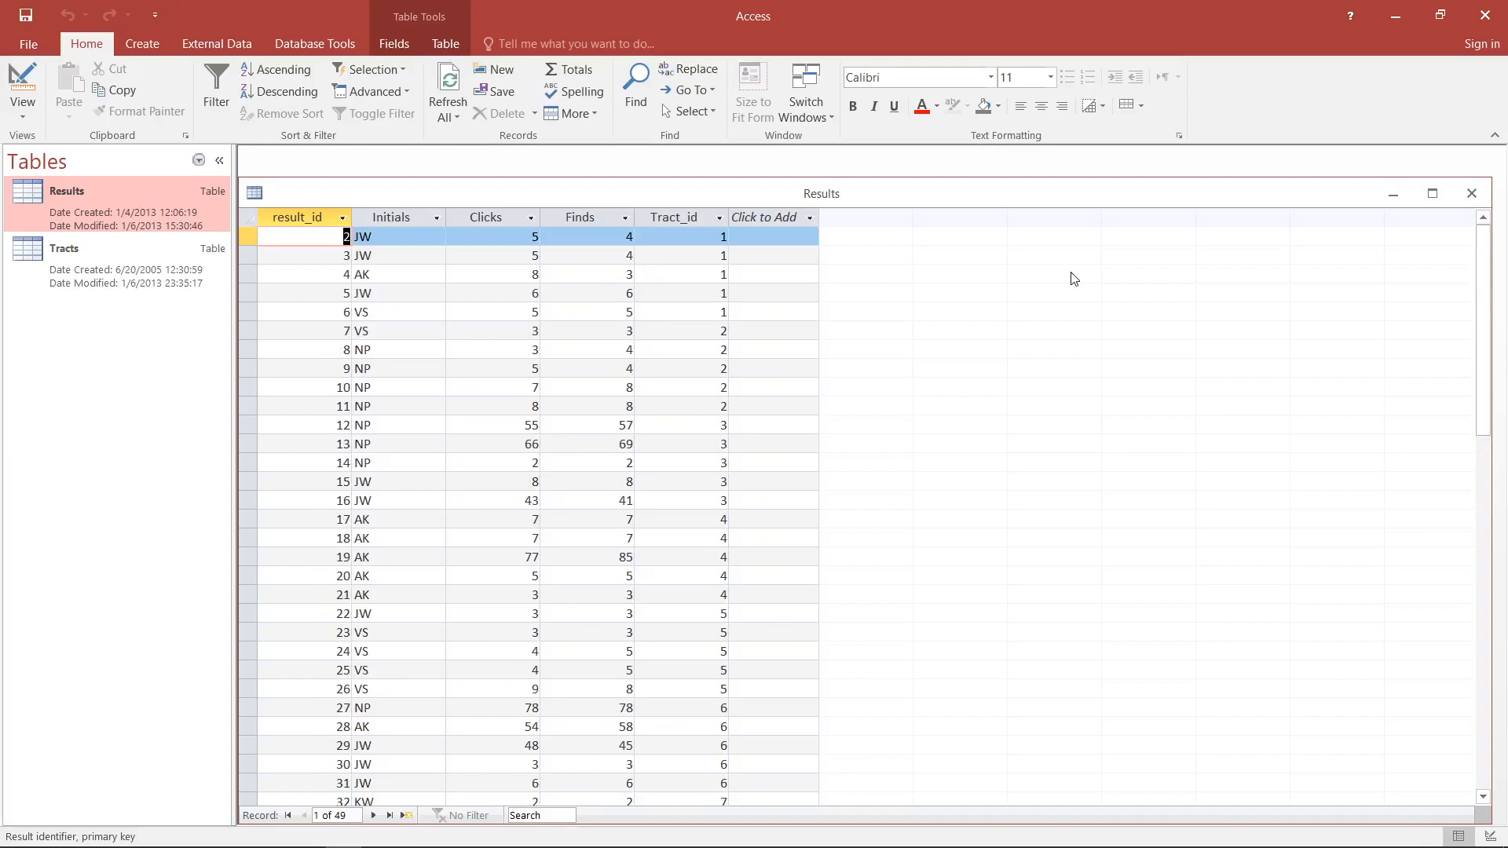
left_click(1483, 196)
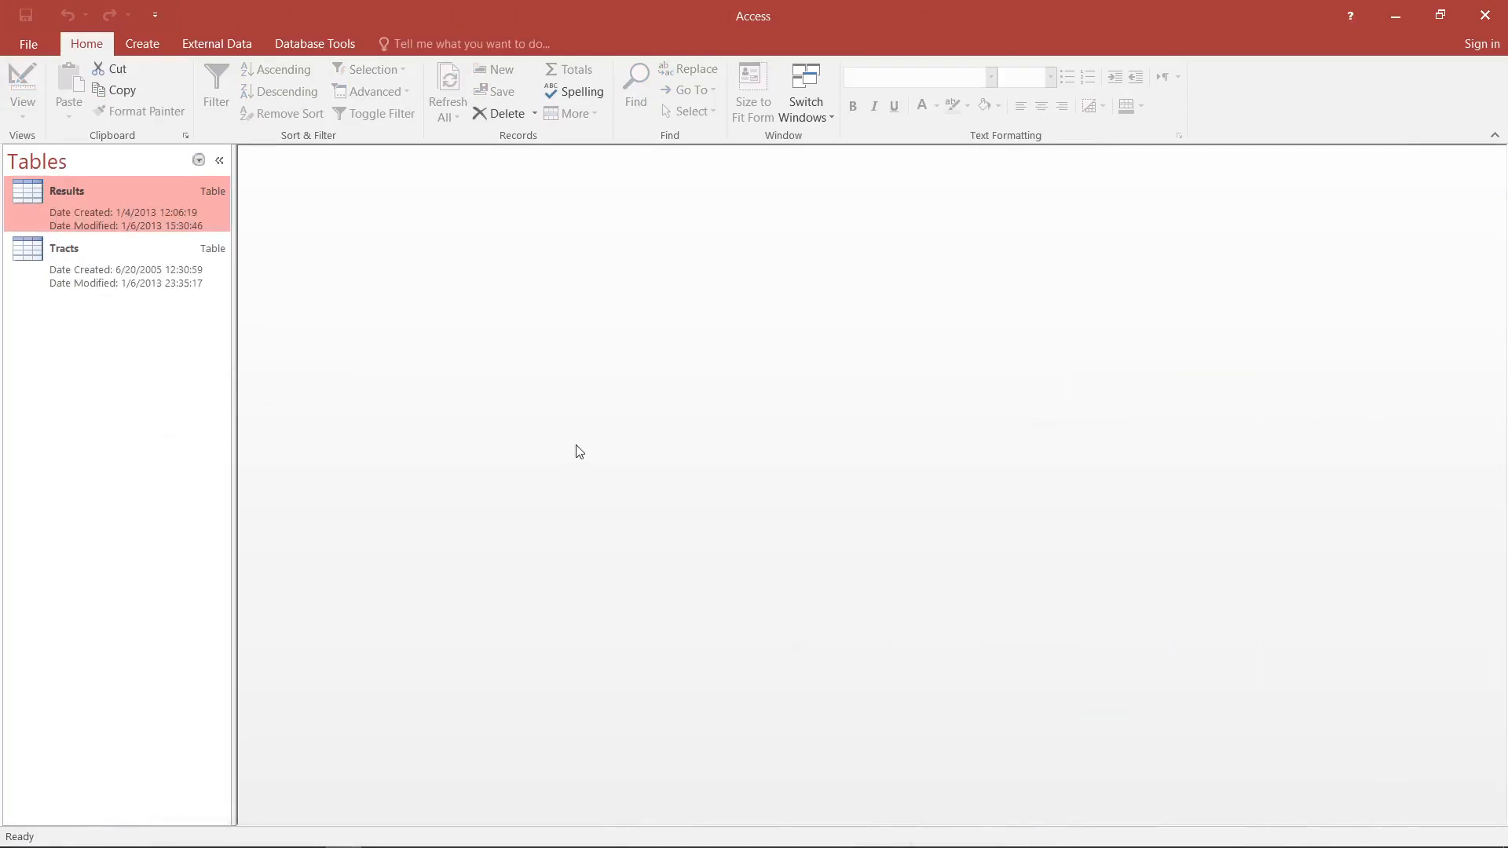
- Create a new query in design view and add only the Tracts table to it
left_click(149, 44)
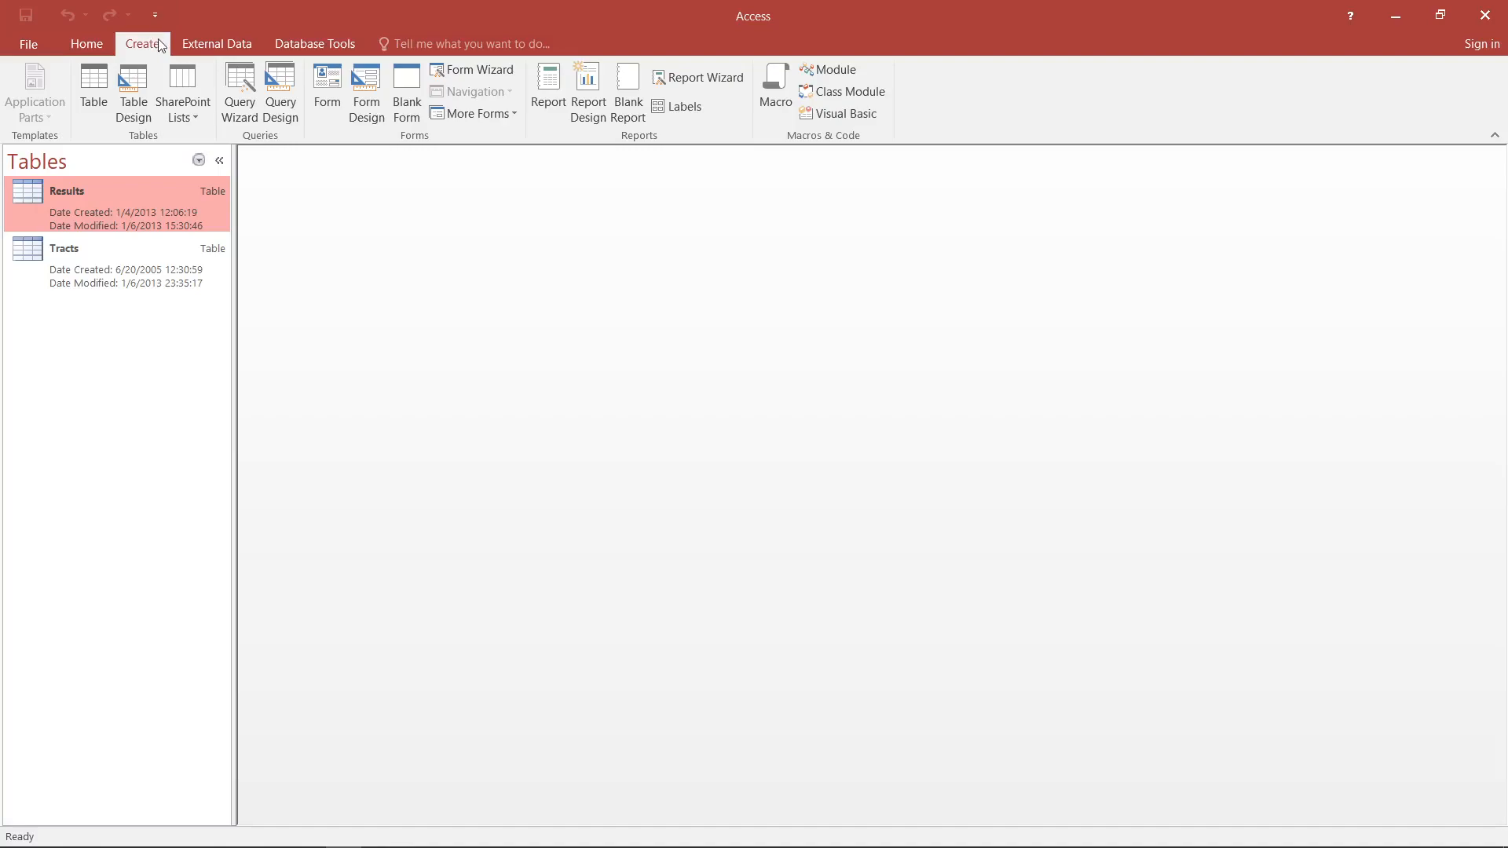
left_click(286, 82)
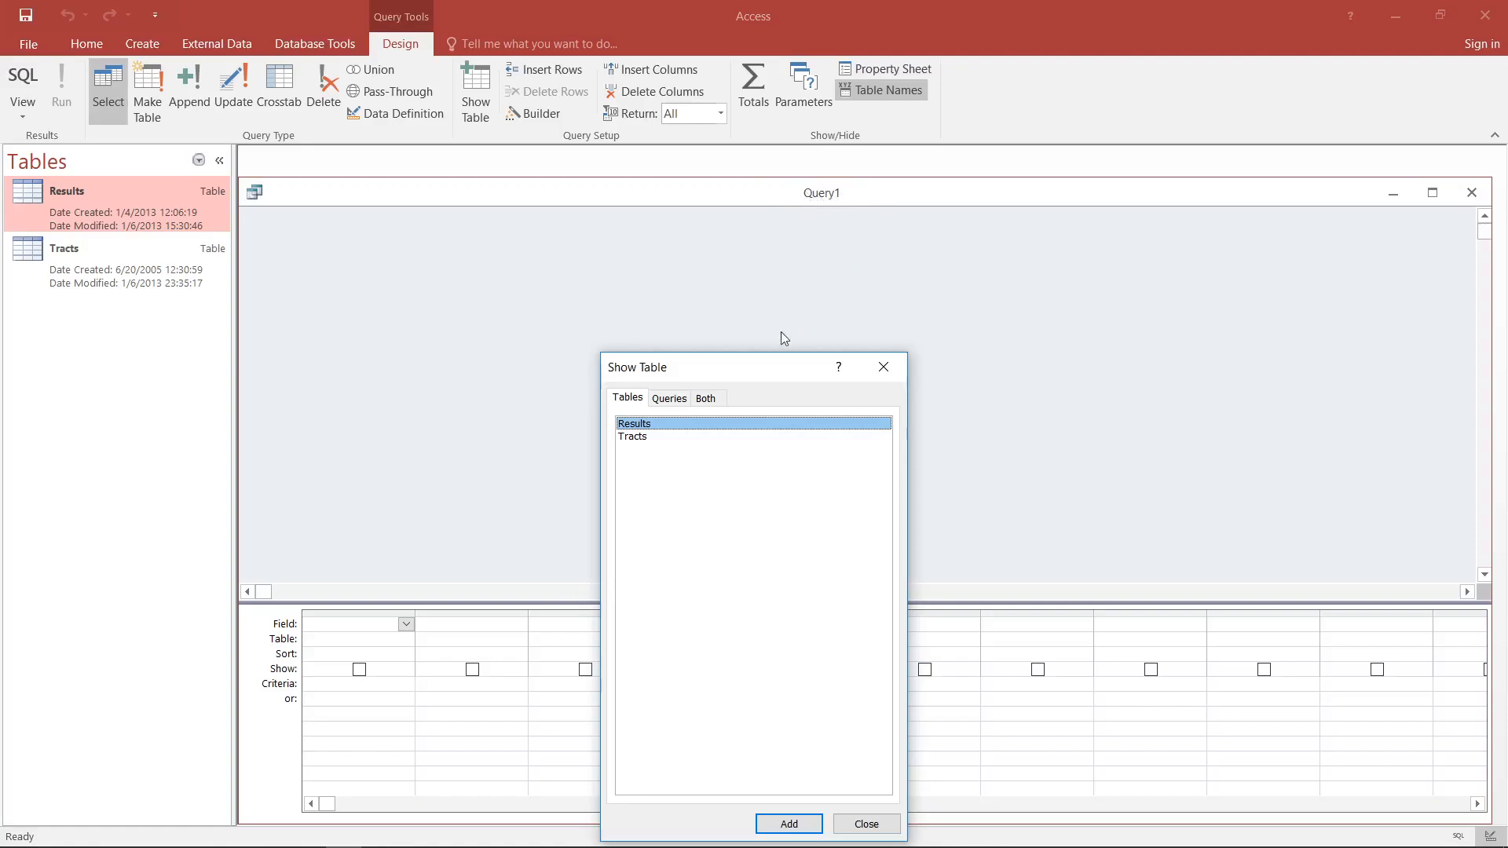
left_click_drag(792, 376, 786, 261)
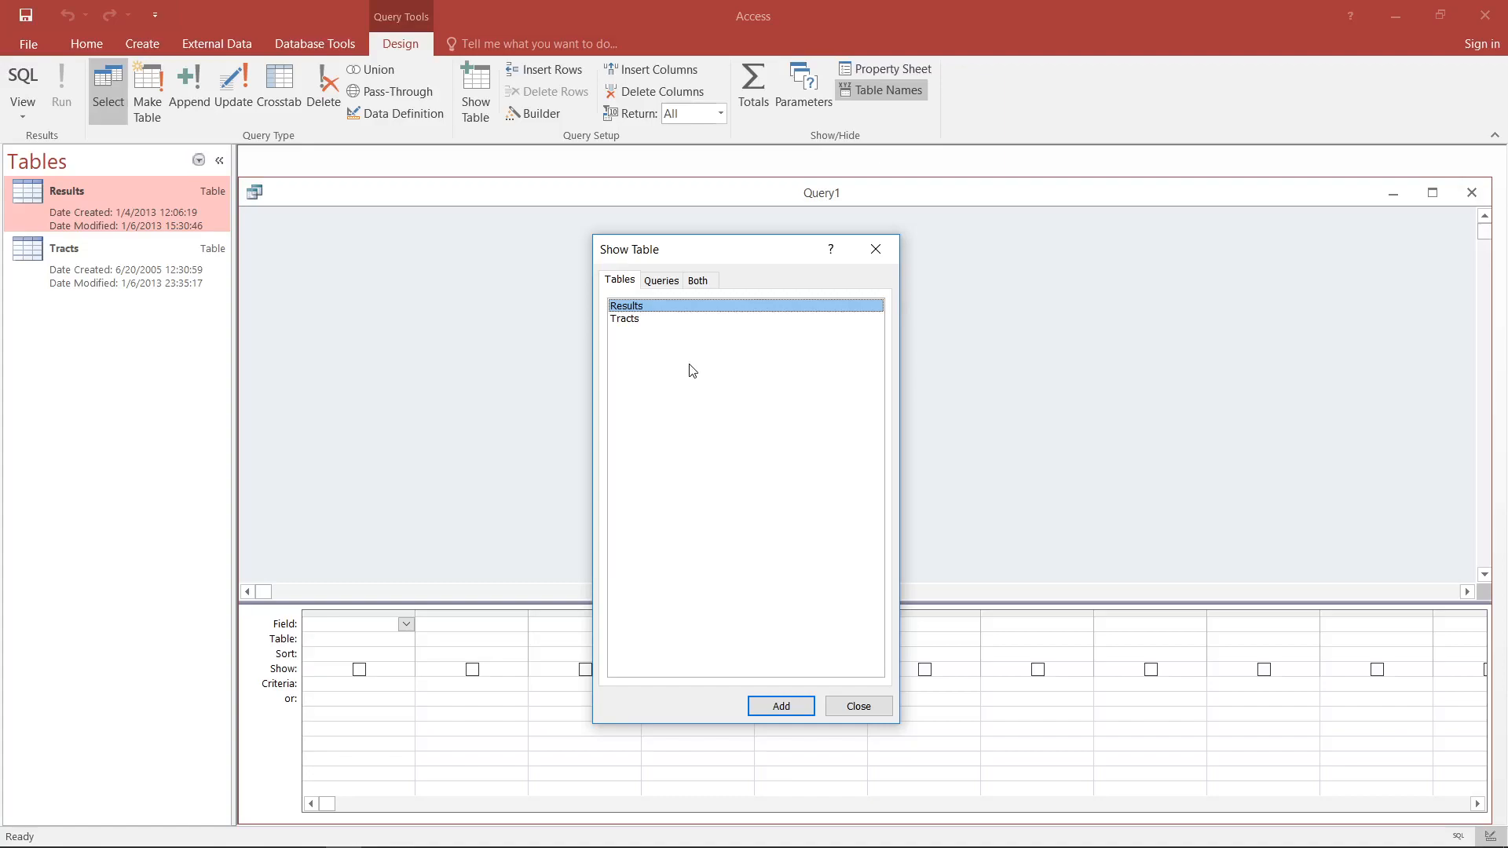
left_click(684, 321)
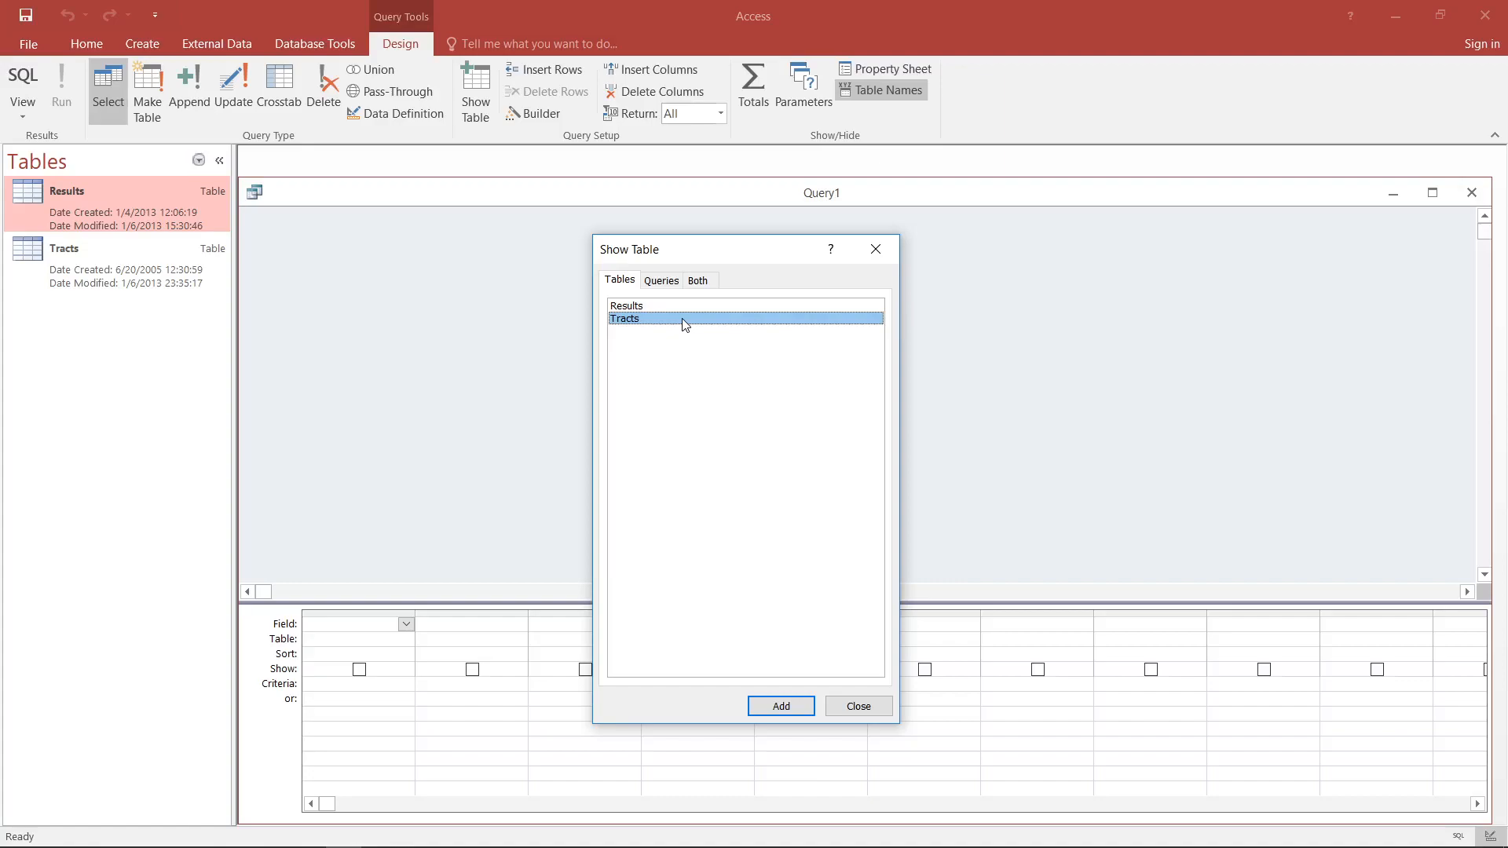
double_click(683, 318)
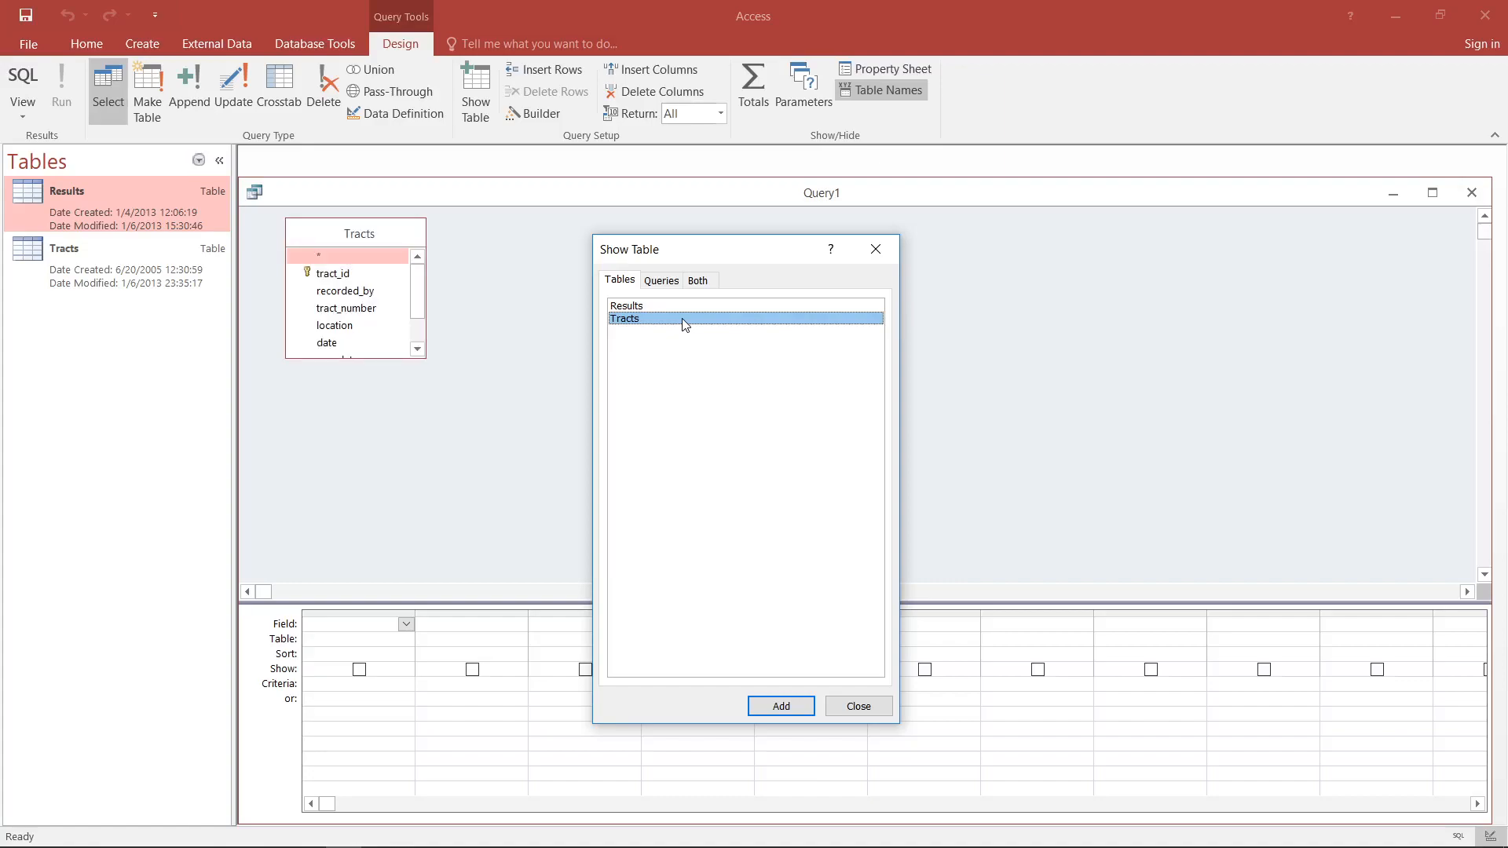
left_click(864, 708)
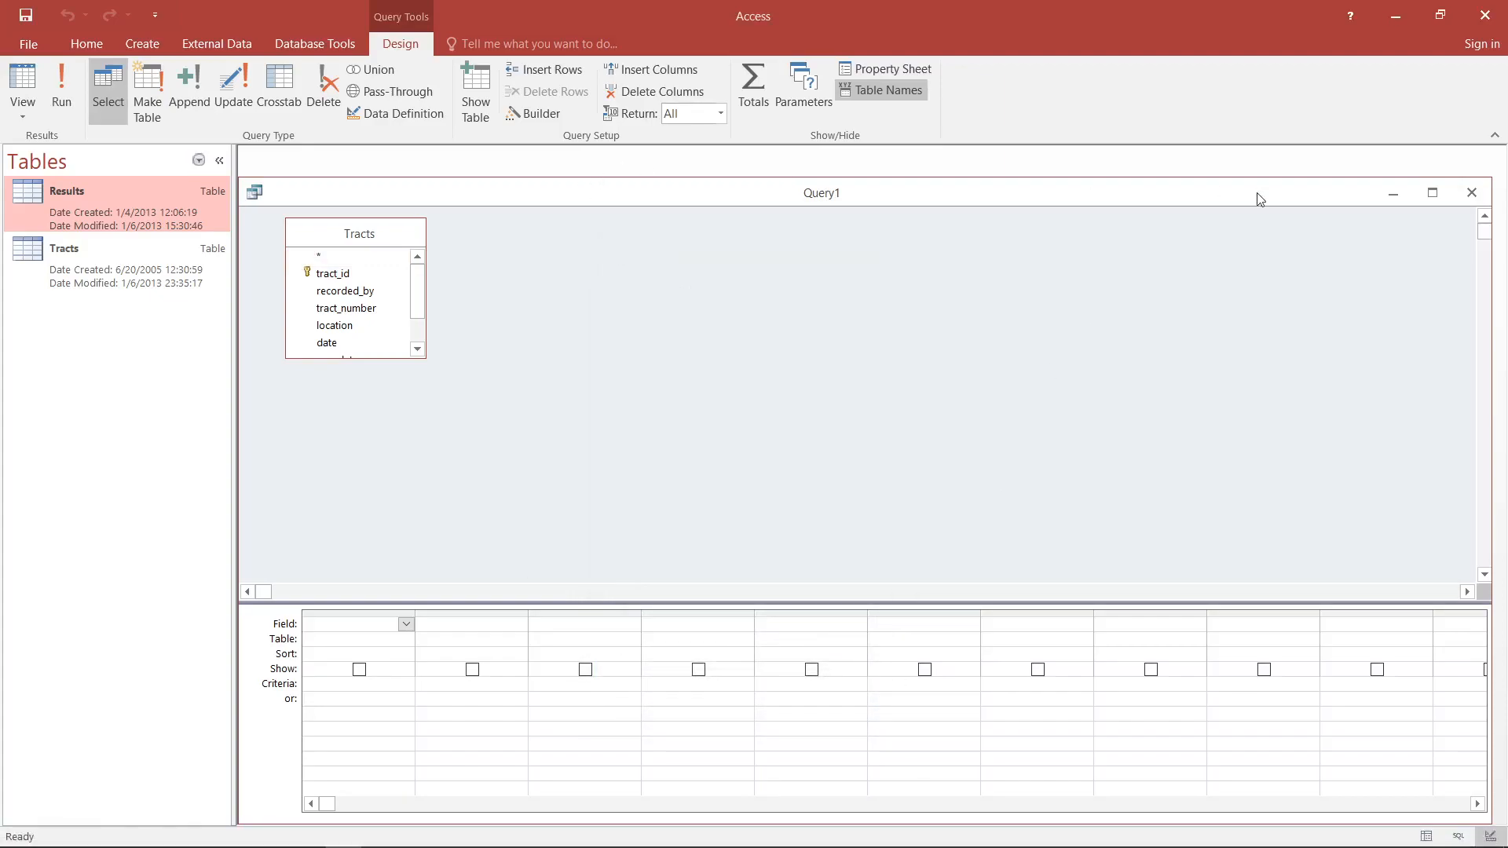
- Maximize the query window and enlarge the Tracts field list so that all its fields fit
left_click(1433, 193)
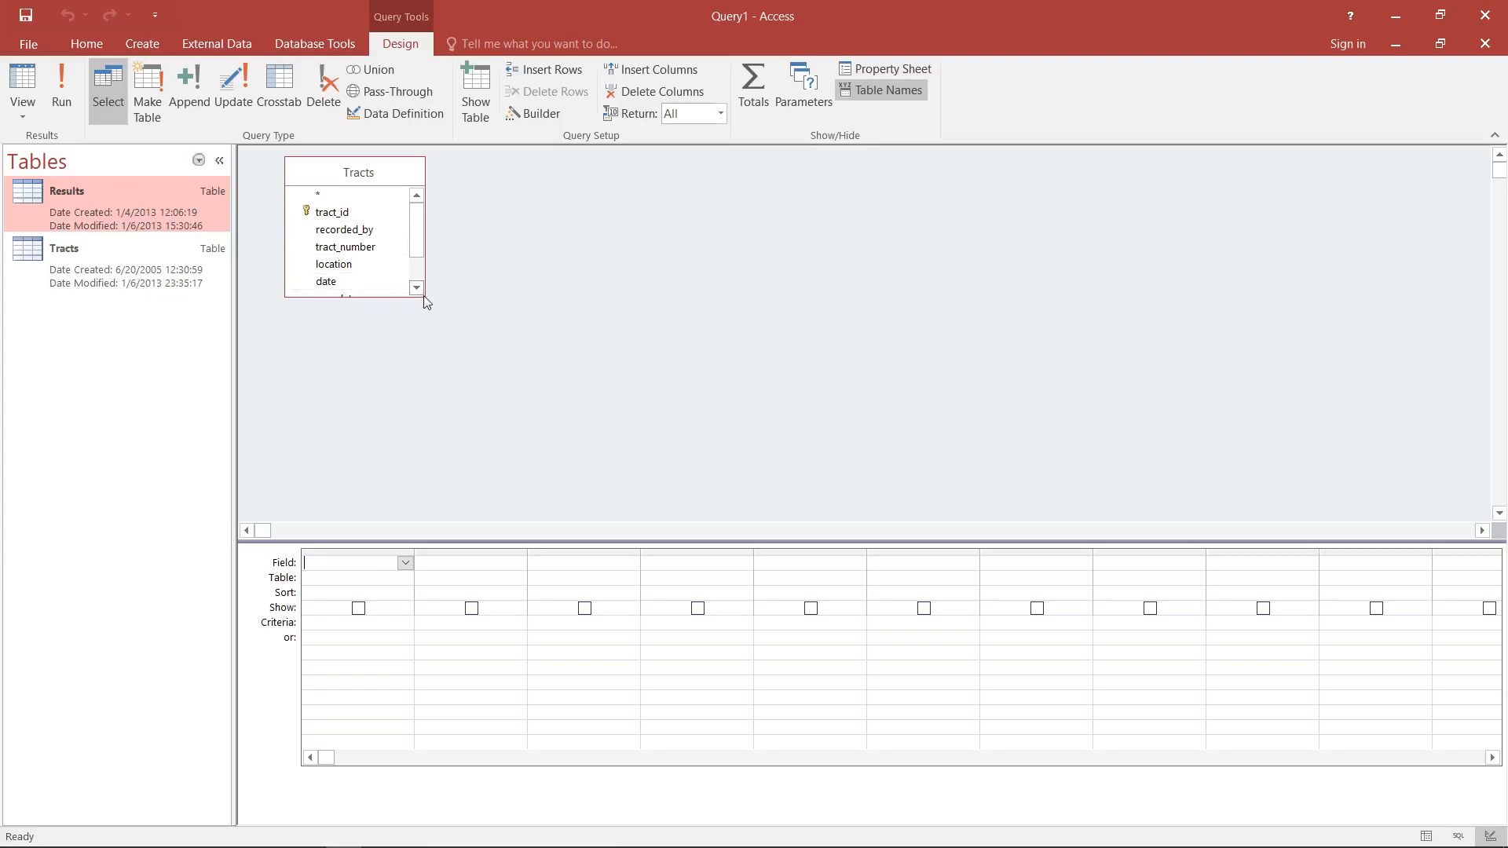
left_click_drag(422, 296, 499, 386)
left_click(593, 297)
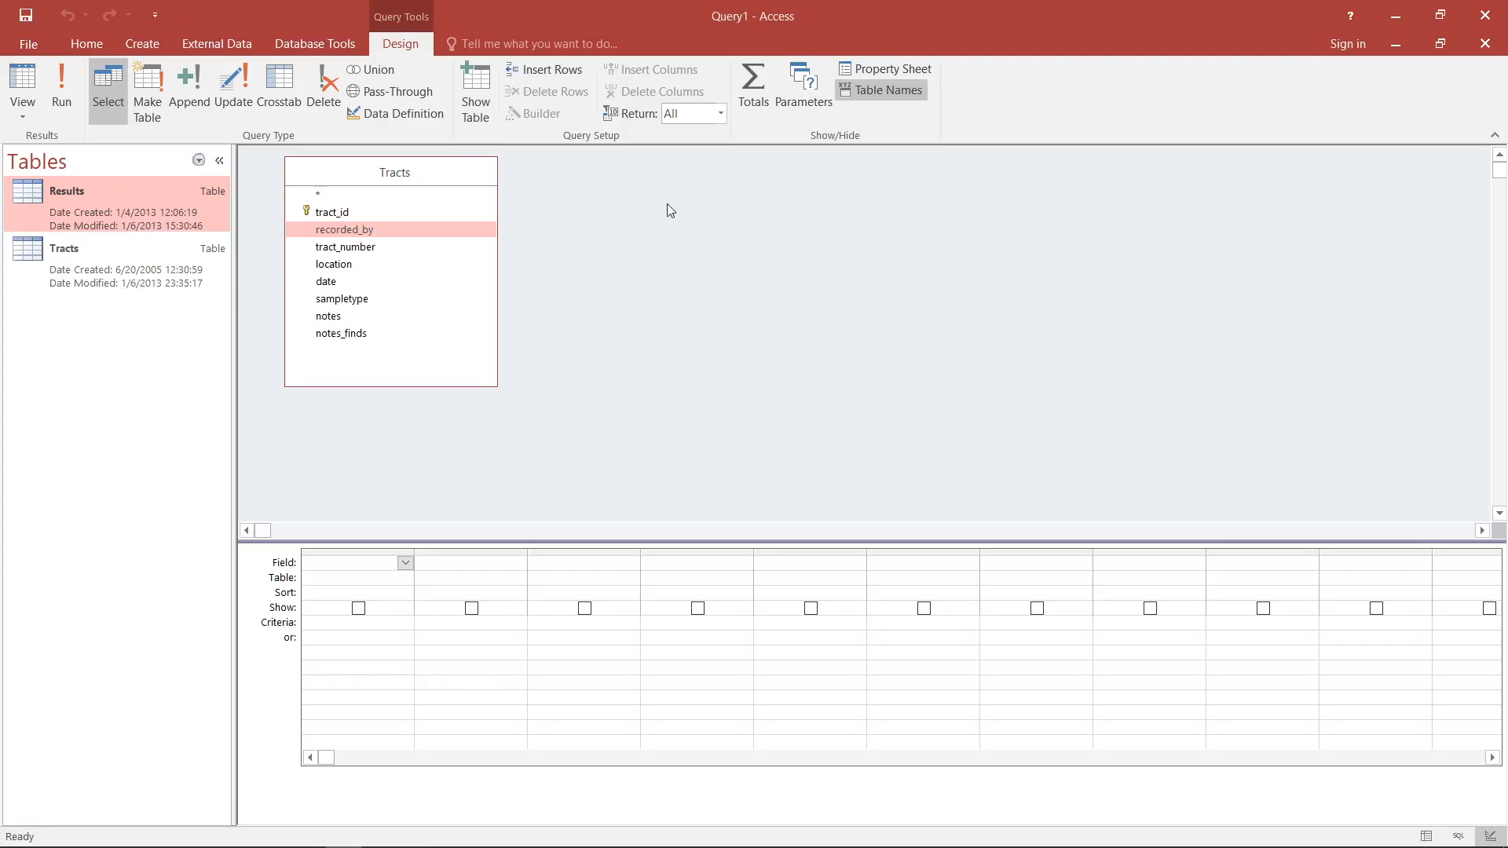
- Review the tract_id, recorded_by and location fields, inspect the Tracts table's records, and close the table
left_click(481, 213)
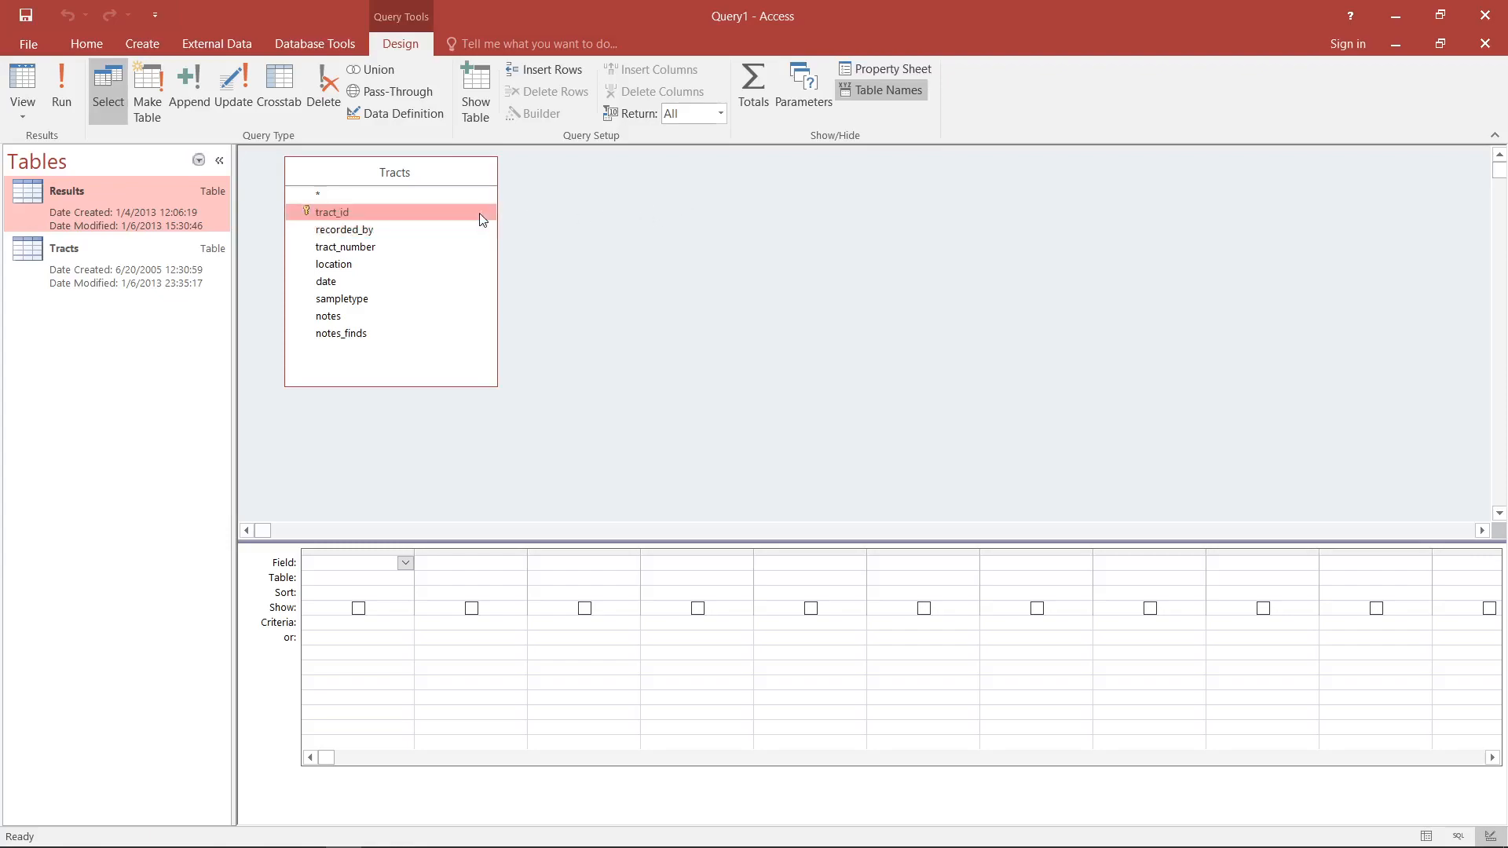
left_click(330, 229)
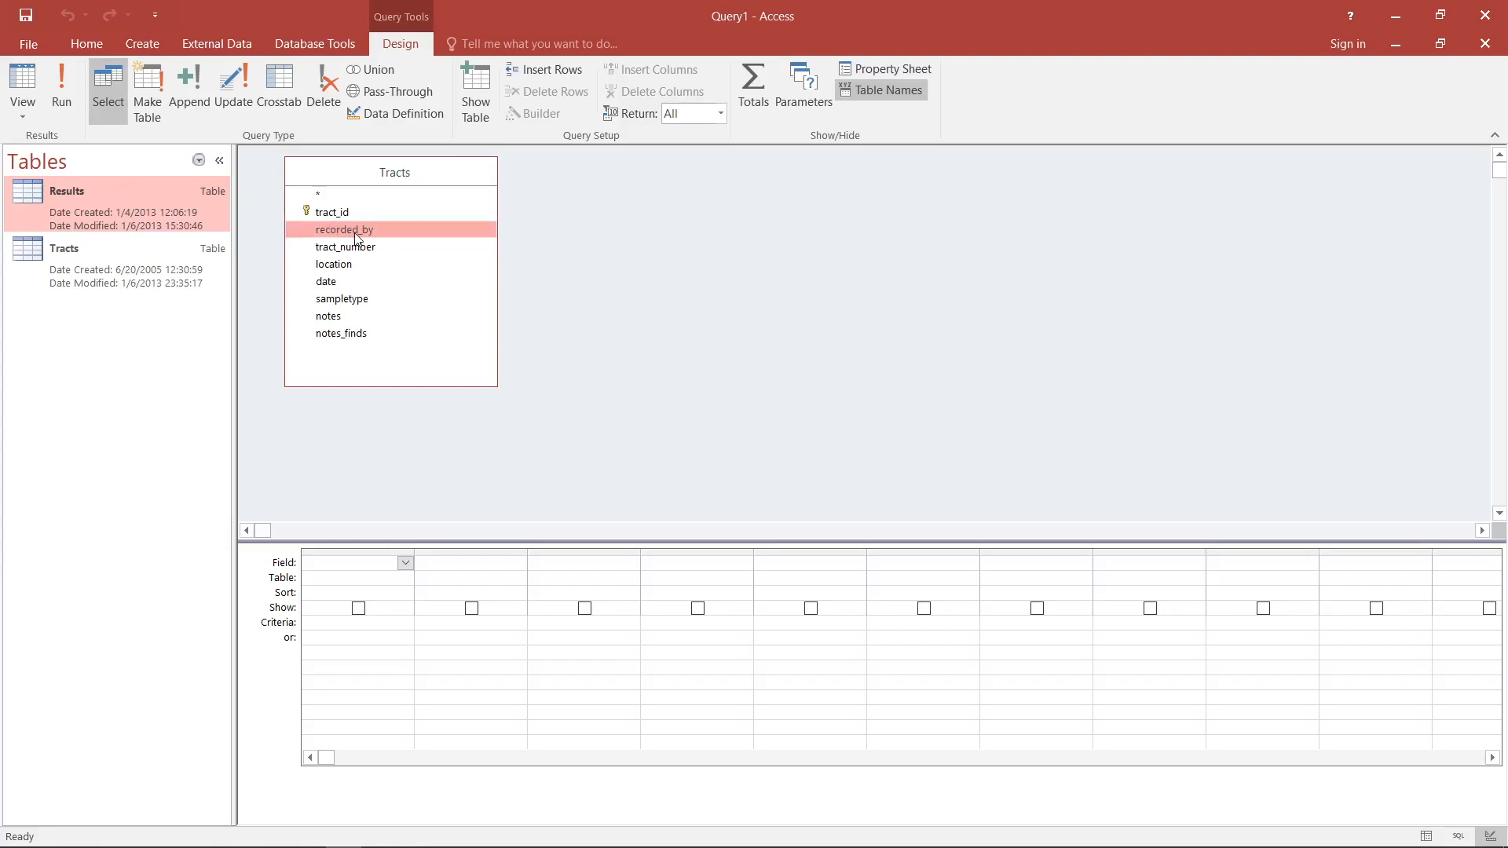
left_click(359, 265)
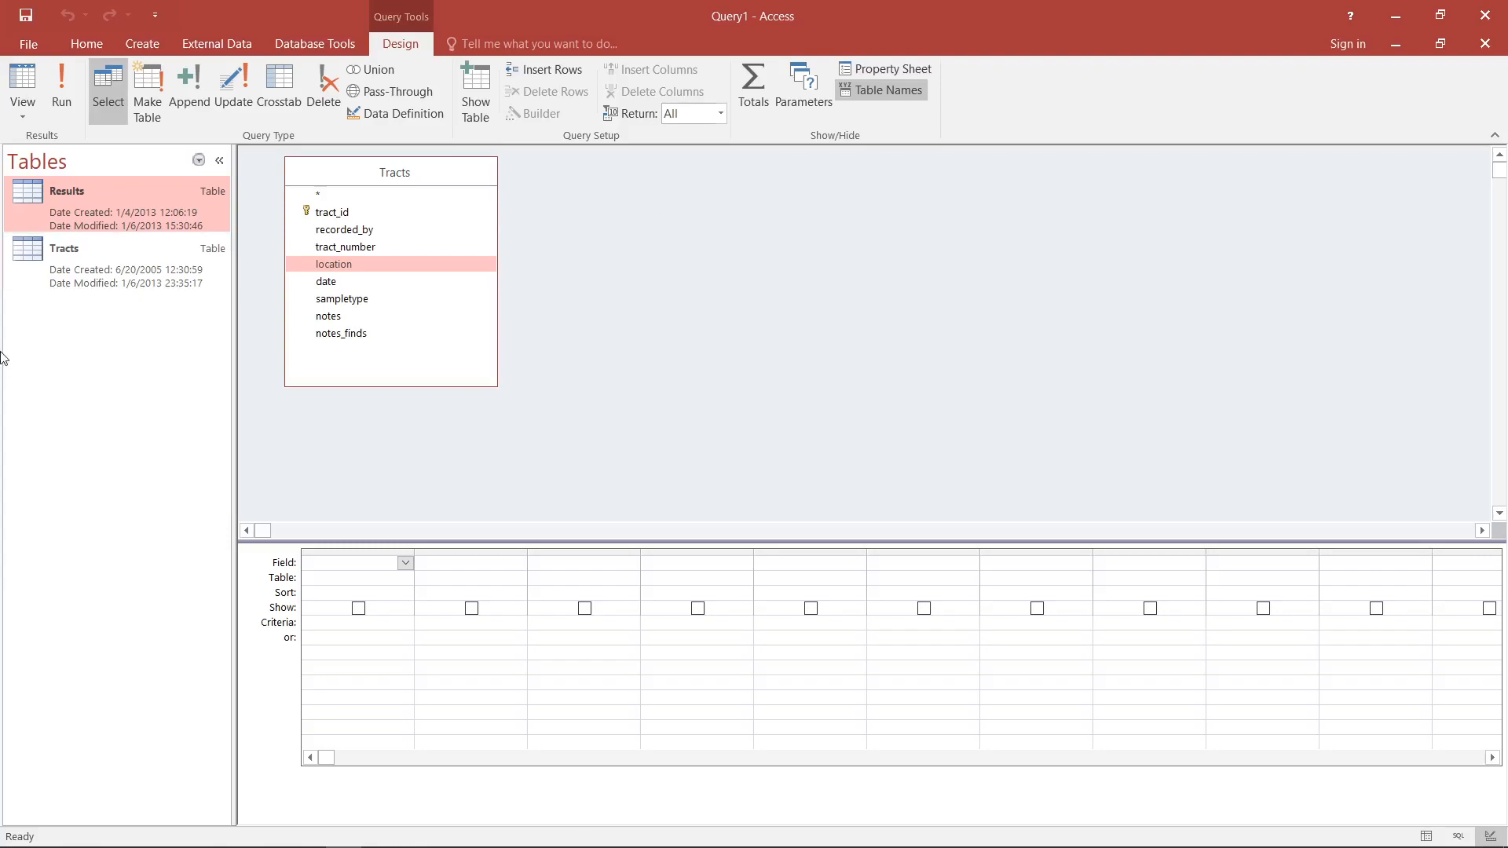
double_click(83, 261)
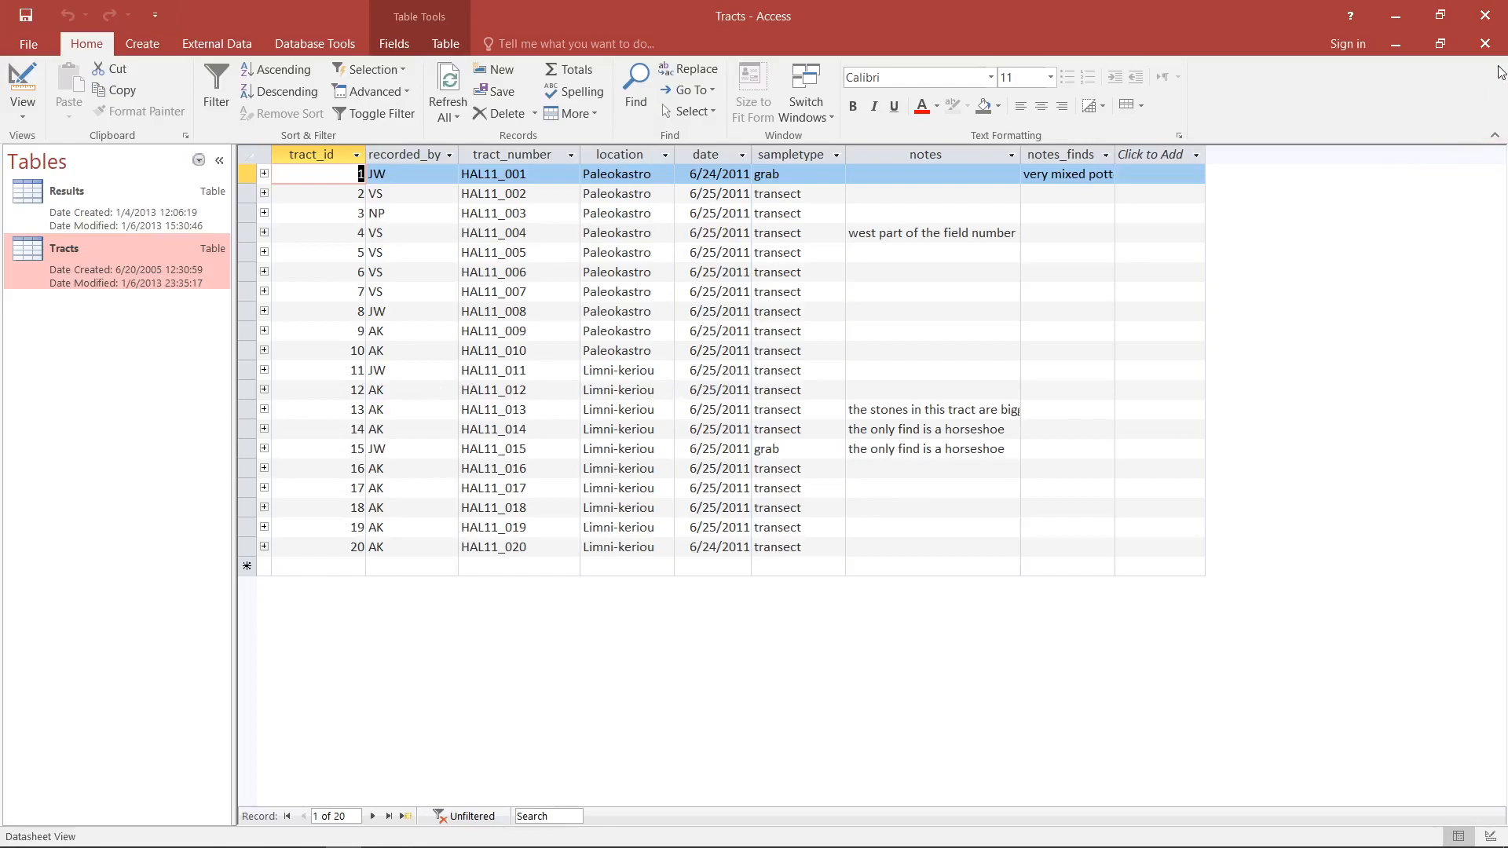
left_click(1485, 43)
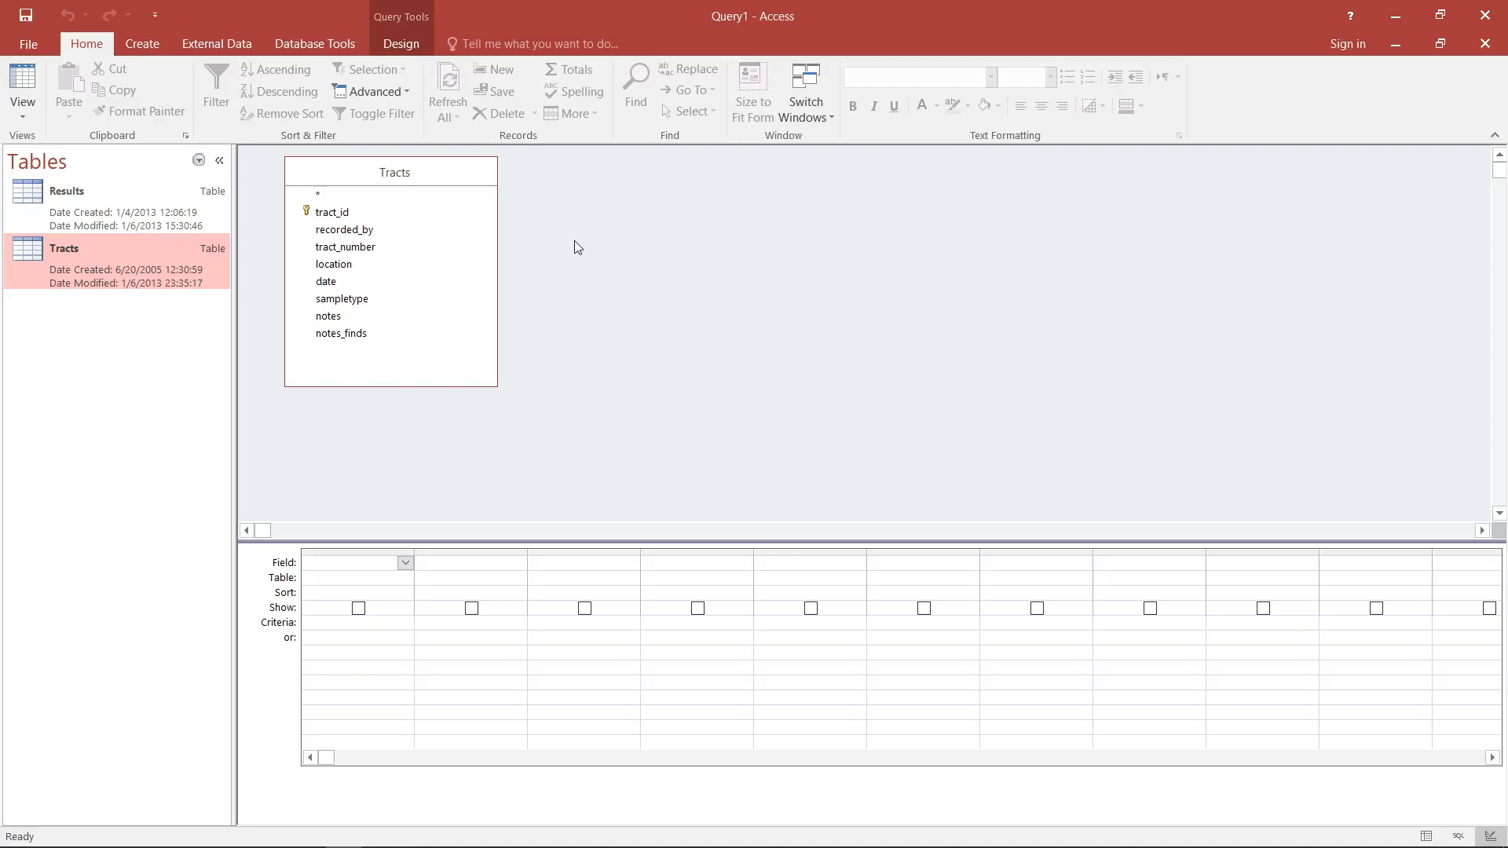
- Add recorded_by, tract_number, location, date and sampletype from Tracts to the query and show its results
left_click(373, 232)
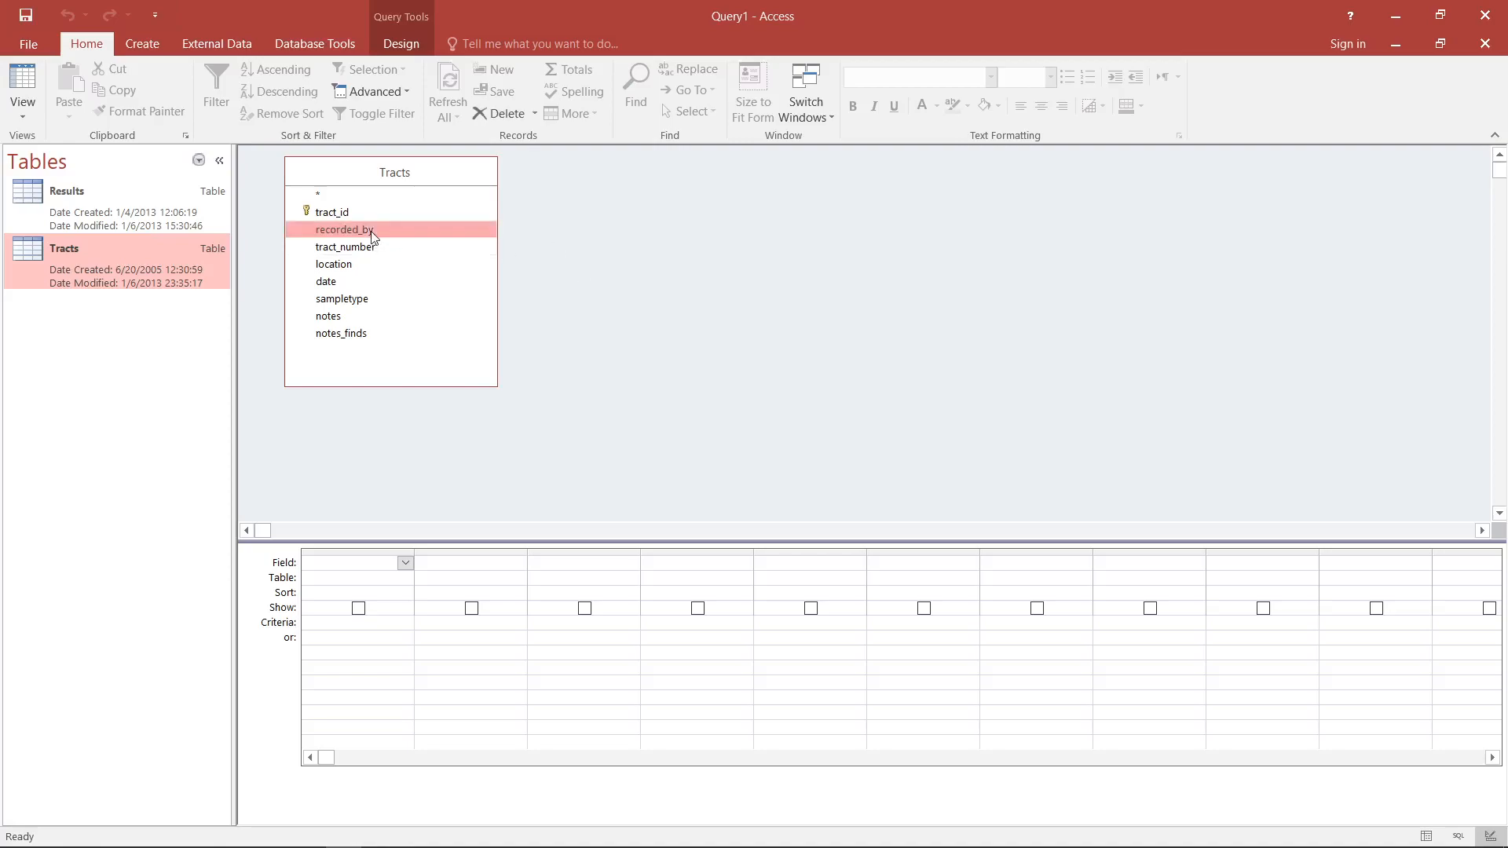
double_click(373, 233)
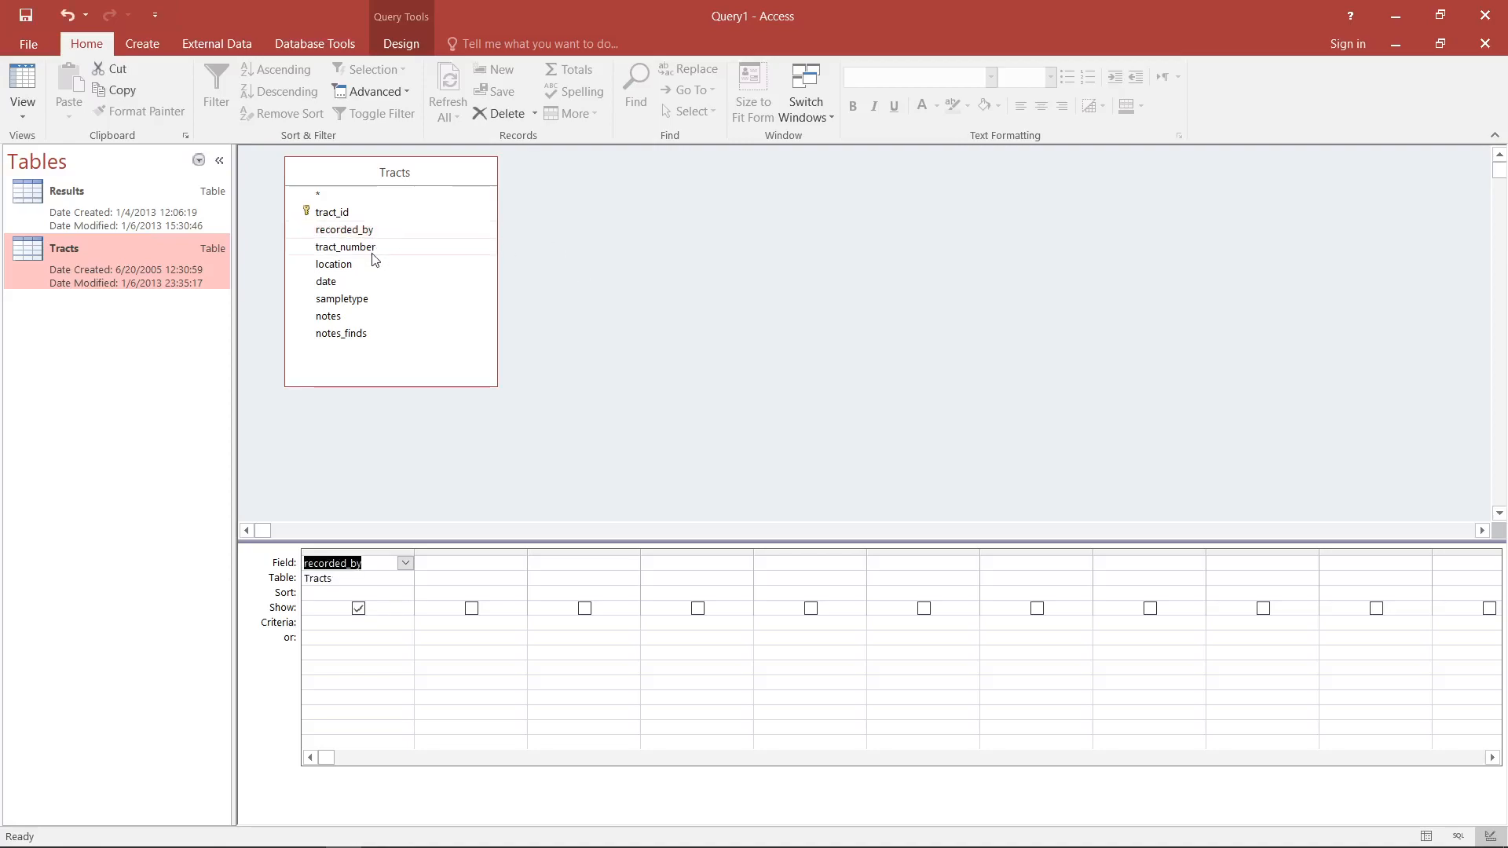
double_click(373, 249)
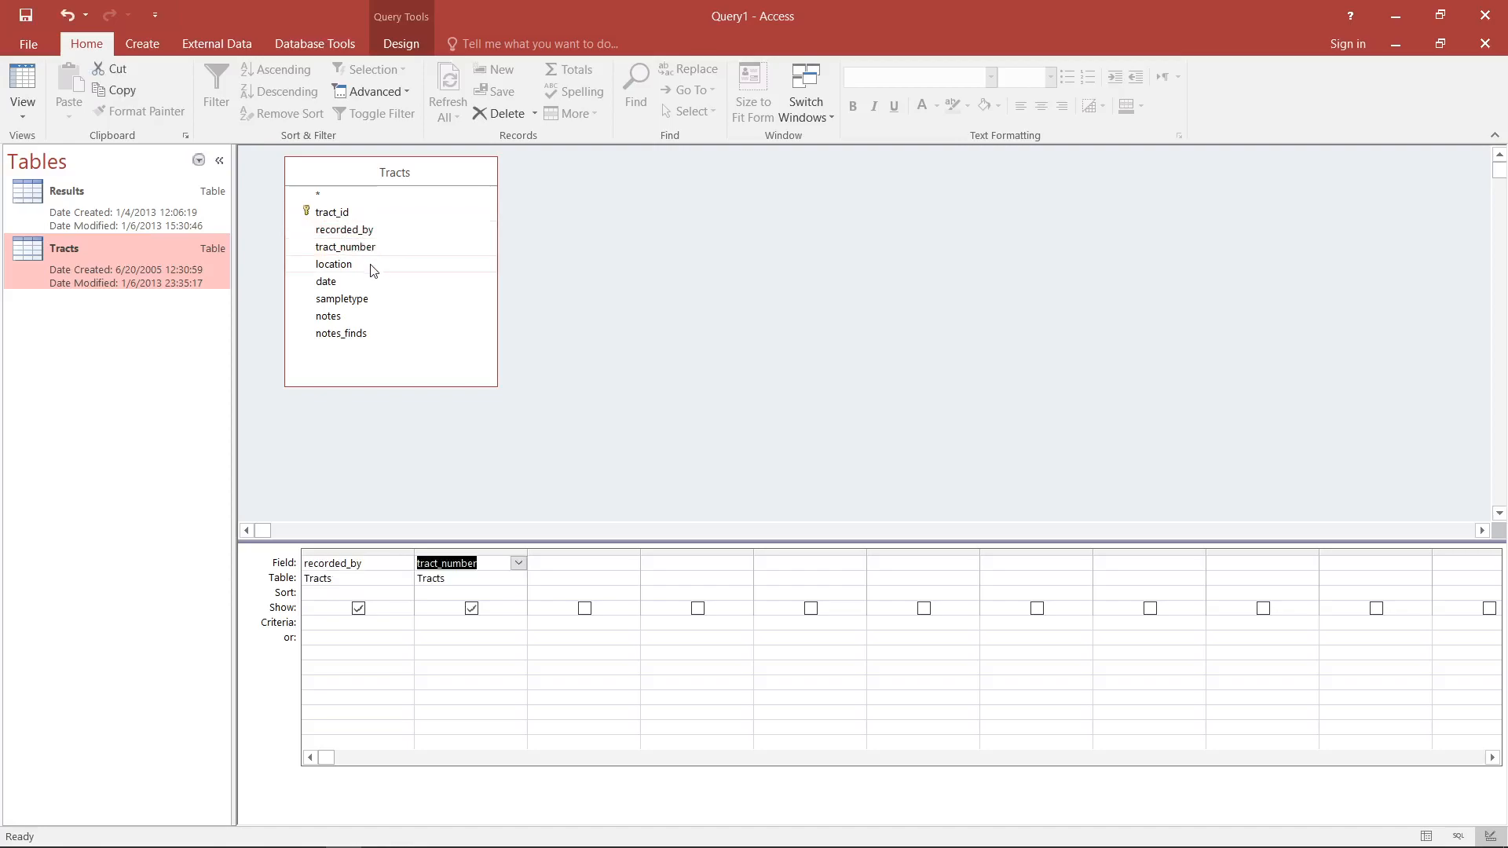
left_click(373, 266)
double_click(372, 264)
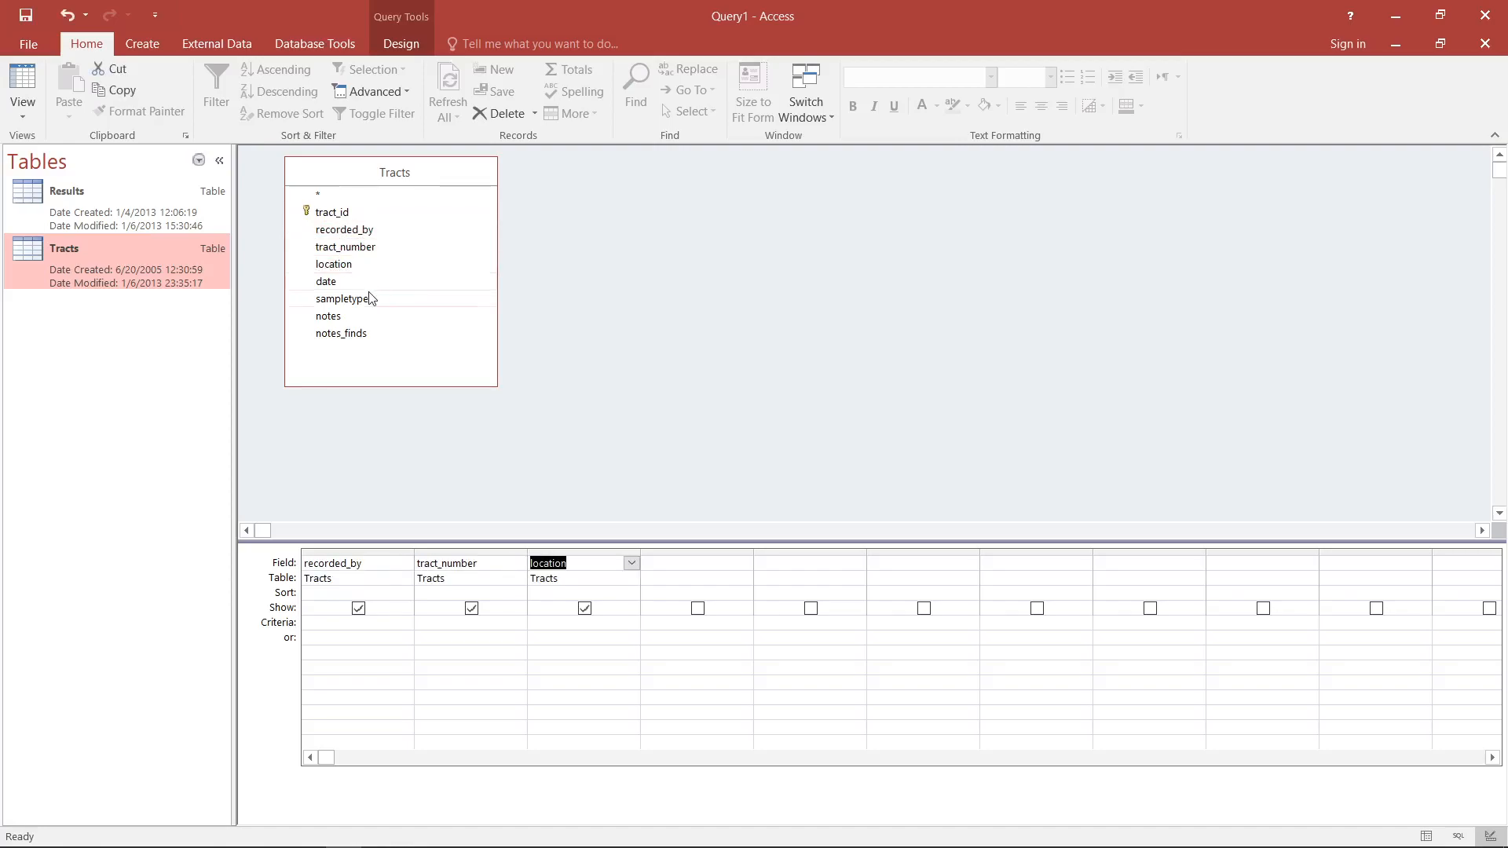
left_click(364, 283)
double_click(364, 283)
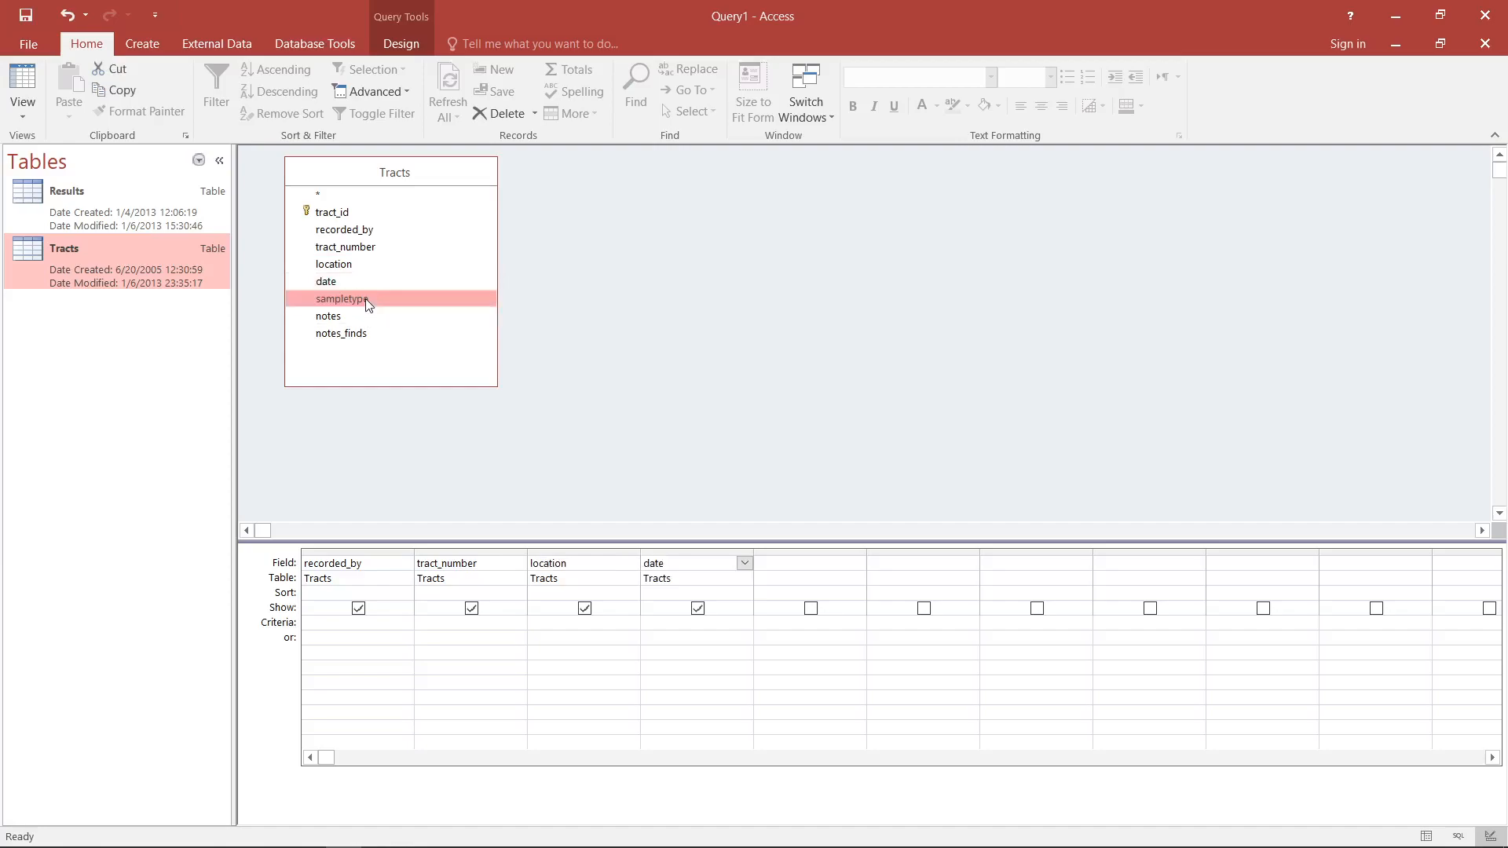
double_click(365, 302)
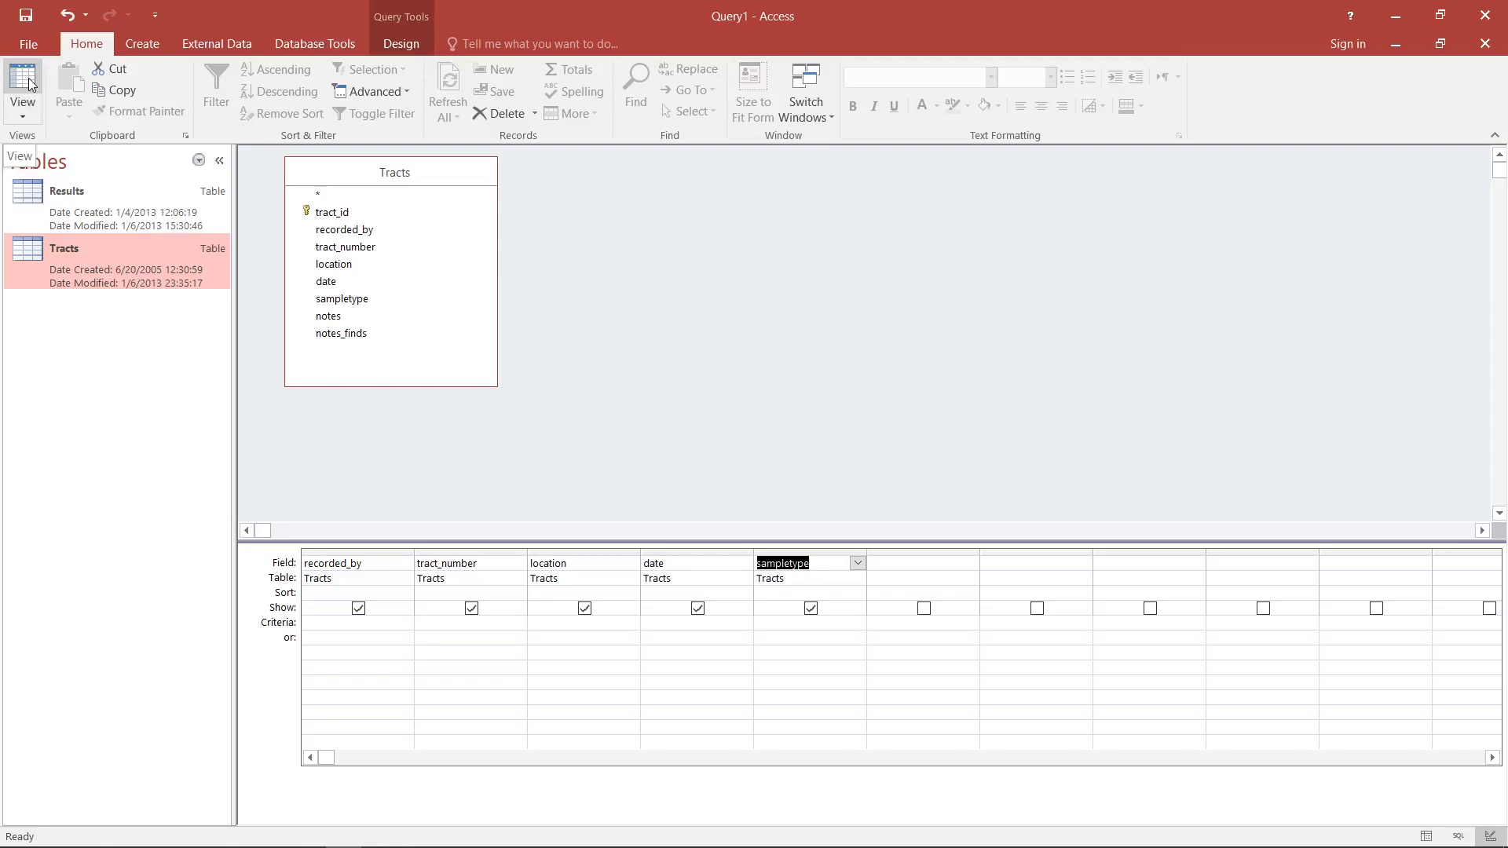
left_click(29, 84)
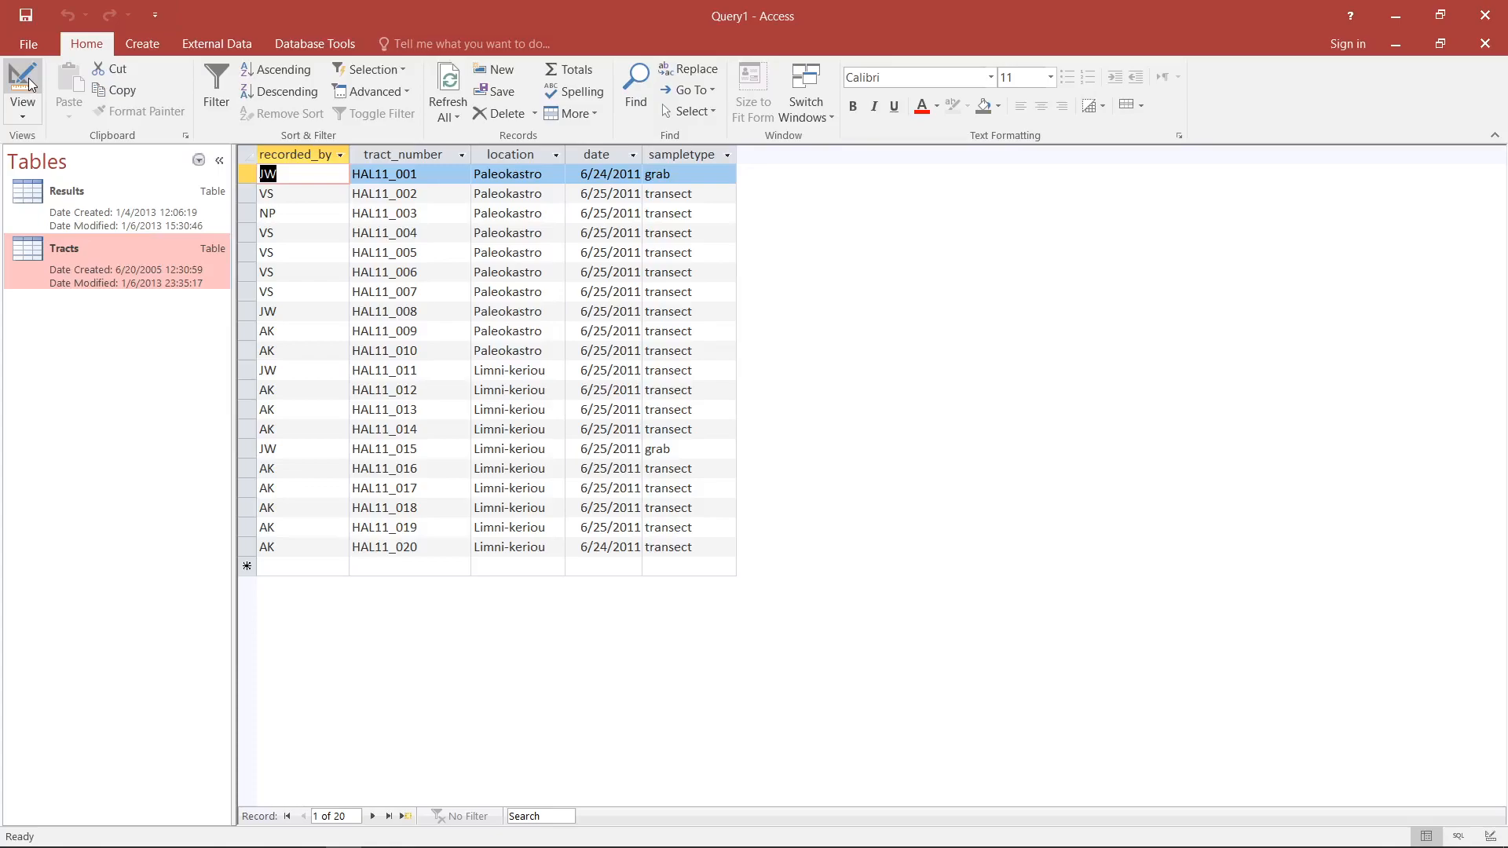
- Return to the query design, set the recorded_by criterion to "AK", and show the filtered results
left_click(30, 82)
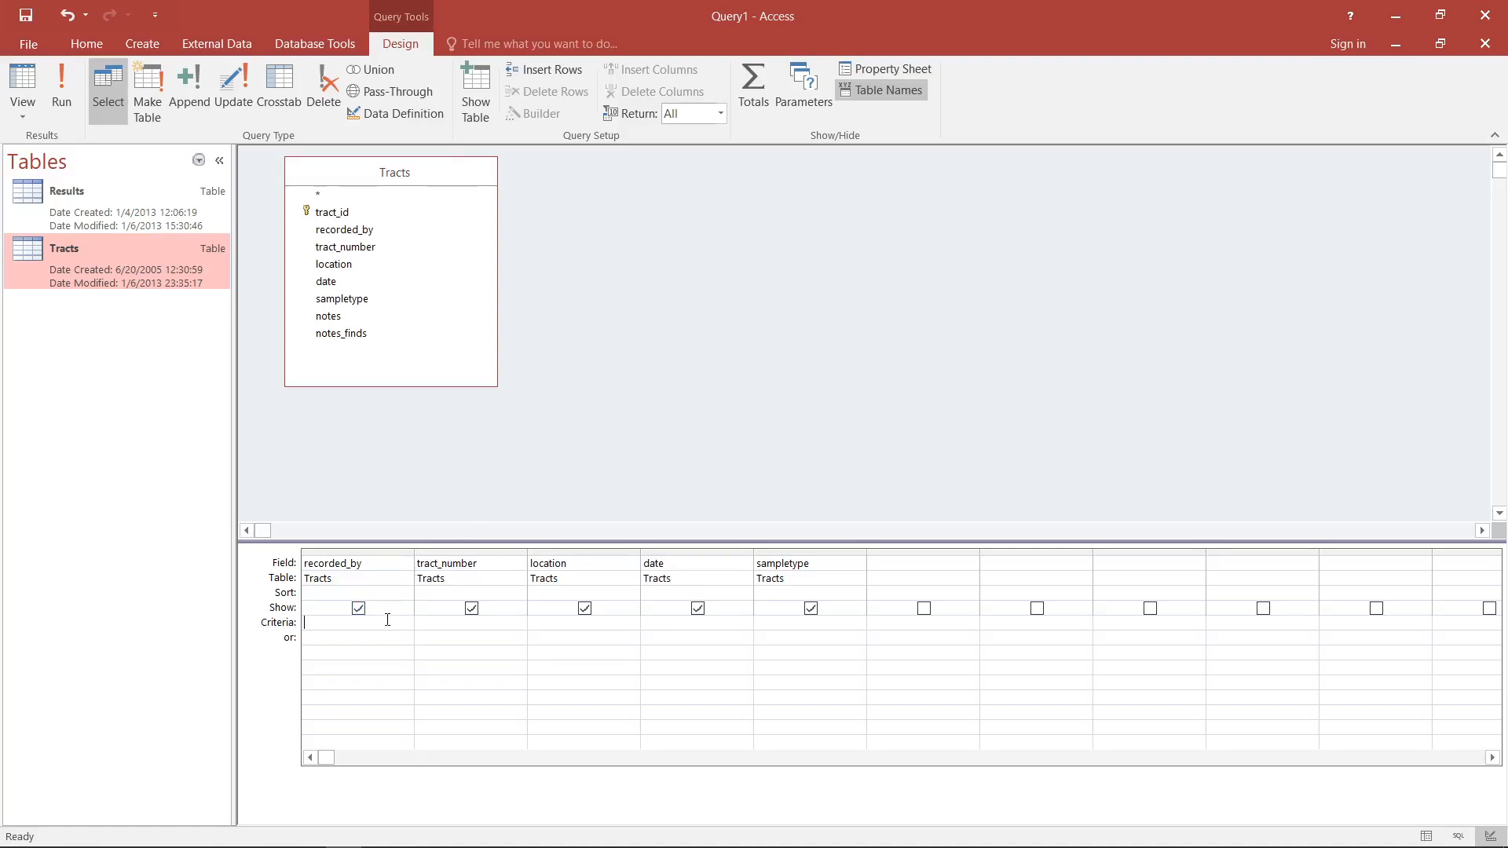
type("AK")
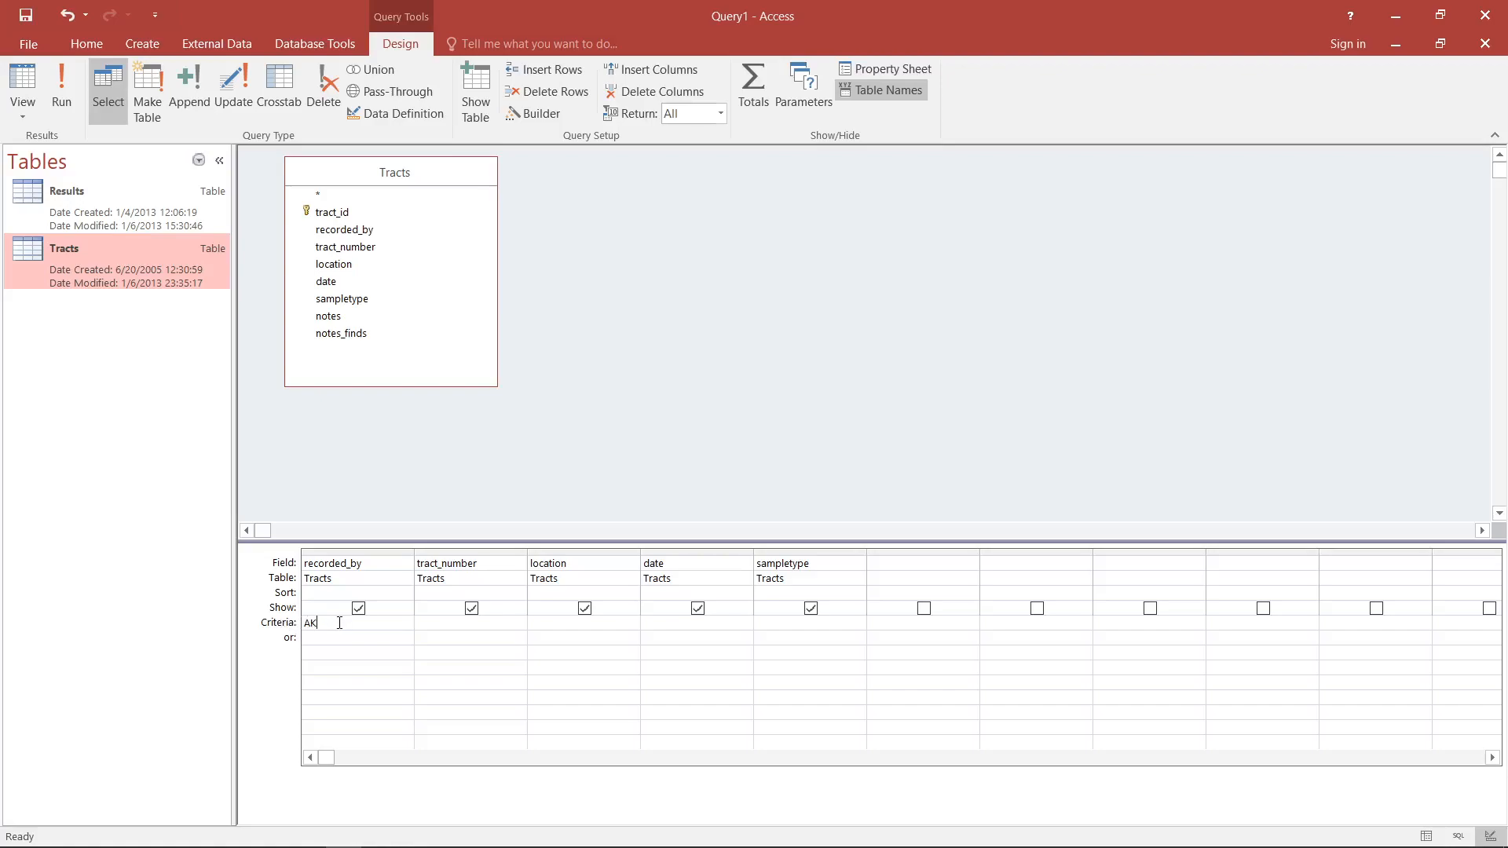
key("Tab")
left_click(21, 75)
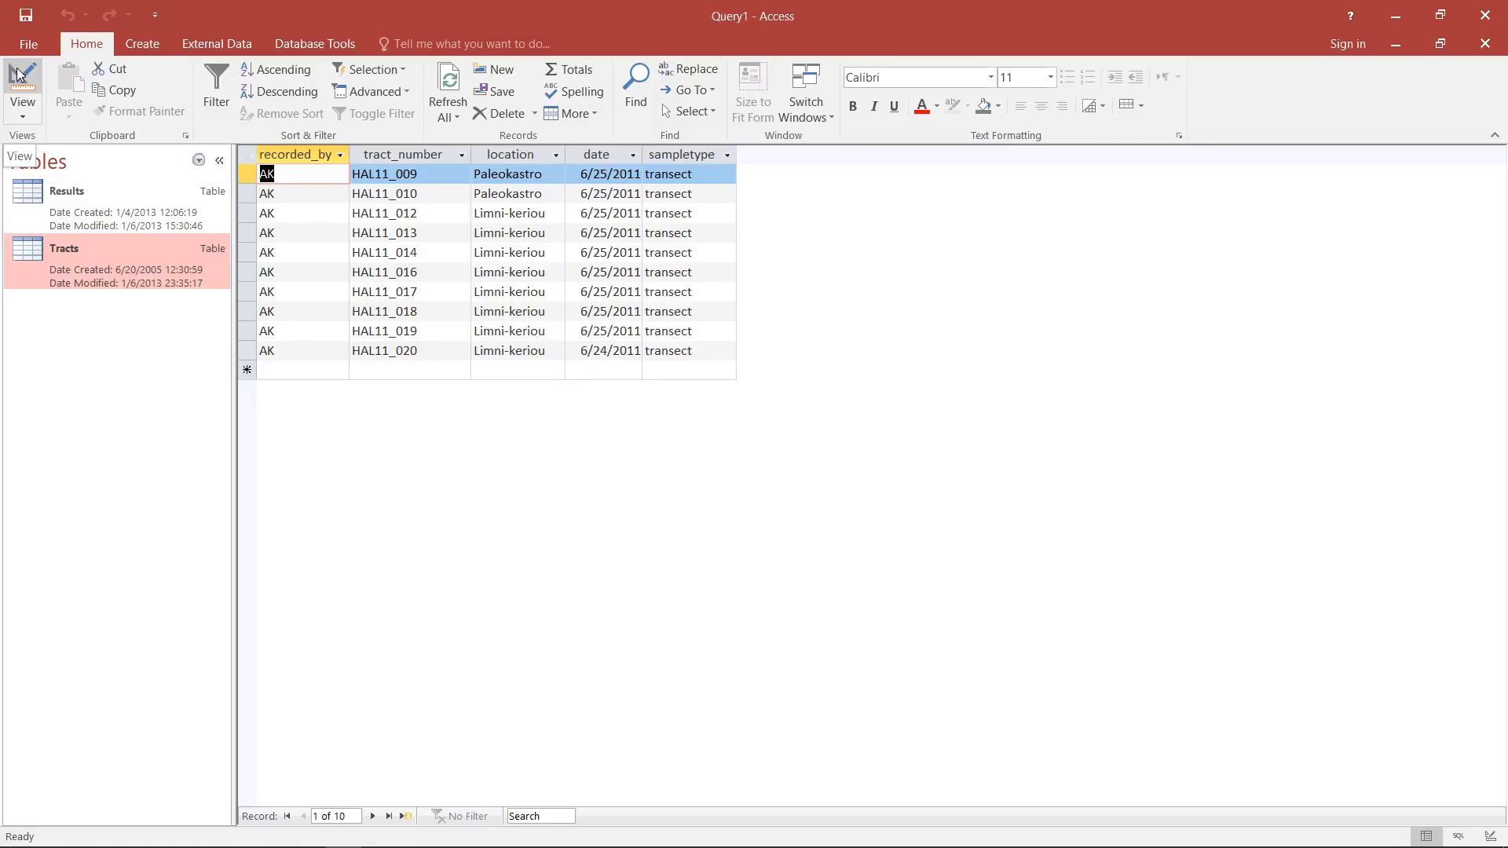
- Return to the query design, add the location criterion "Limni-keriou", and show the filtered results
left_click(17, 74)
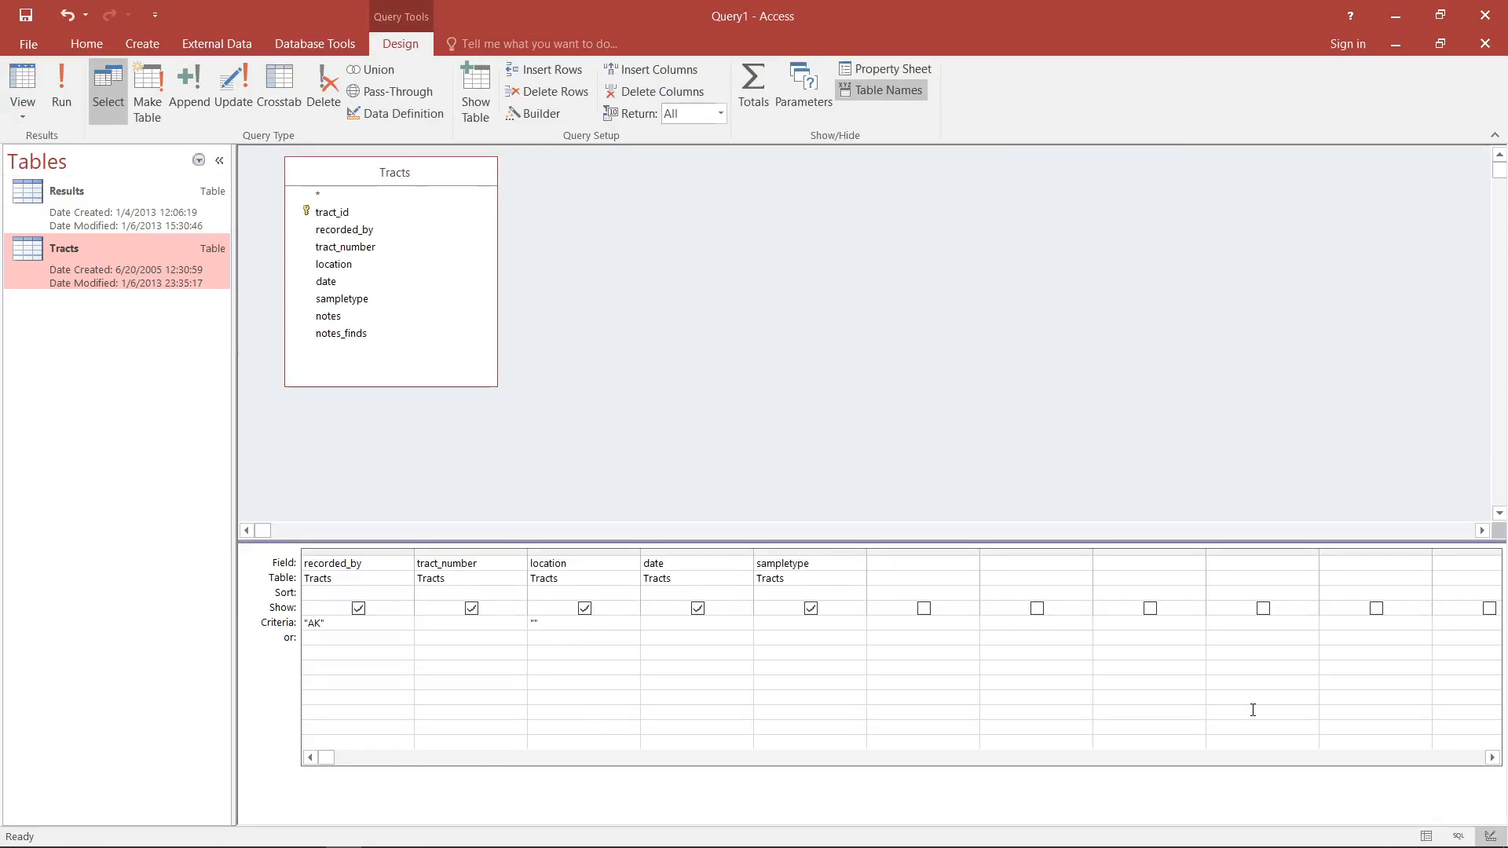
type("n")
type("ni")
type("-keriou\"")
left_click(19, 85)
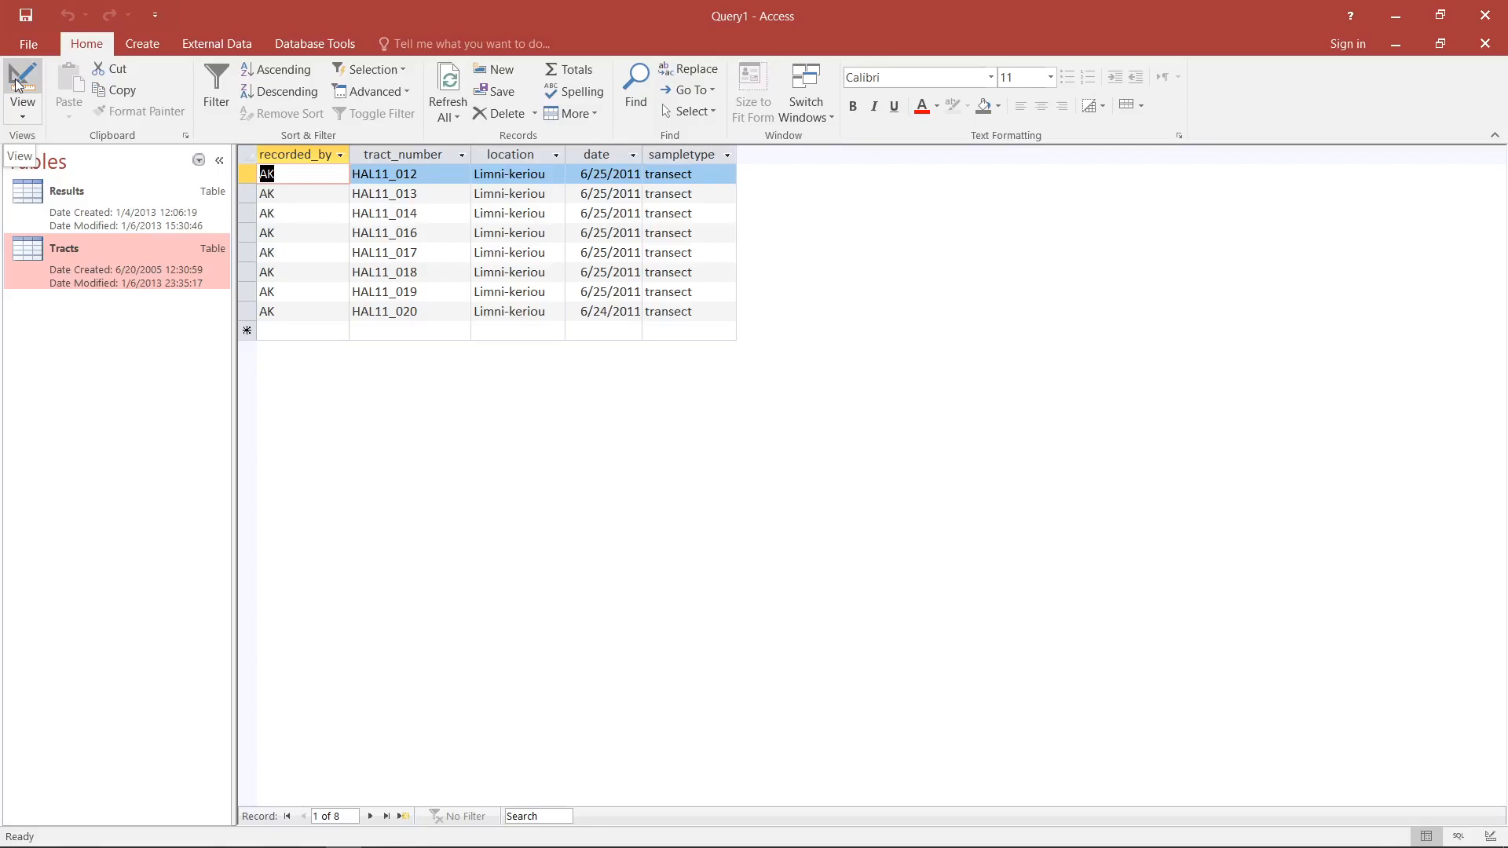
- Return to the query design, sort the date field in ascending order, and show the sorted results
left_click(17, 85)
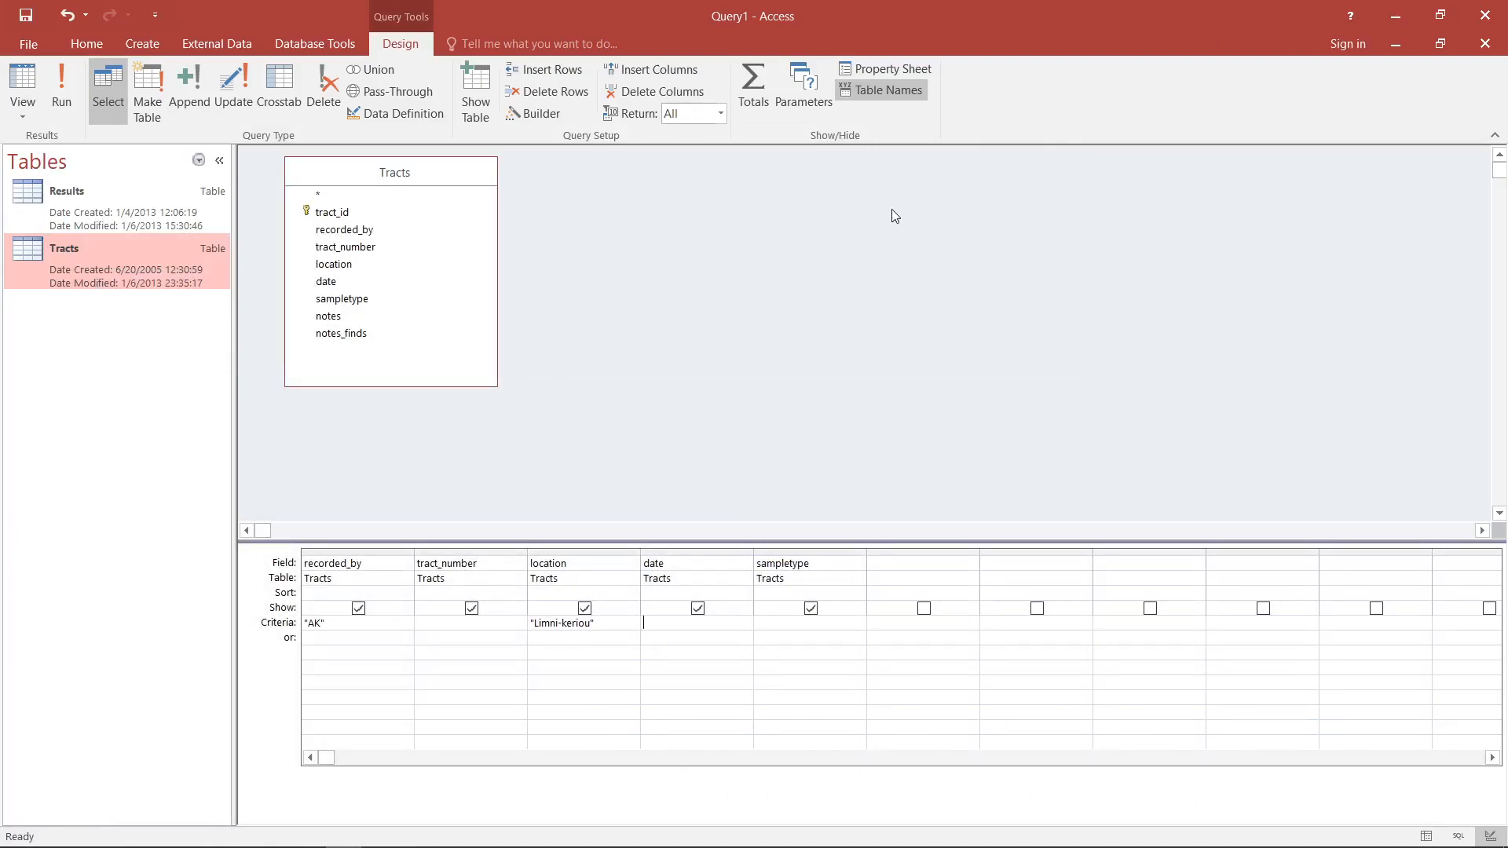
left_click(743, 594)
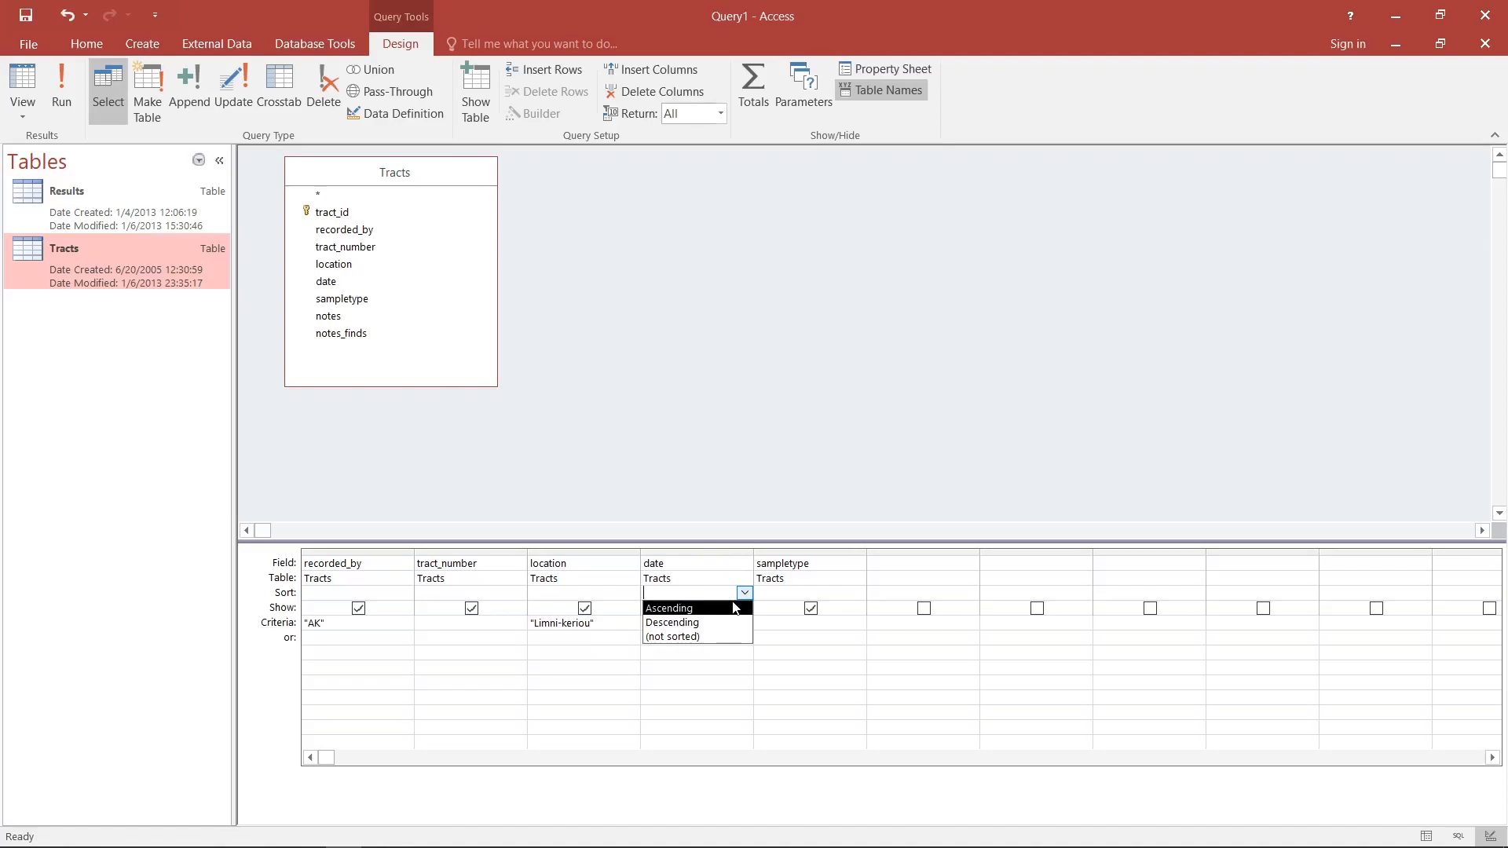
left_click(705, 609)
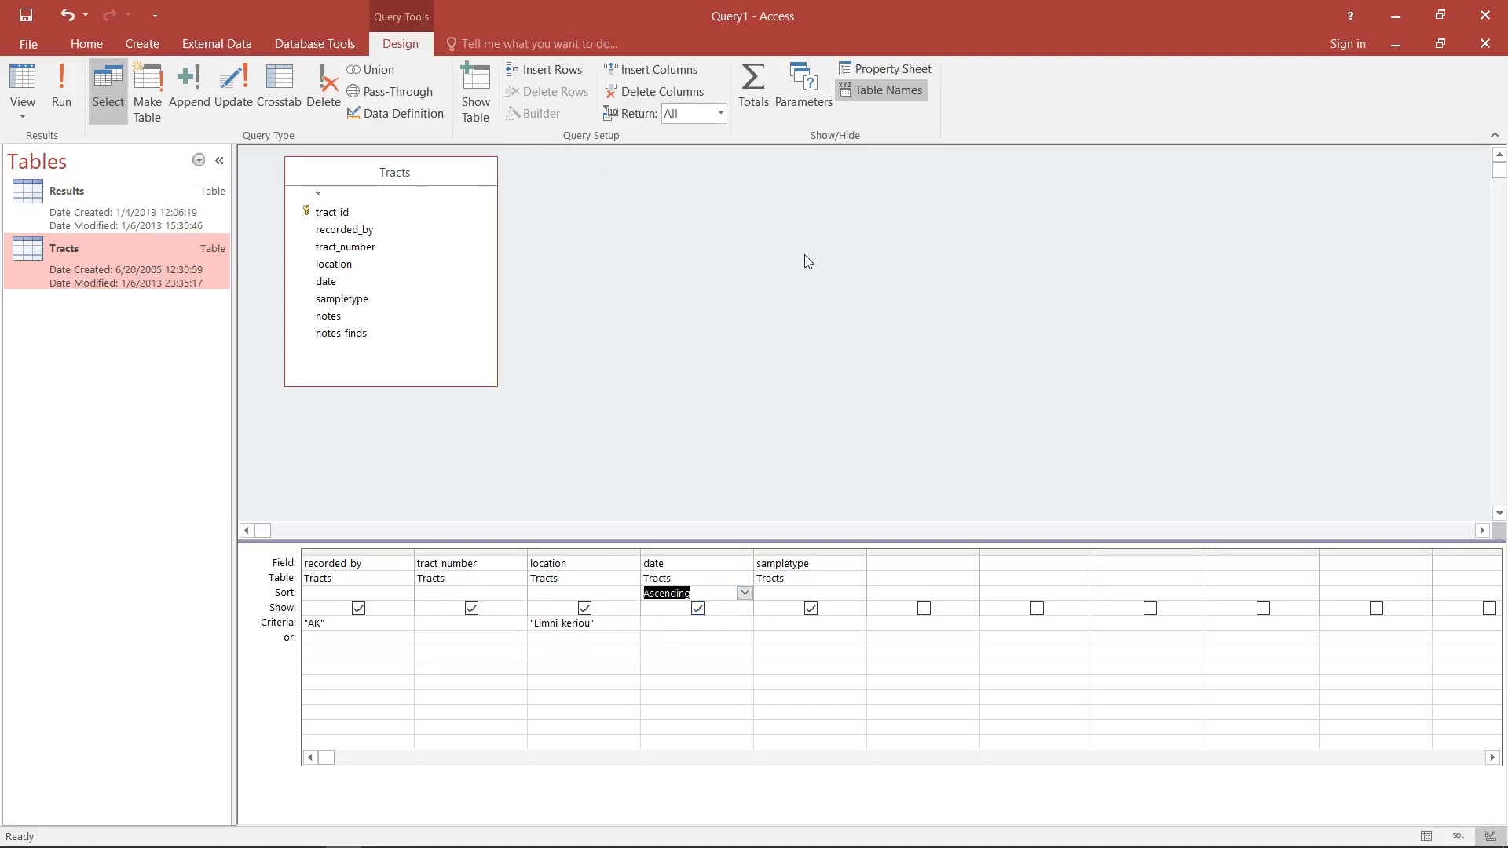
left_click(23, 87)
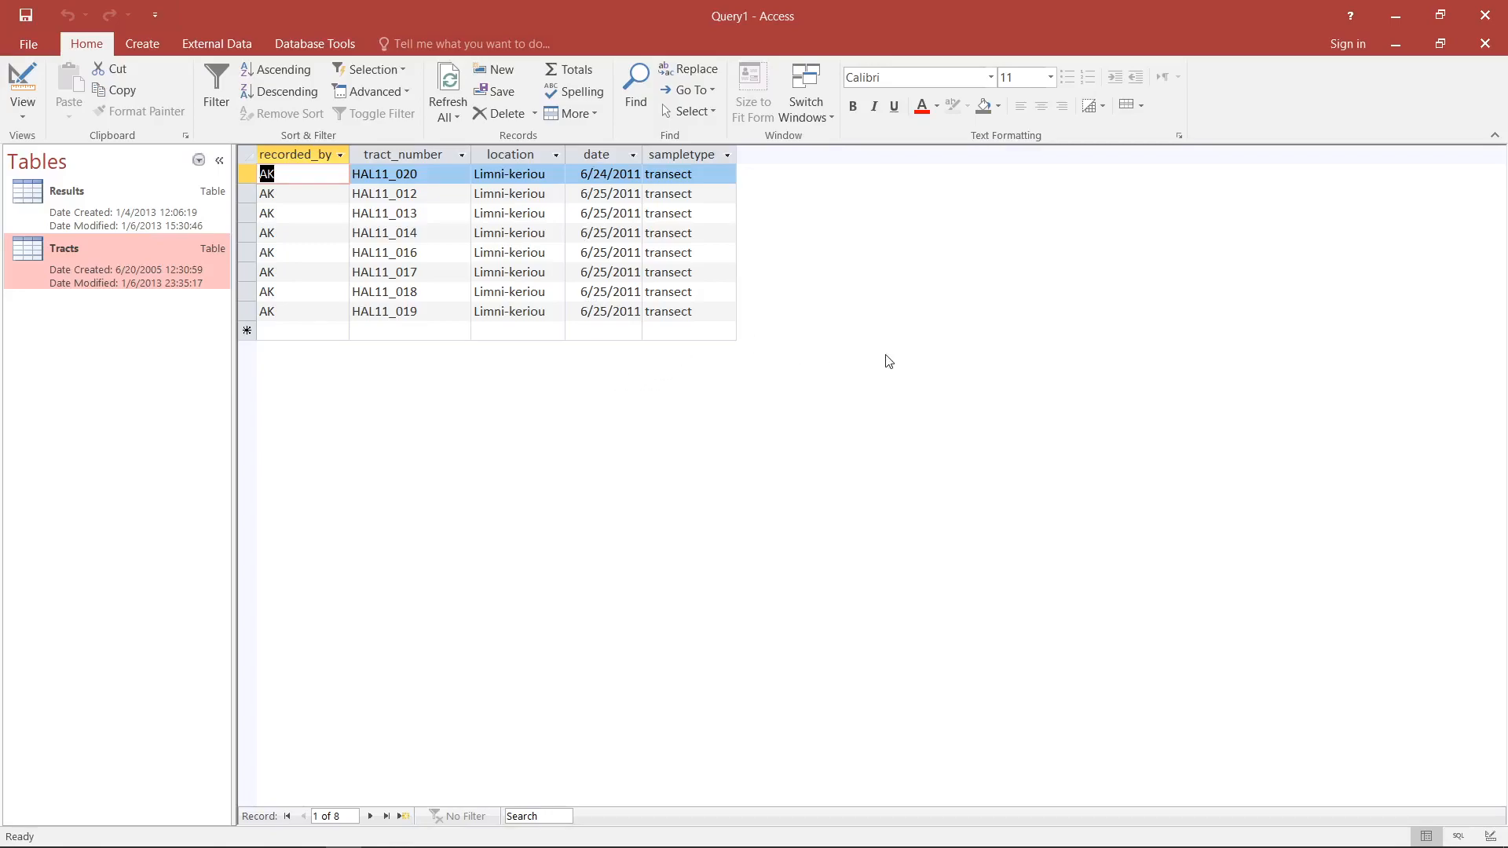
- Return to the query design, add the notes field from Tracts, and delete its column again
left_click(22, 79)
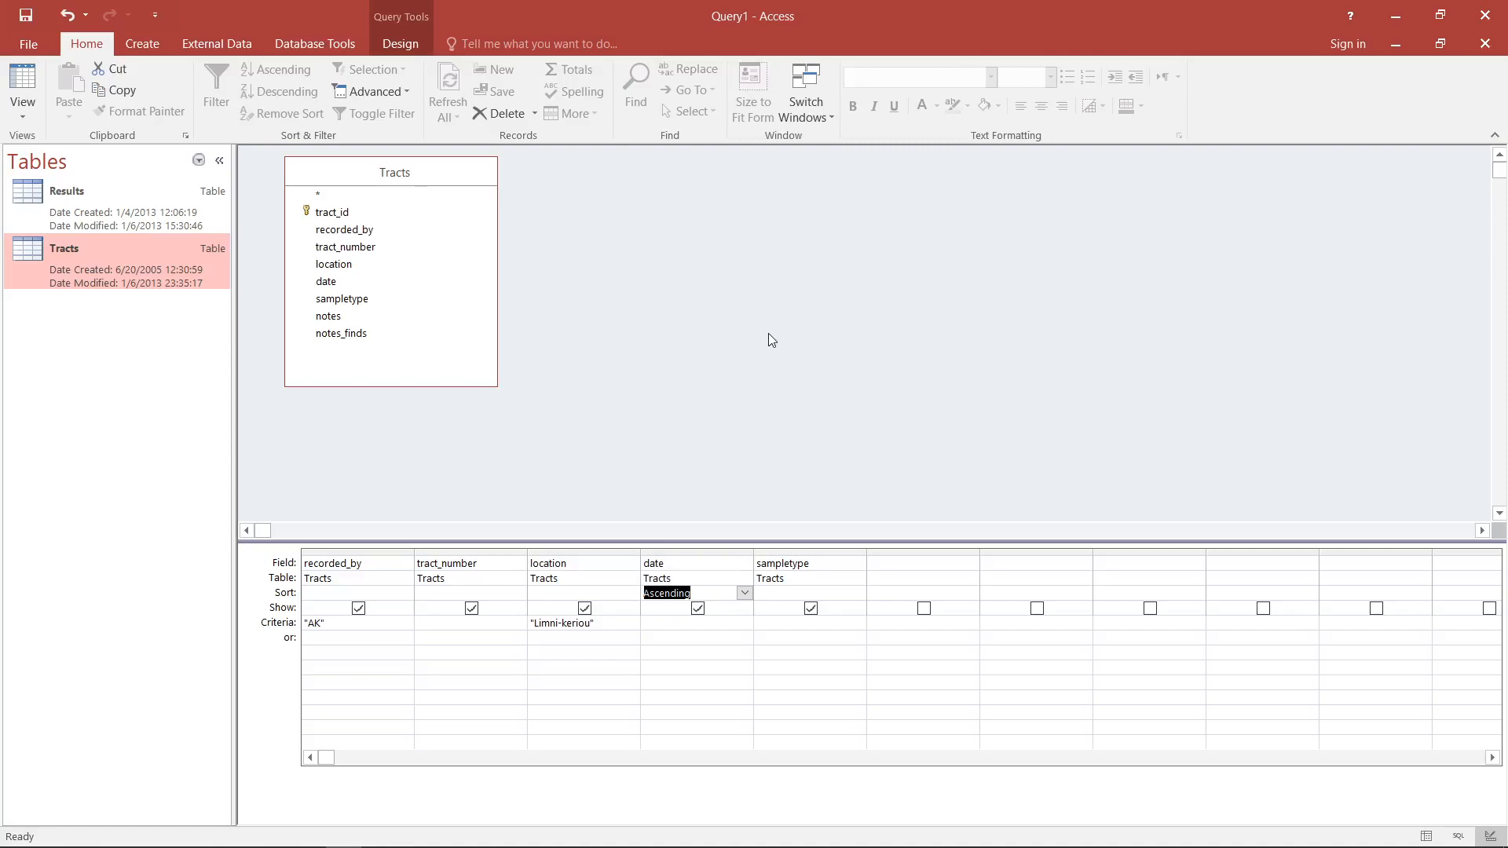
left_click(379, 317)
double_click(380, 325)
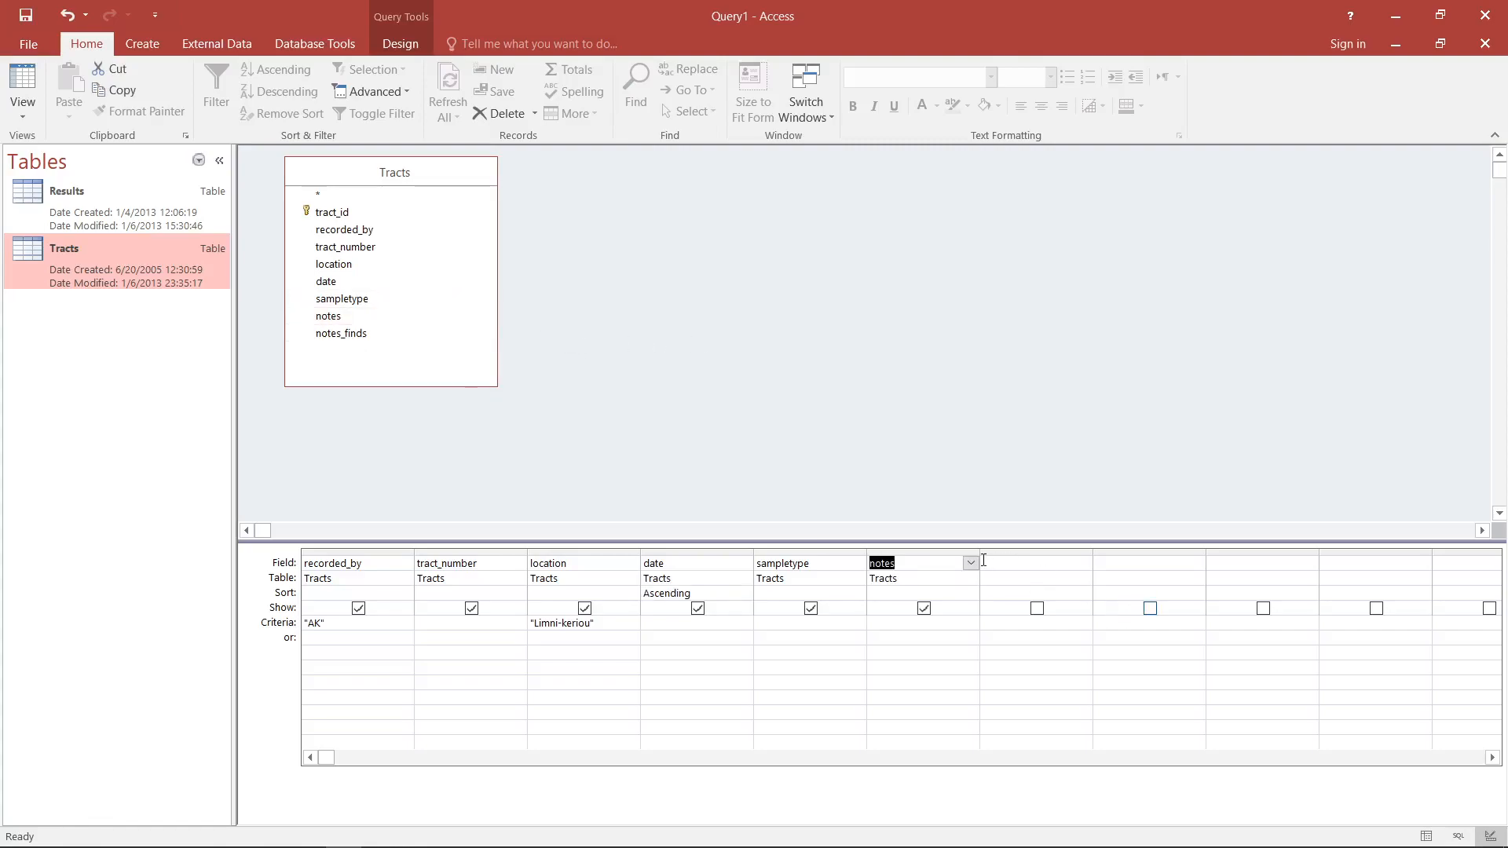
left_click(947, 552)
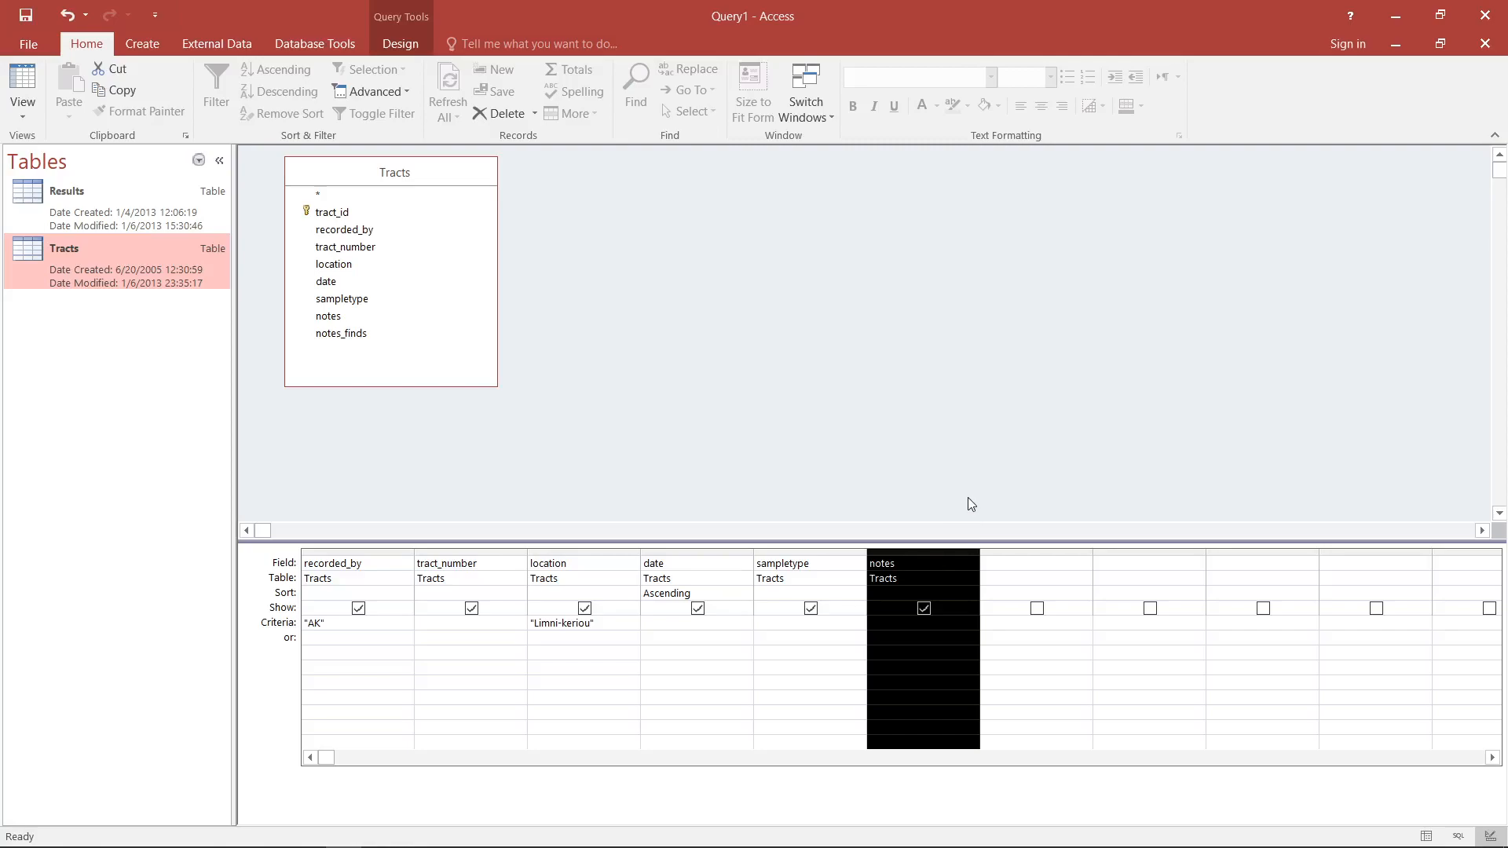
key("Delete")
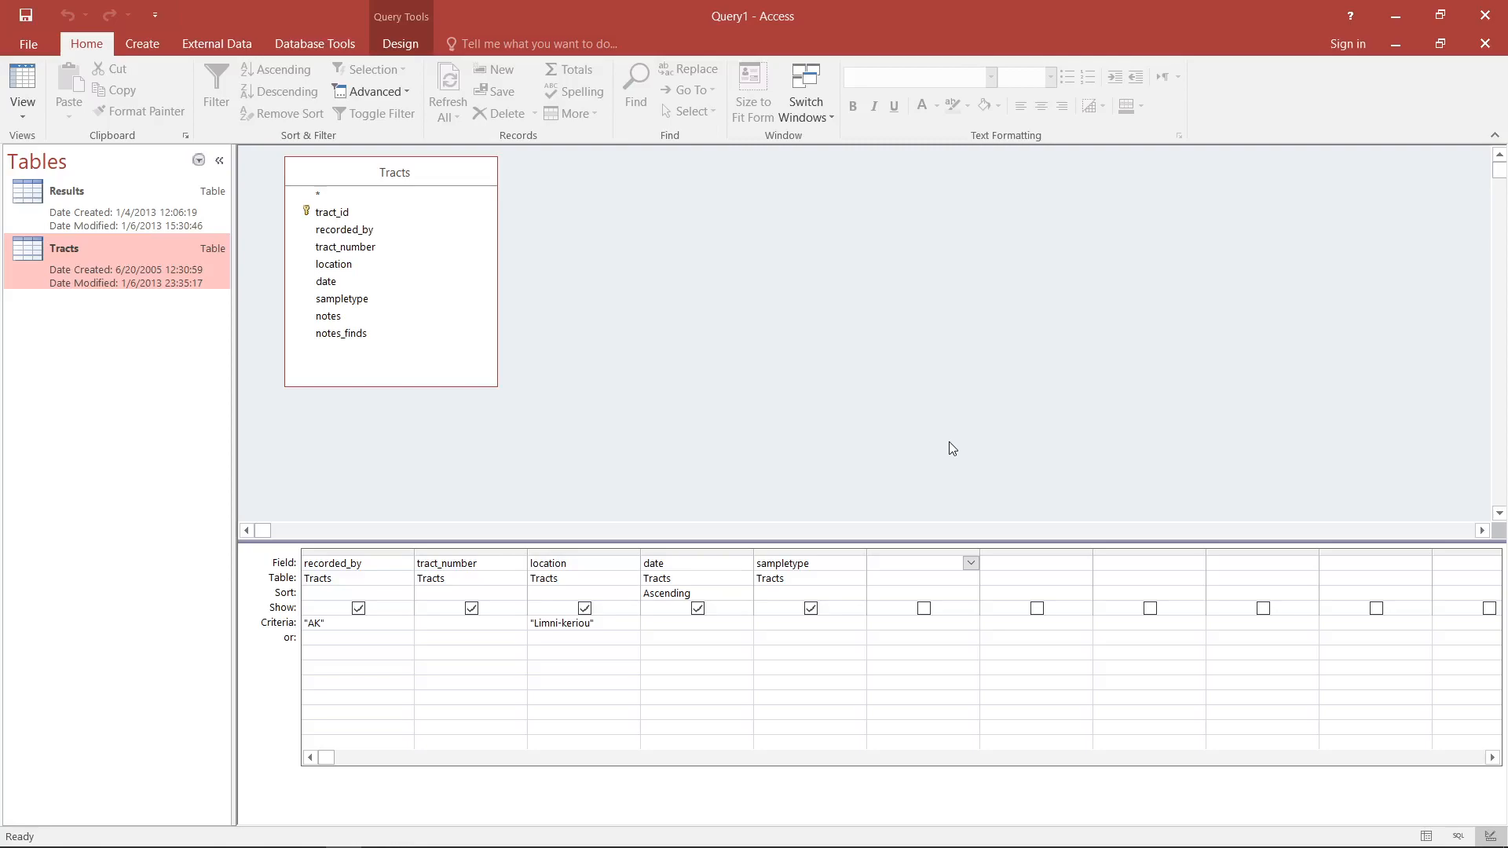
- Move the sampletype column before date, exclude recorded_by from the output, and show the results
left_click(832, 553)
left_click_drag(832, 553, 737, 550)
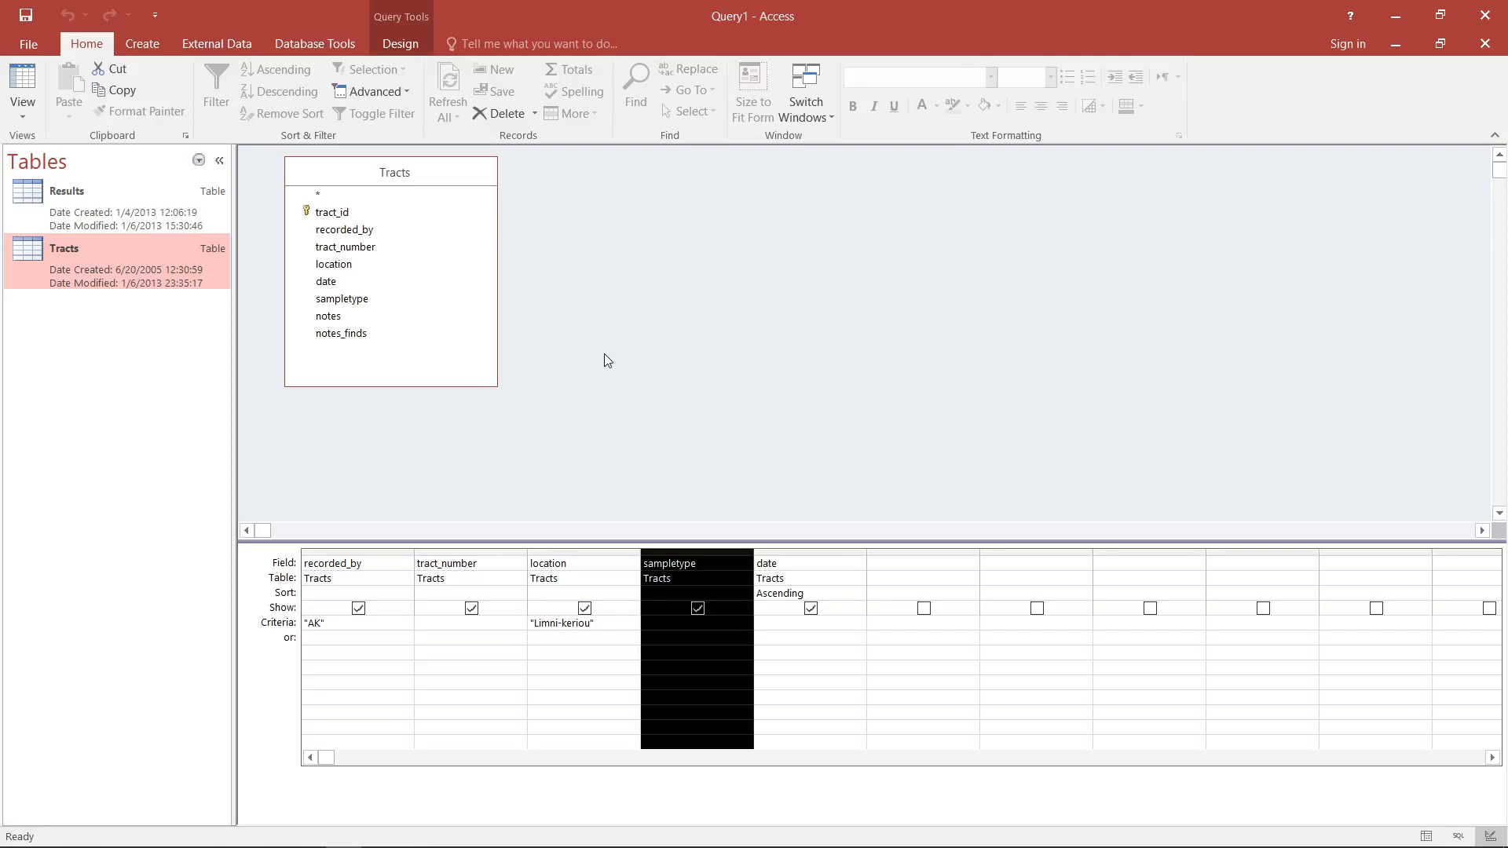
left_click(358, 609)
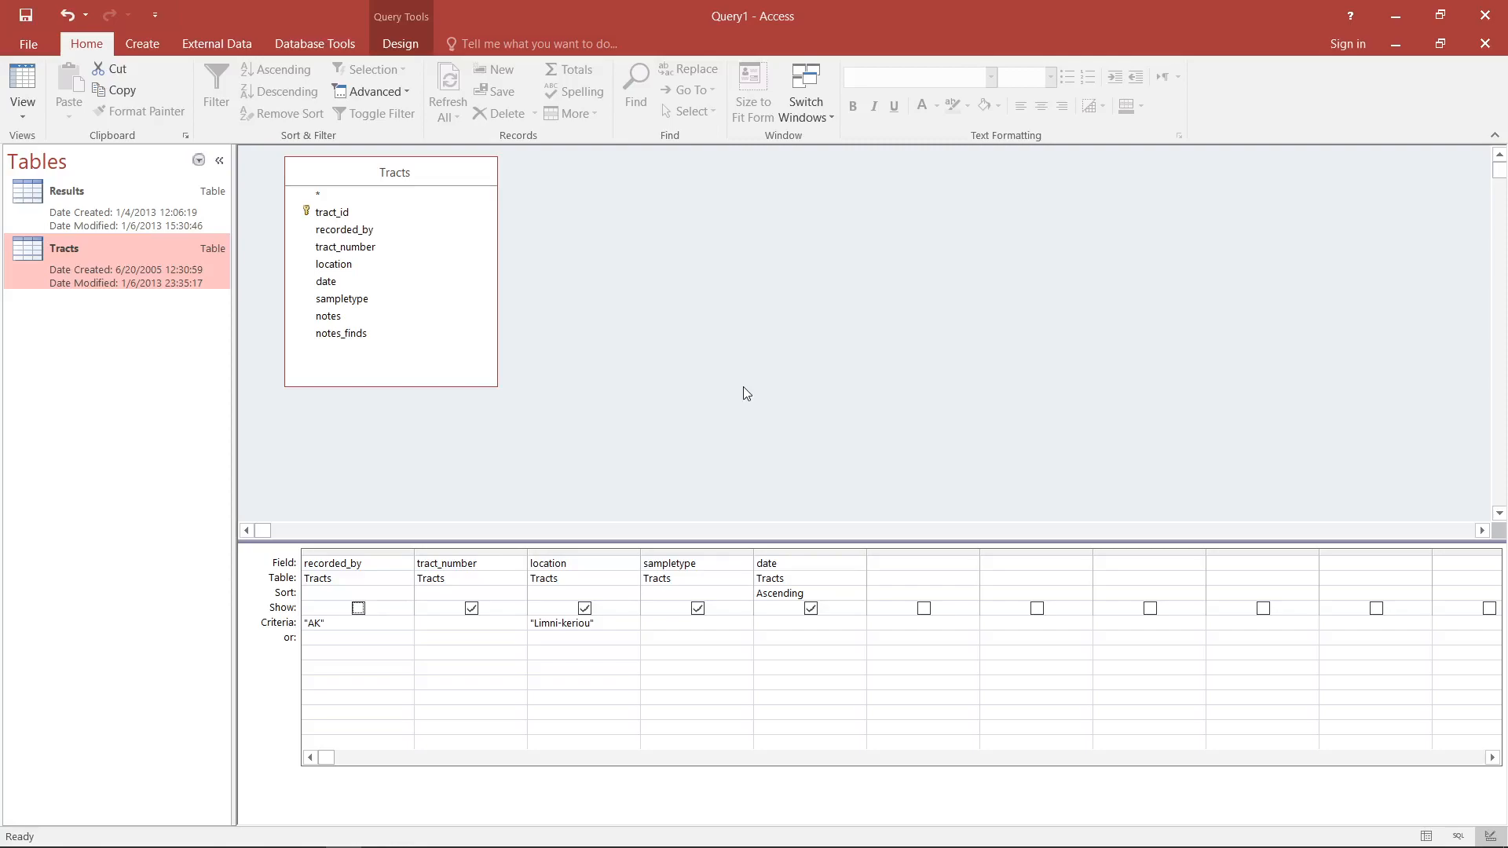
left_click(23, 86)
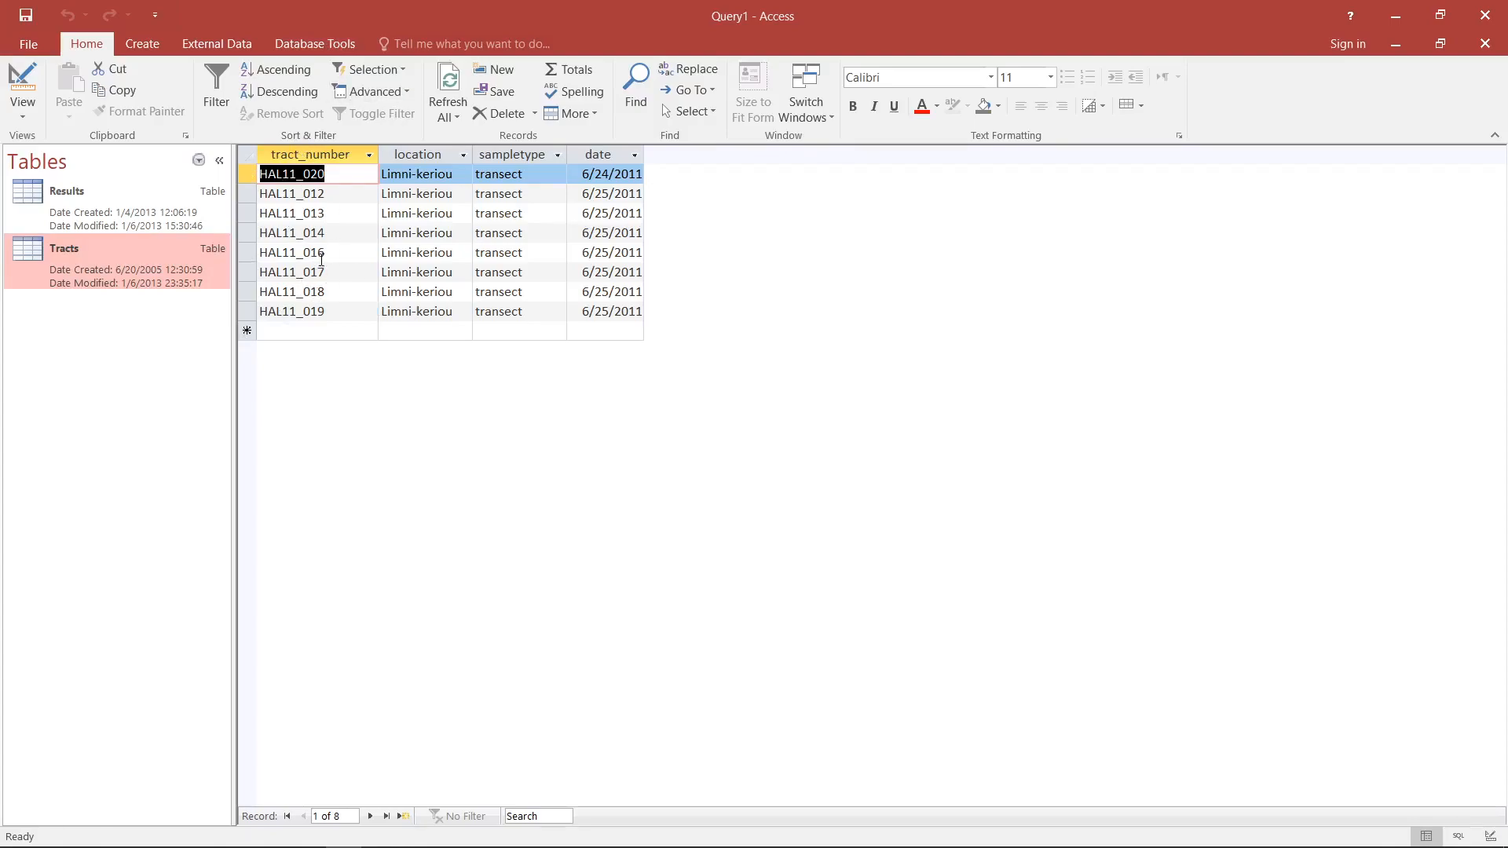
- Return to the query design, include recorded_by in the output again, and move sampletype back after date
left_click(22, 86)
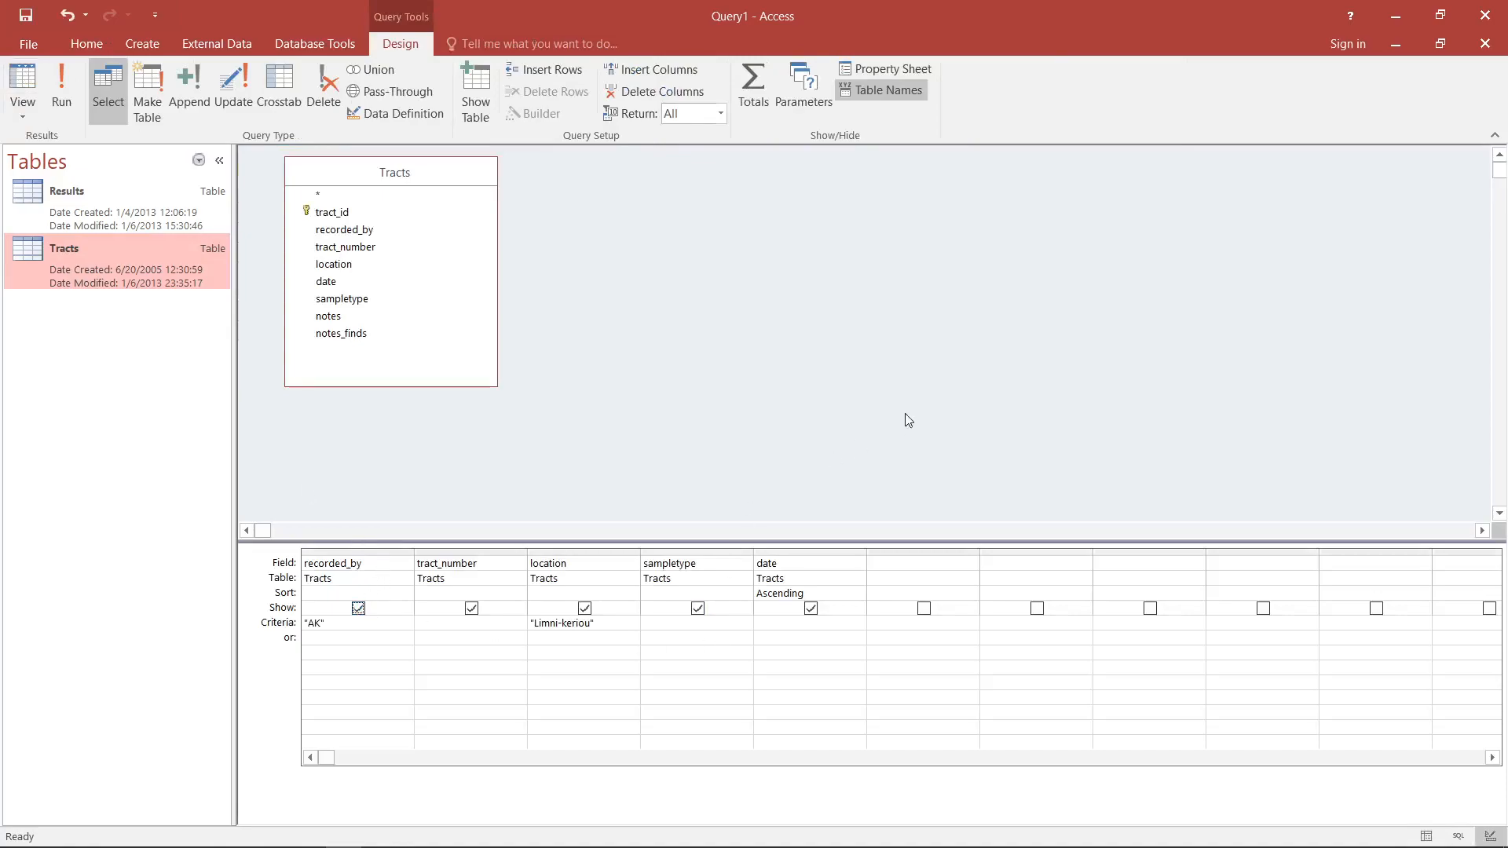
left_click(683, 552)
left_click_drag(680, 551, 823, 550)
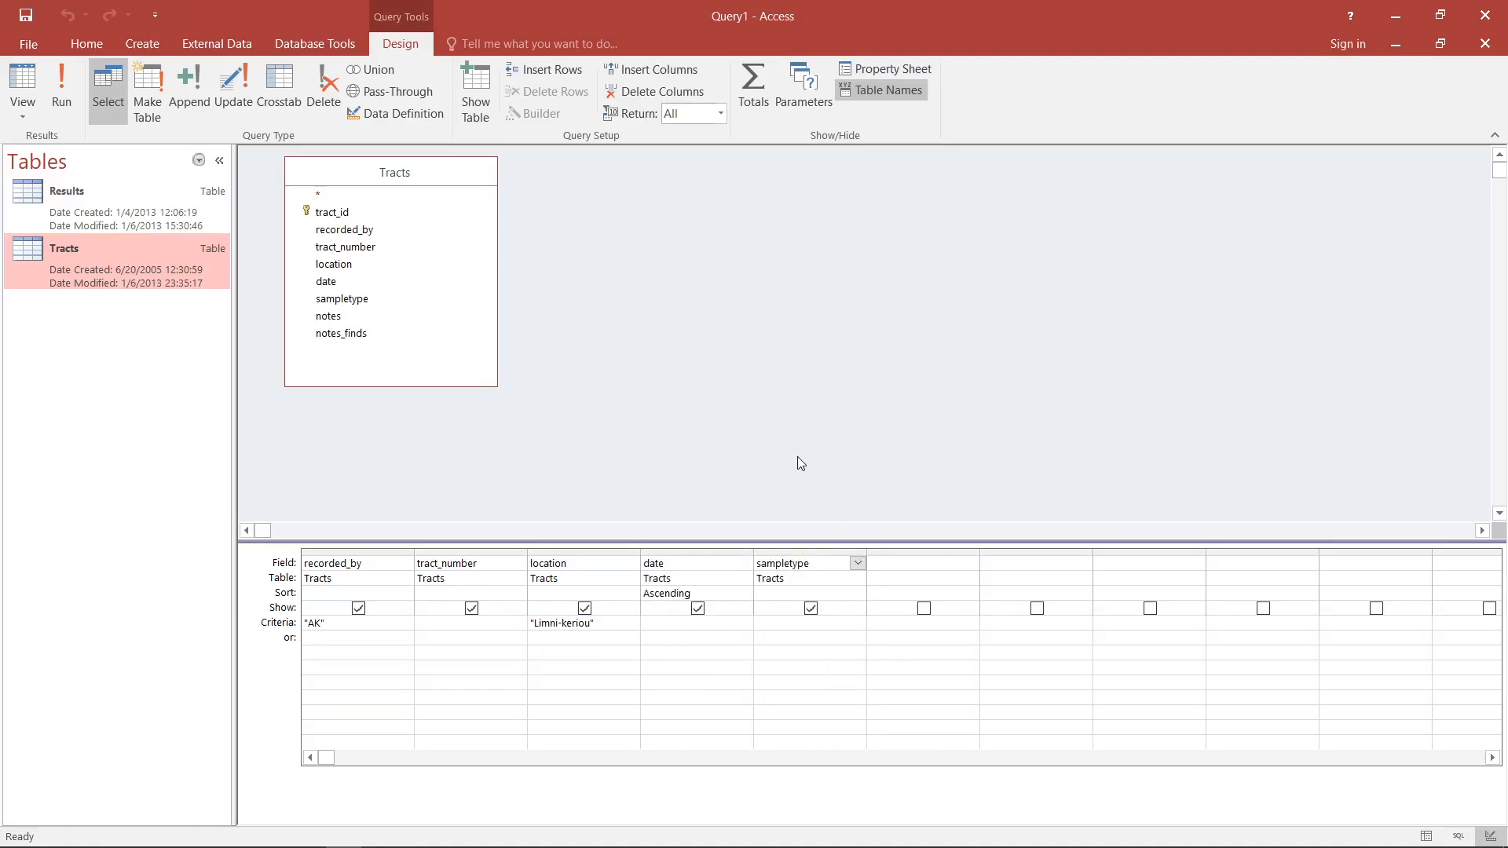
left_click(578, 338)
- Save the query as a database object named tracts_AK_LK
left_click(39, 42)
left_click(45, 221)
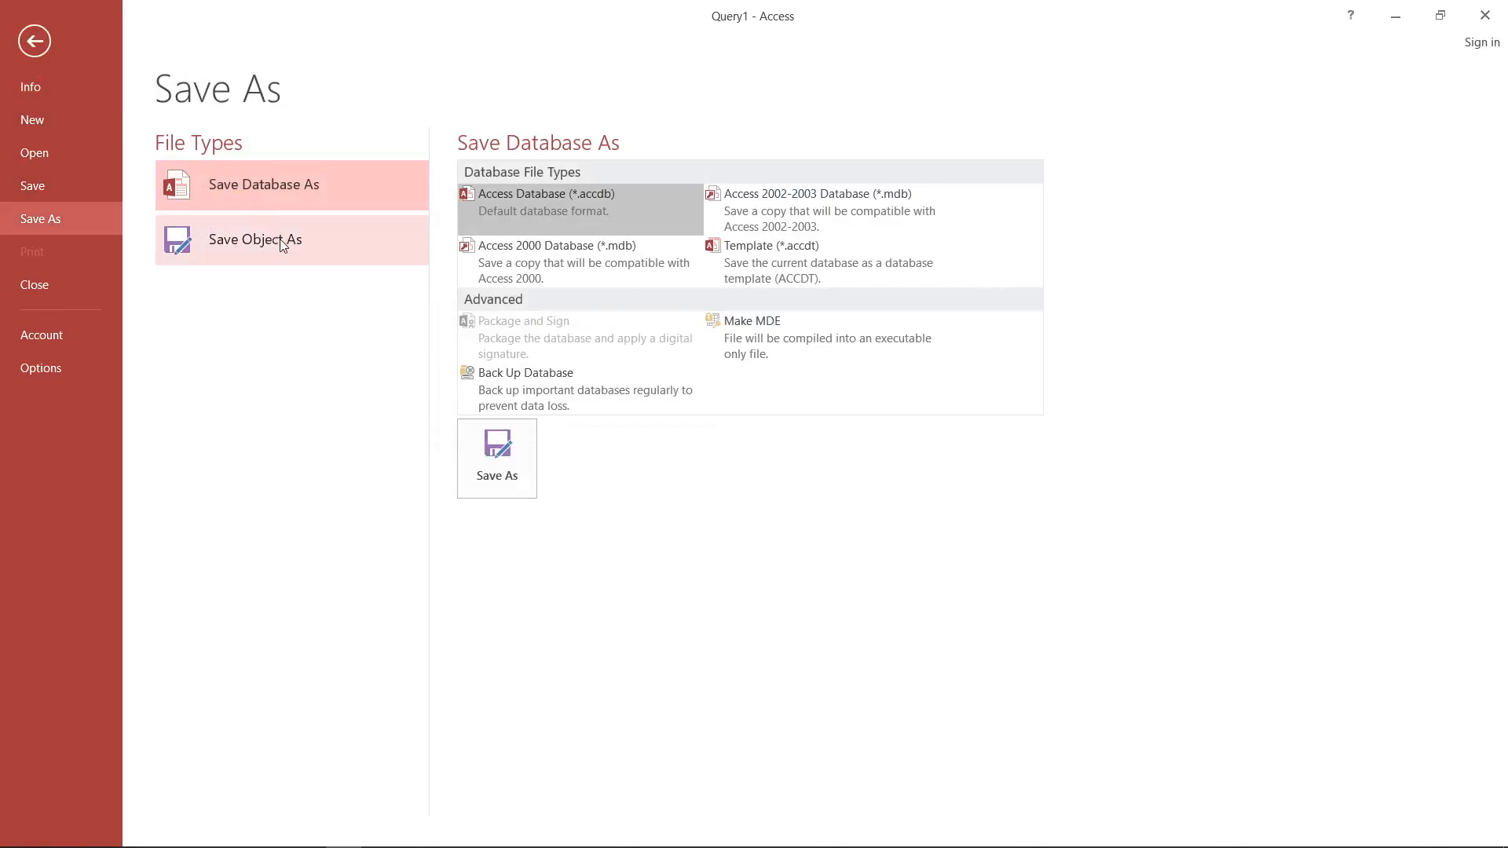
left_click(280, 239)
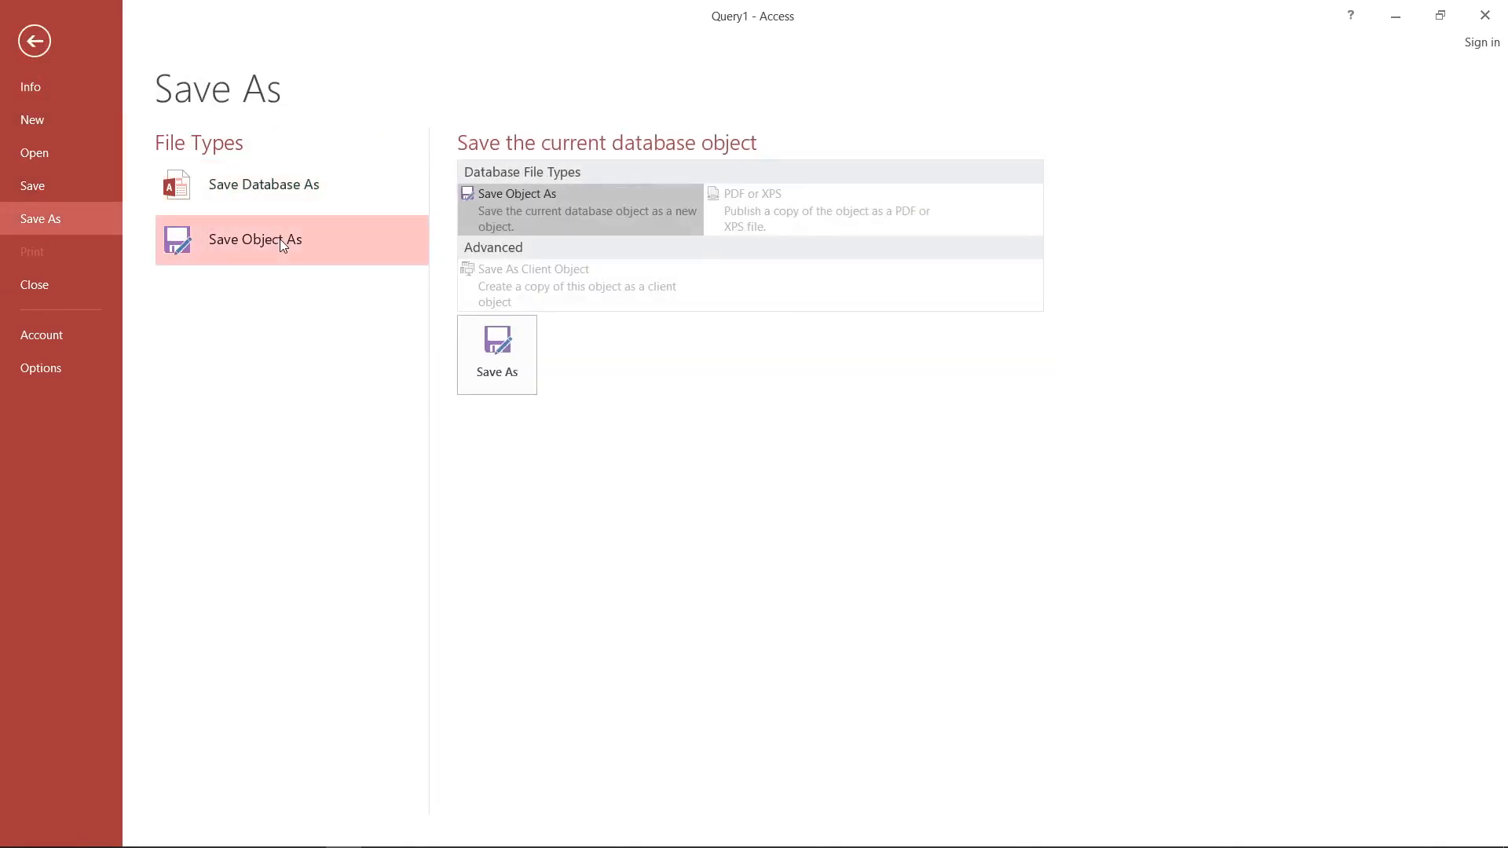
left_click(521, 343)
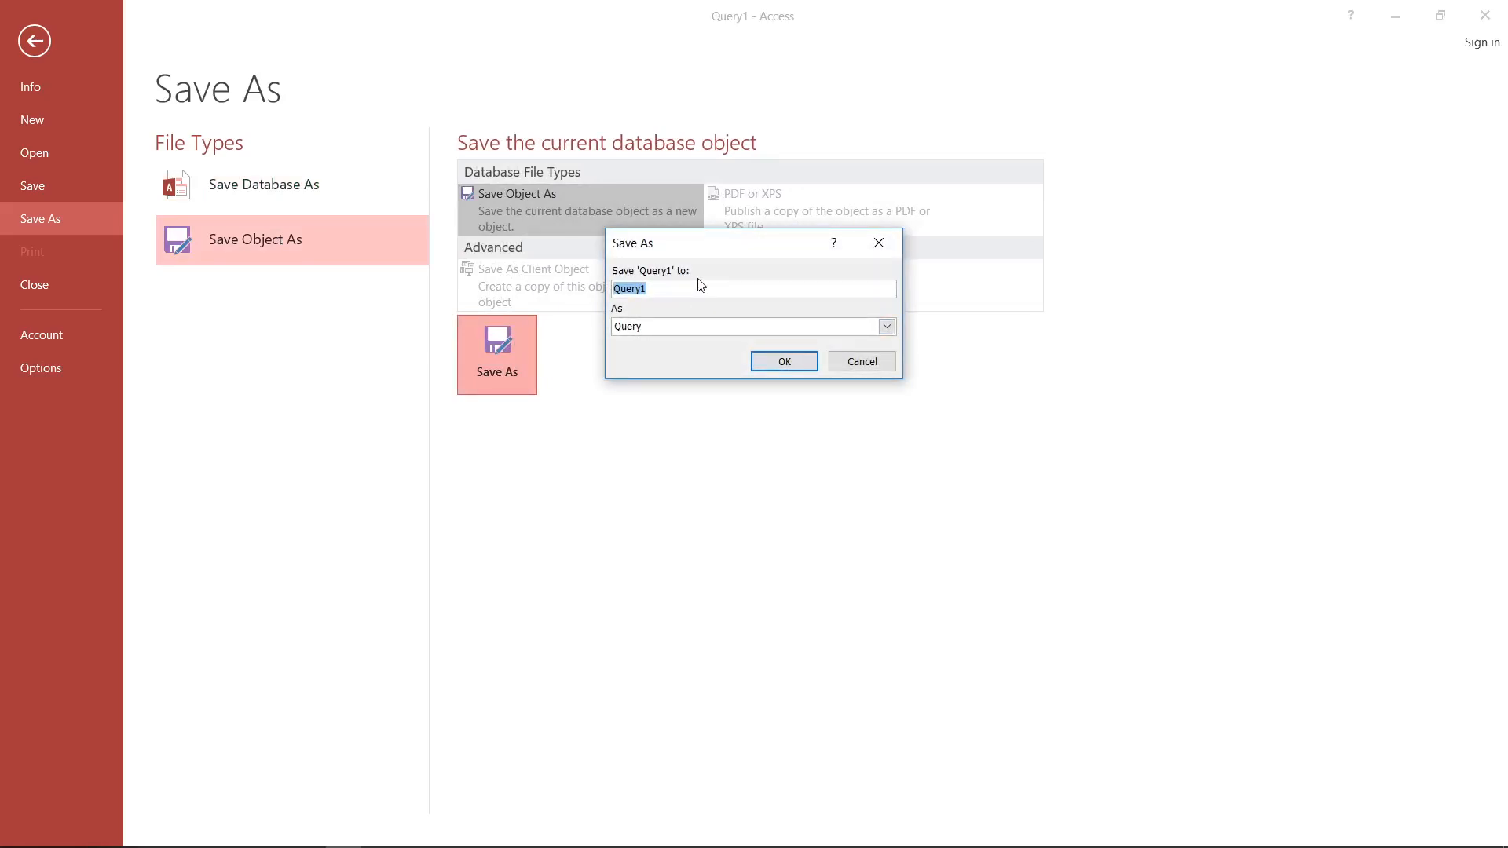
type("tracts_AK_LK")
left_click(784, 362)
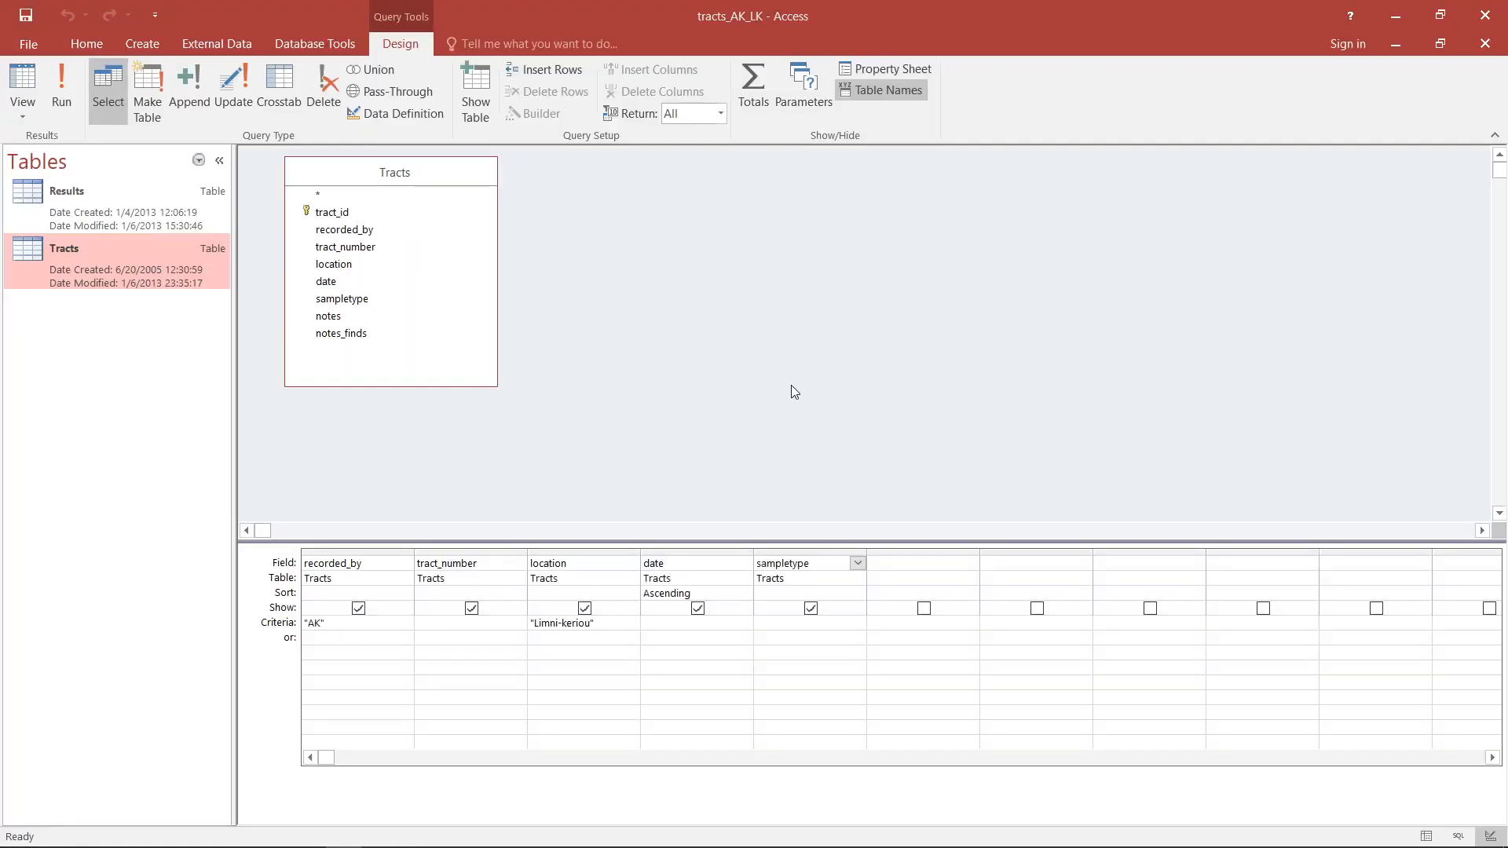
- List the database's saved queries, view the records of tracts_AK_LK, and close it
left_click(199, 161)
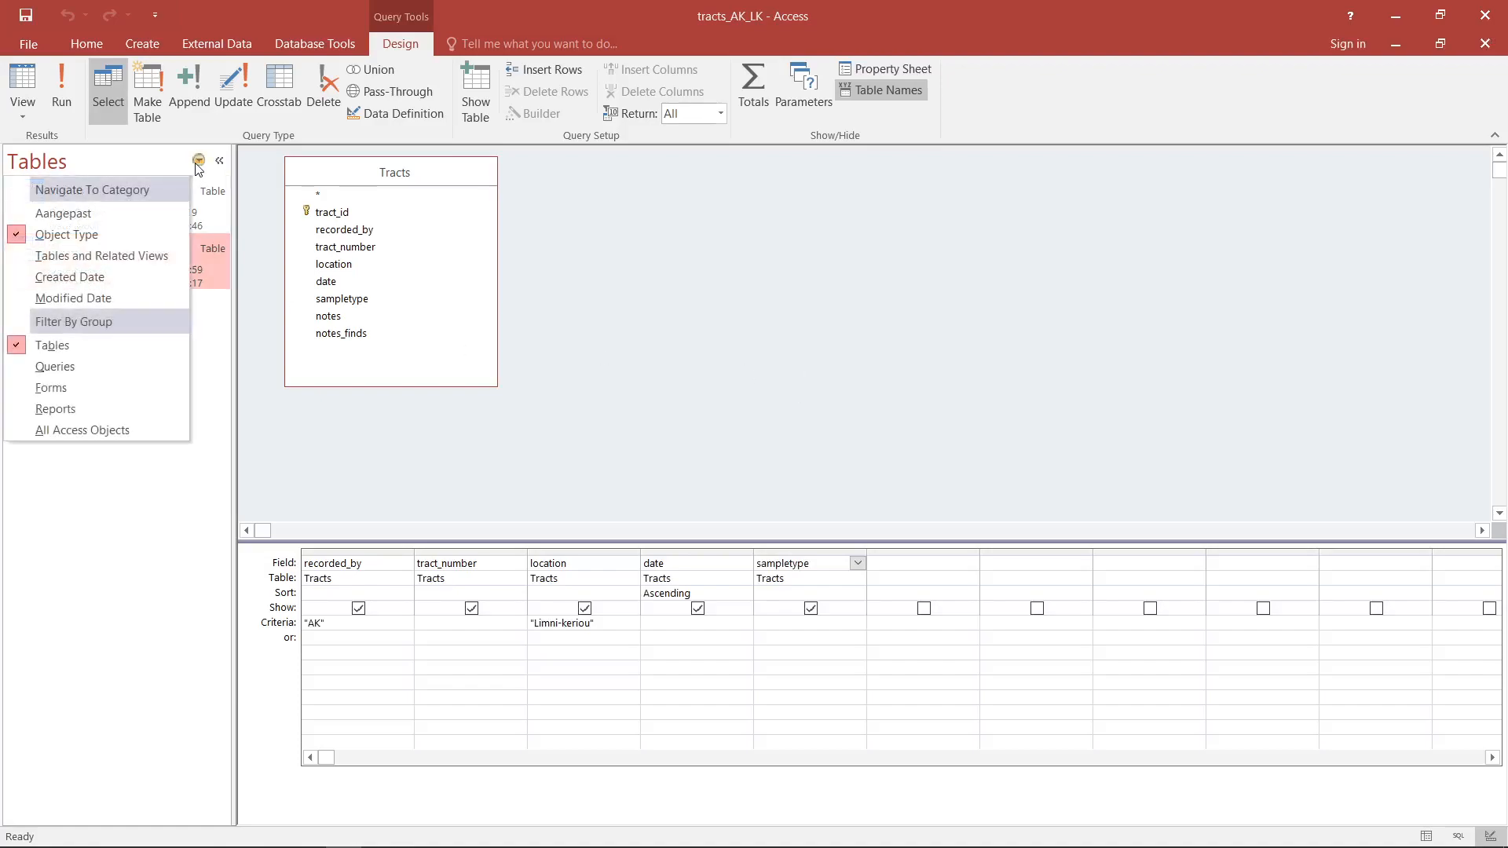
left_click(88, 366)
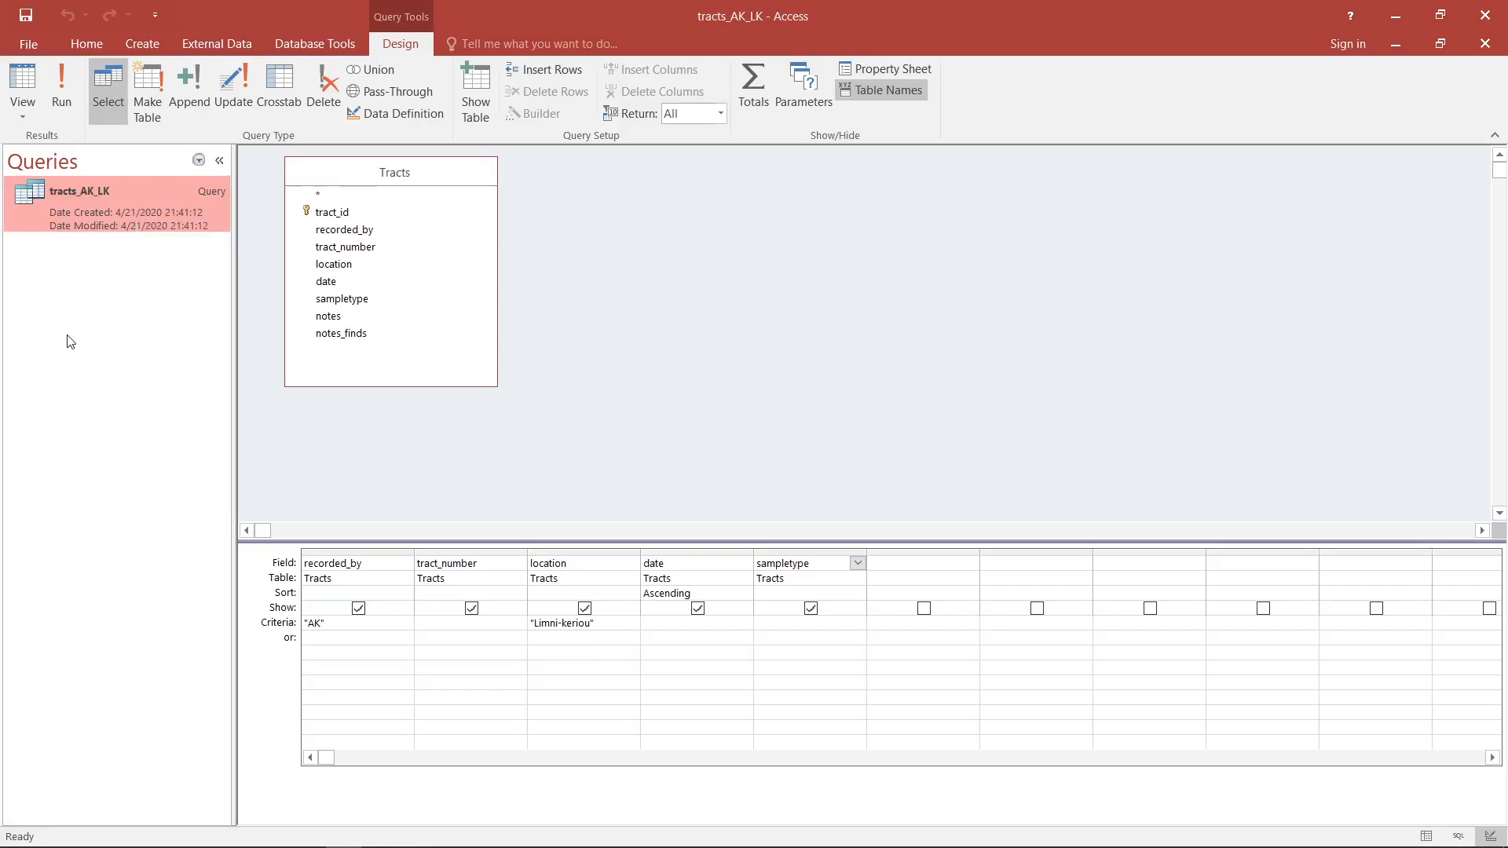
double_click(105, 209)
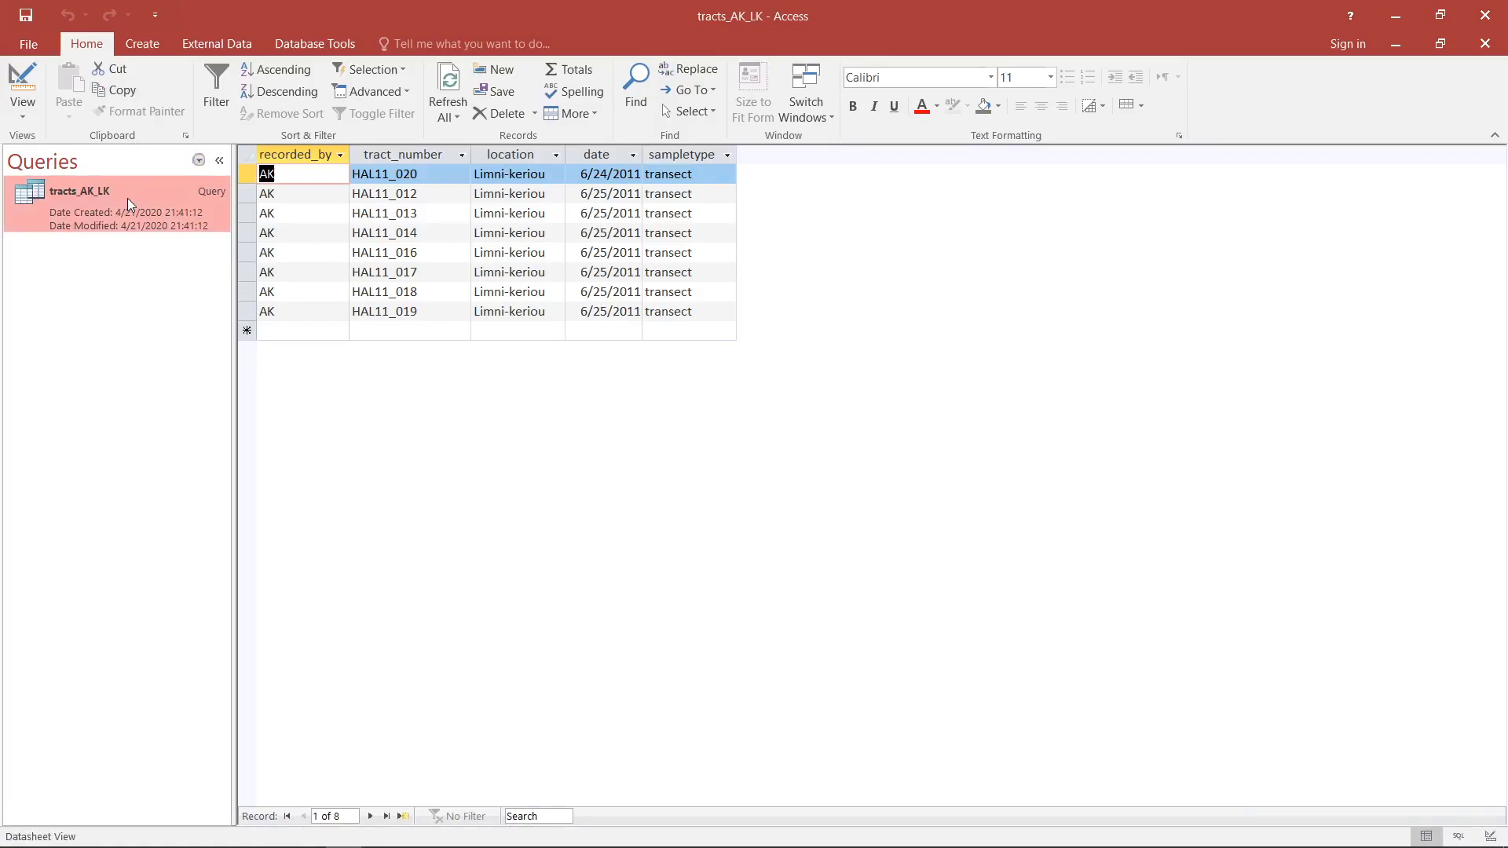
left_click(1484, 45)
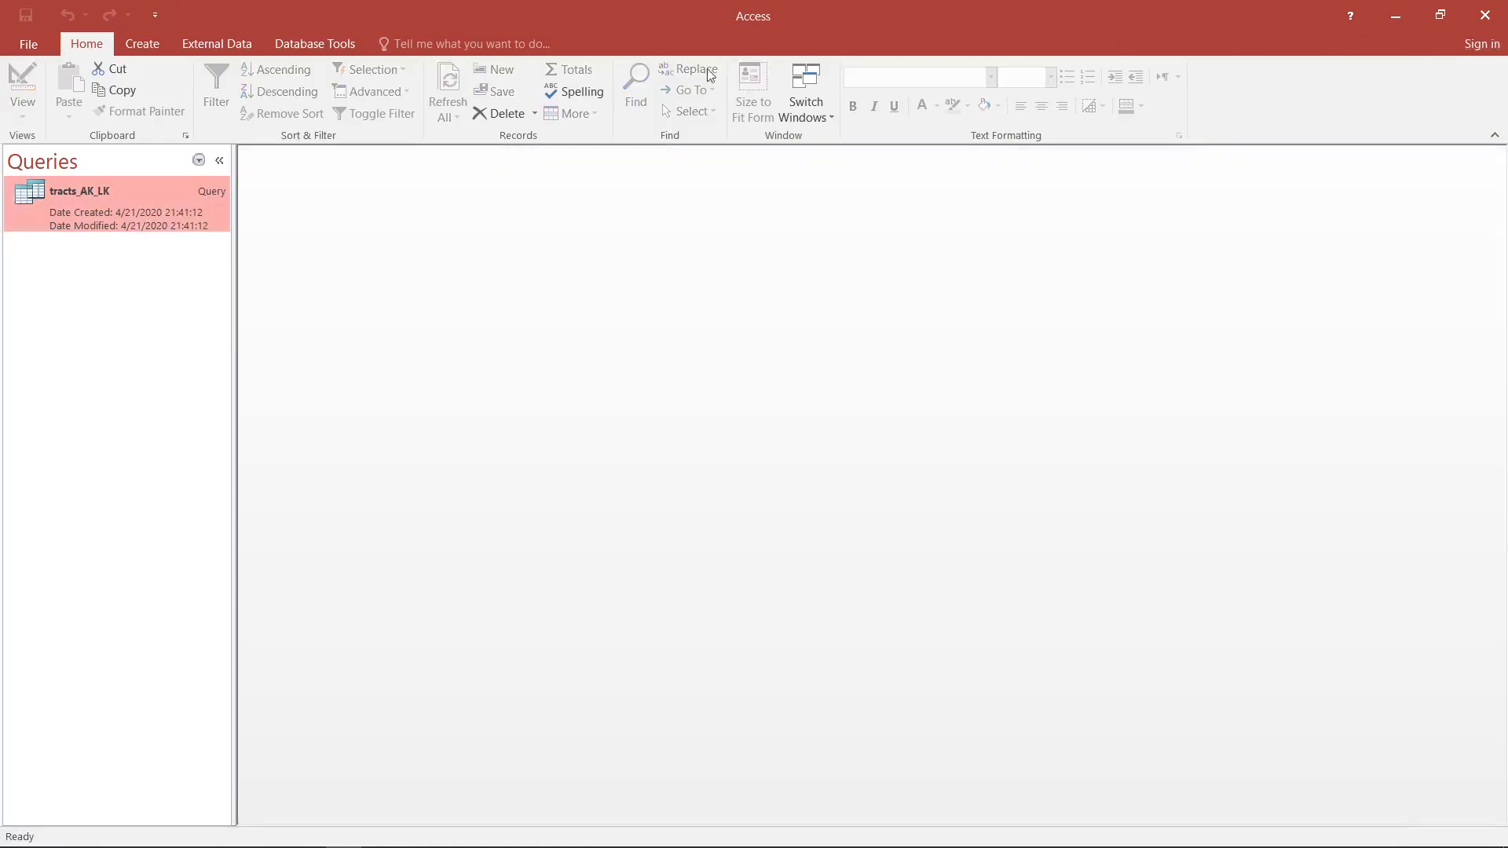
- Reopen the tracts_AK_LK query in its design view and maximize the query window
double_click(130, 204)
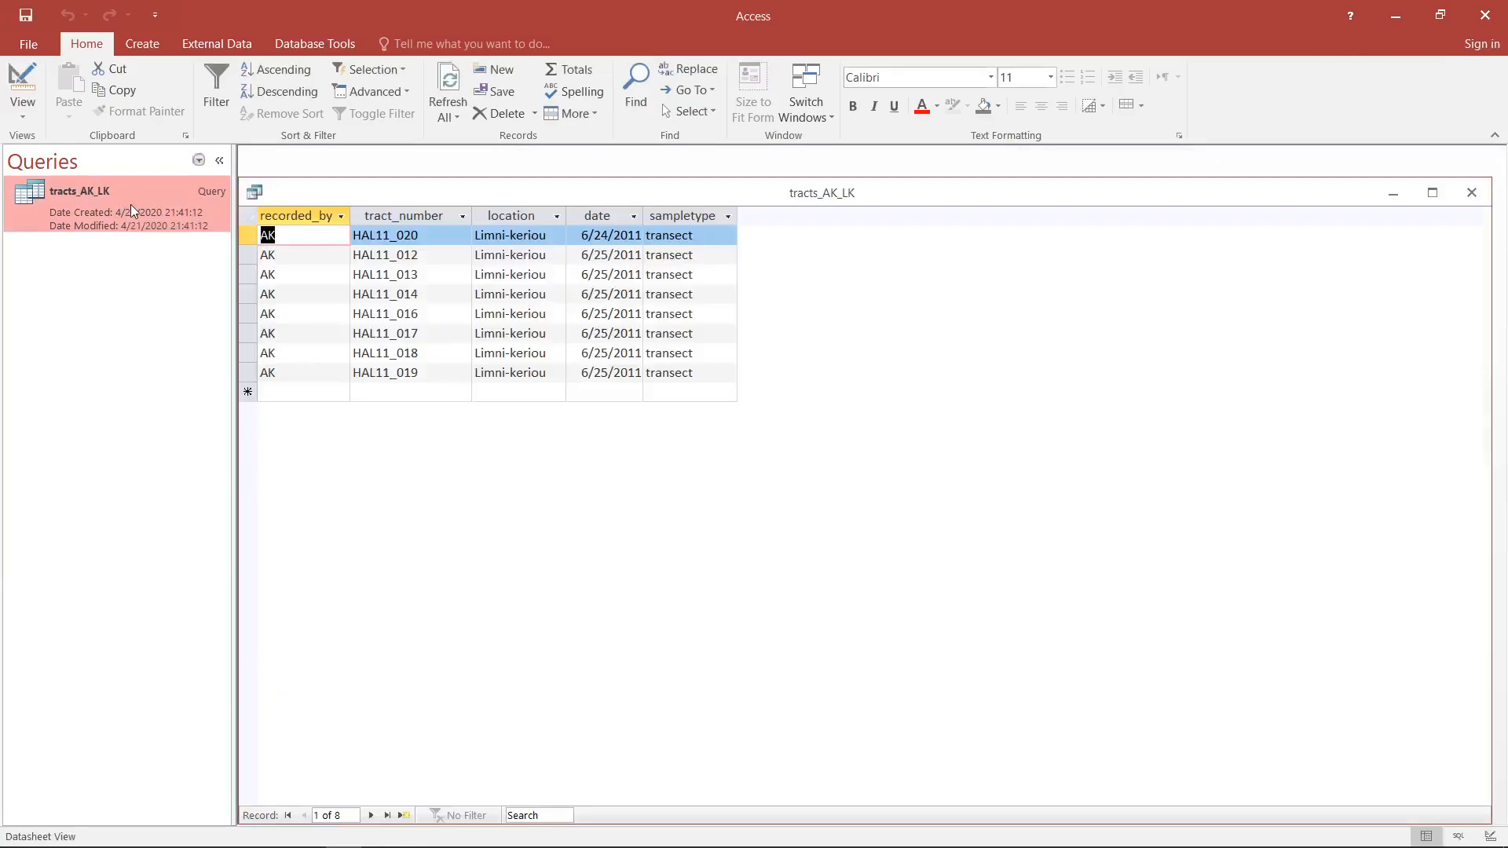
left_click(22, 75)
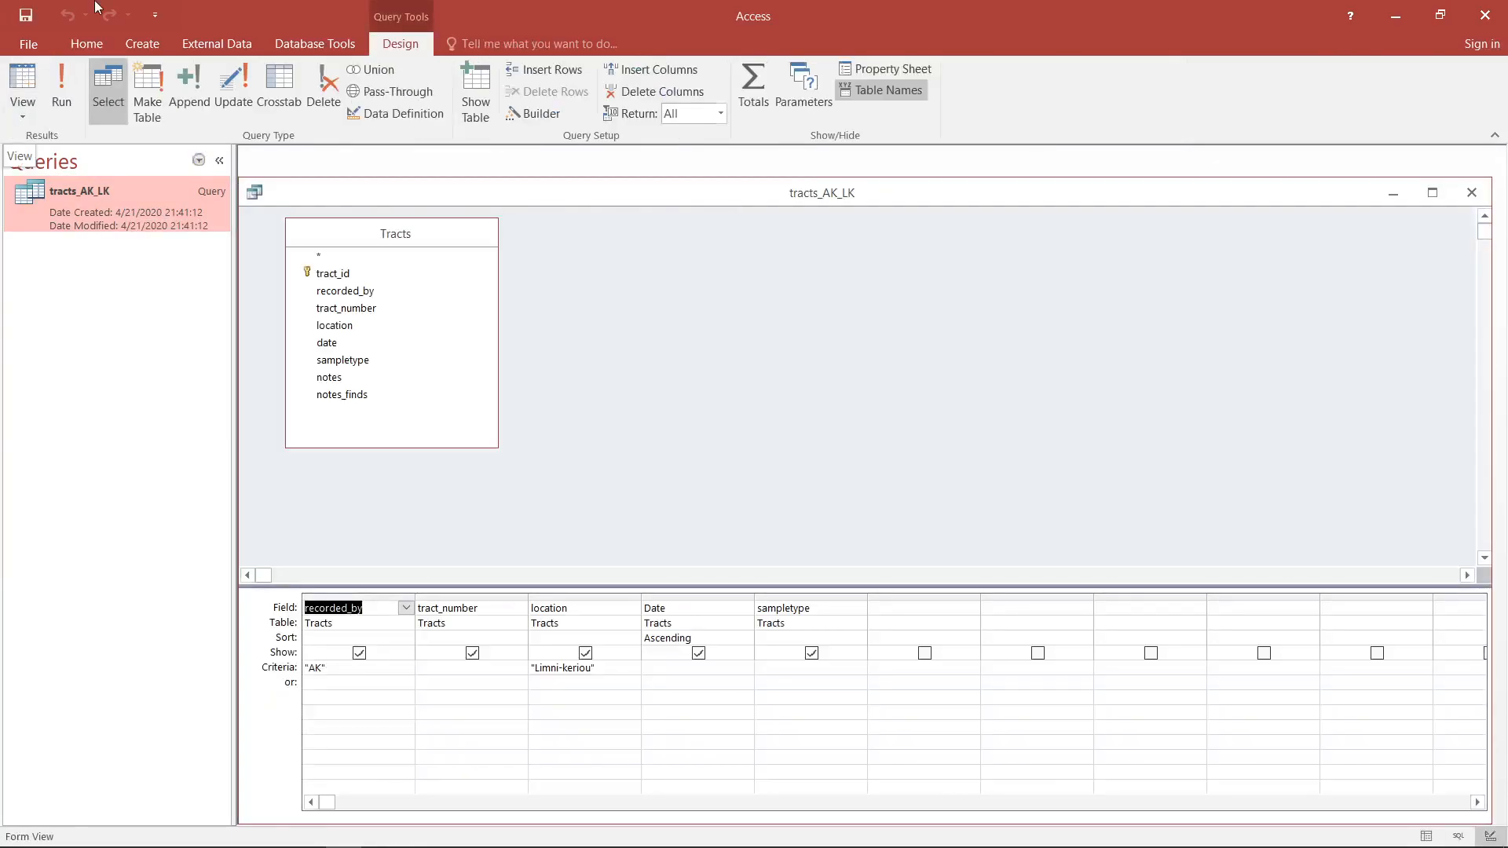
left_click(1428, 193)
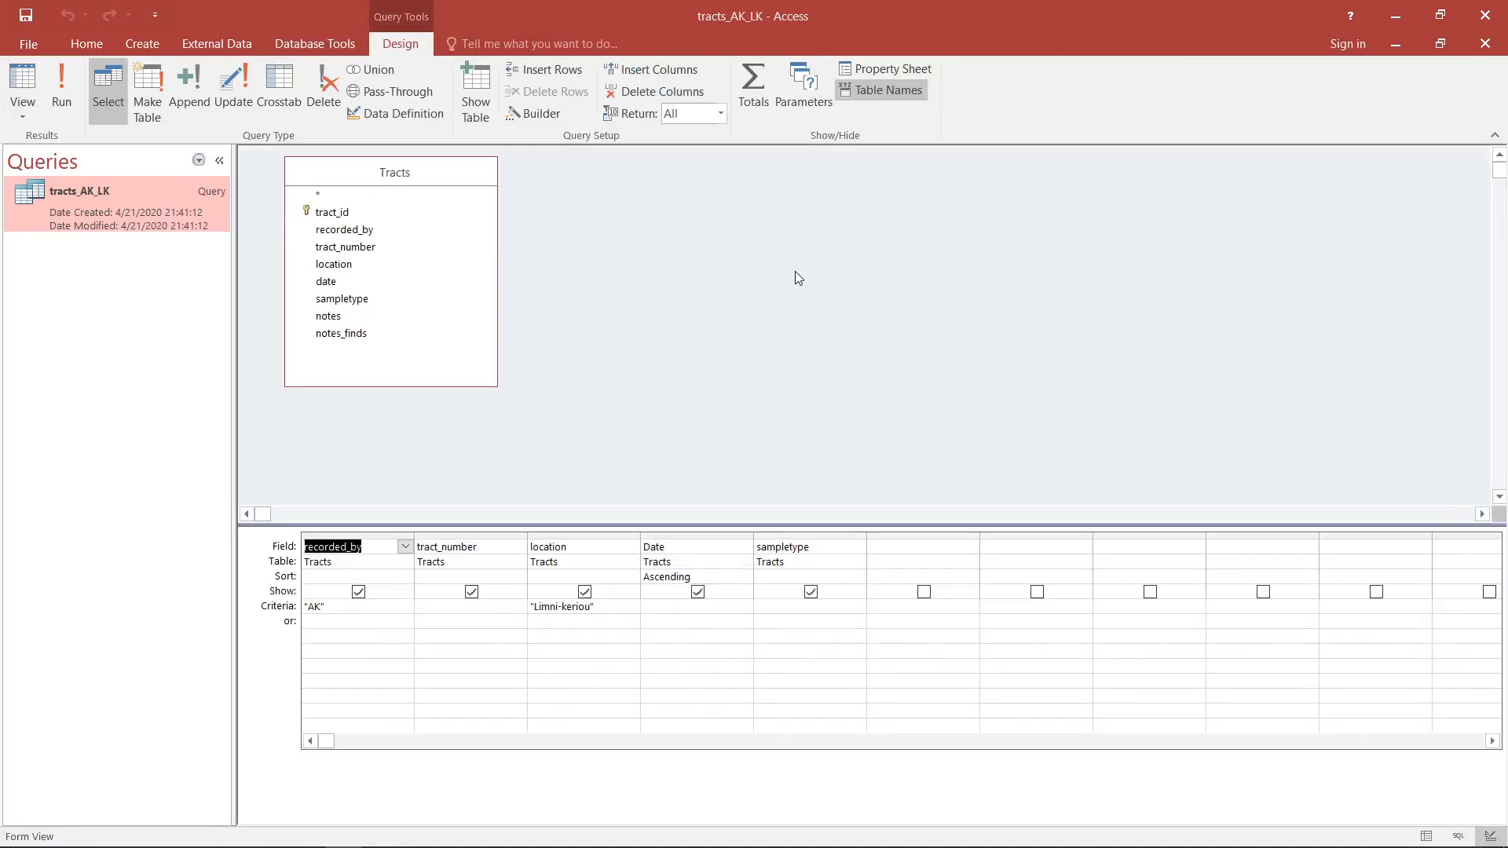
- List the database's tables, add the Results table beside Tracts in the query, and delete all existing field columns
left_click(198, 162)
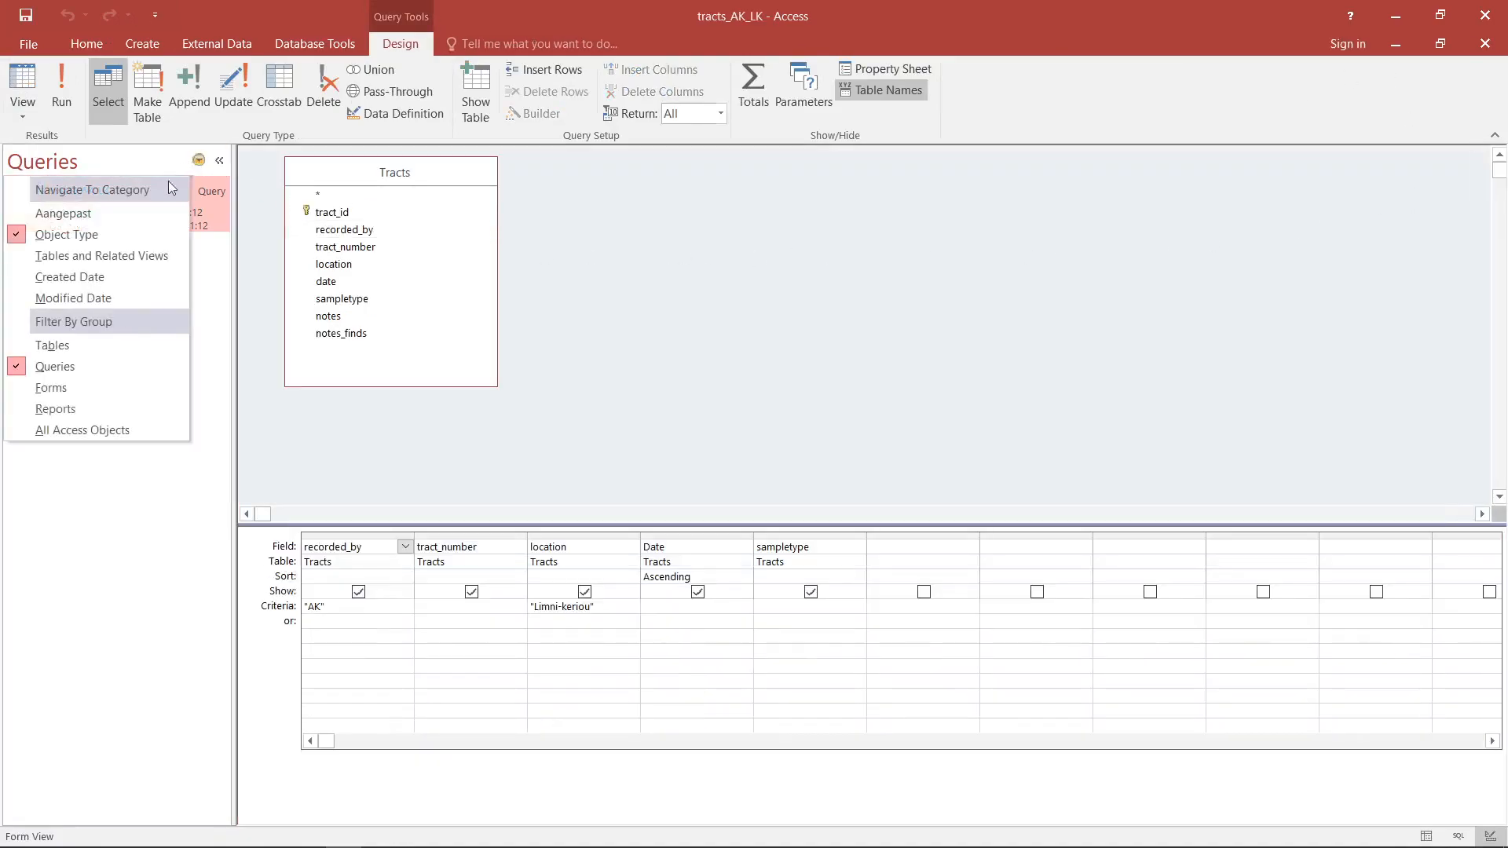
left_click(125, 351)
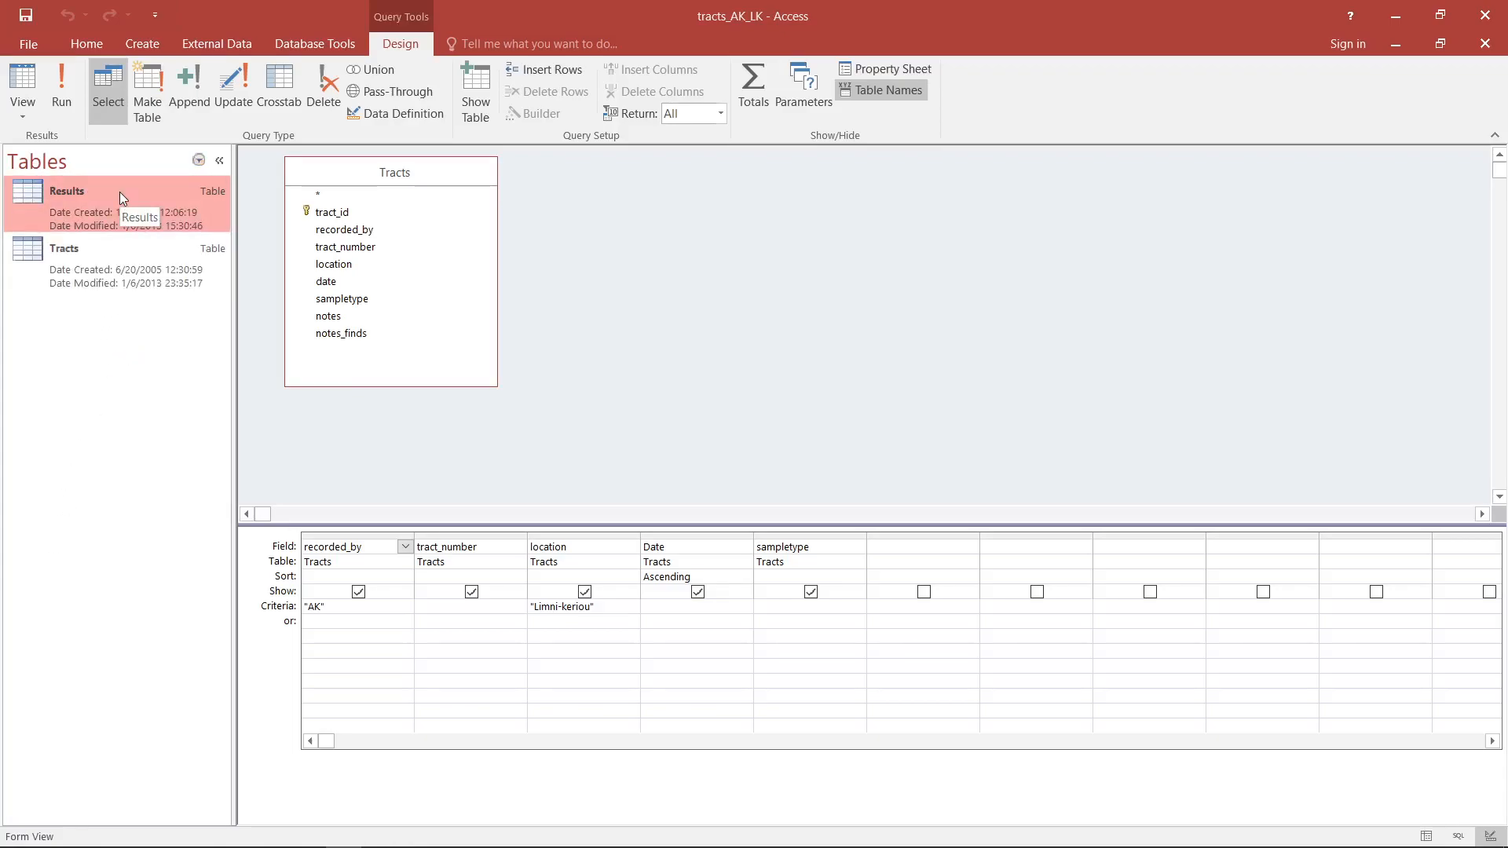
left_click_drag(82, 191, 658, 180)
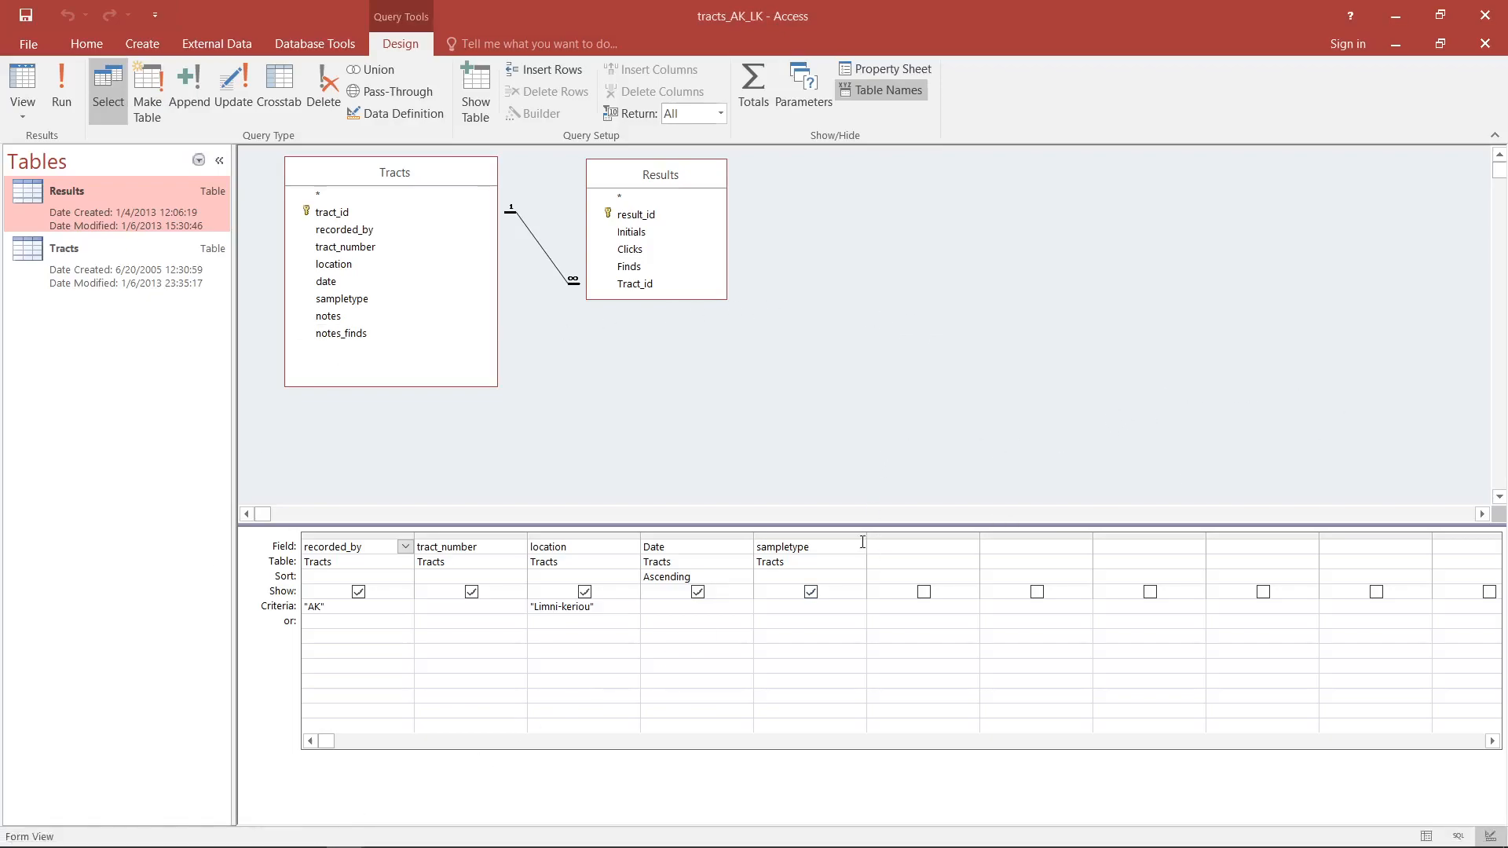
left_click_drag(862, 536, 333, 514)
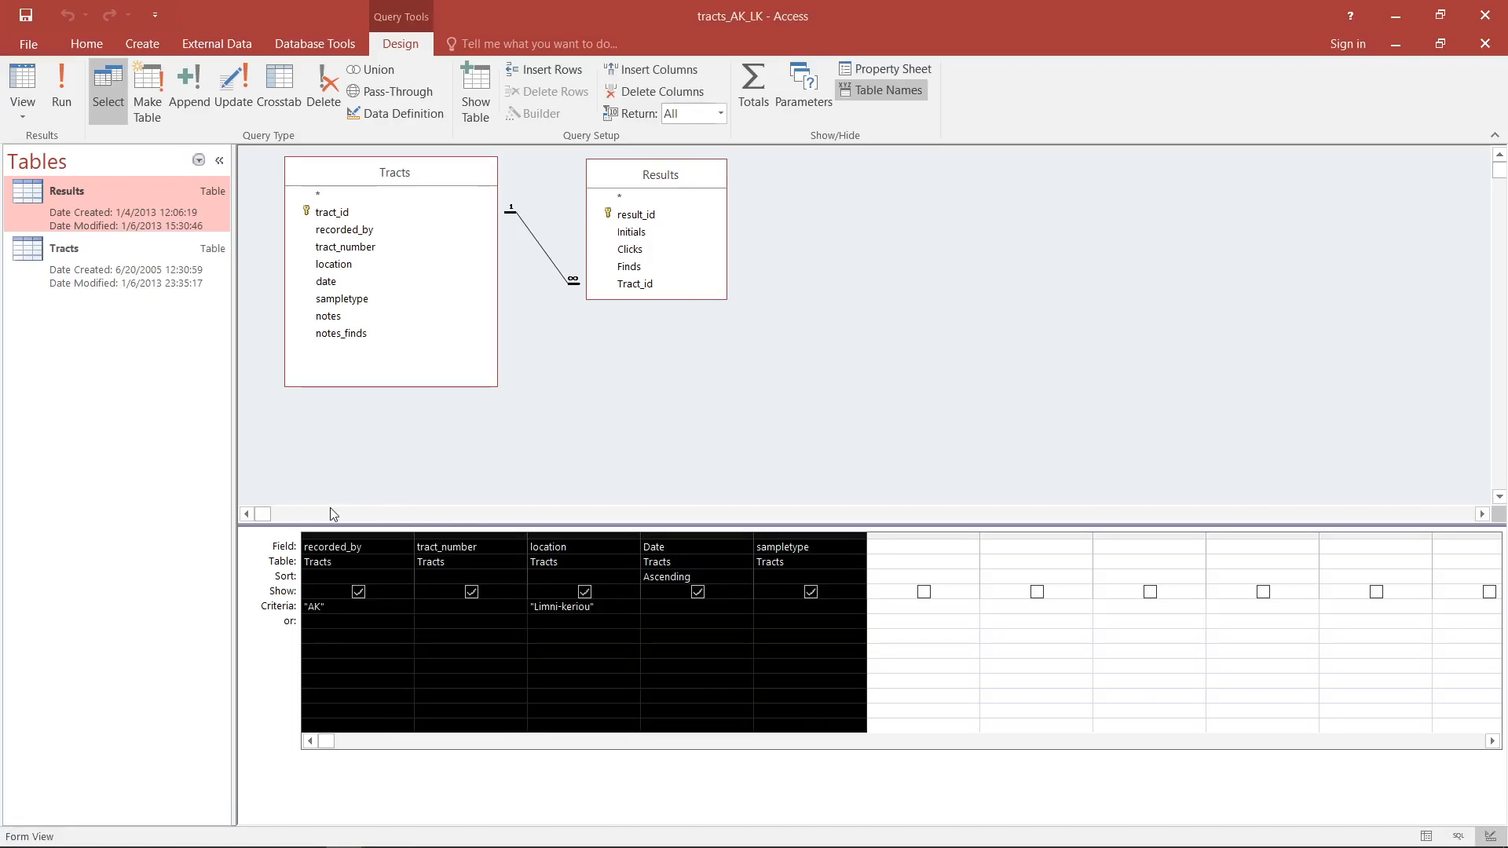
key("Delete")
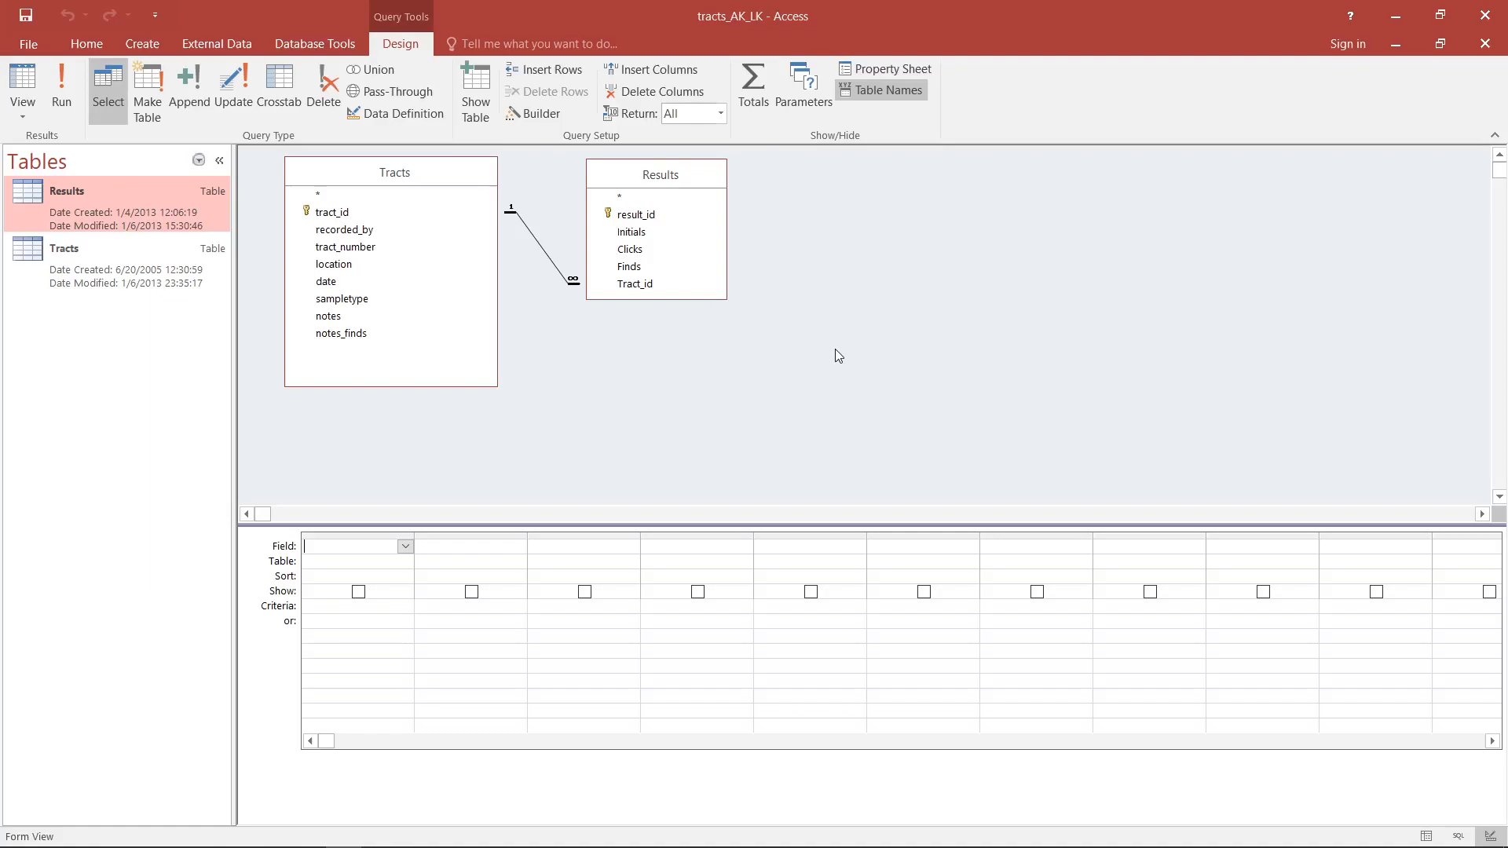
- Add the Initials, Clicks and Finds fields from the Results table to the query
left_click(669, 234)
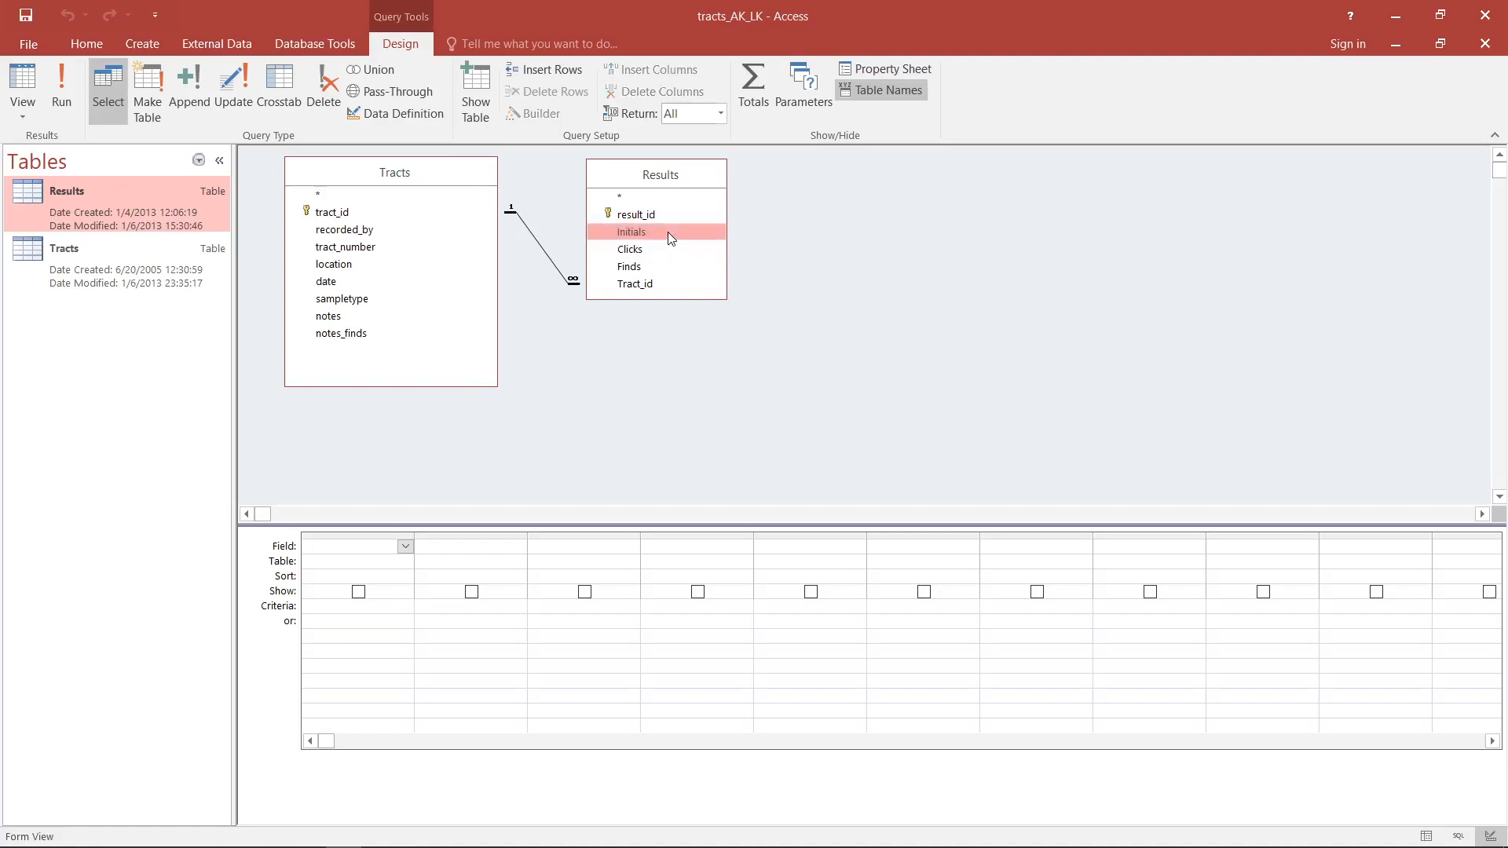
left_click(436, 232)
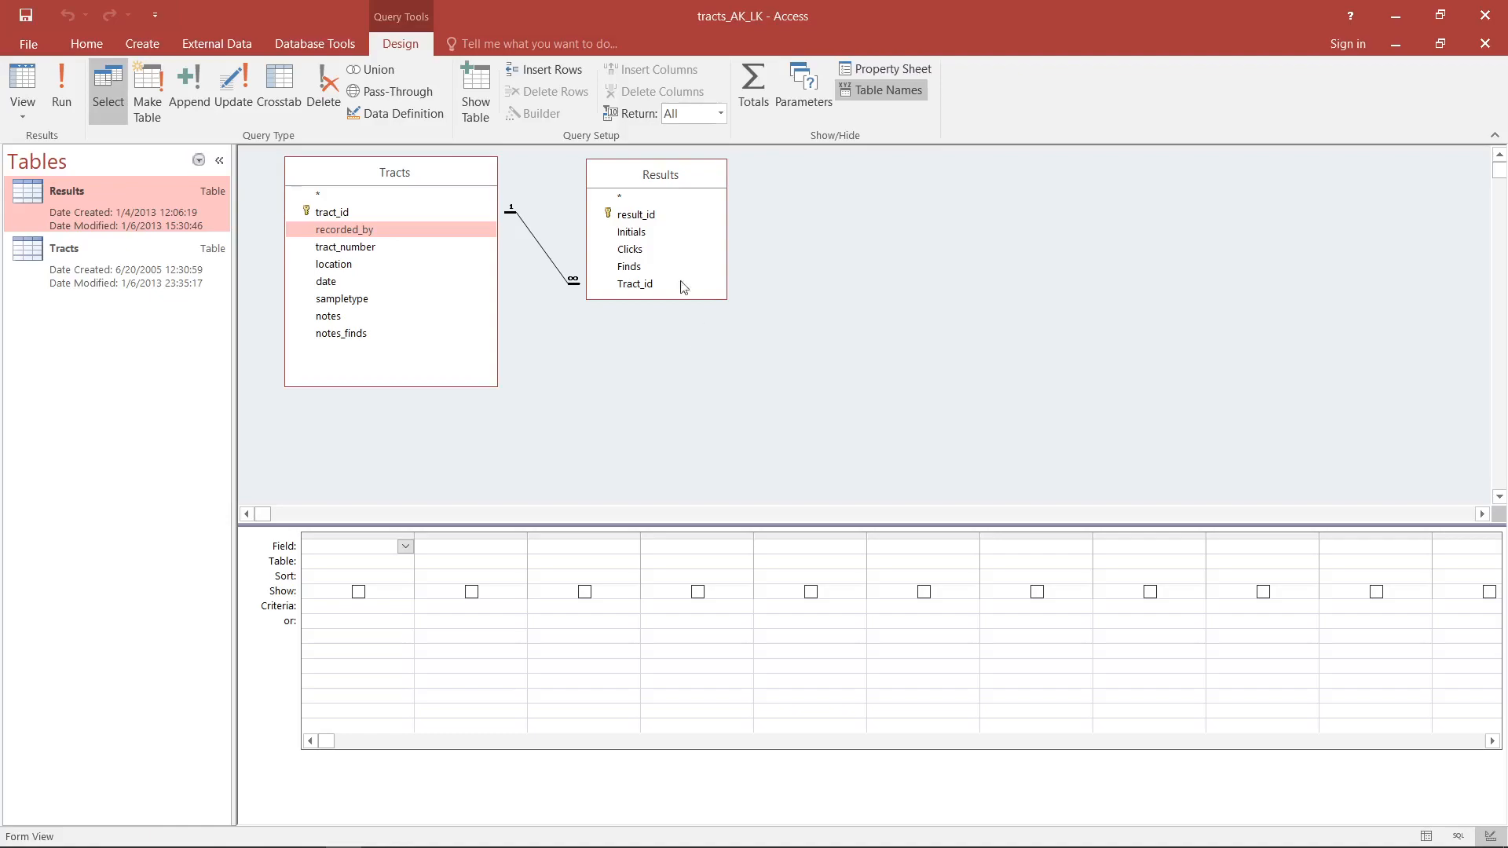
left_click(646, 232)
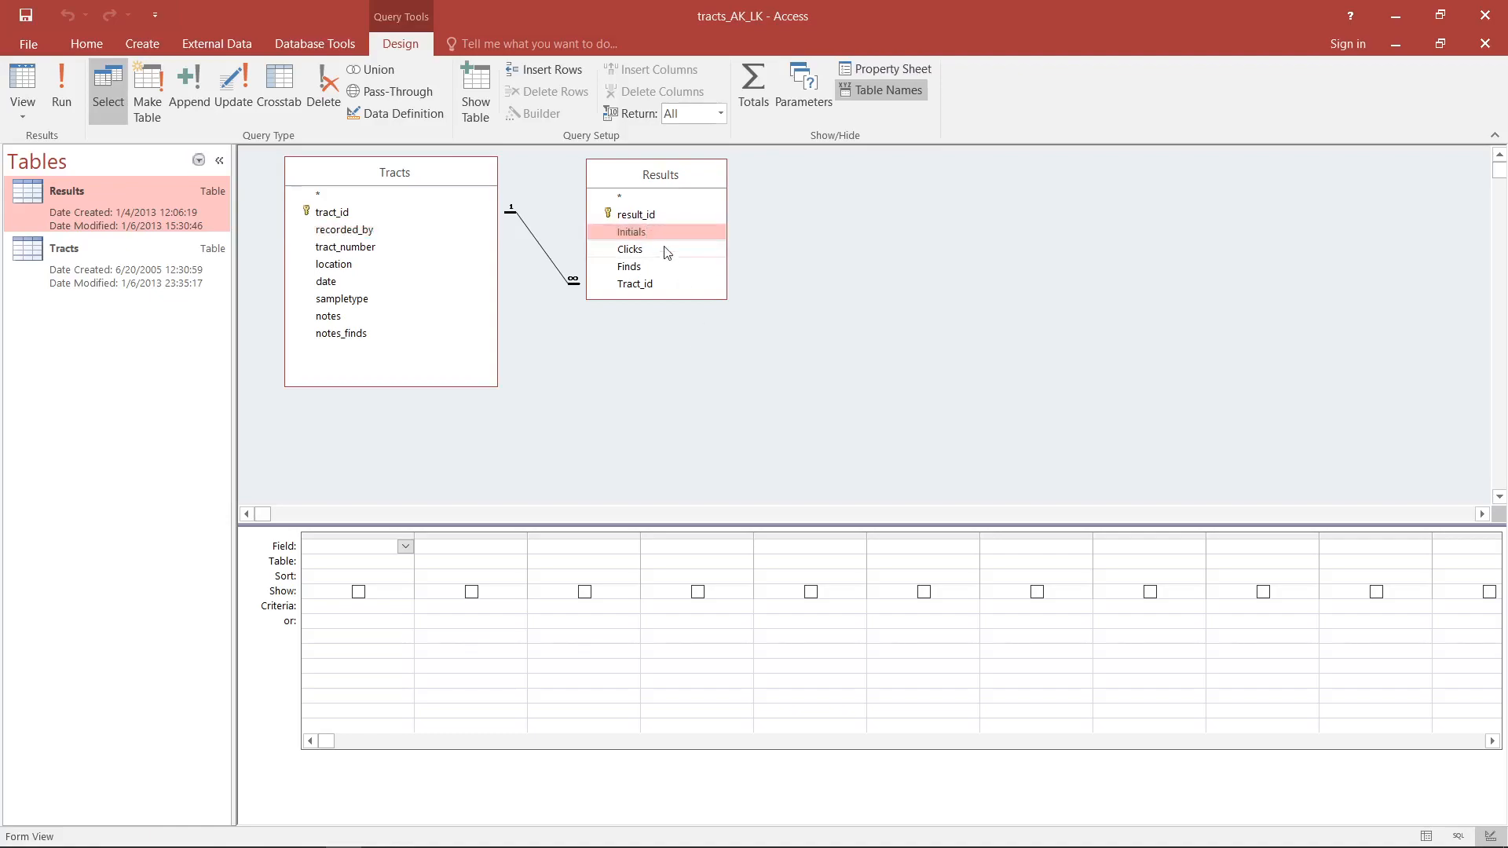
double_click(663, 232)
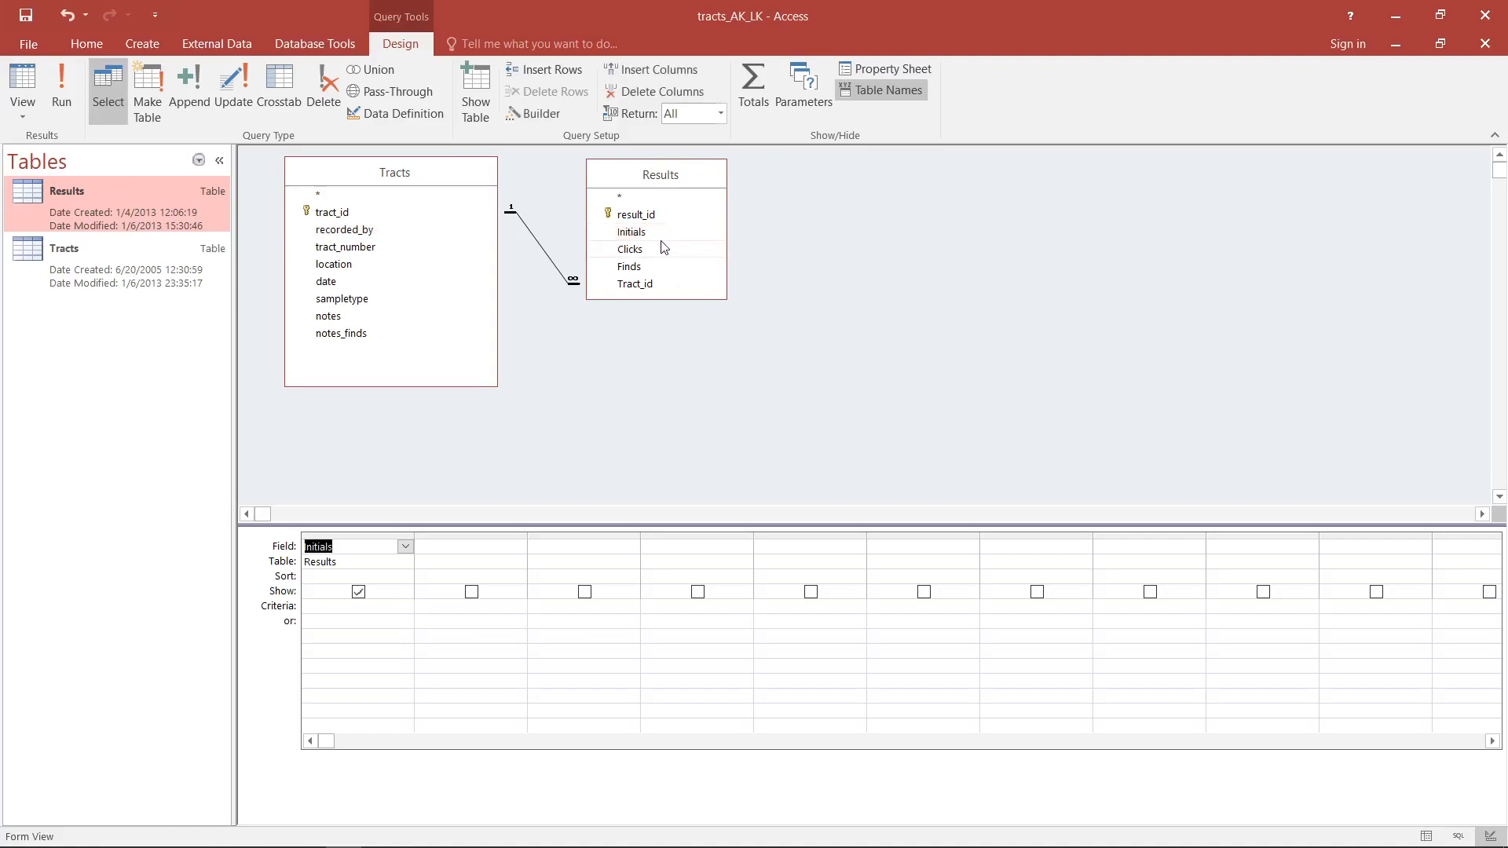
double_click(647, 250)
double_click(644, 268)
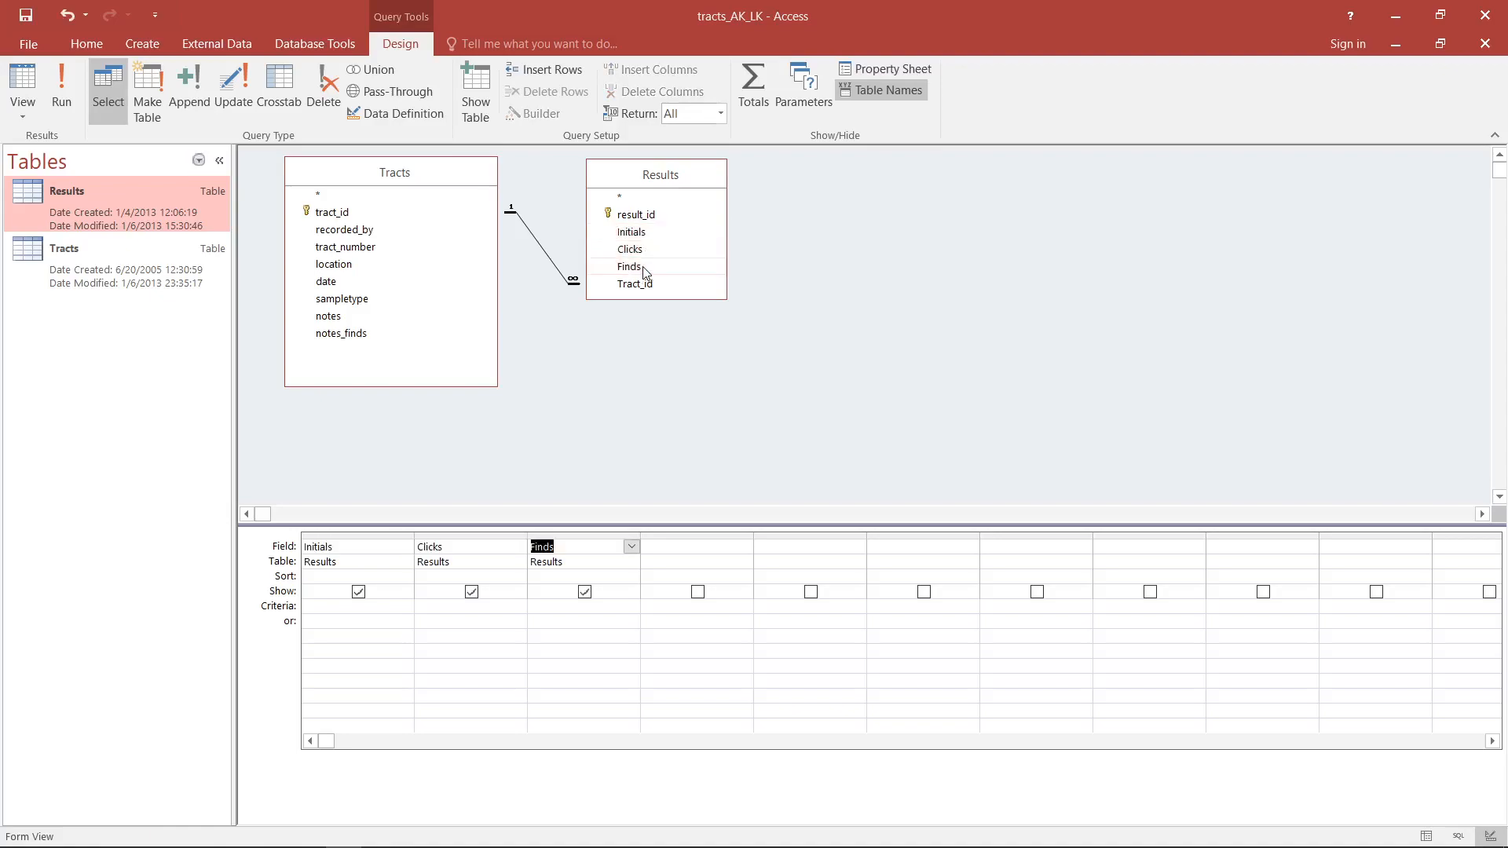
- Add the tract_number, location and date fields from the Tracts table to the query
left_click(434, 247)
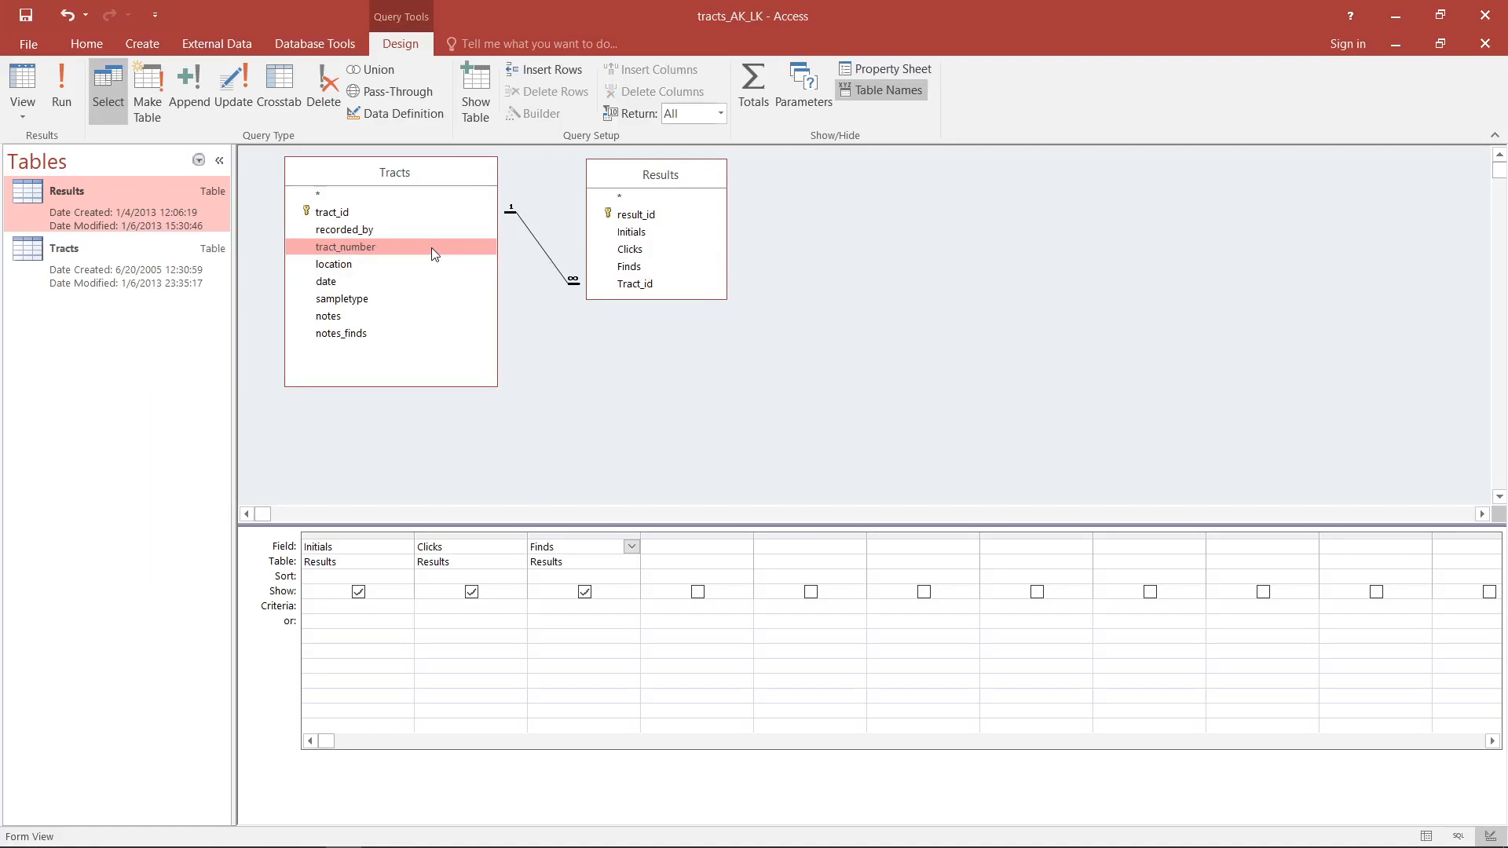
double_click(431, 247)
double_click(436, 264)
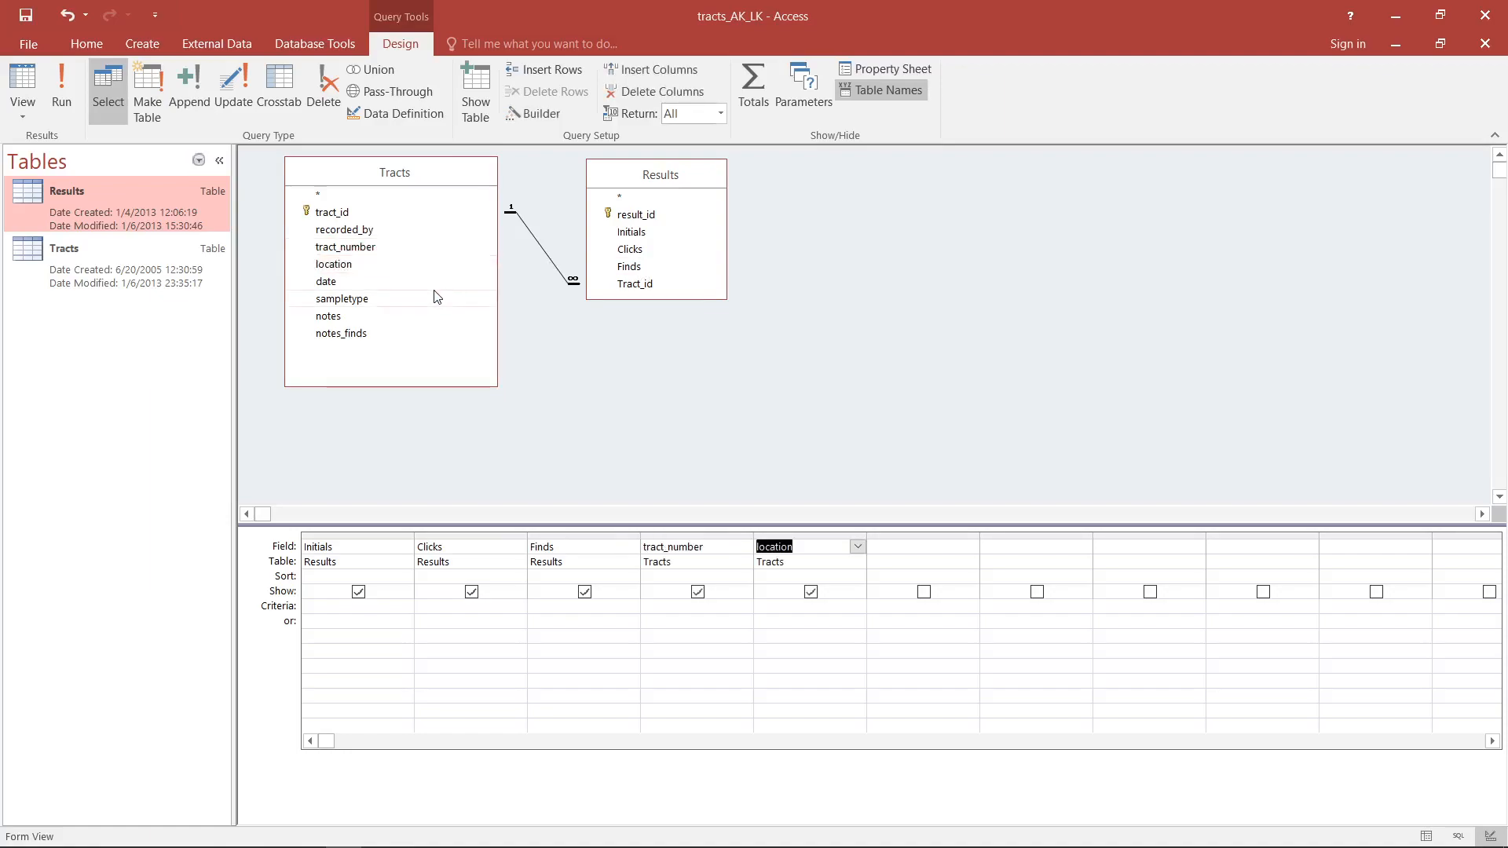
double_click(437, 282)
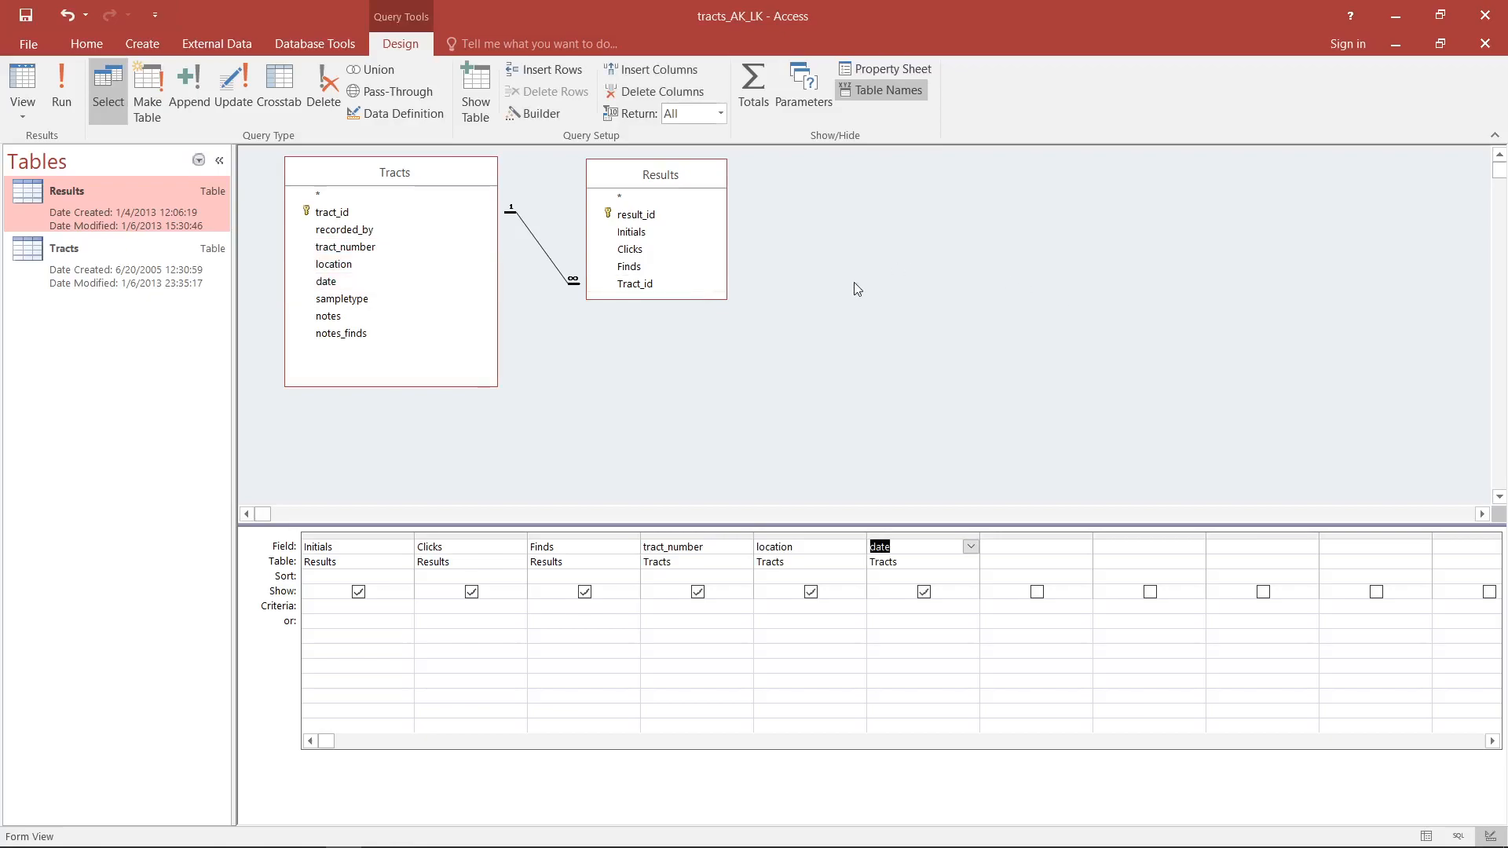
- Set the criterion for the Initials field to "NP"
left_click(307, 608)
type("NPer(")
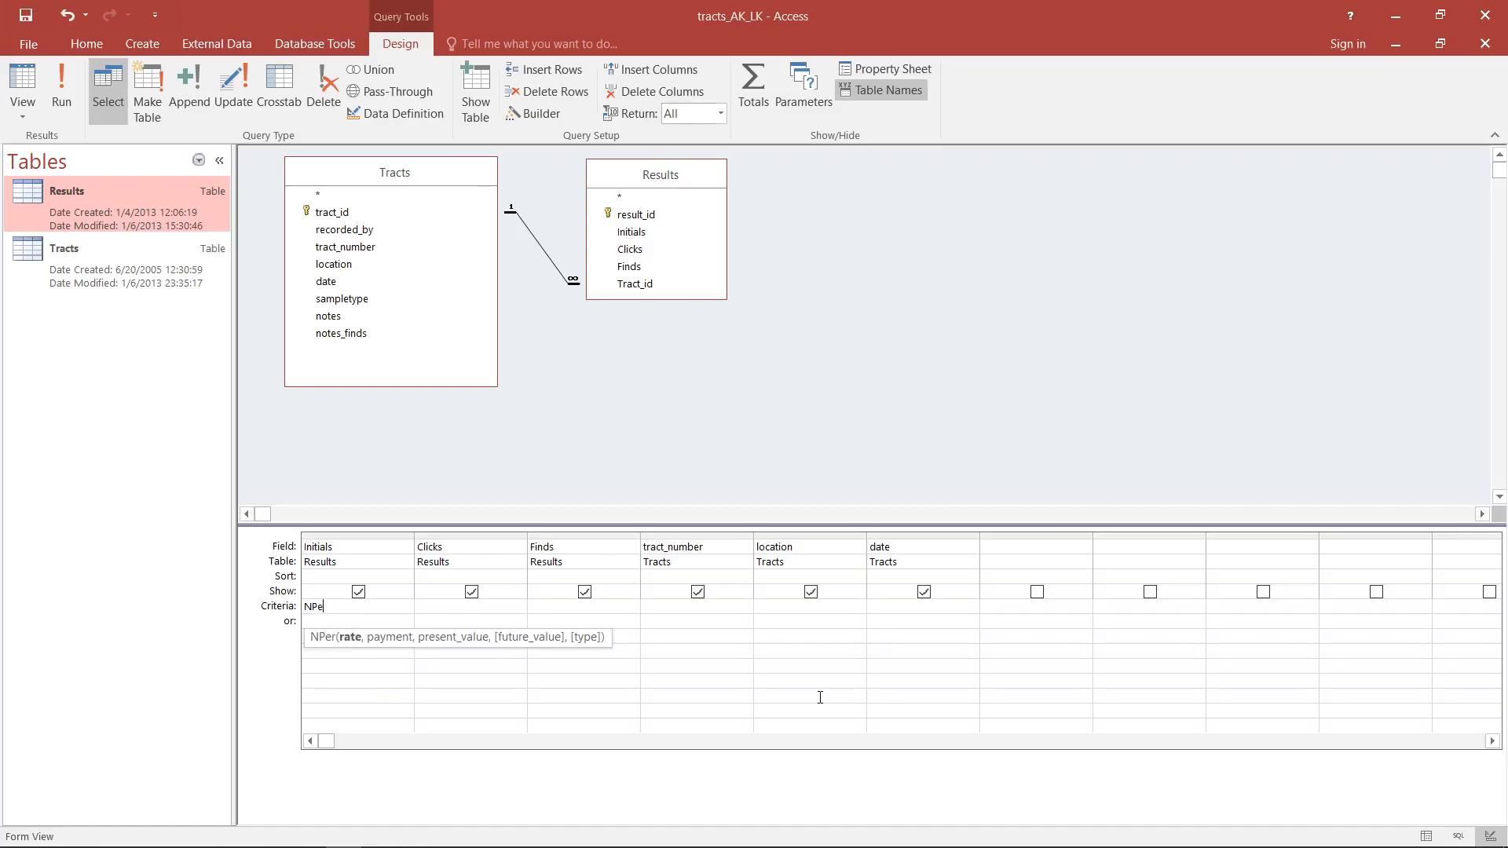
key("BackSpace")
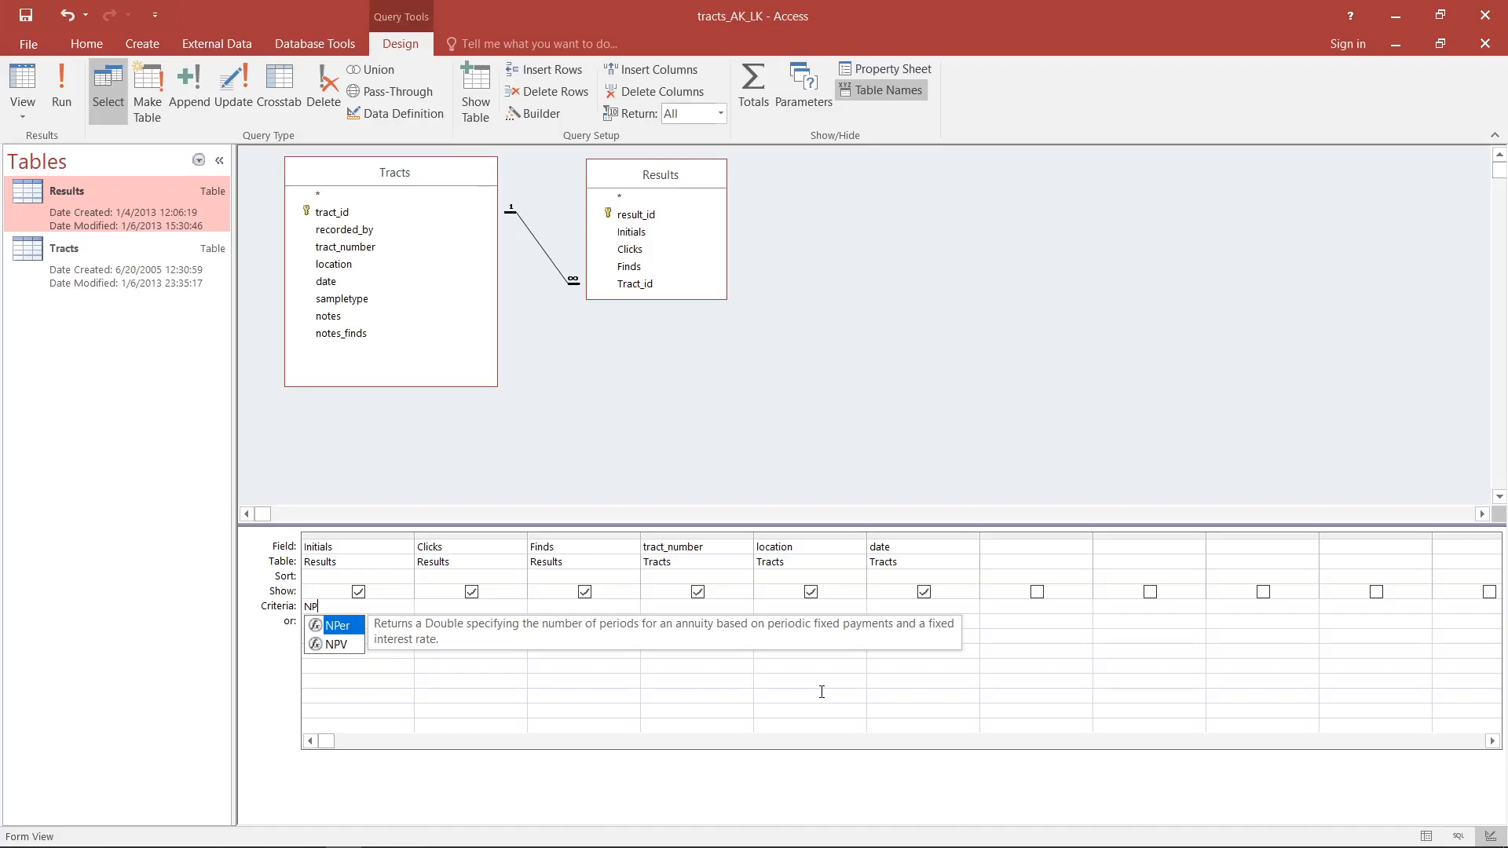
type("\"")
key("Home")
type("\"")
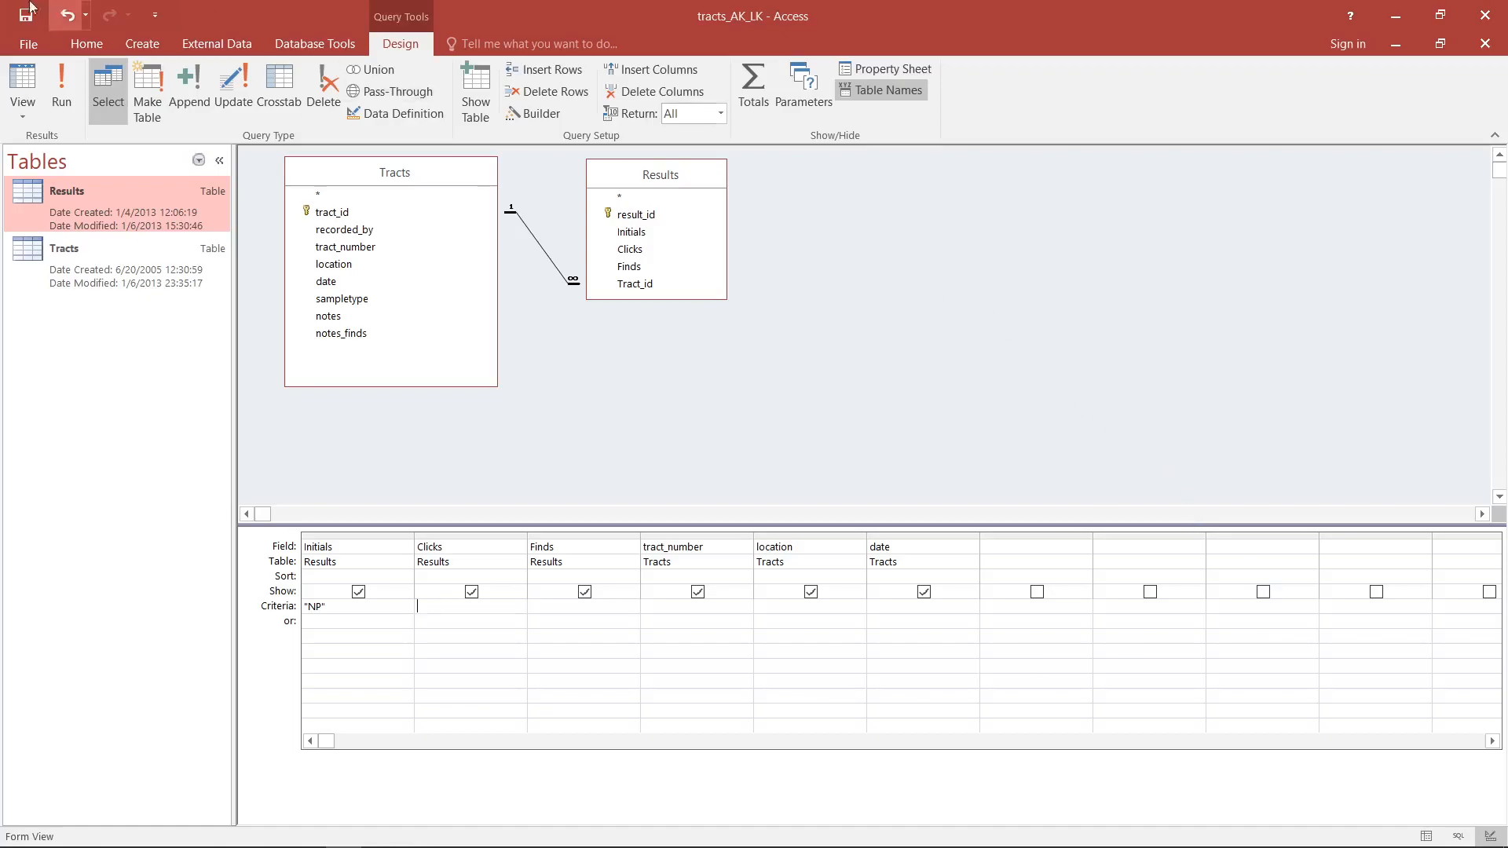
- Display the query's records in datasheet view, then return to its design view
left_click(22, 84)
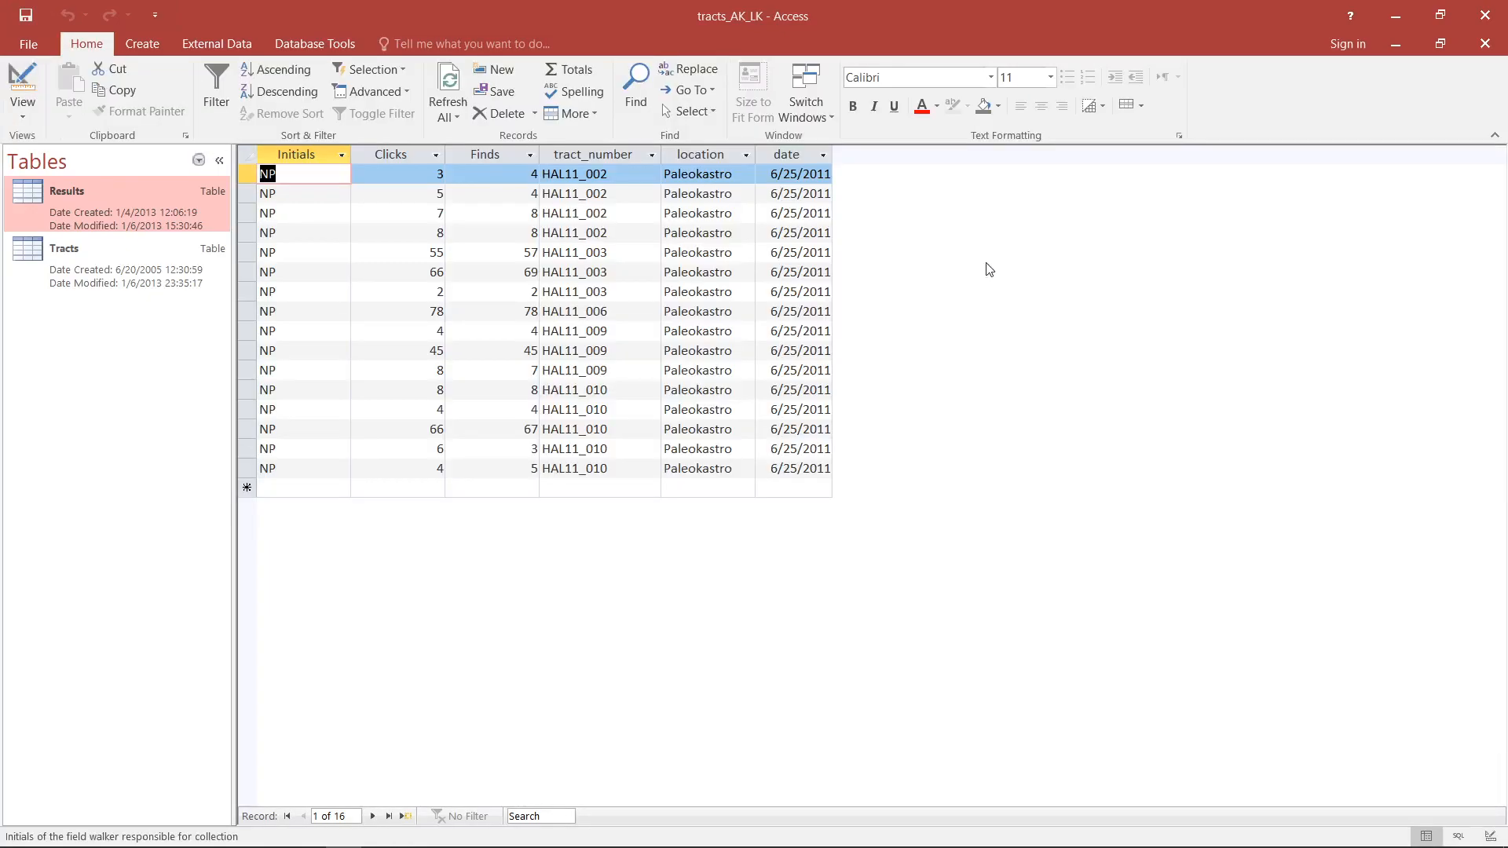
left_click(271, 175)
left_click(27, 72)
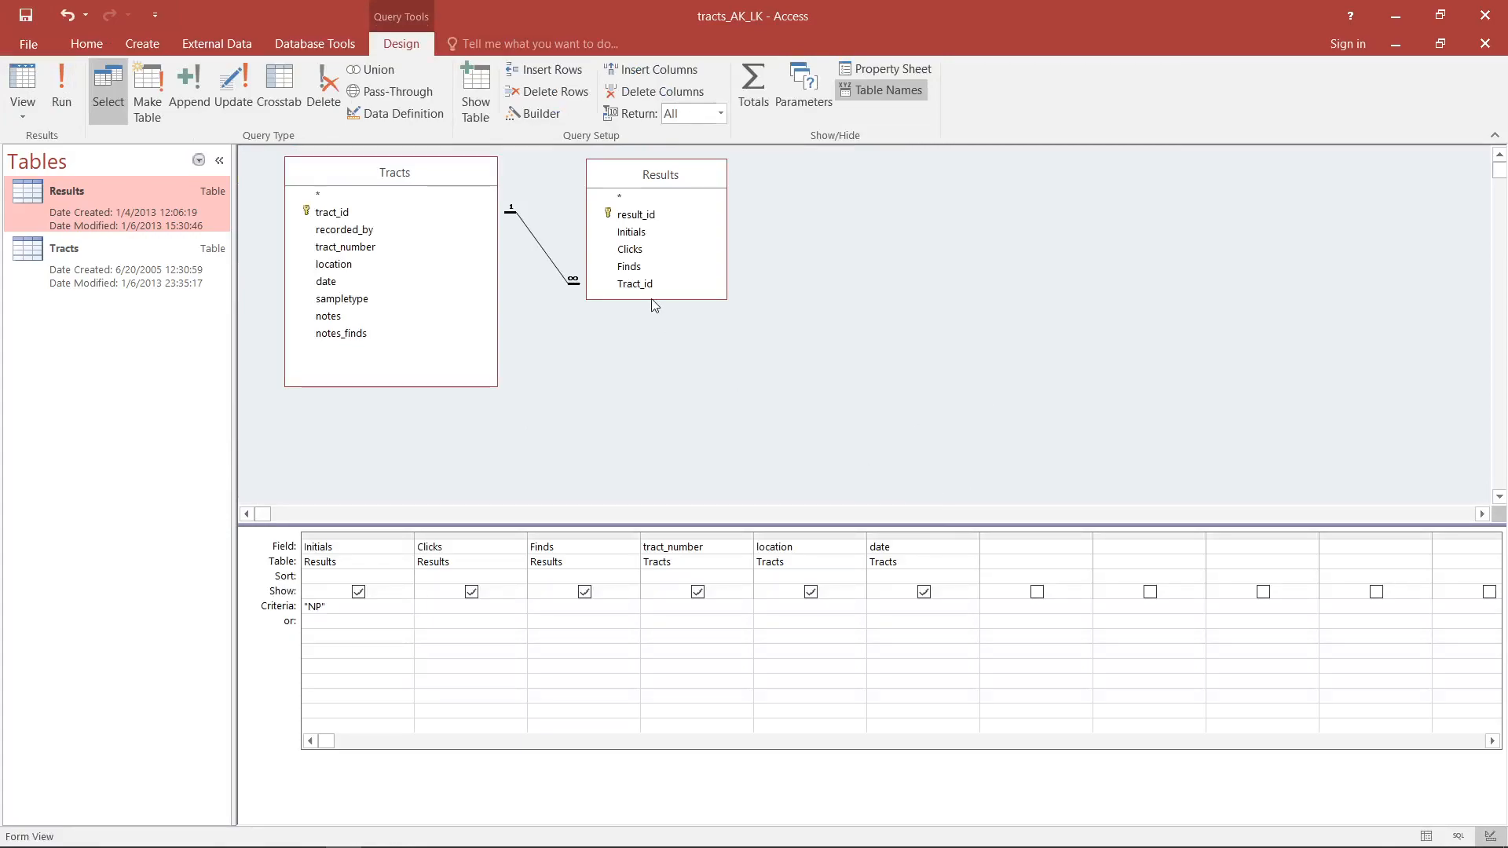
- Highlight the linked tract_id fields of both tables, then display the query's records and select the four HAL11_002 rows
left_click(430, 215)
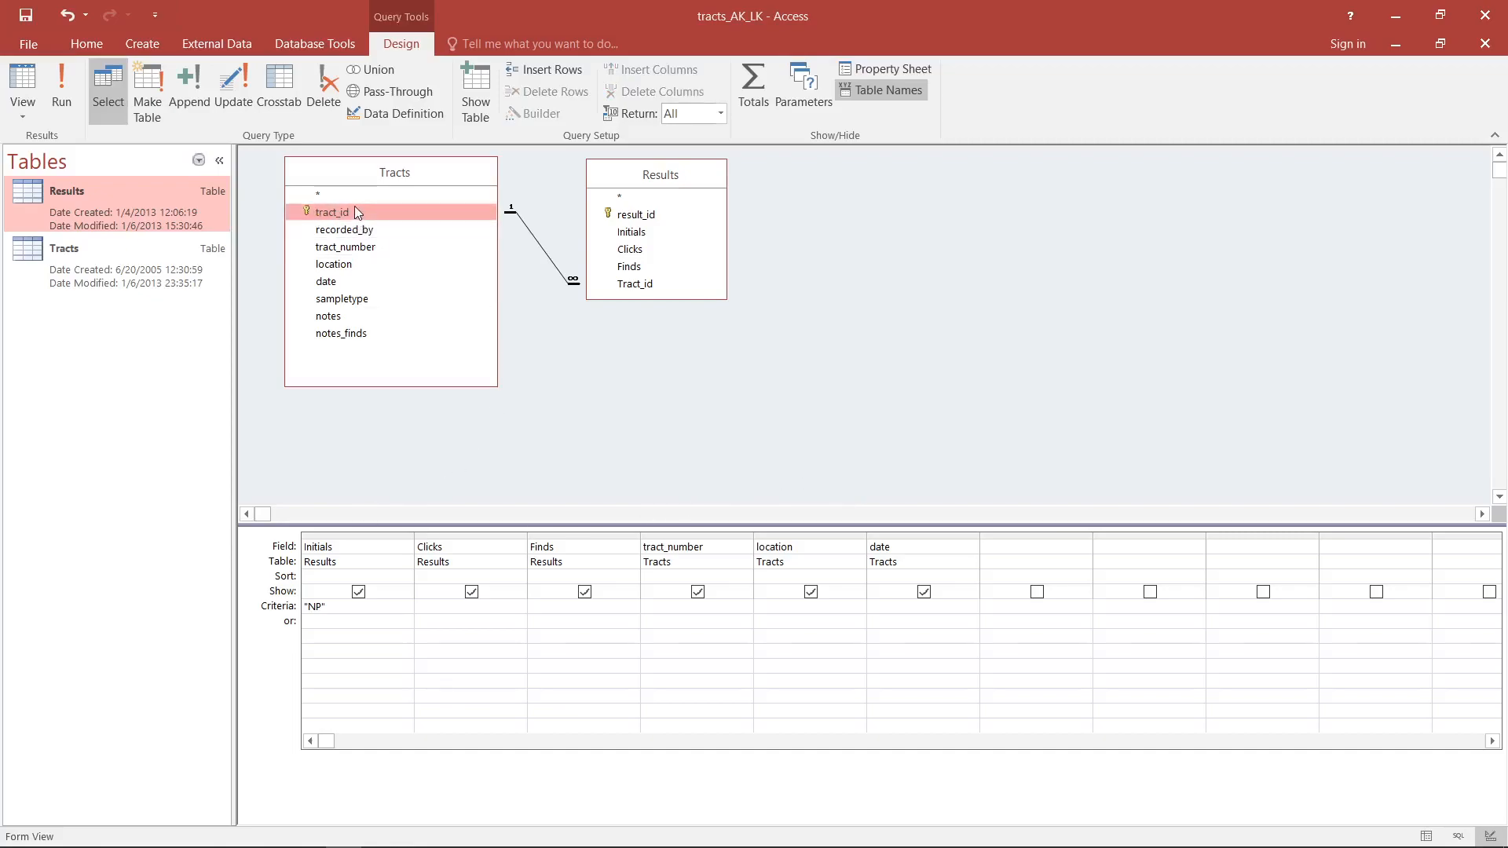
left_click_drag(379, 211, 638, 284)
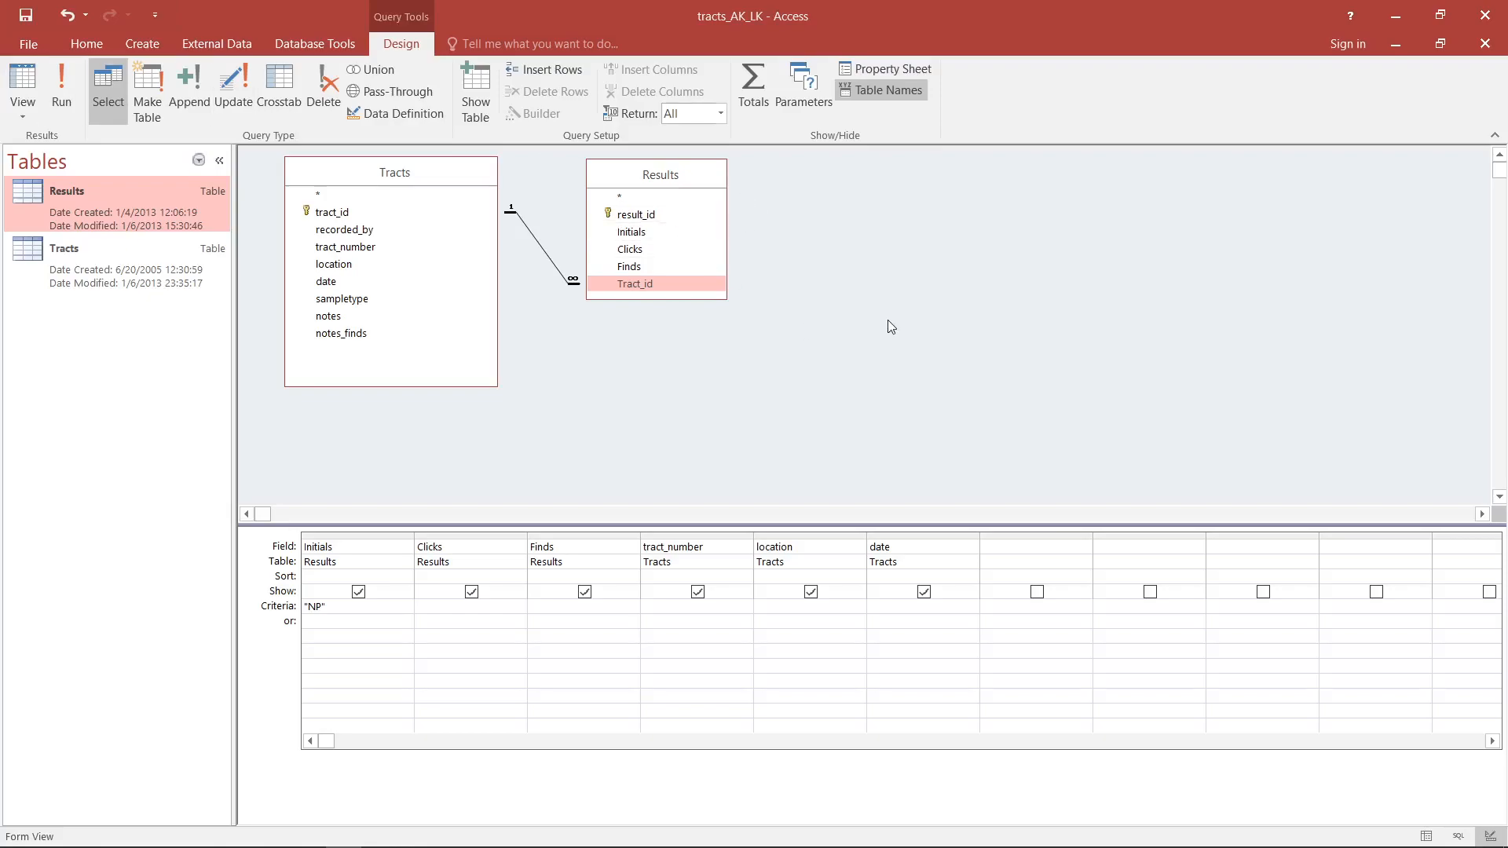
left_click(24, 82)
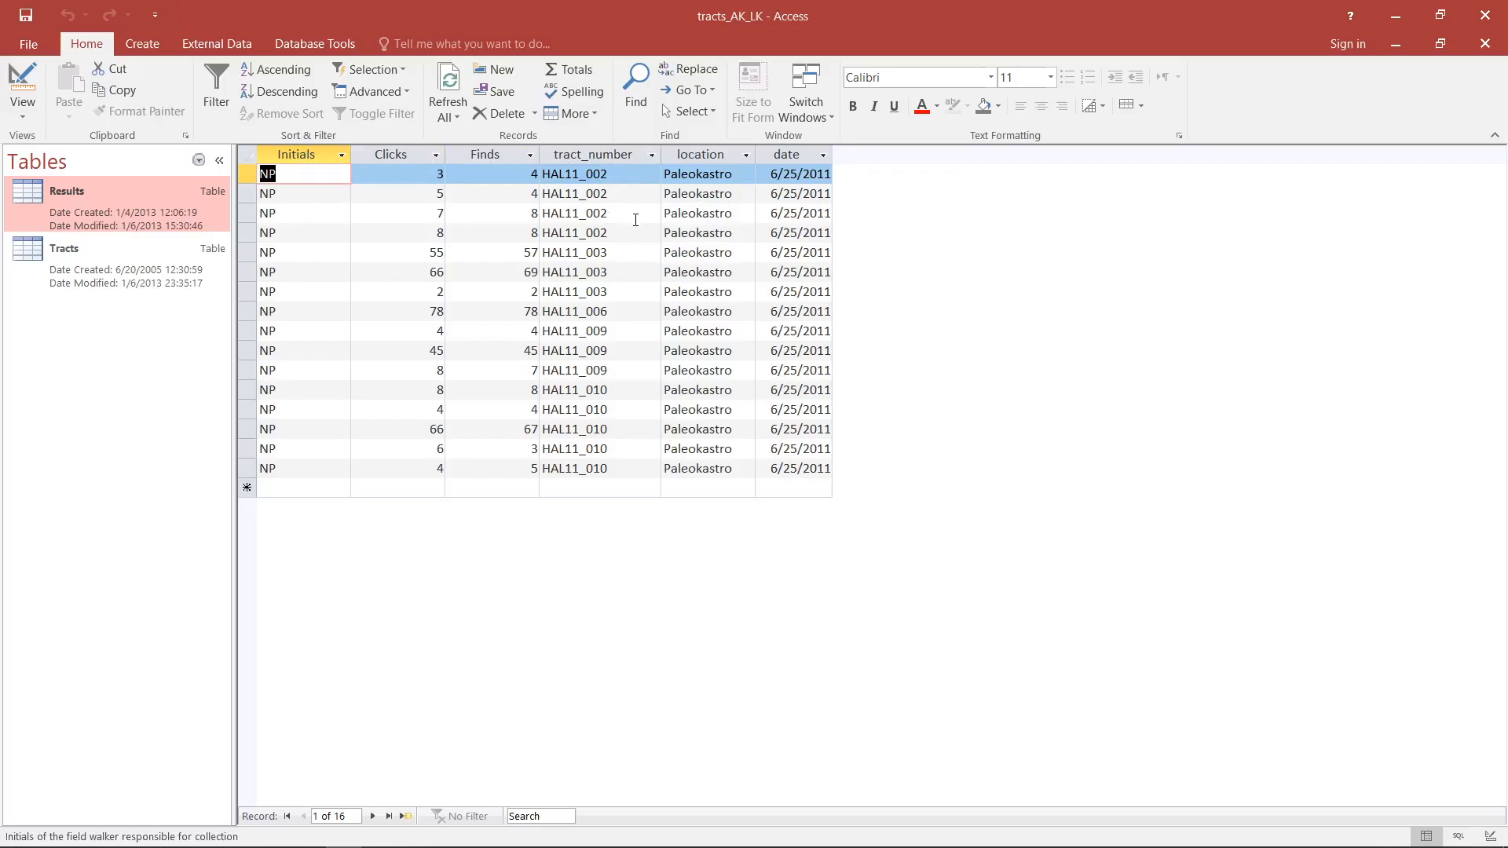
left_click_drag(250, 232, 249, 174)
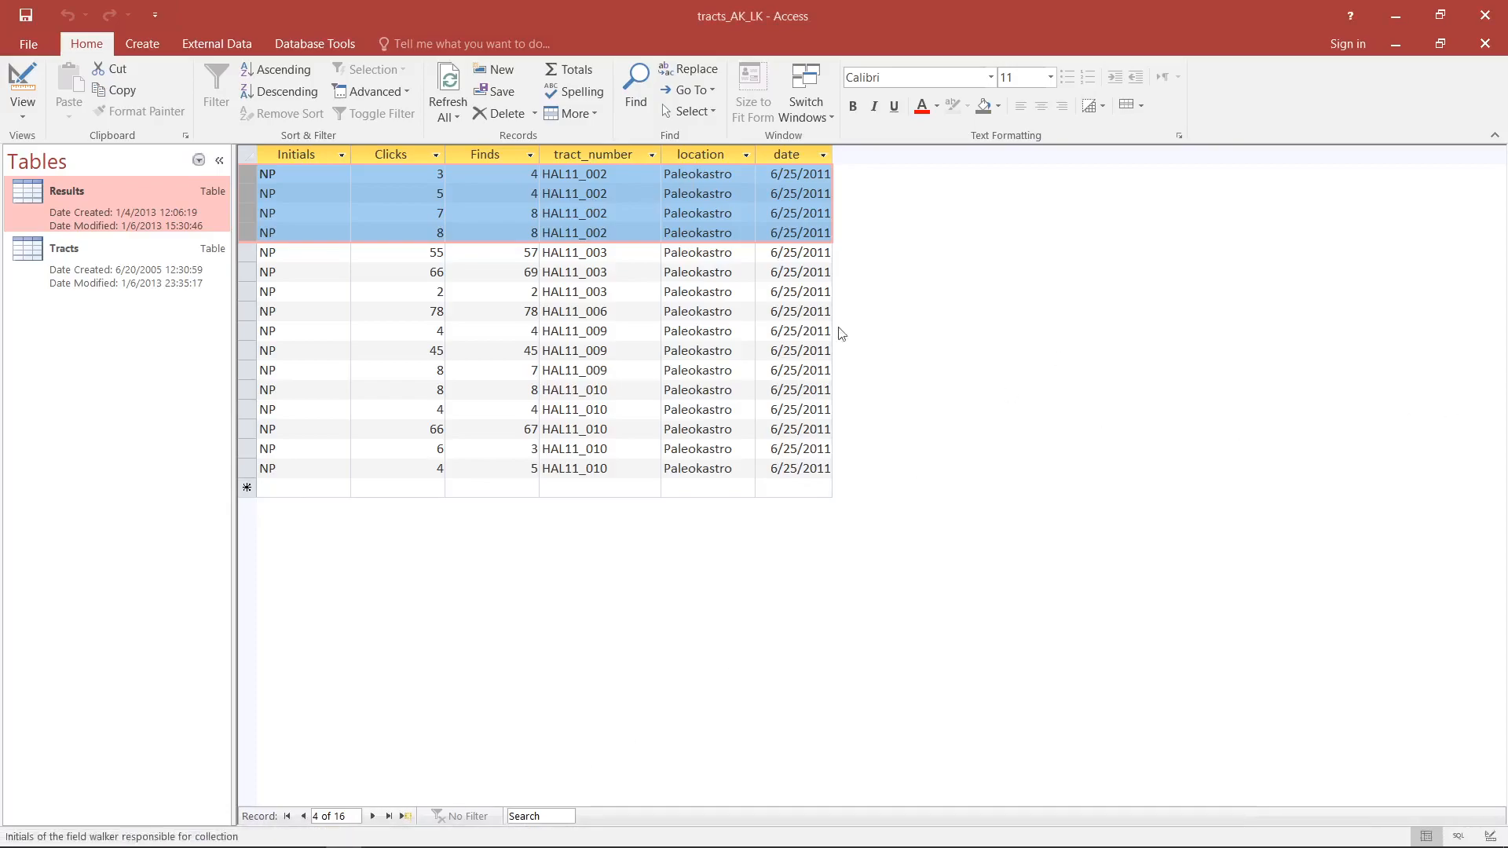
- Return to the query's design view and delete all of its field columns
left_click(23, 78)
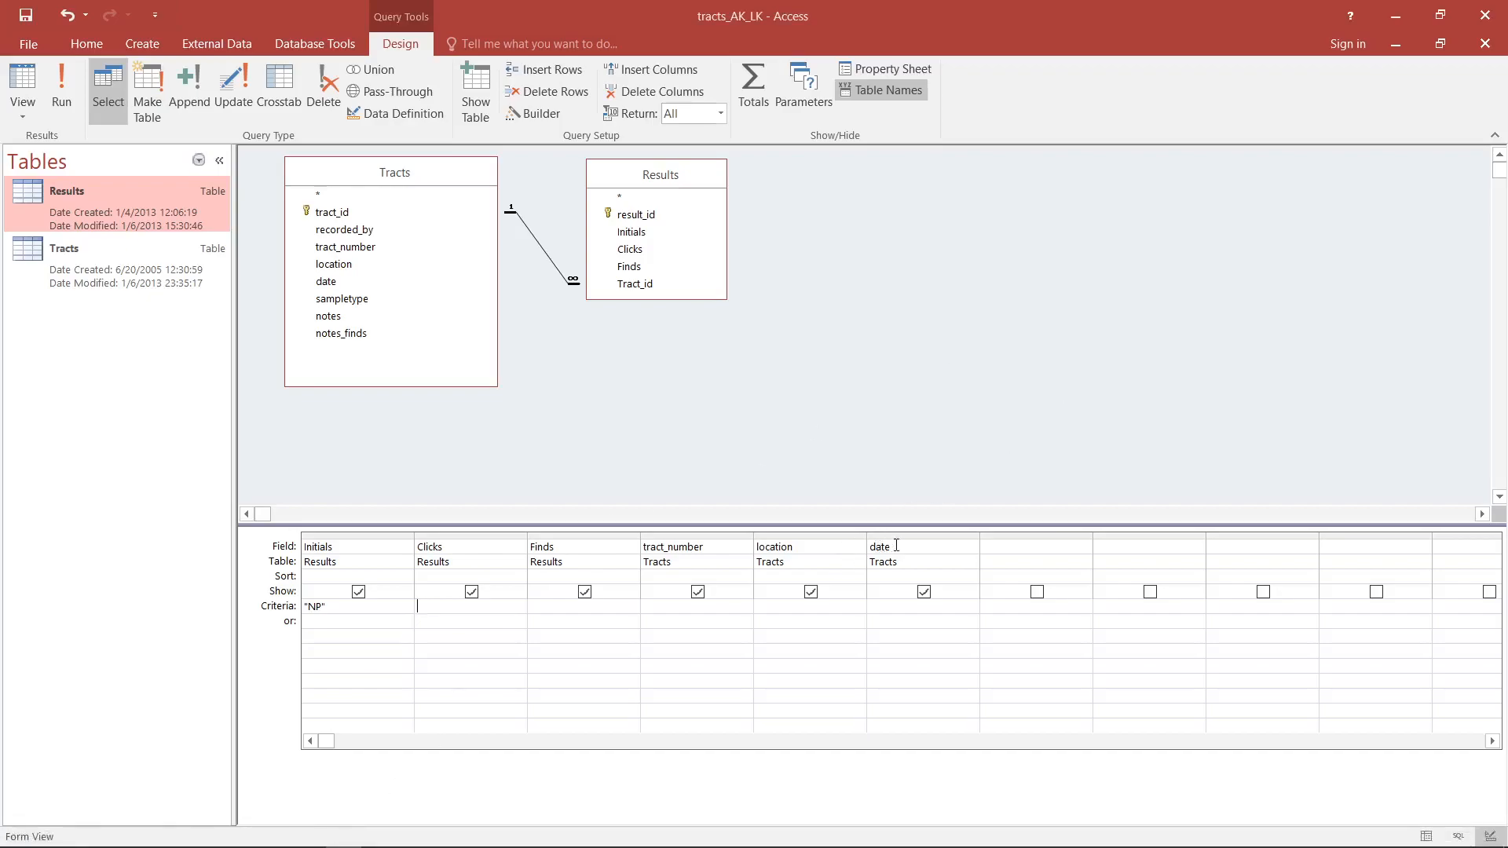
left_click_drag(906, 537, 279, 514)
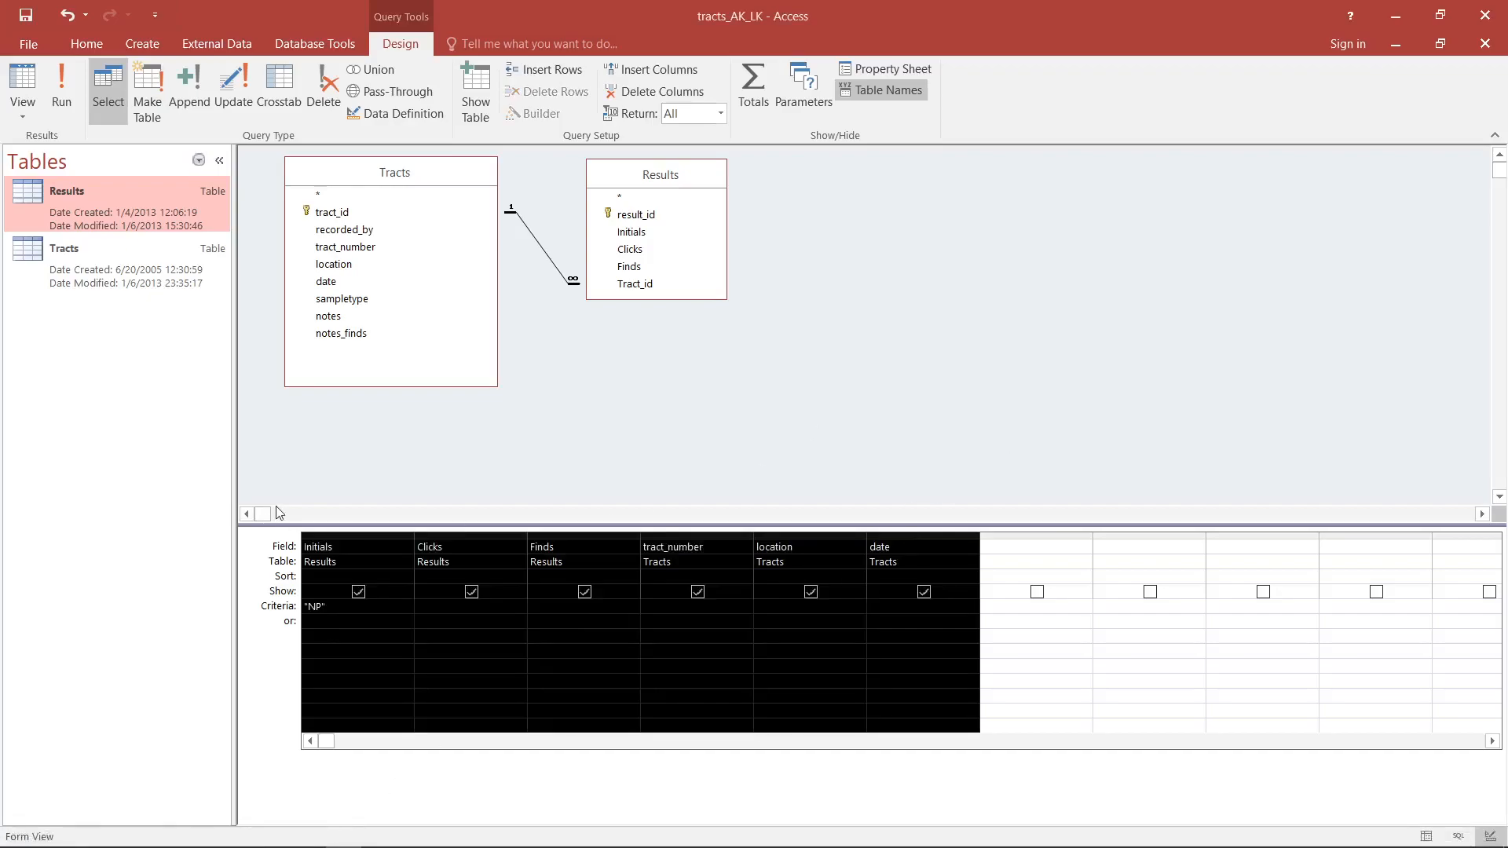
key("Delete")
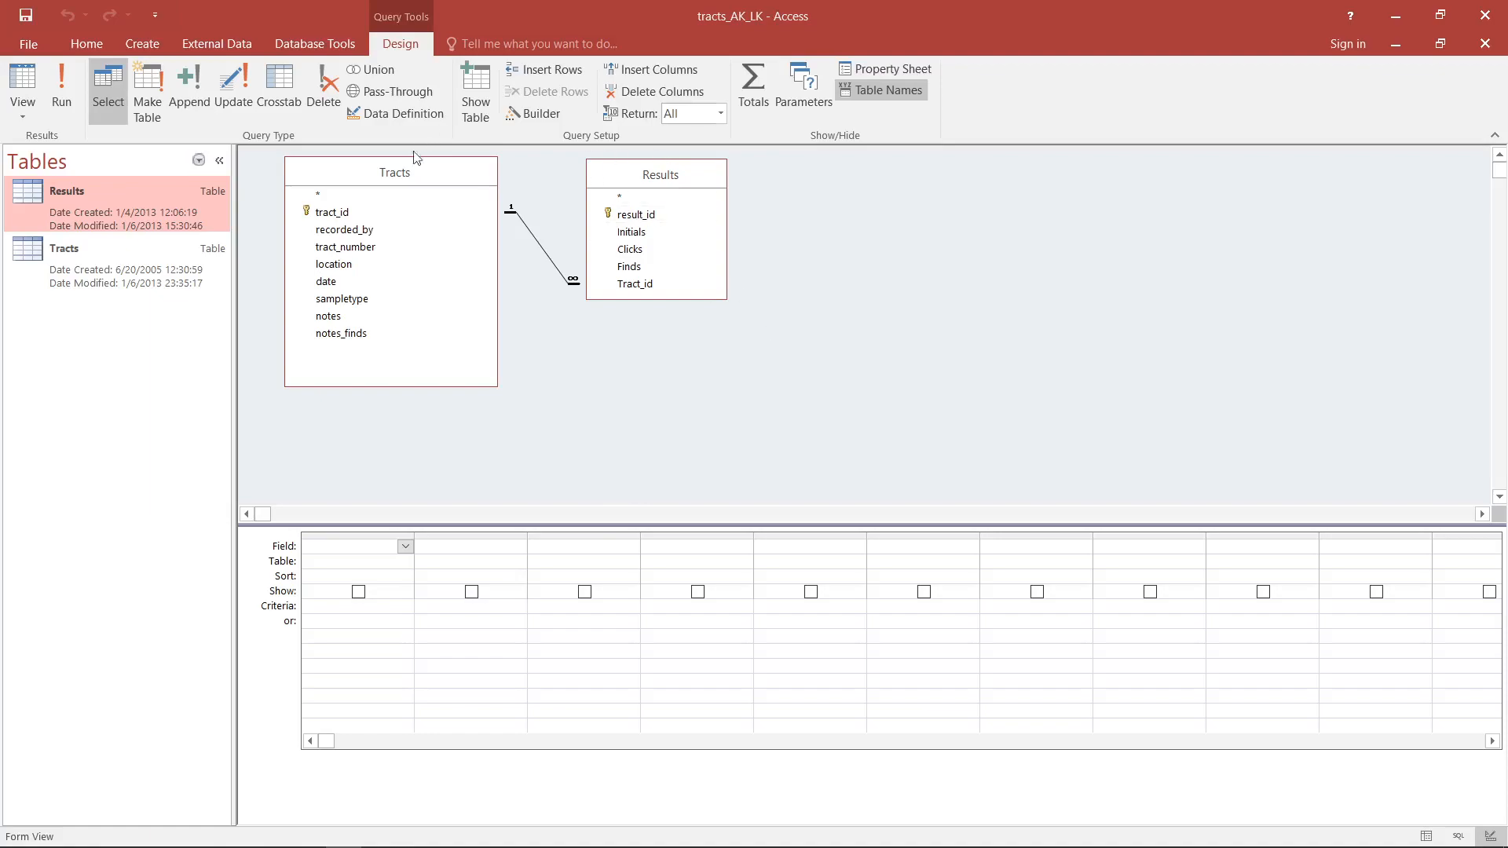
- Add recorded_by, tract_number, location and sampletype from the Tracts table and Clicks from the Results table to the query
double_click(353, 233)
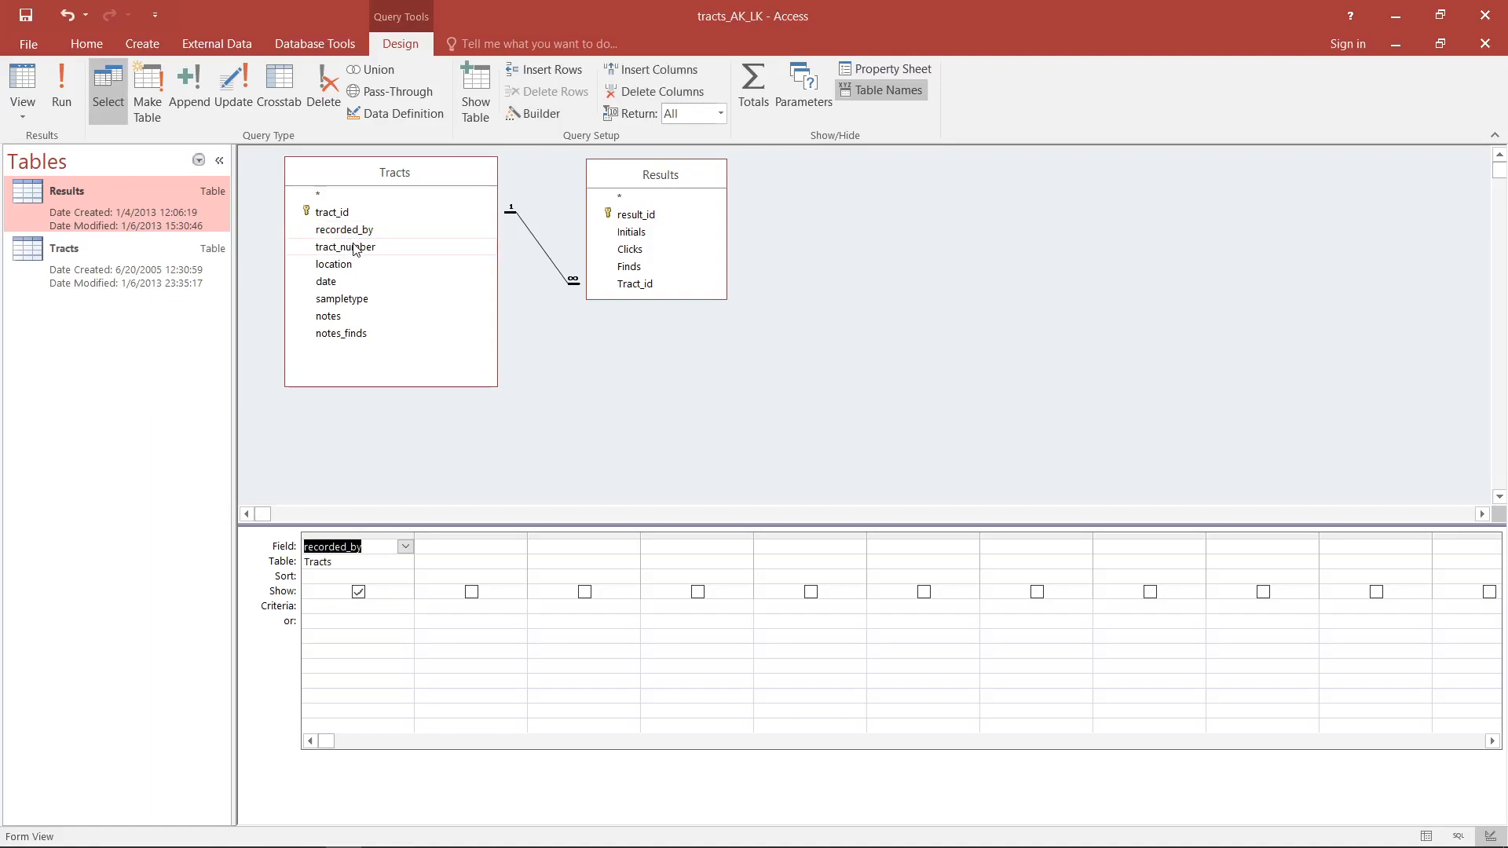
left_click(352, 248)
left_click_drag(351, 250, 452, 552)
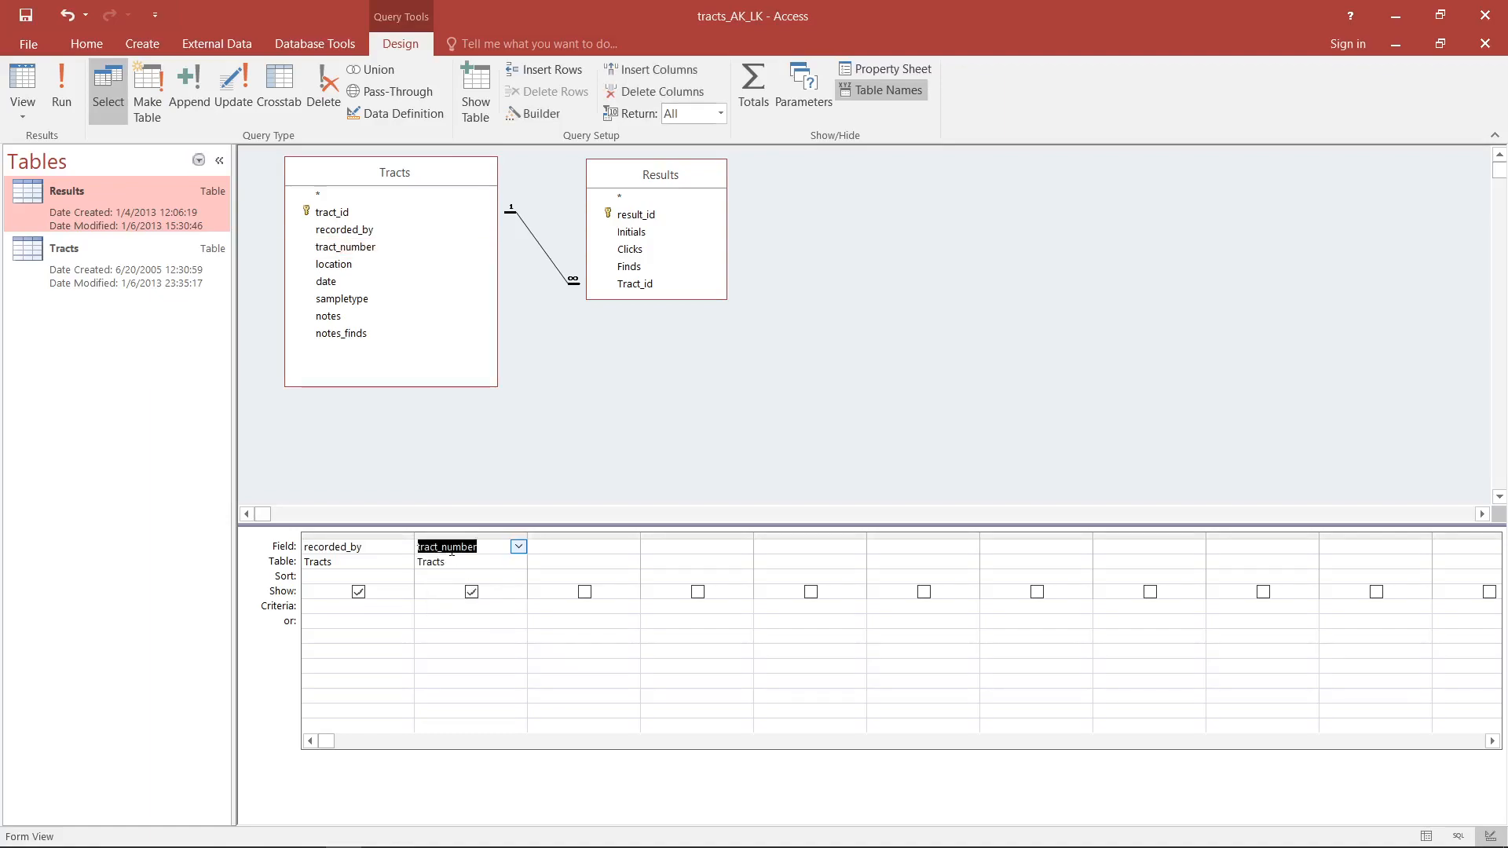
left_click(360, 267)
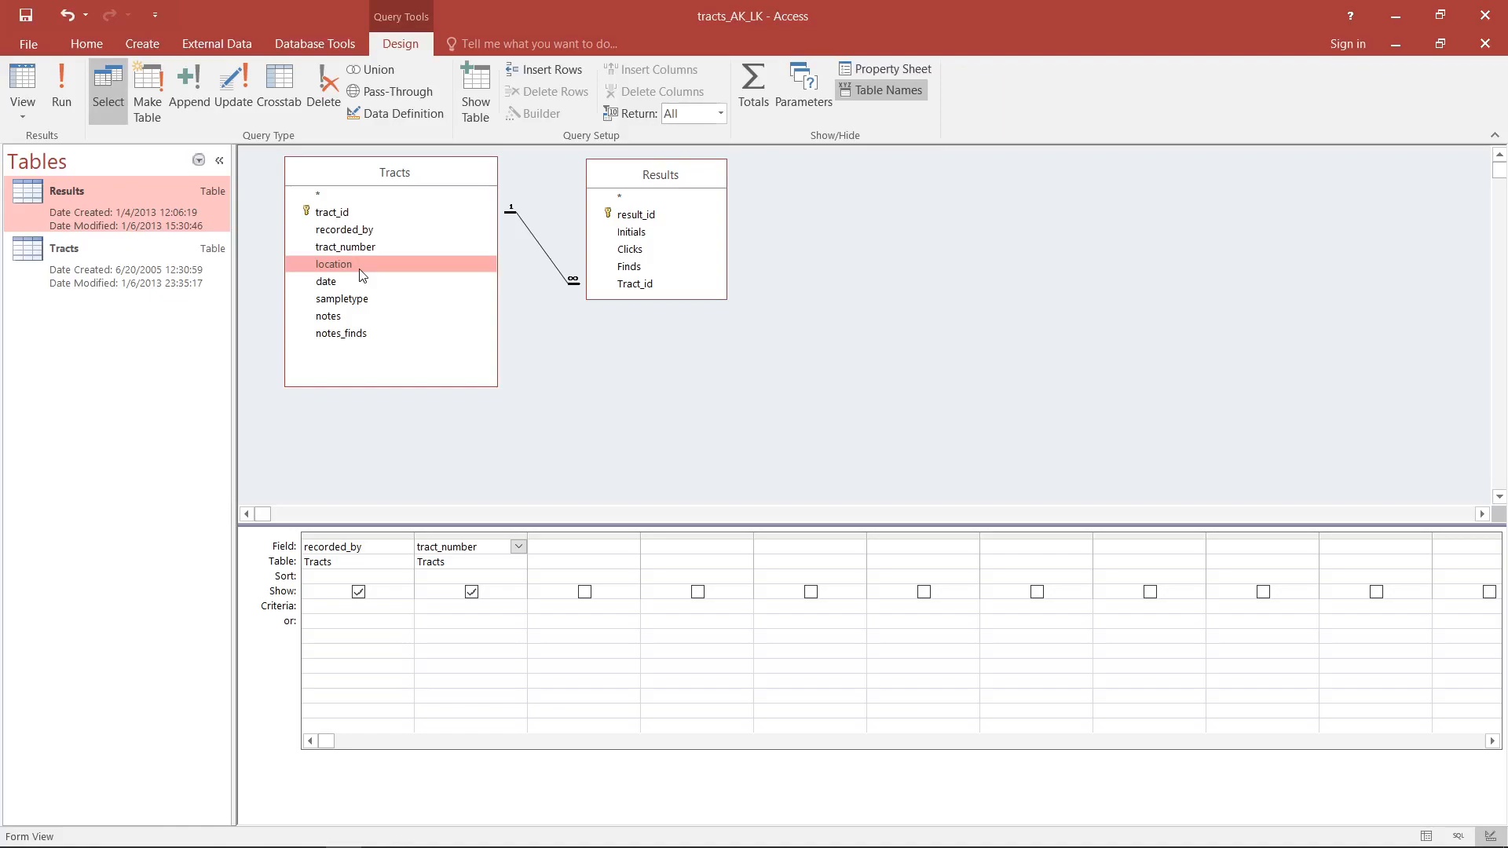
left_click_drag(367, 264, 550, 553)
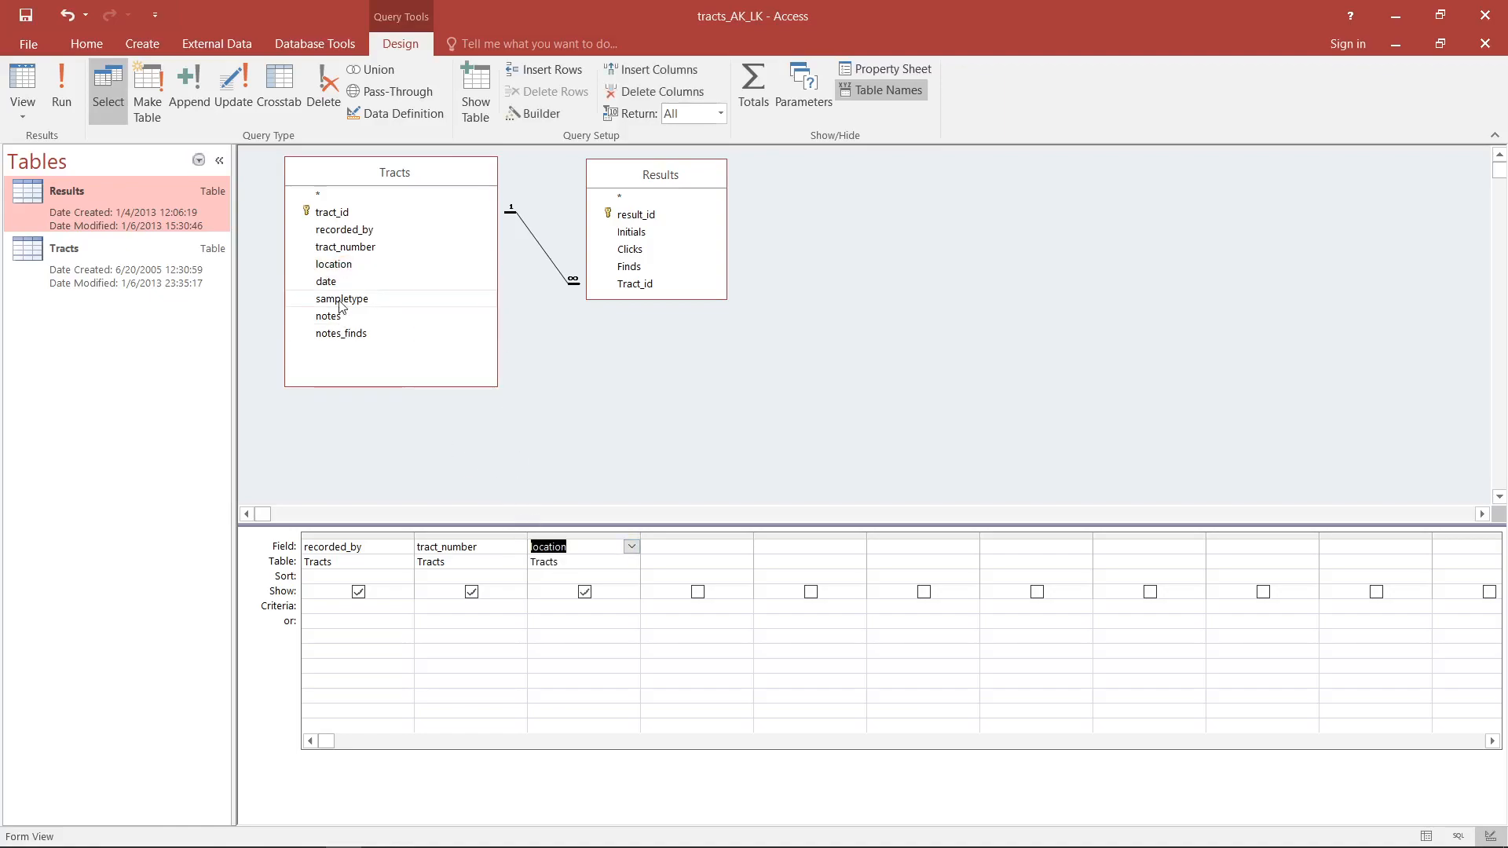
left_click_drag(339, 307, 685, 553)
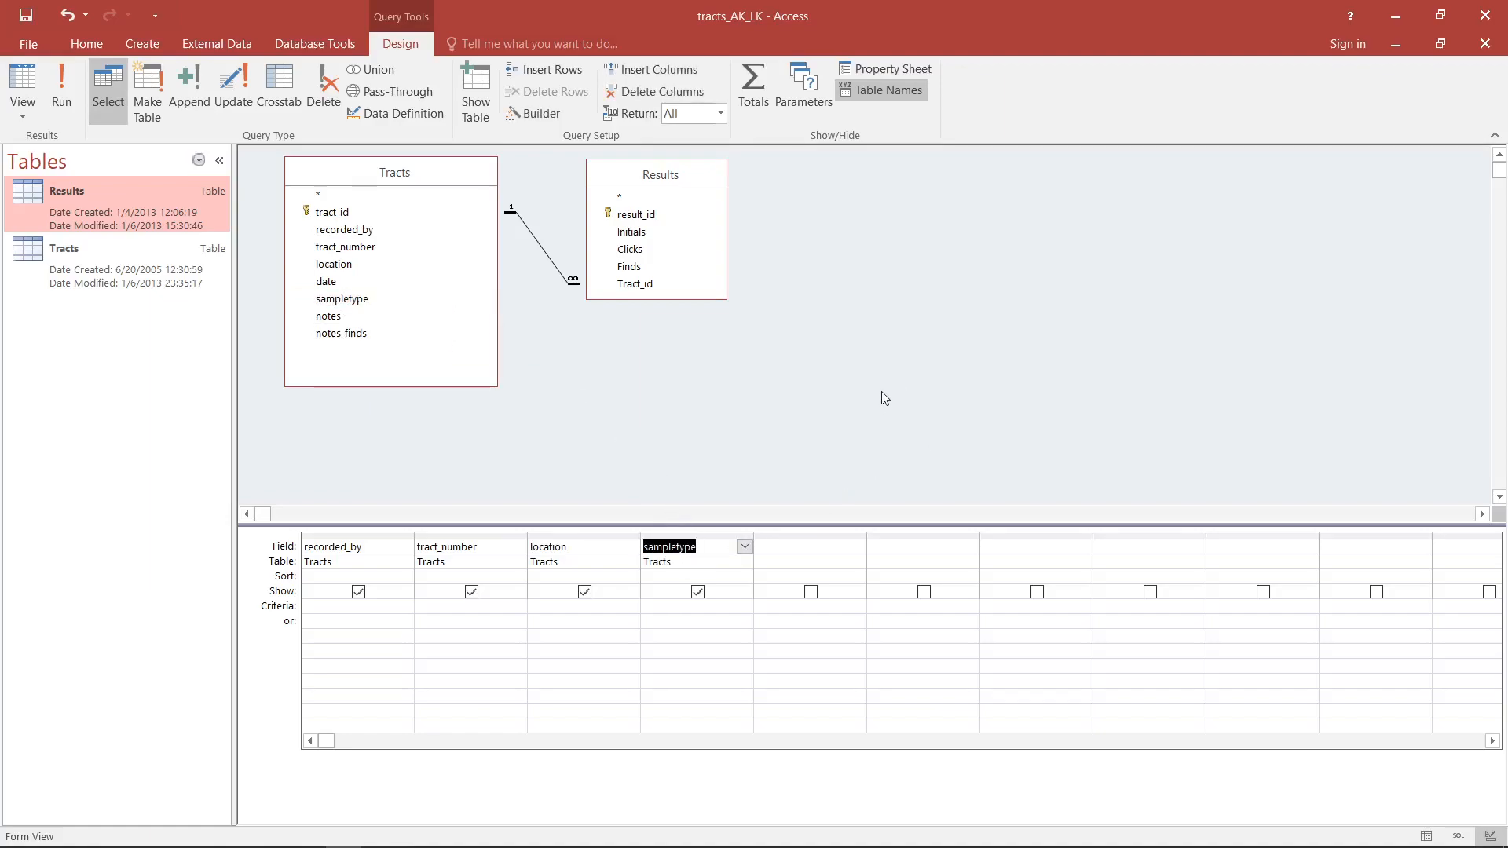
left_click(654, 249)
left_click_drag(641, 251, 817, 550)
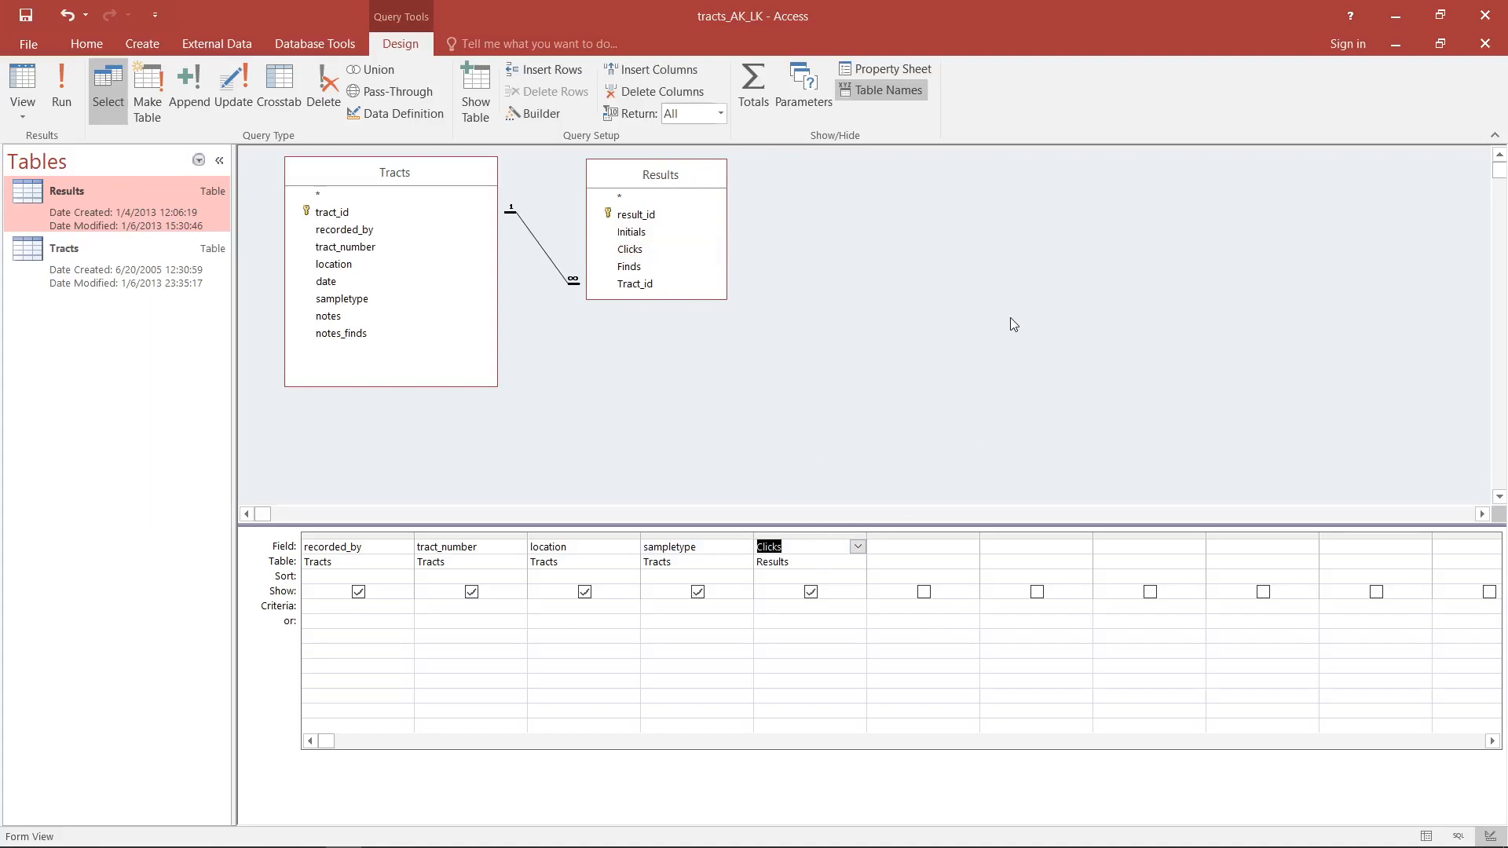
- Set the criterion for the sampletype field to "transect"
left_click(1227, 618)
type("transect")
key("Tab")
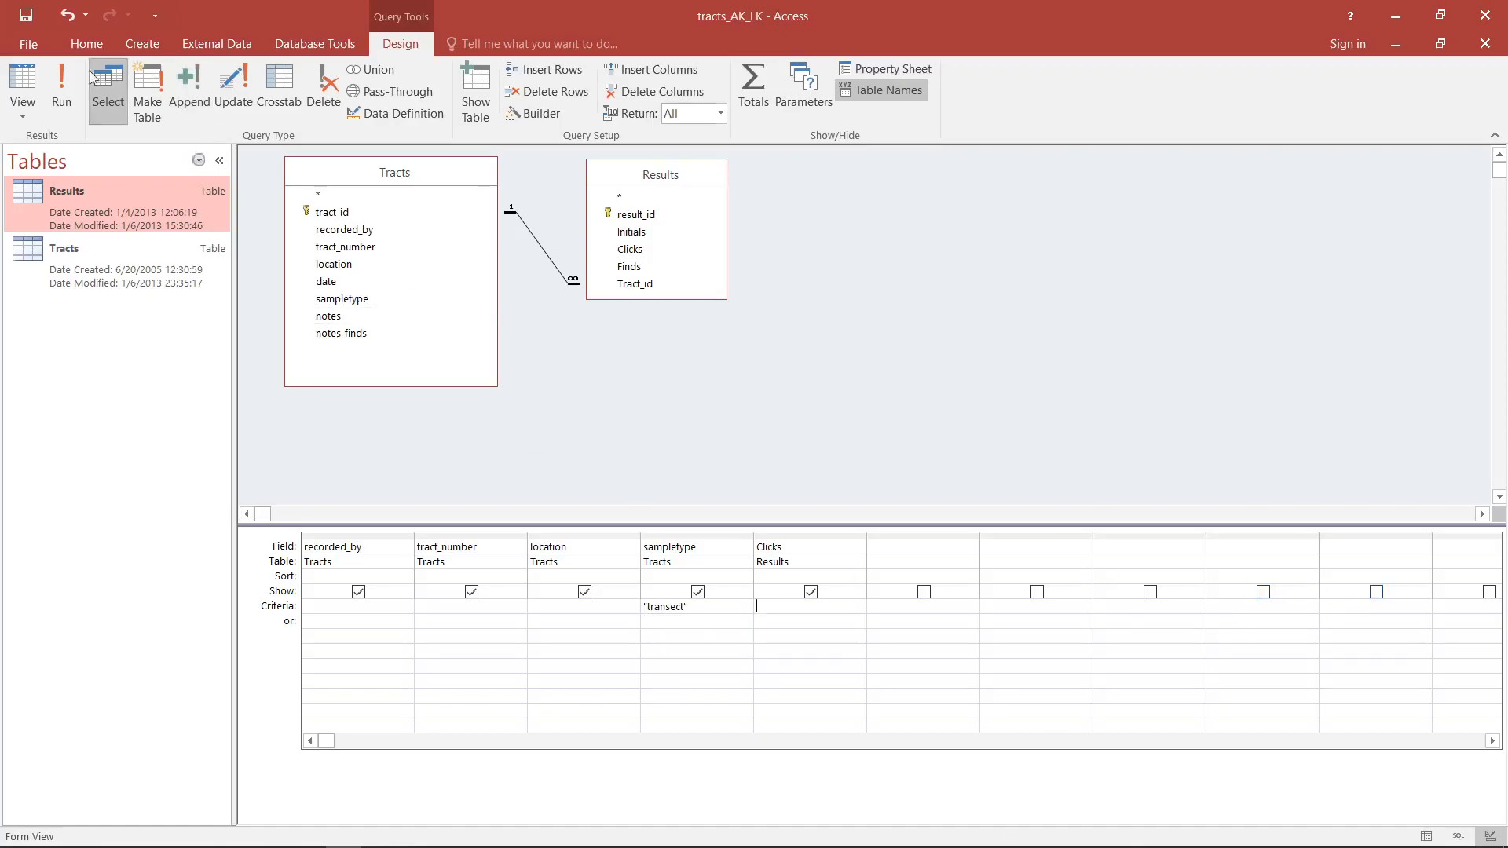
- Display the query's records in datasheet view and look through them
left_click(23, 78)
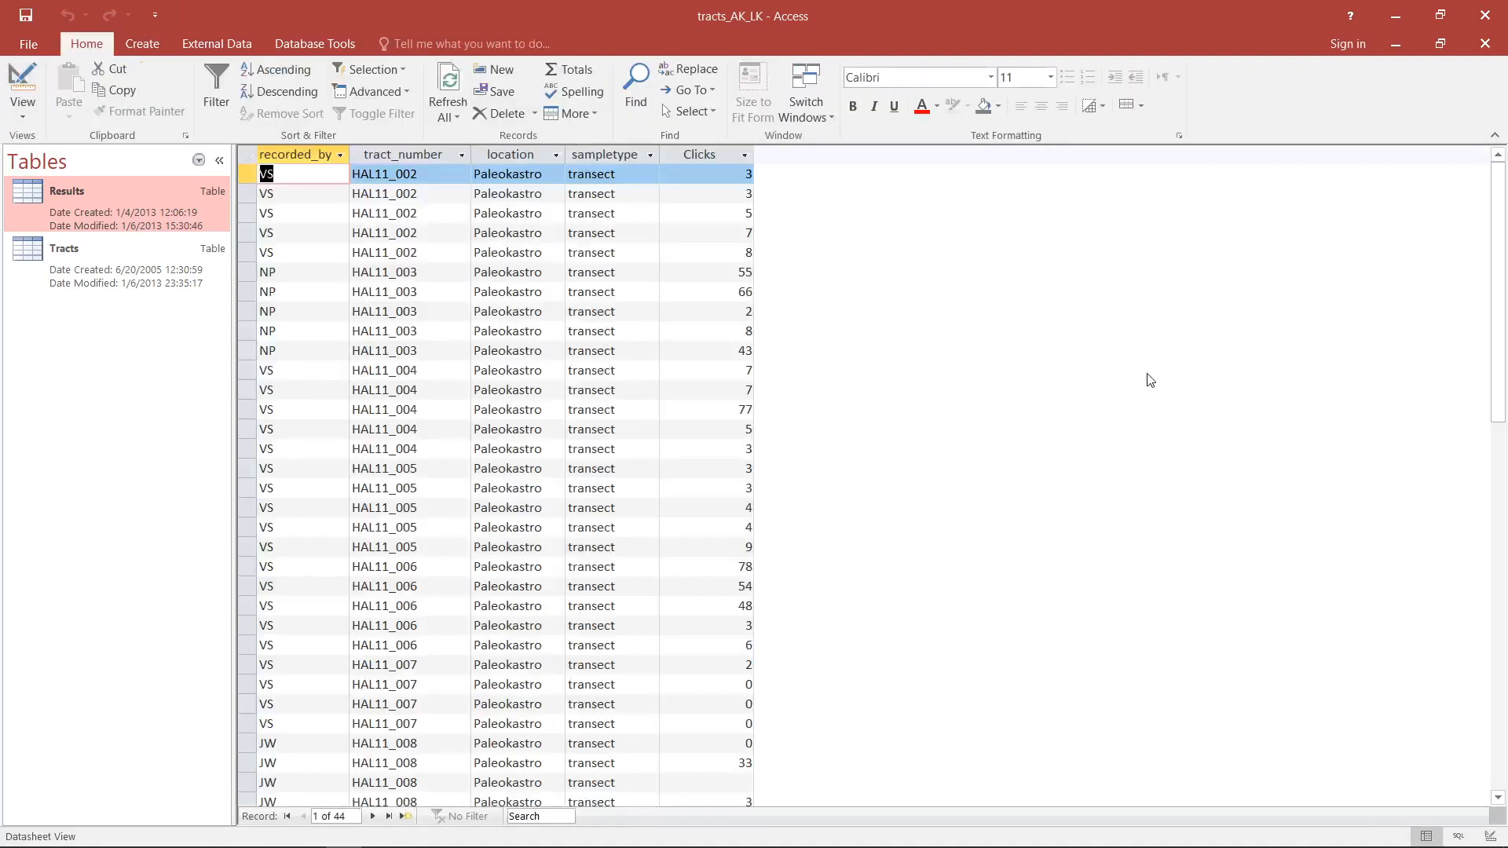
scroll(1150, 380, "down", 7)
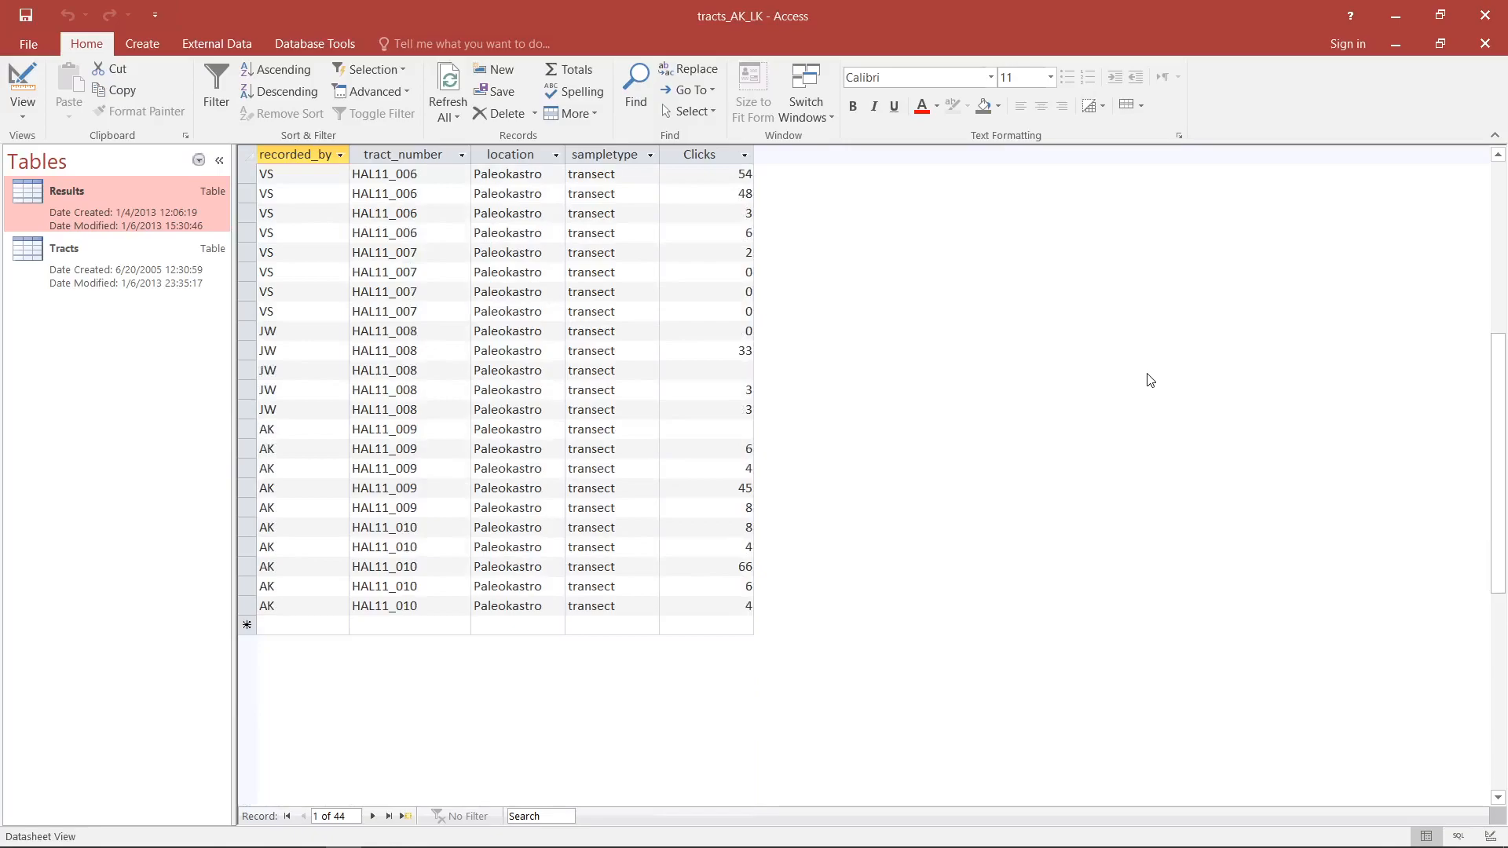
scroll(1150, 380, "up", 7)
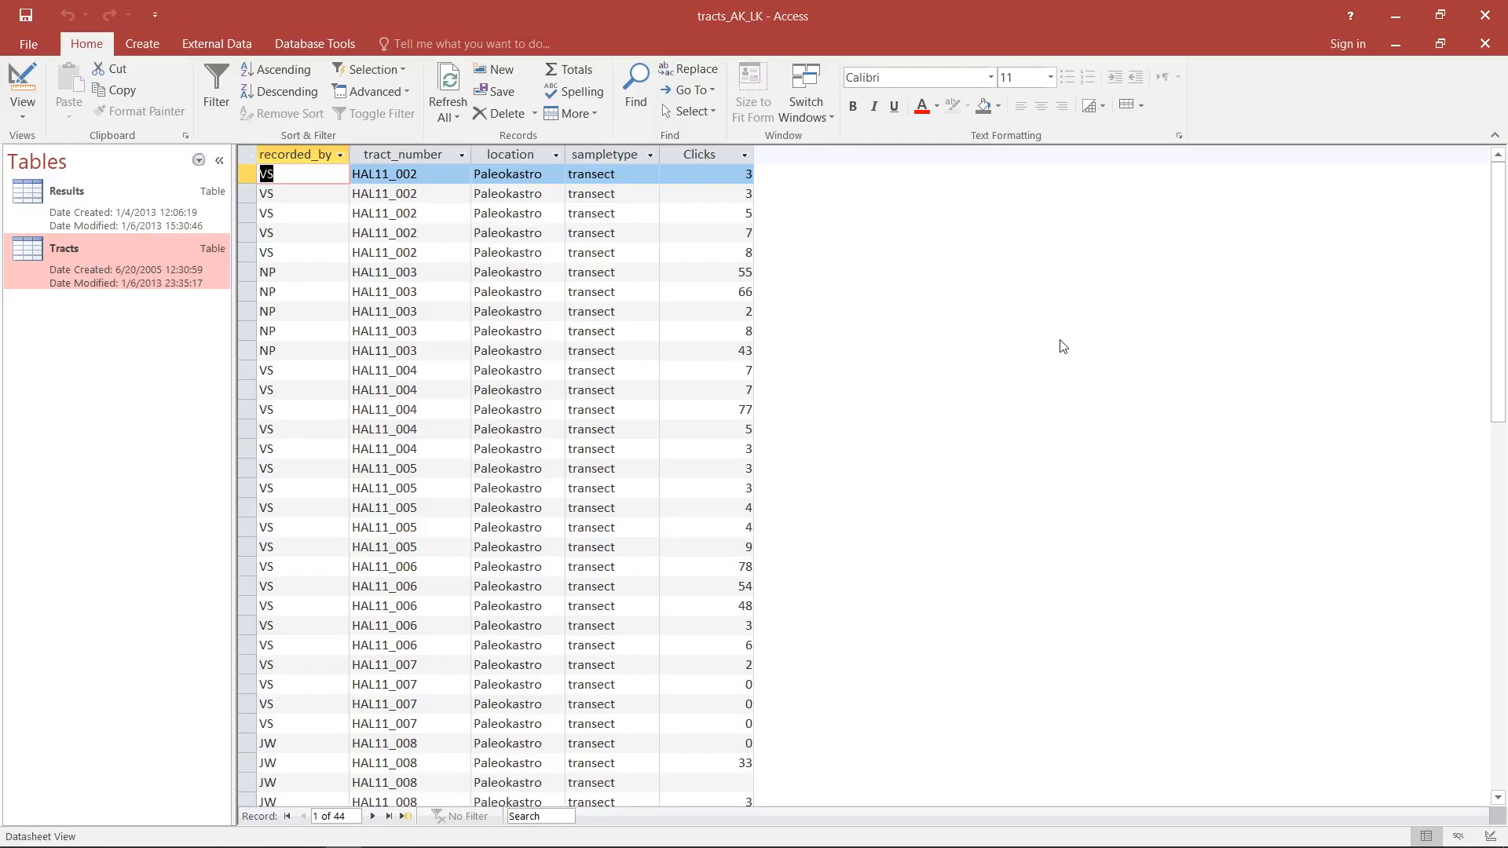
- Open the Tracts and Results tables and examine the Tract_id values across the Results records
double_click(116, 250)
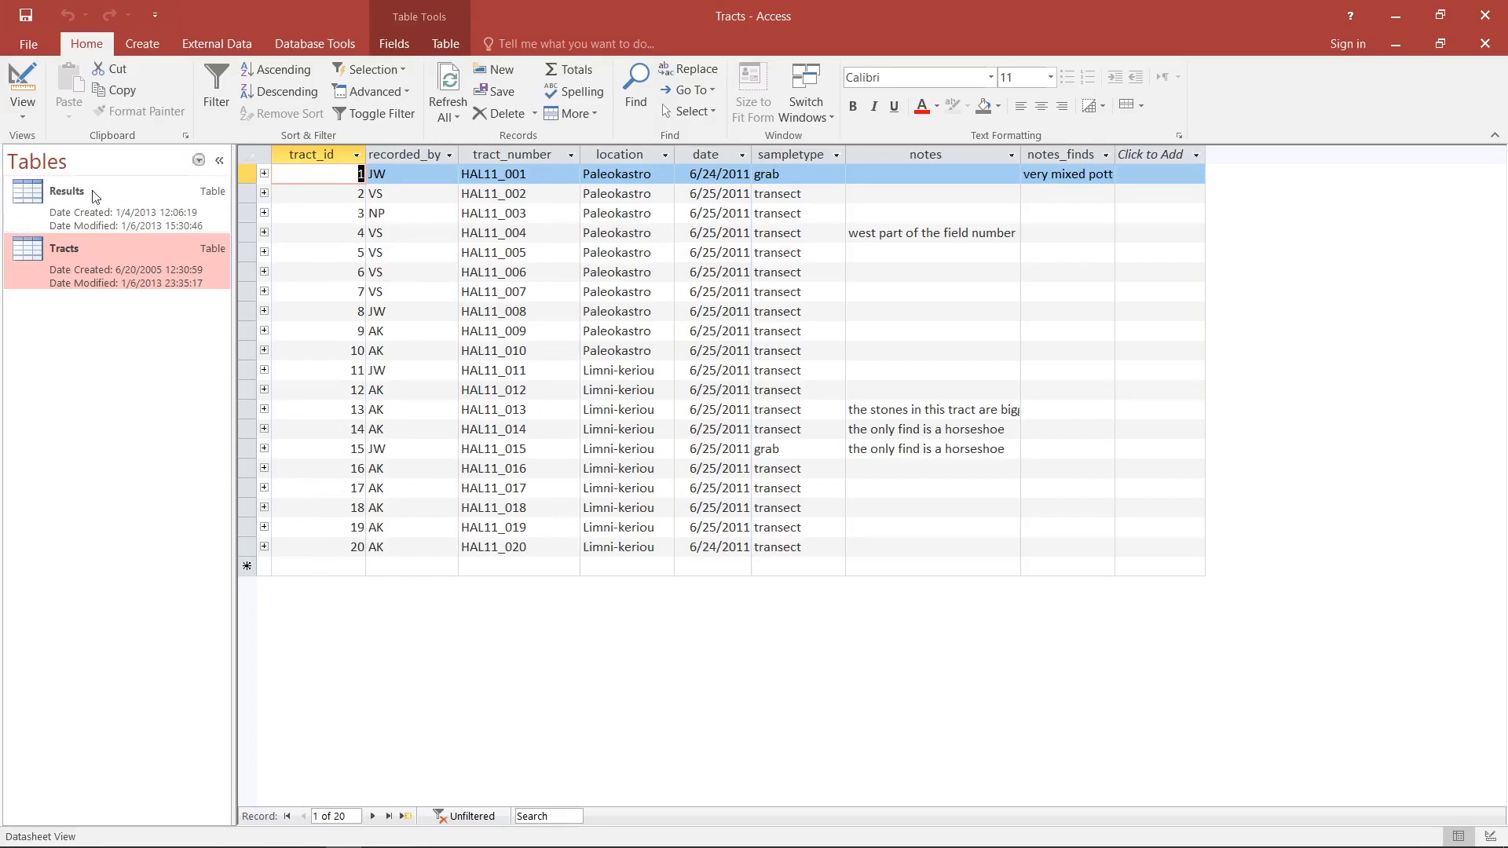
left_click(108, 209)
double_click(107, 206)
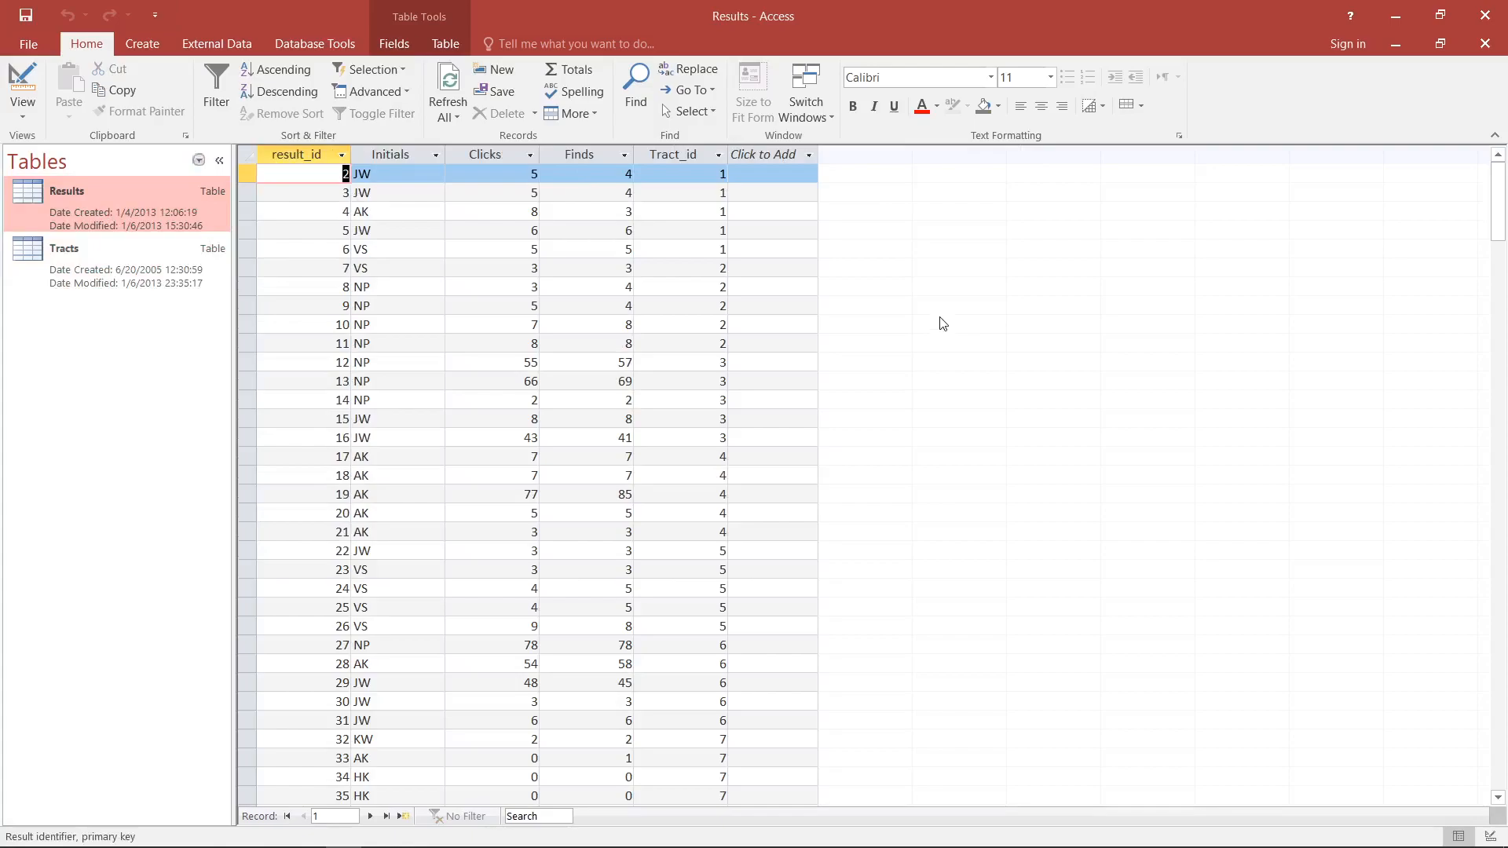
left_click(720, 173)
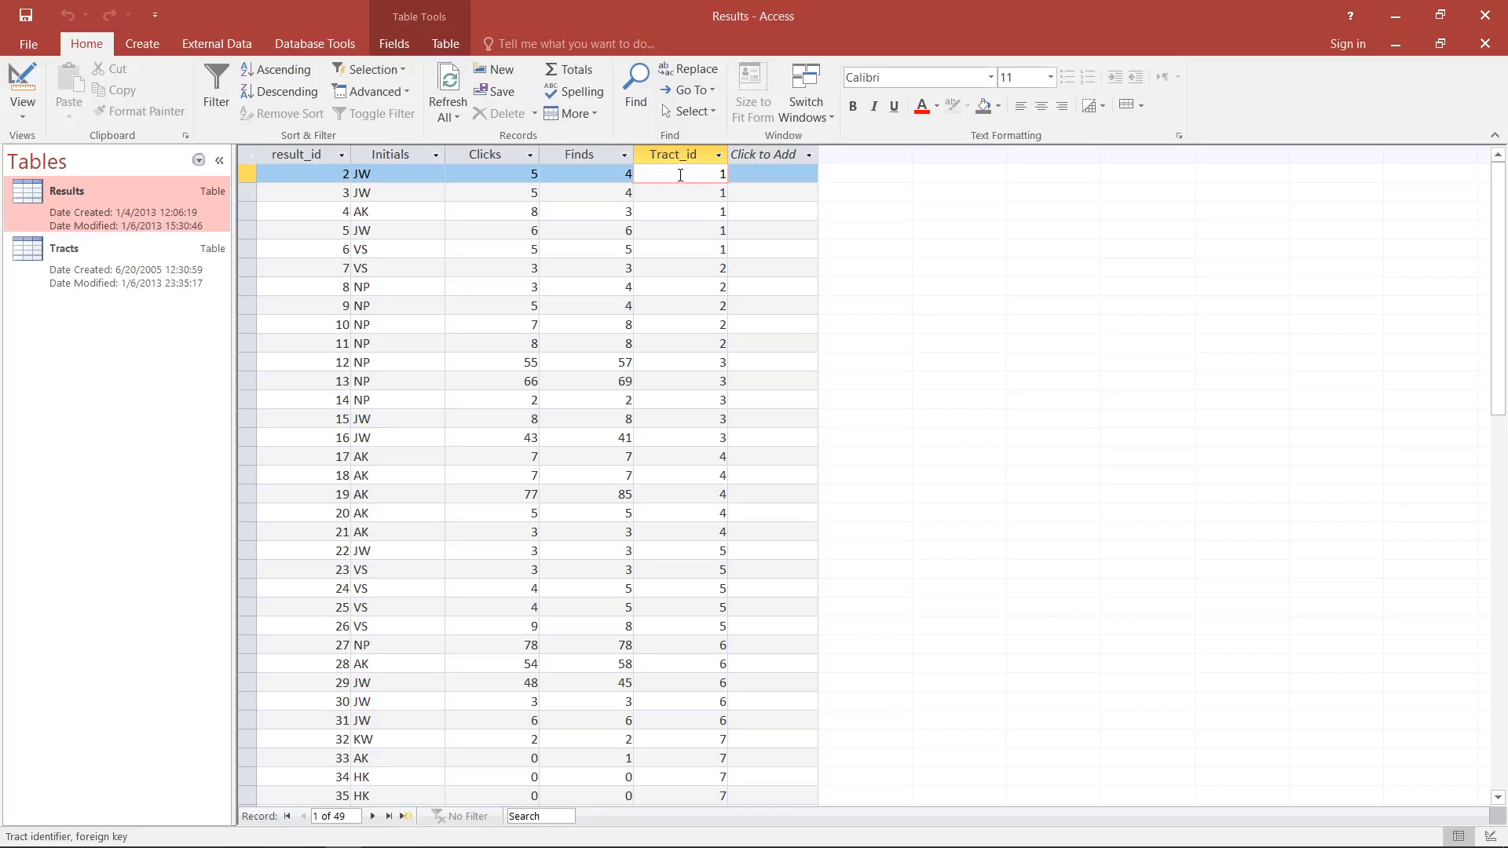
scroll(680, 175, "down", 7)
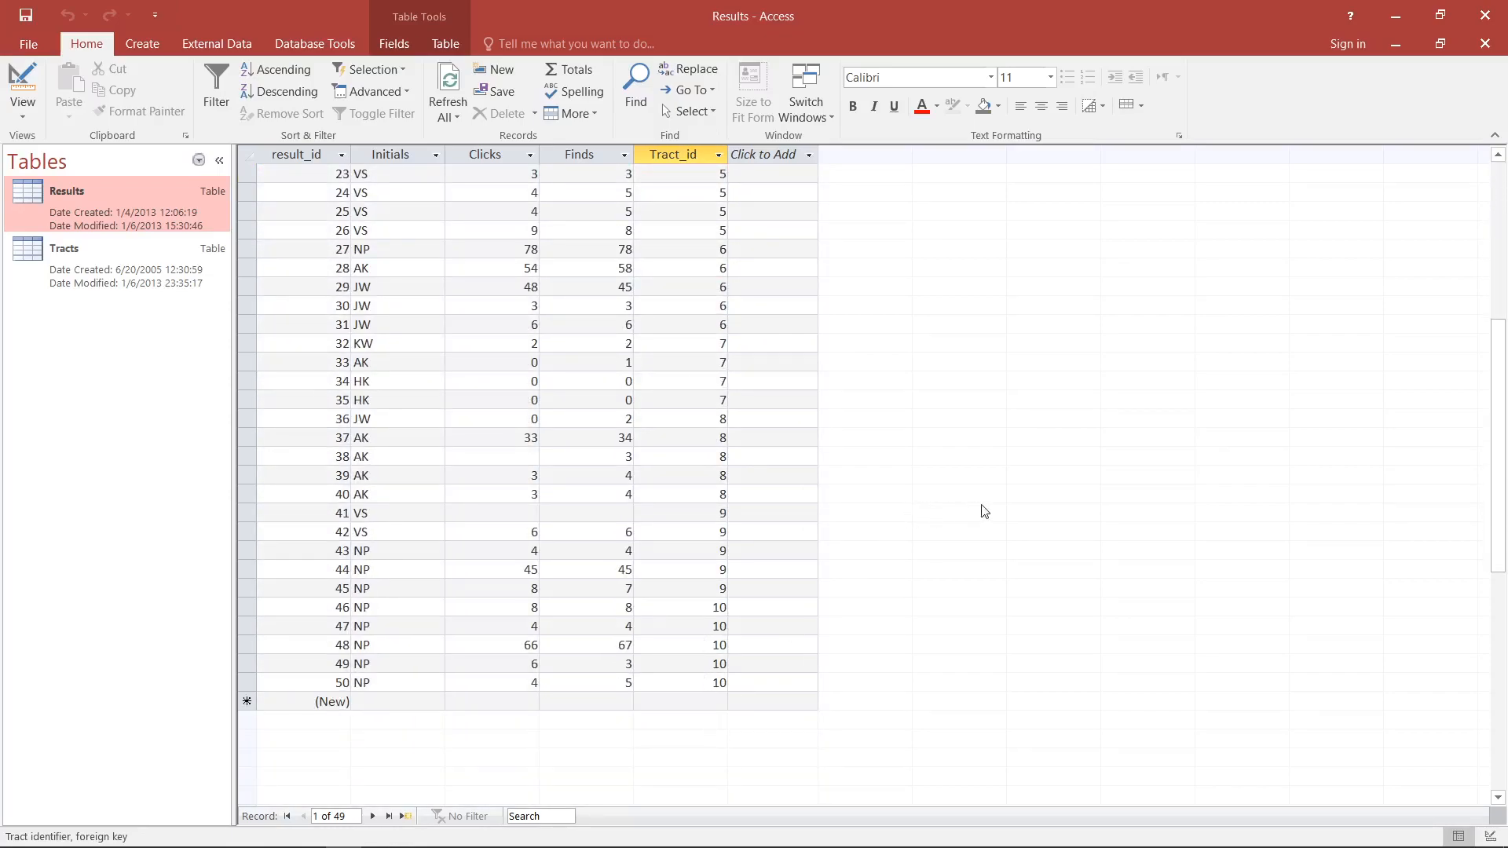
scroll(985, 511, "up", 7)
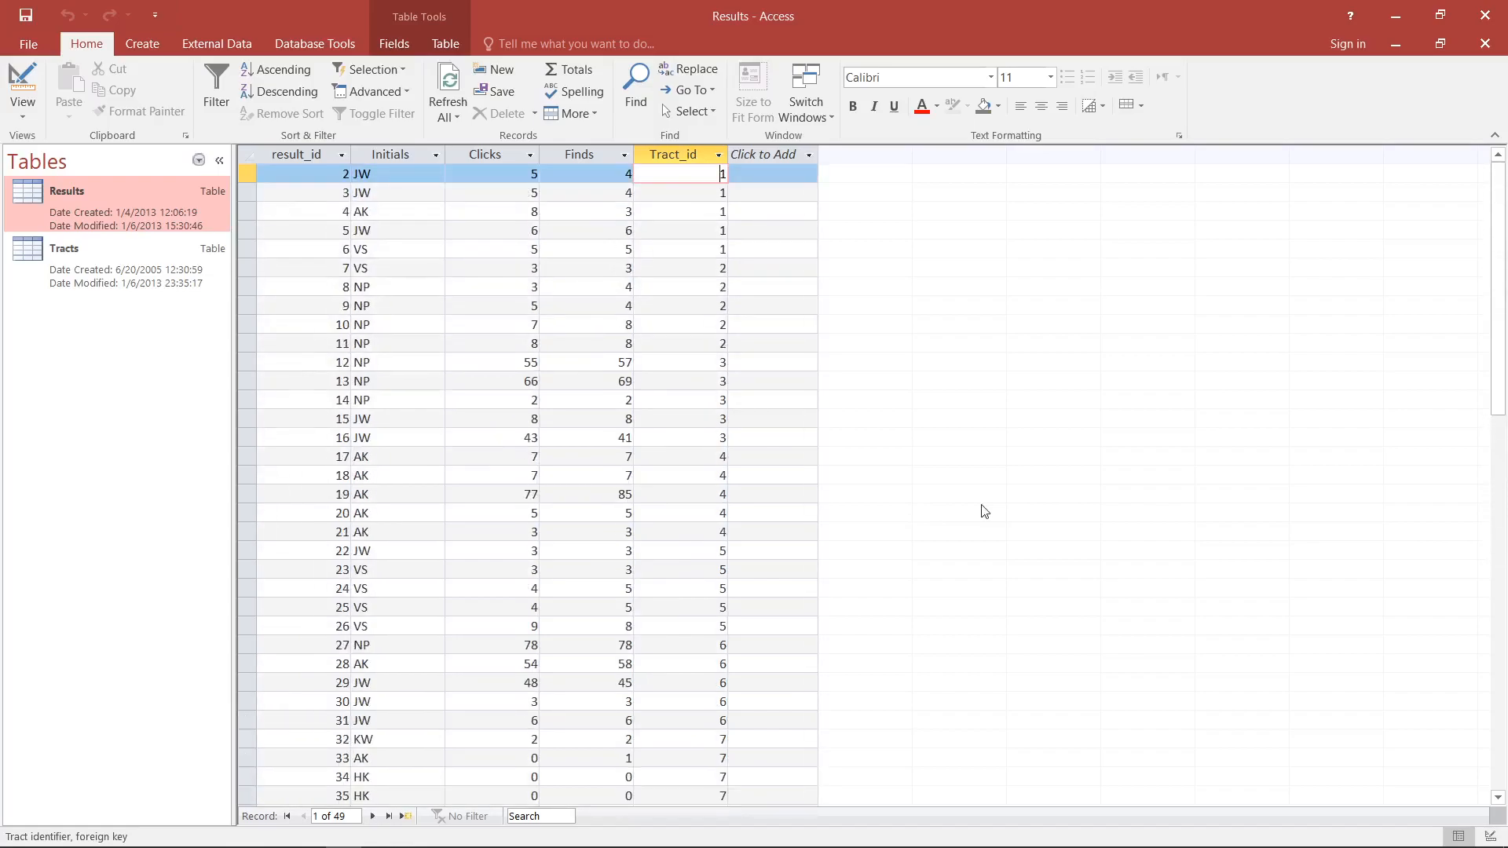
scroll(980, 503, "down", 6)
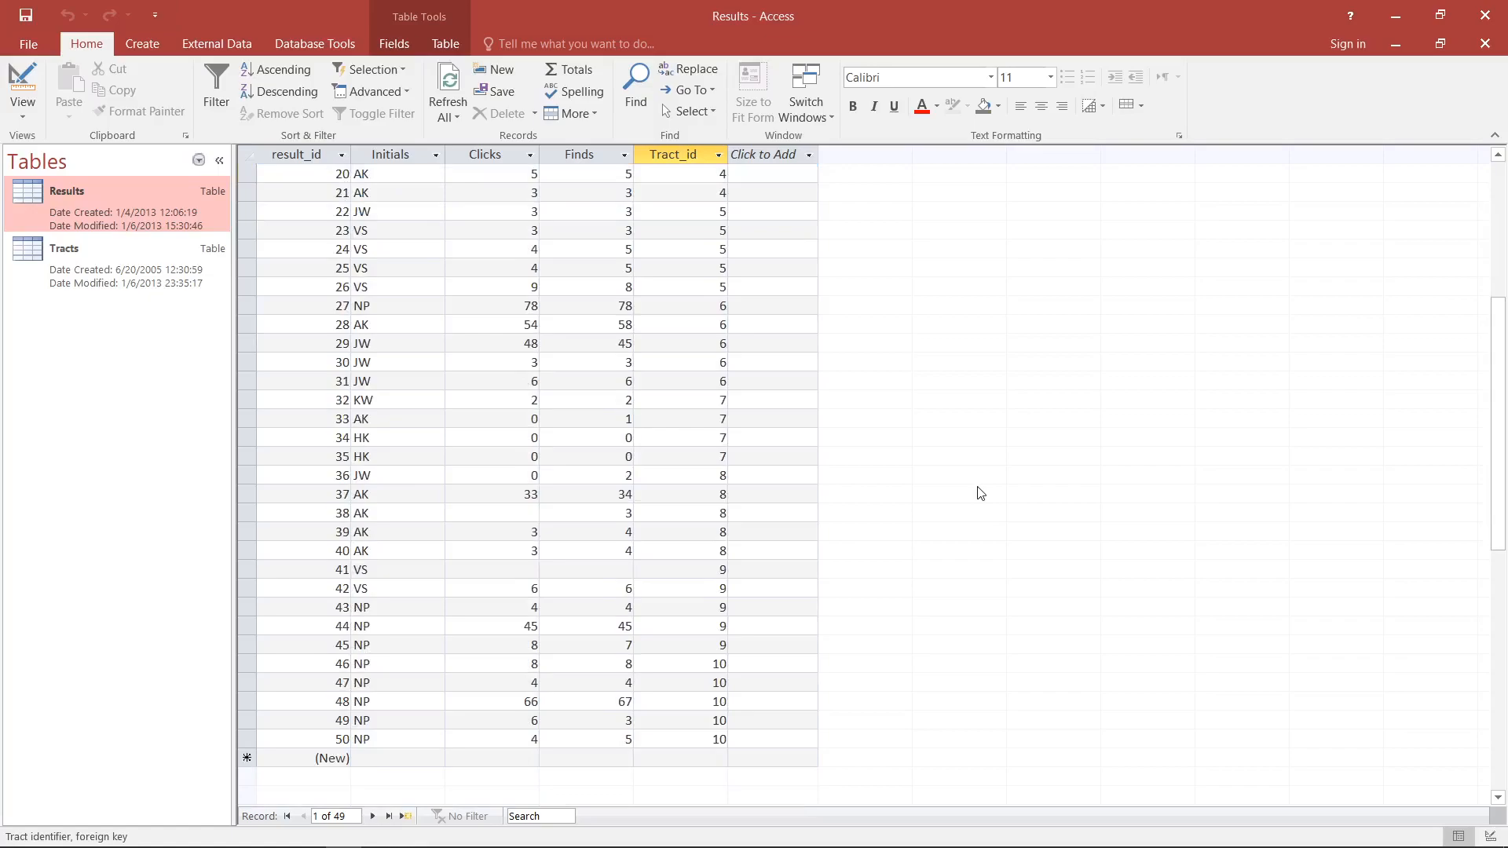
scroll(981, 493, "up", 6)
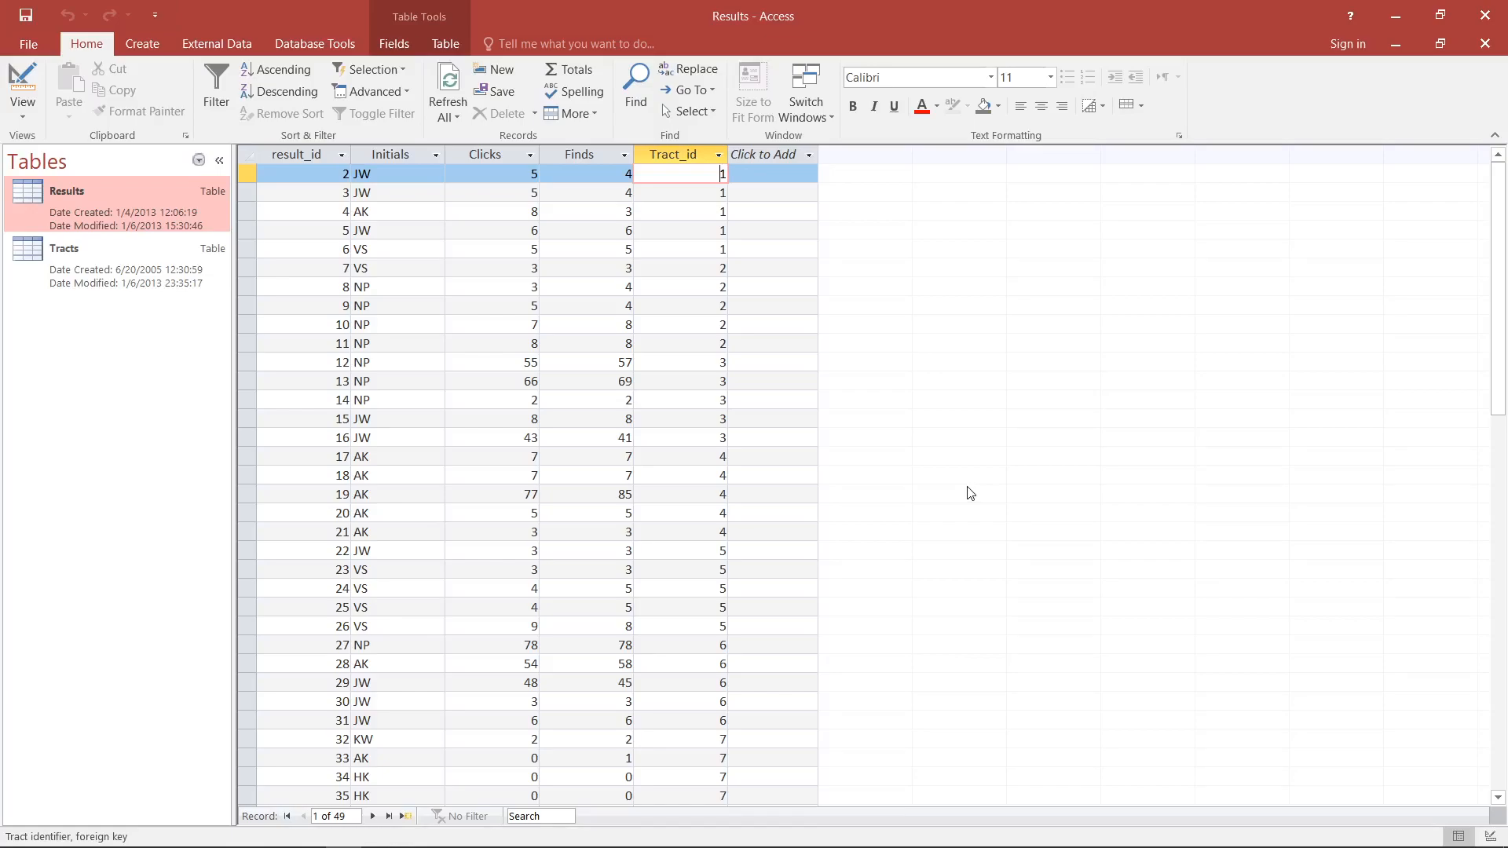
- Close the Results table and minimize the Tracts table to examine the last records of the tracts_AK_LK query
left_click(1485, 43)
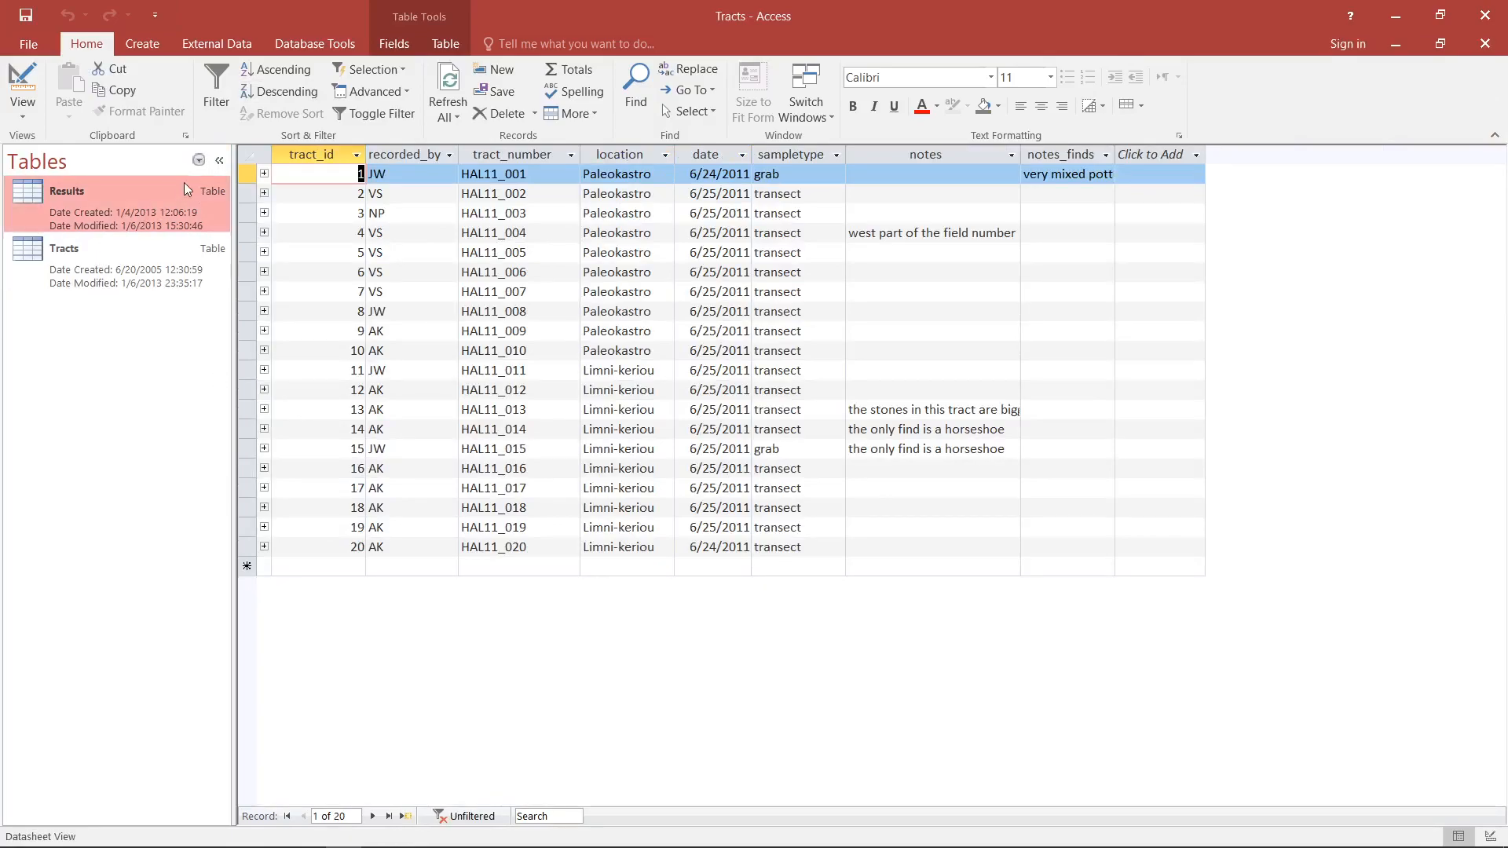
left_click(1397, 51)
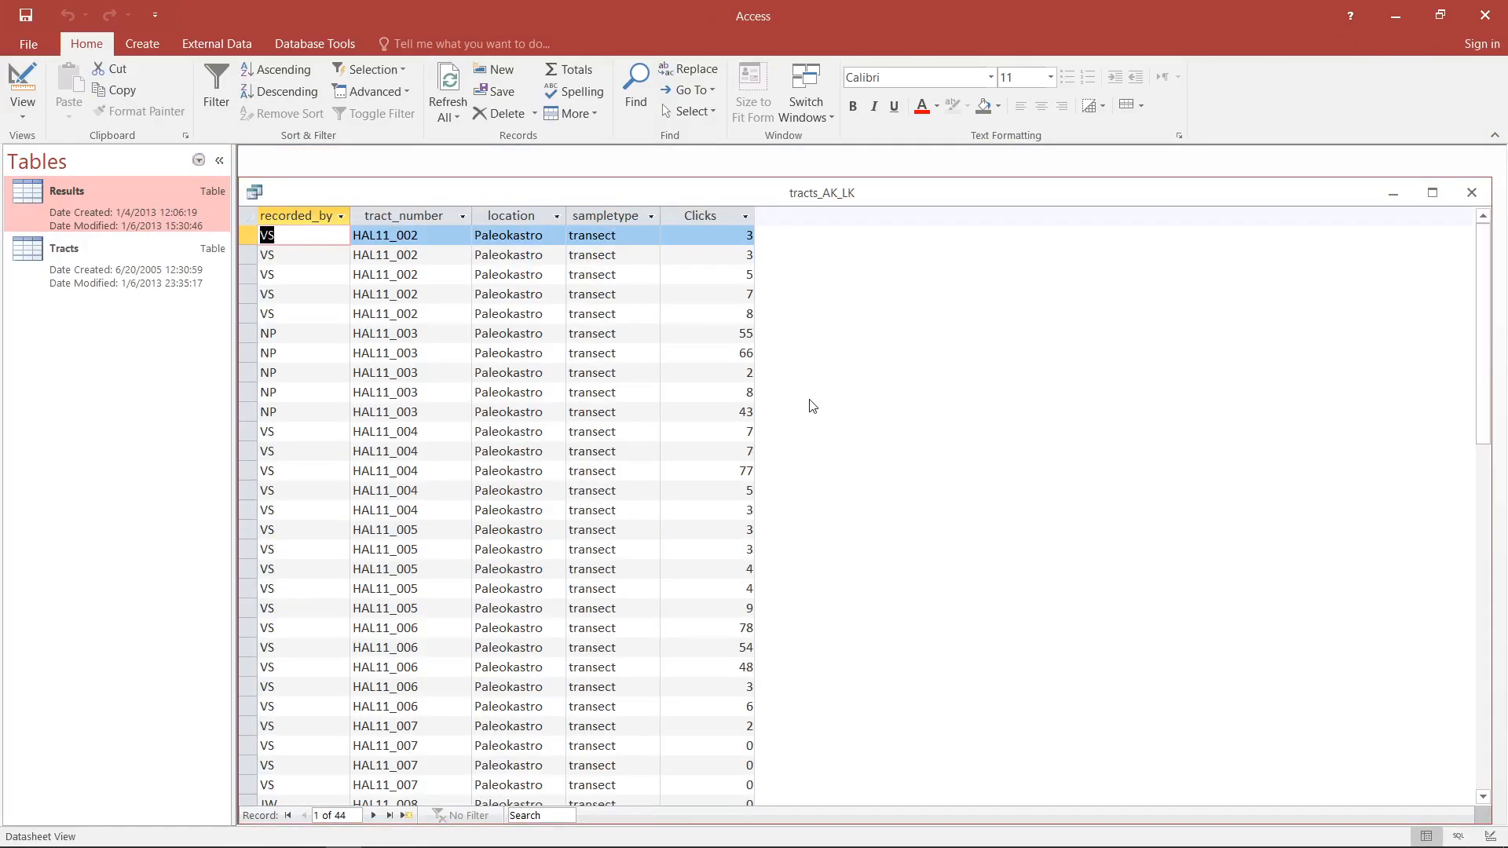
scroll(852, 416, "down", 8)
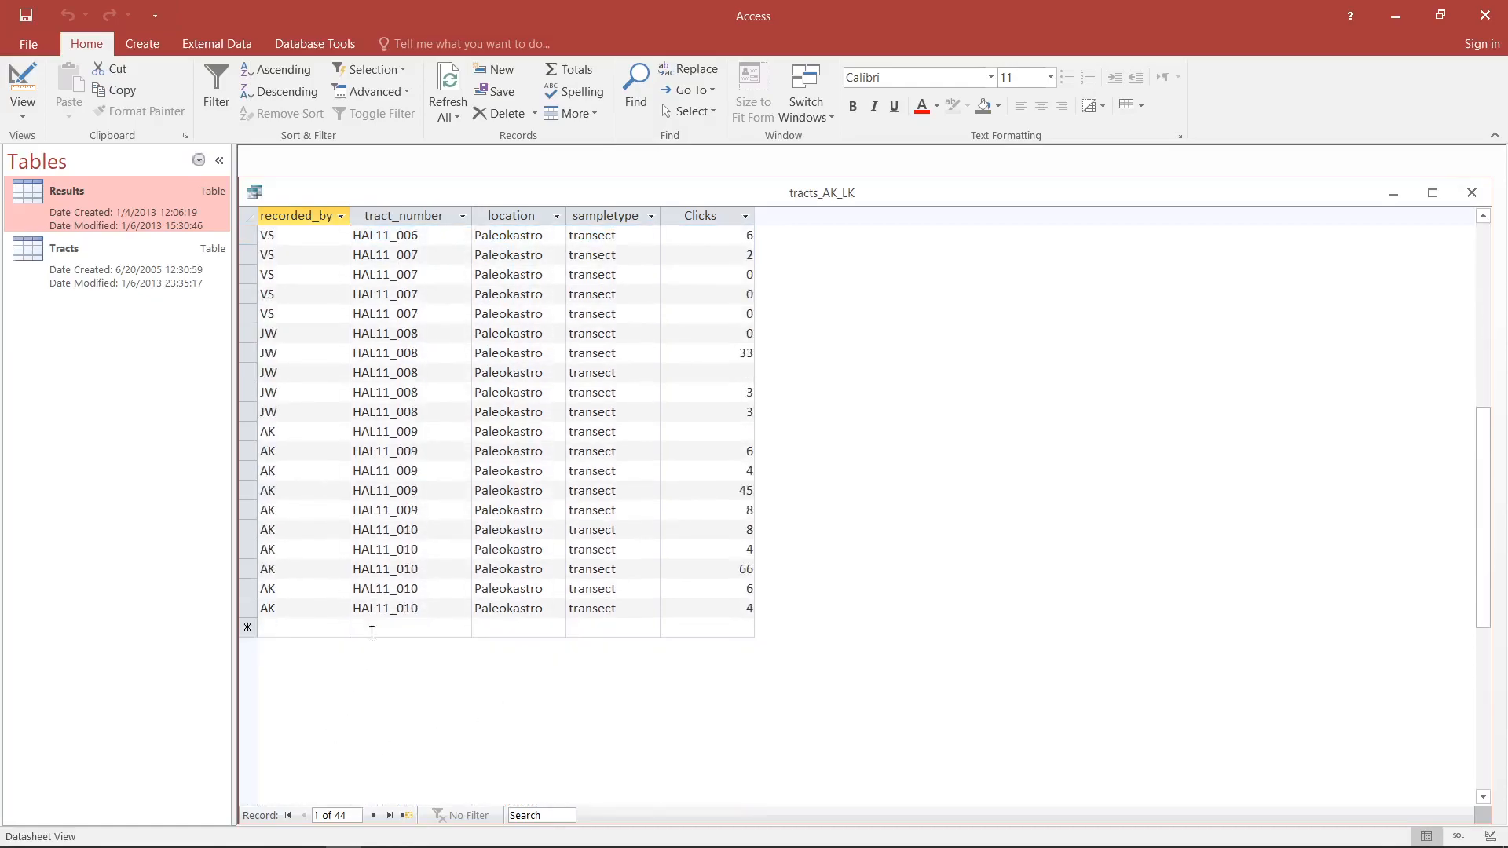
- Look through the tracts_AK_LK query's records and highlight the first five rows, belonging to tract HAL11_002
scroll(403, 599, "up", 8)
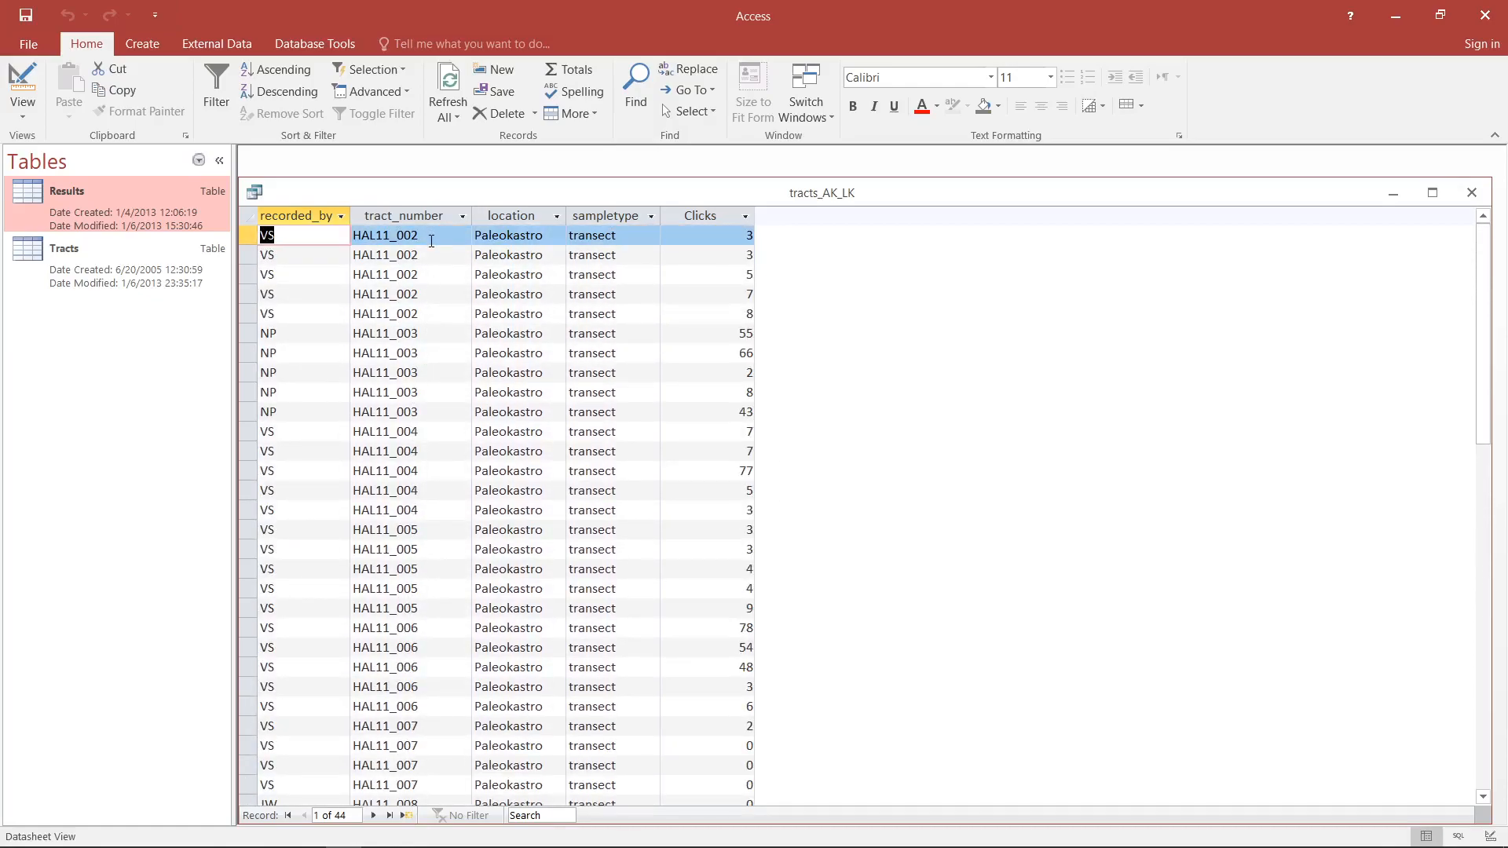
scroll(423, 232, "down", 4)
scroll(423, 235, "up", 4)
scroll(421, 241, "down", 6)
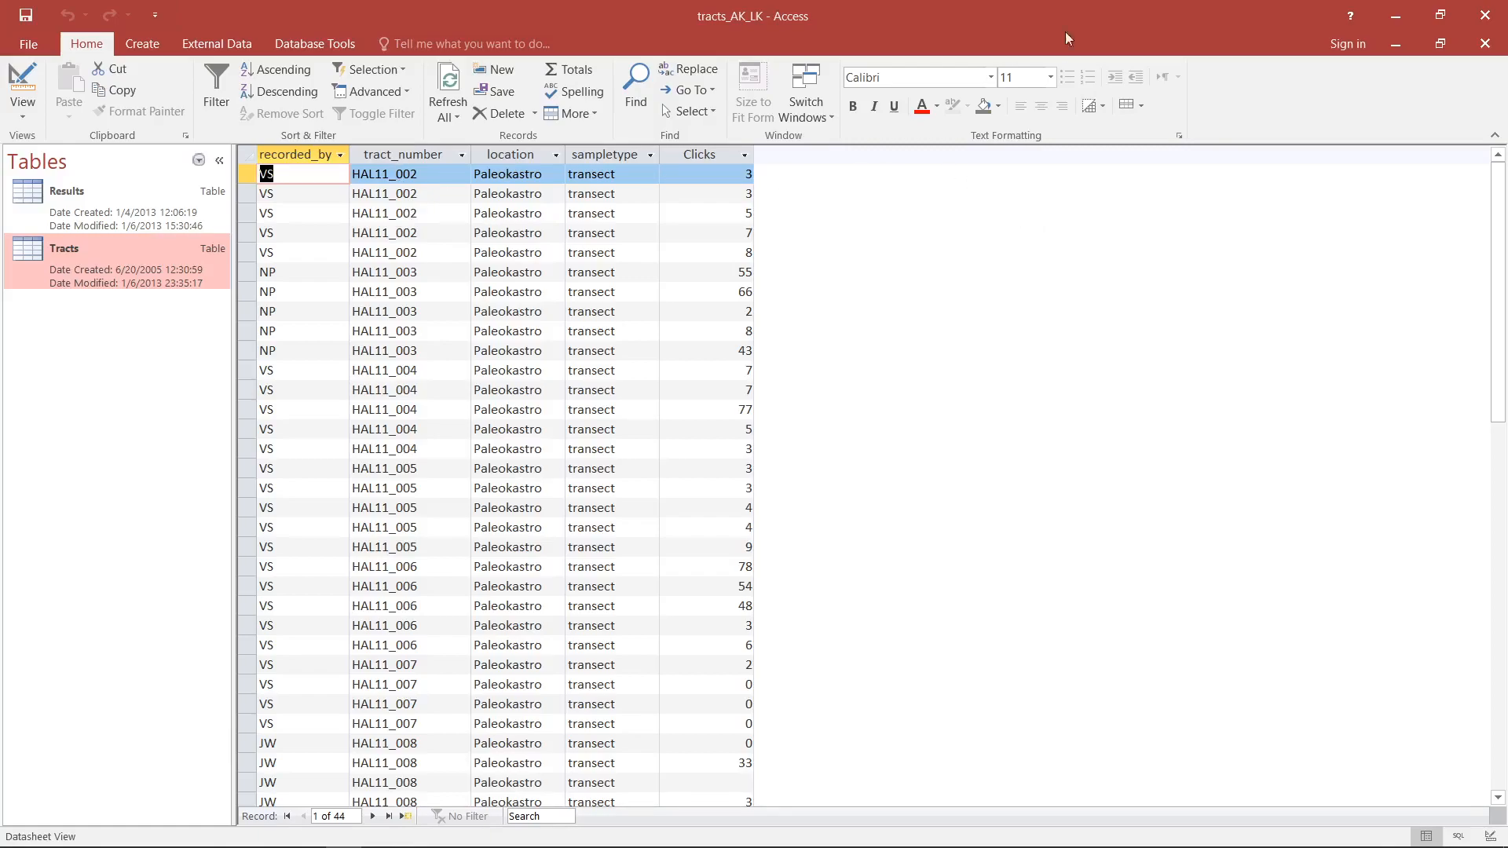
left_click_drag(248, 254, 248, 173)
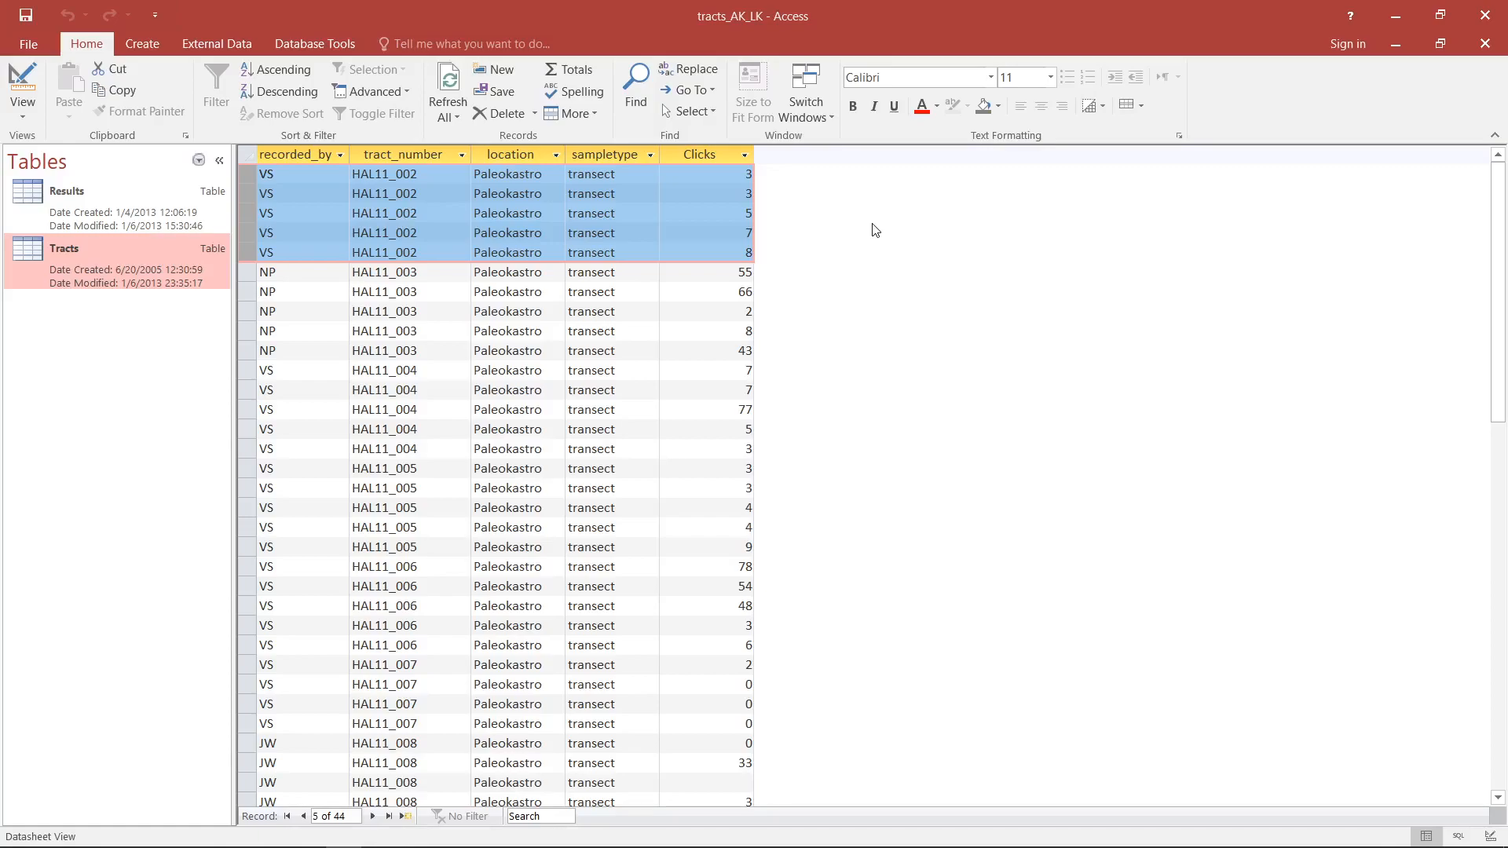
key("Caps_Lock")
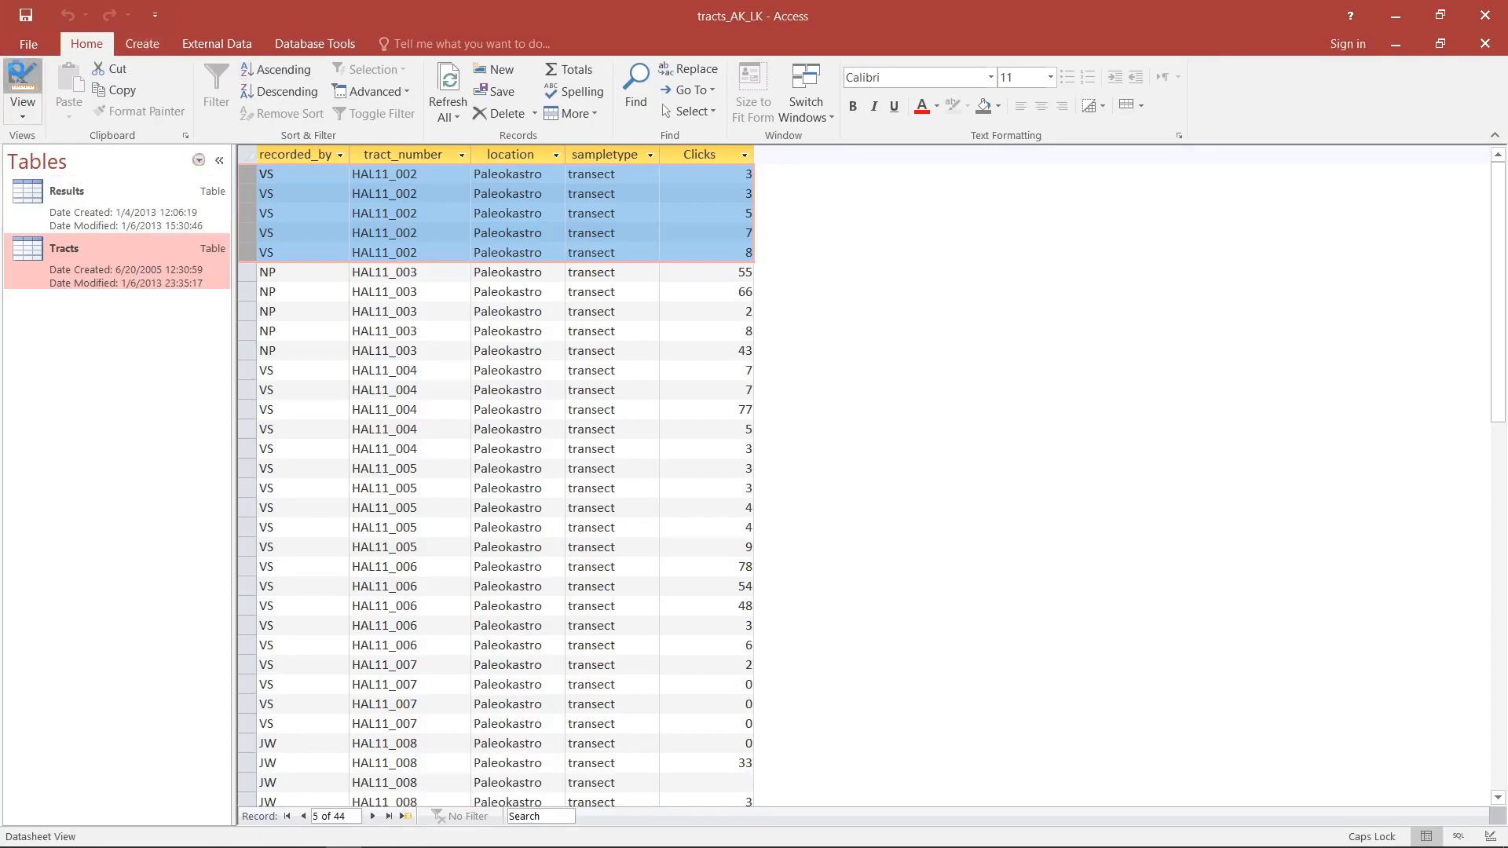
- Switch the query to Design View, open the join properties between Tracts and Results, and move the dialog clear of the tables
left_click(22, 83)
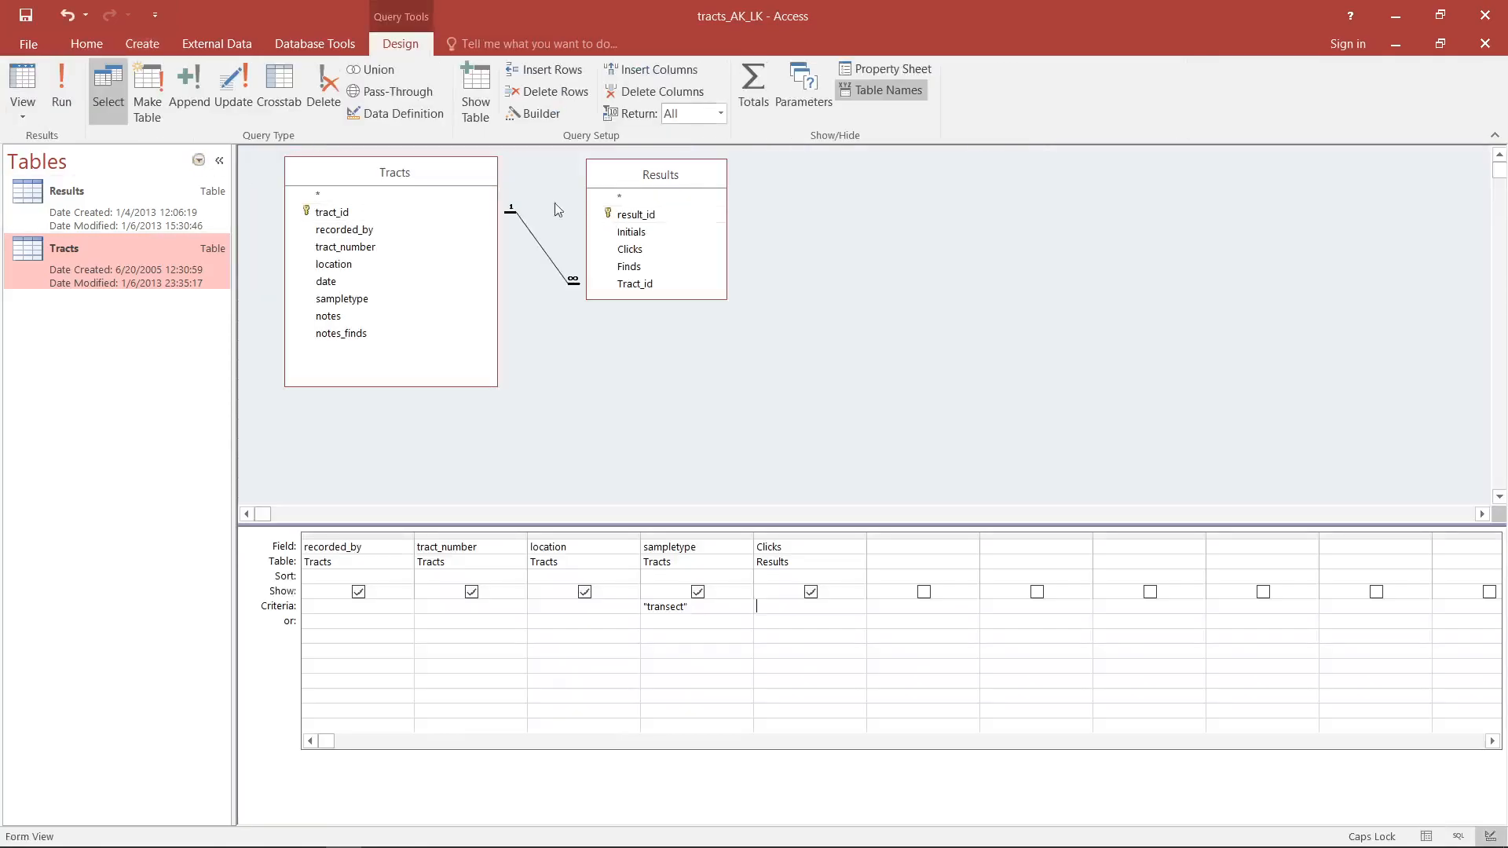
double_click(535, 243)
left_click_drag(683, 220, 977, 202)
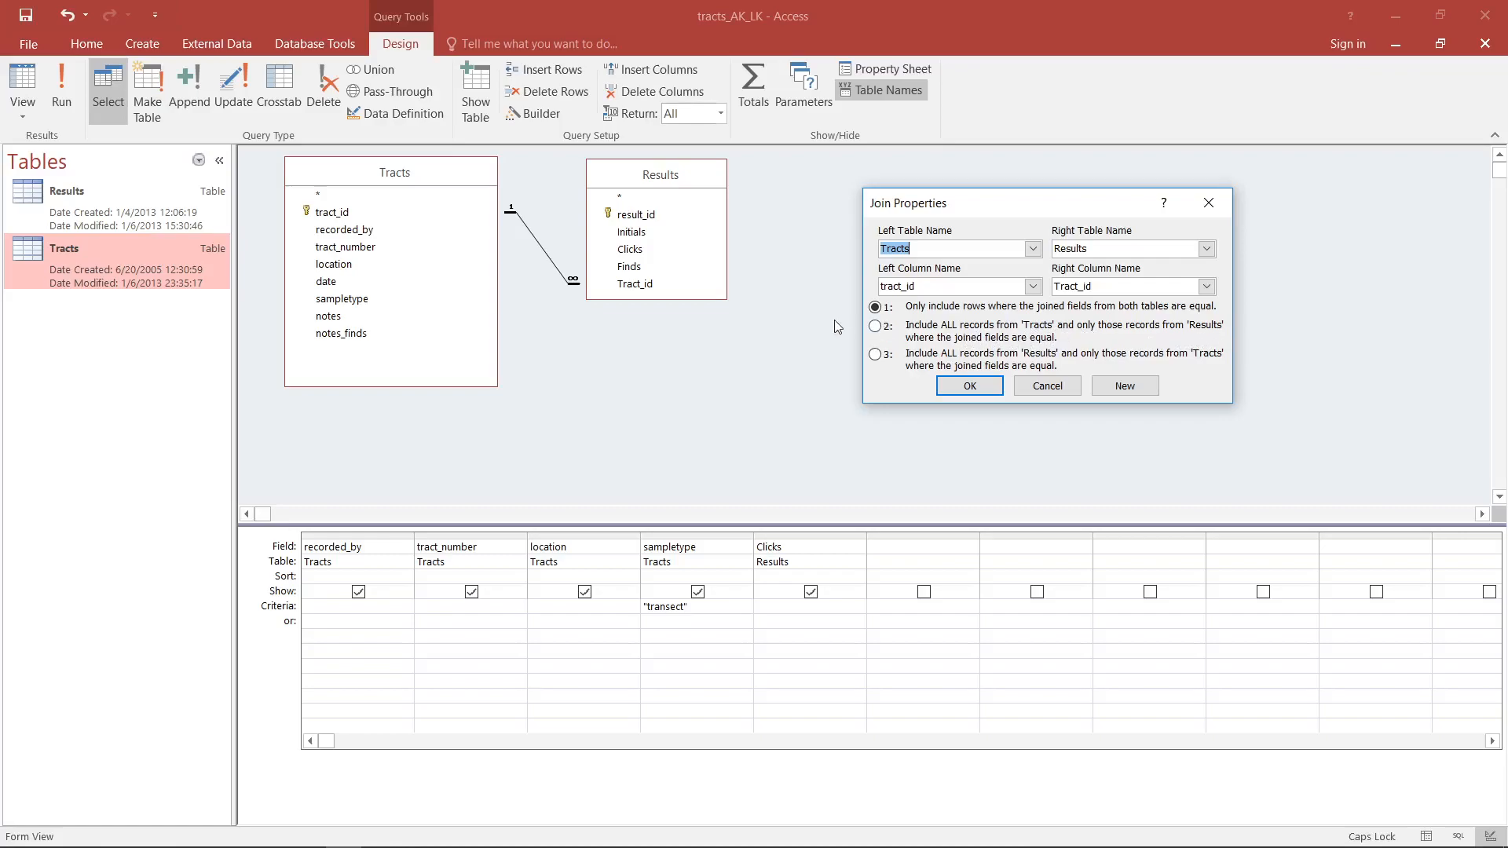
- Set the join to include all records from Tracts and only matching Results records, and display the query's records
left_click(888, 333)
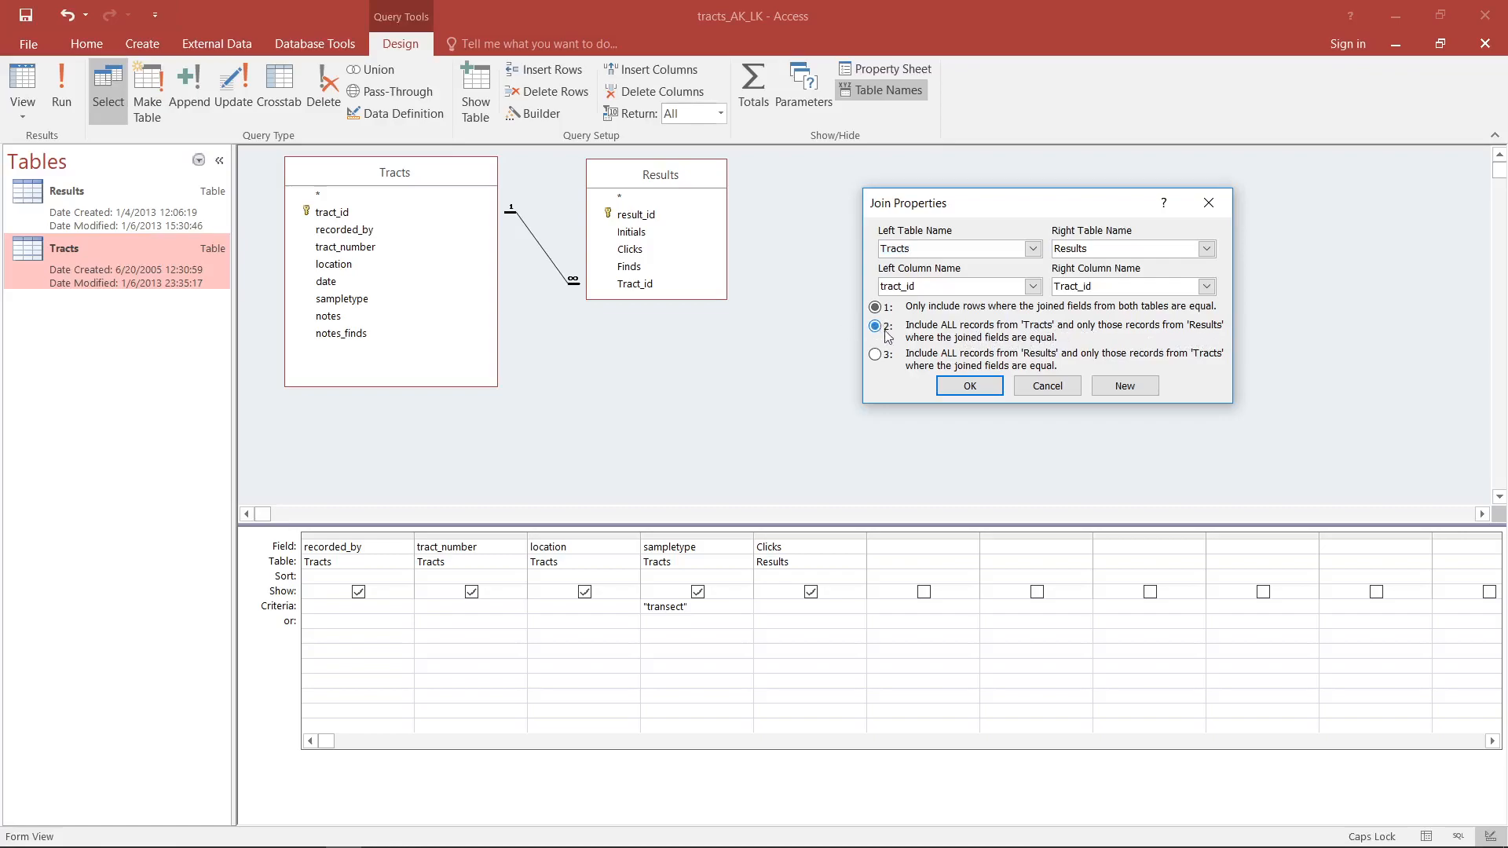
left_click(966, 386)
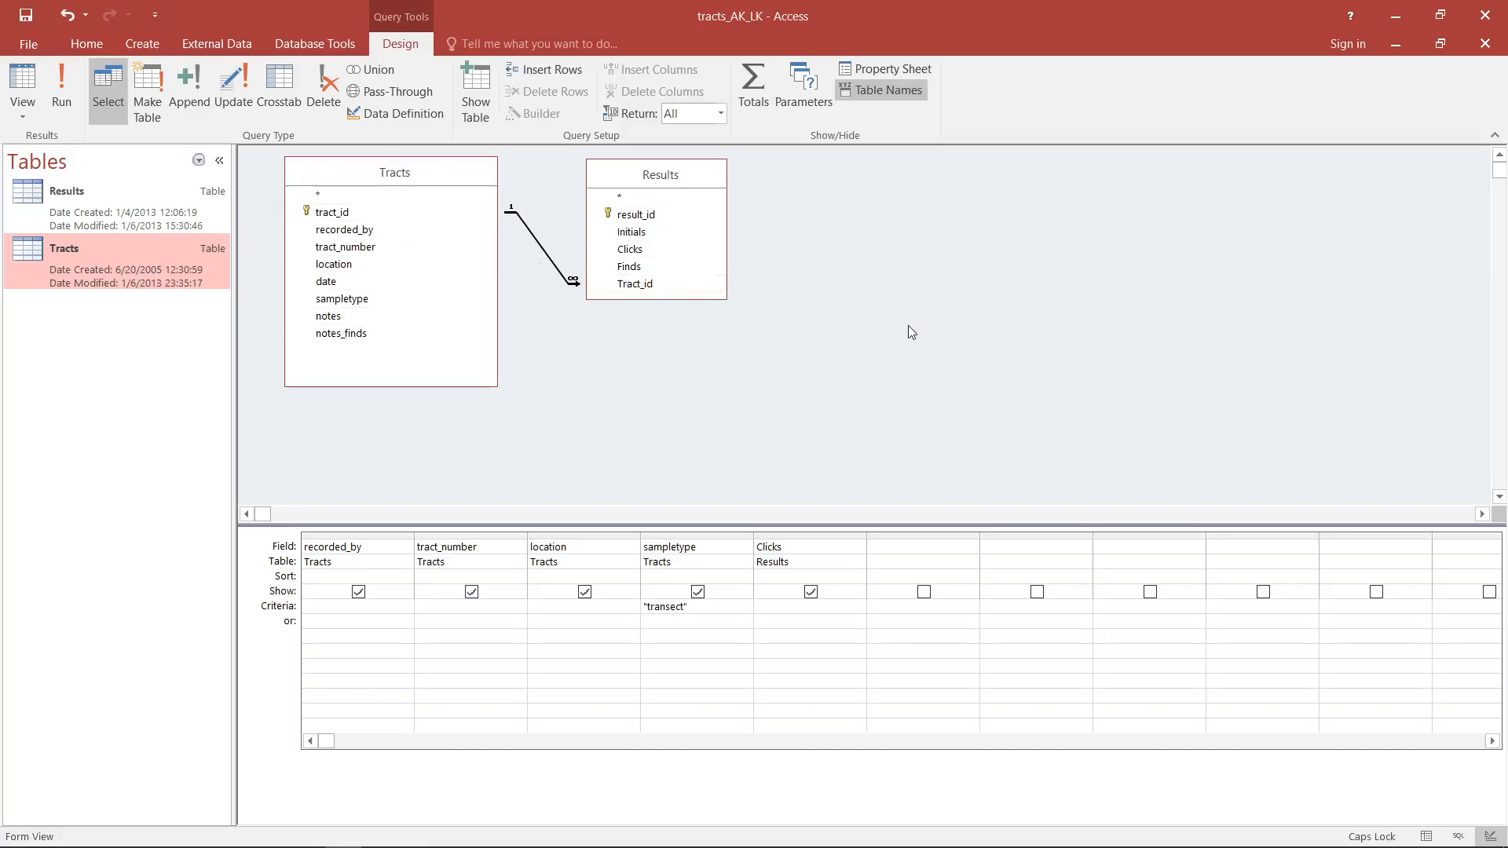
left_click(23, 82)
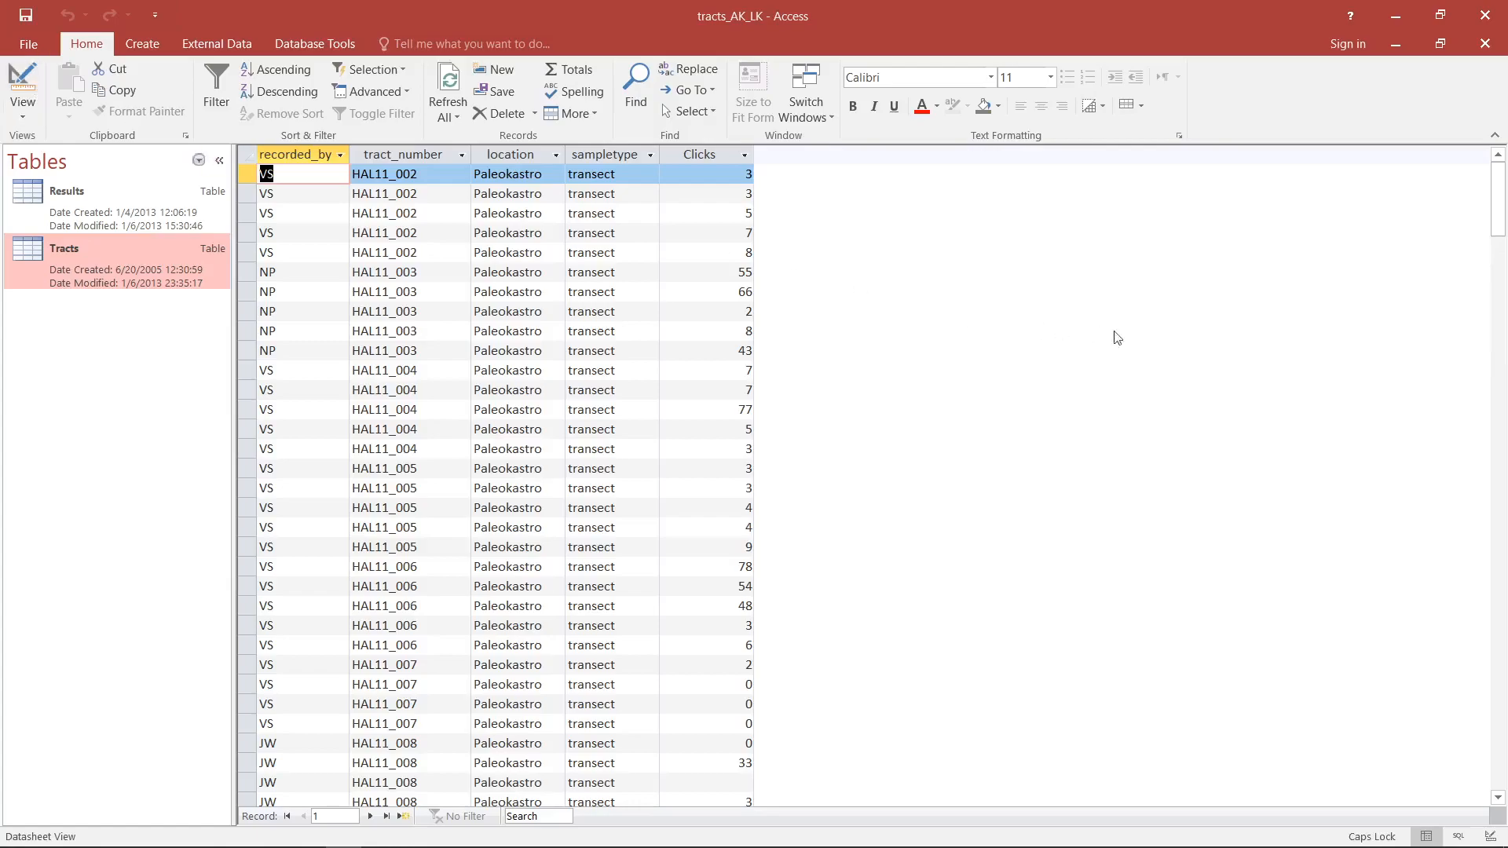
- Examine the Limni-keriou tracts at the end of the query records, highlighting rows HAL11_011 to HAL11_020 and their Clicks values
scroll(1139, 342, "down", 6)
scroll(1141, 343, "down", 3)
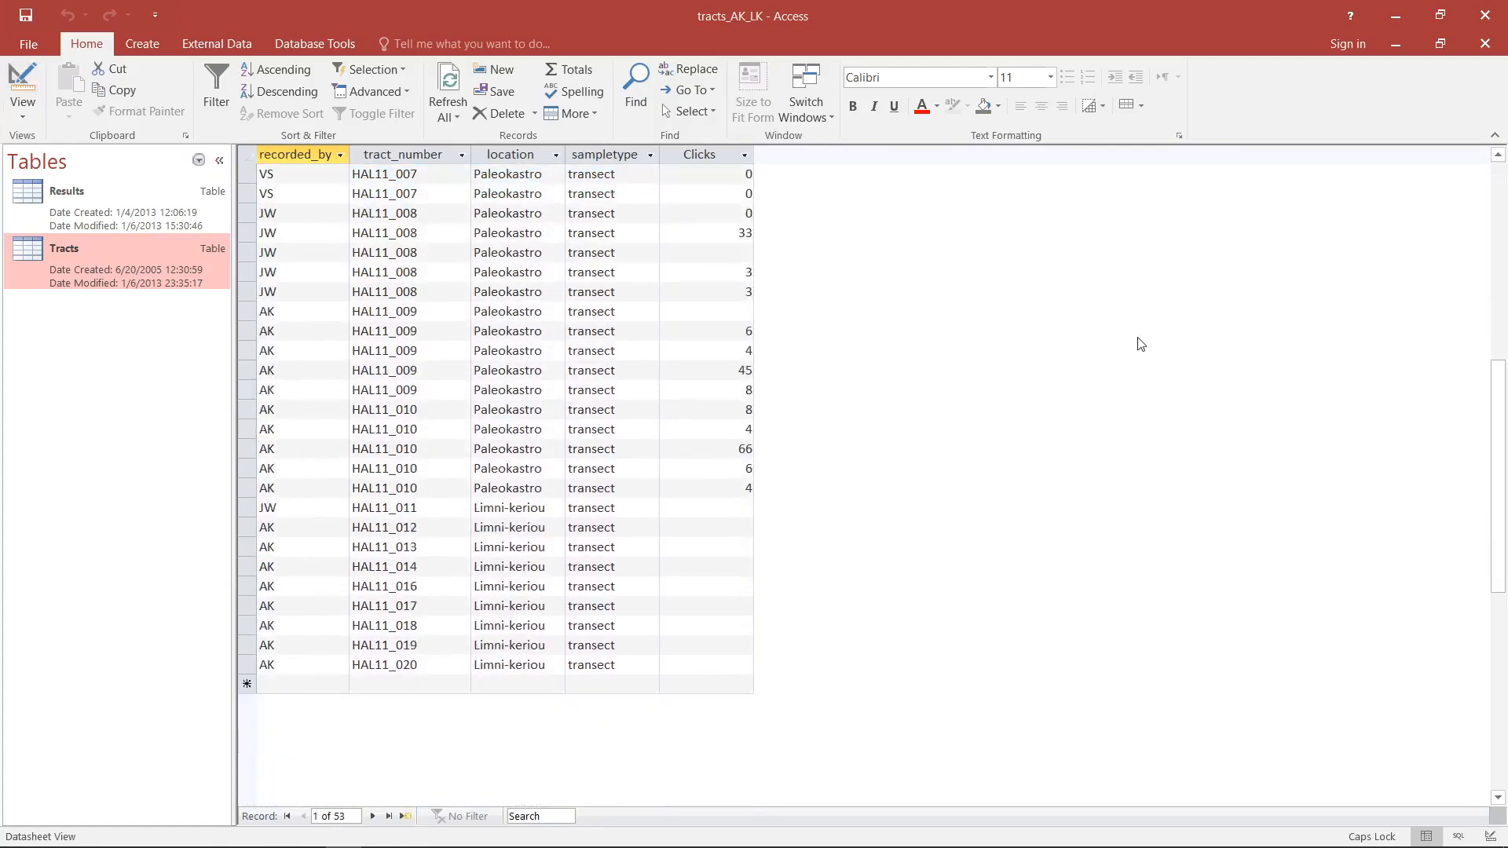
left_click_drag(256, 505, 250, 664)
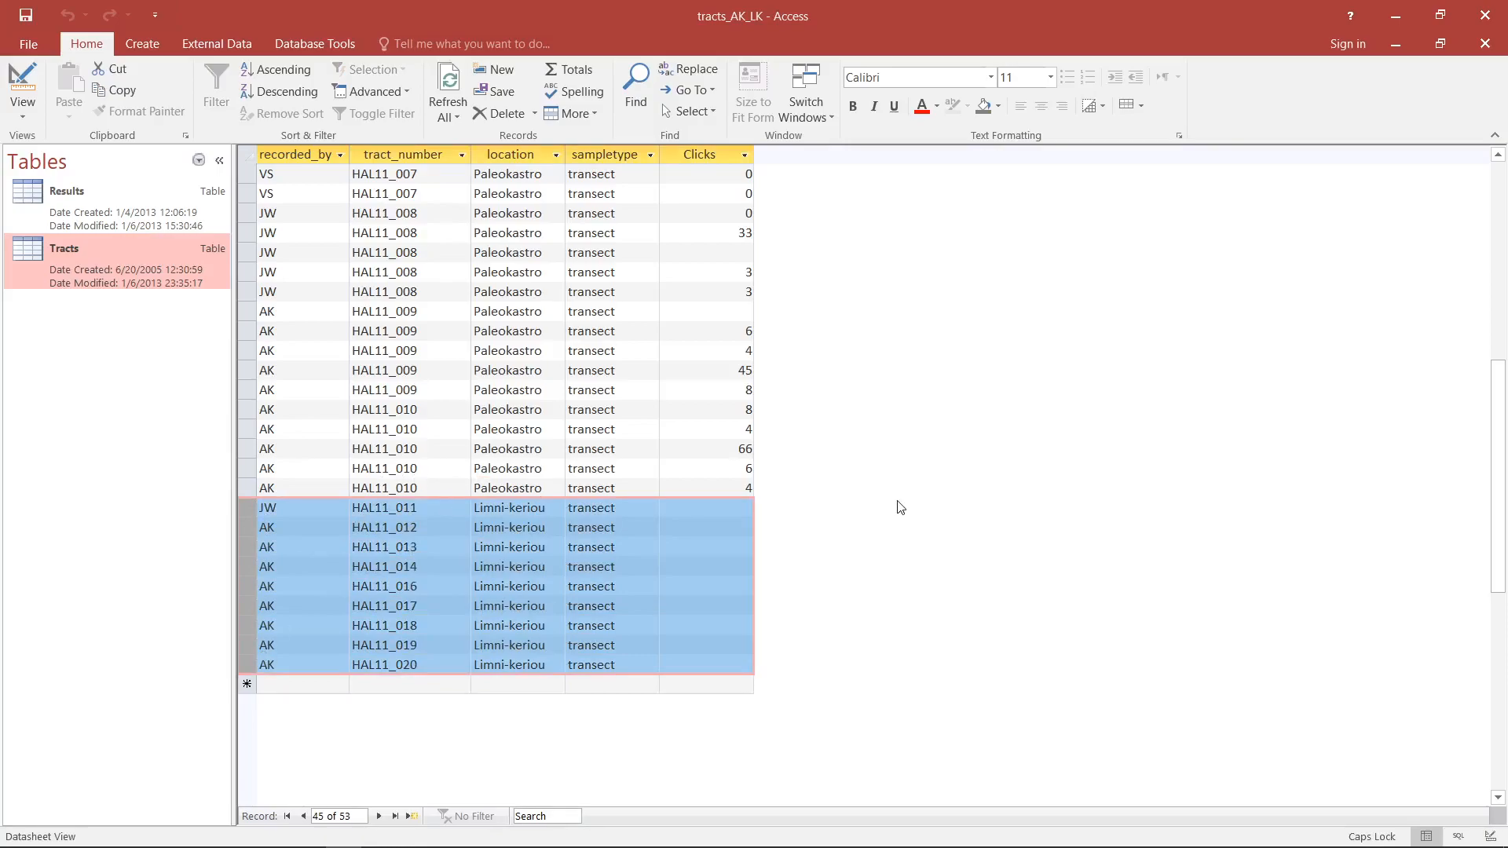
left_click(707, 509)
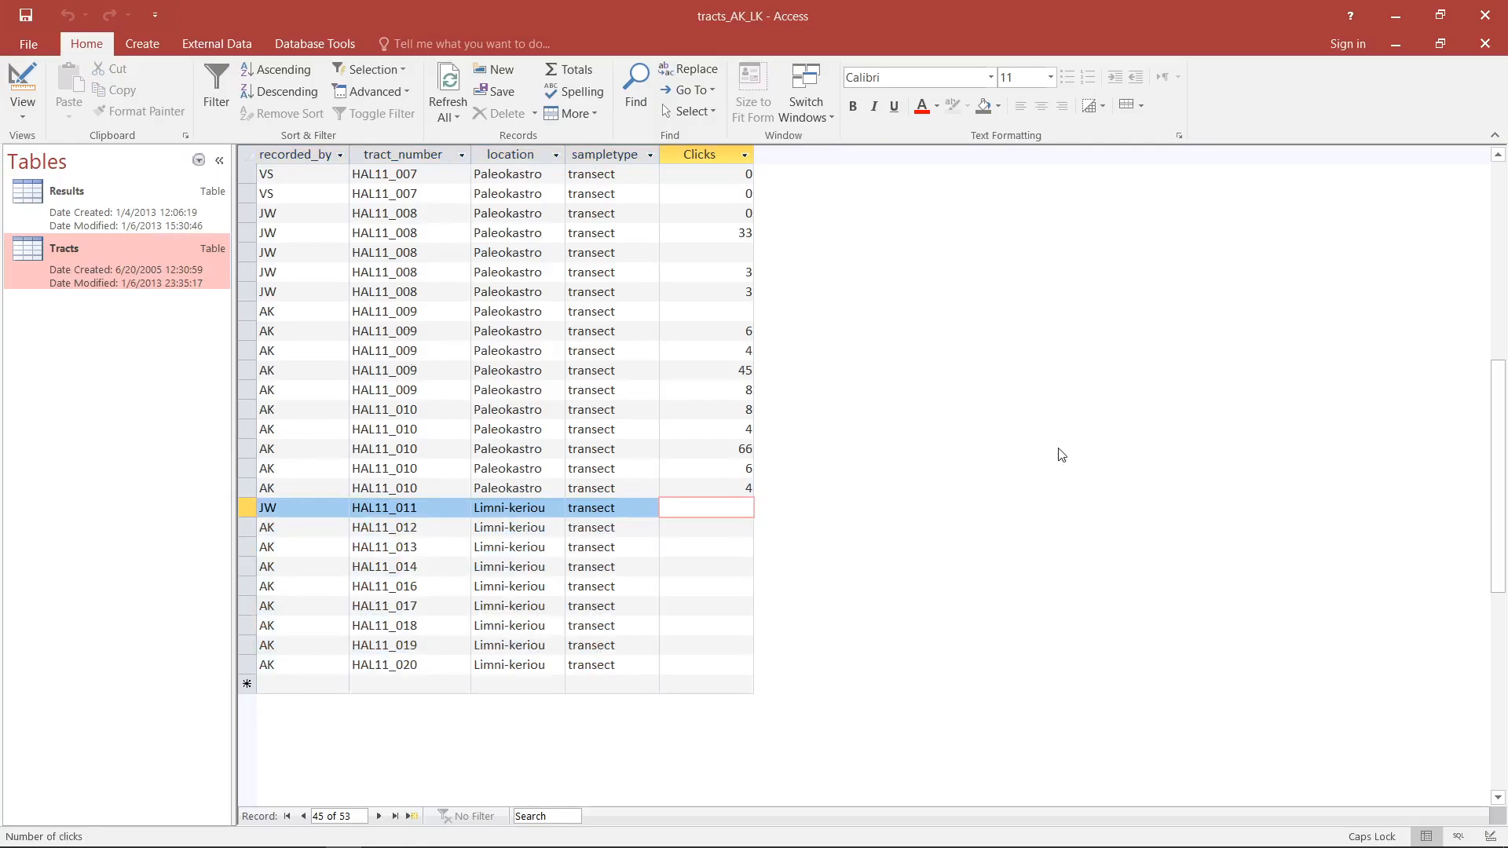
- Return to Design View, enable Totals for the query, and aggregate the Clicks field with Sum
left_click(345, 835)
left_click(26, 82)
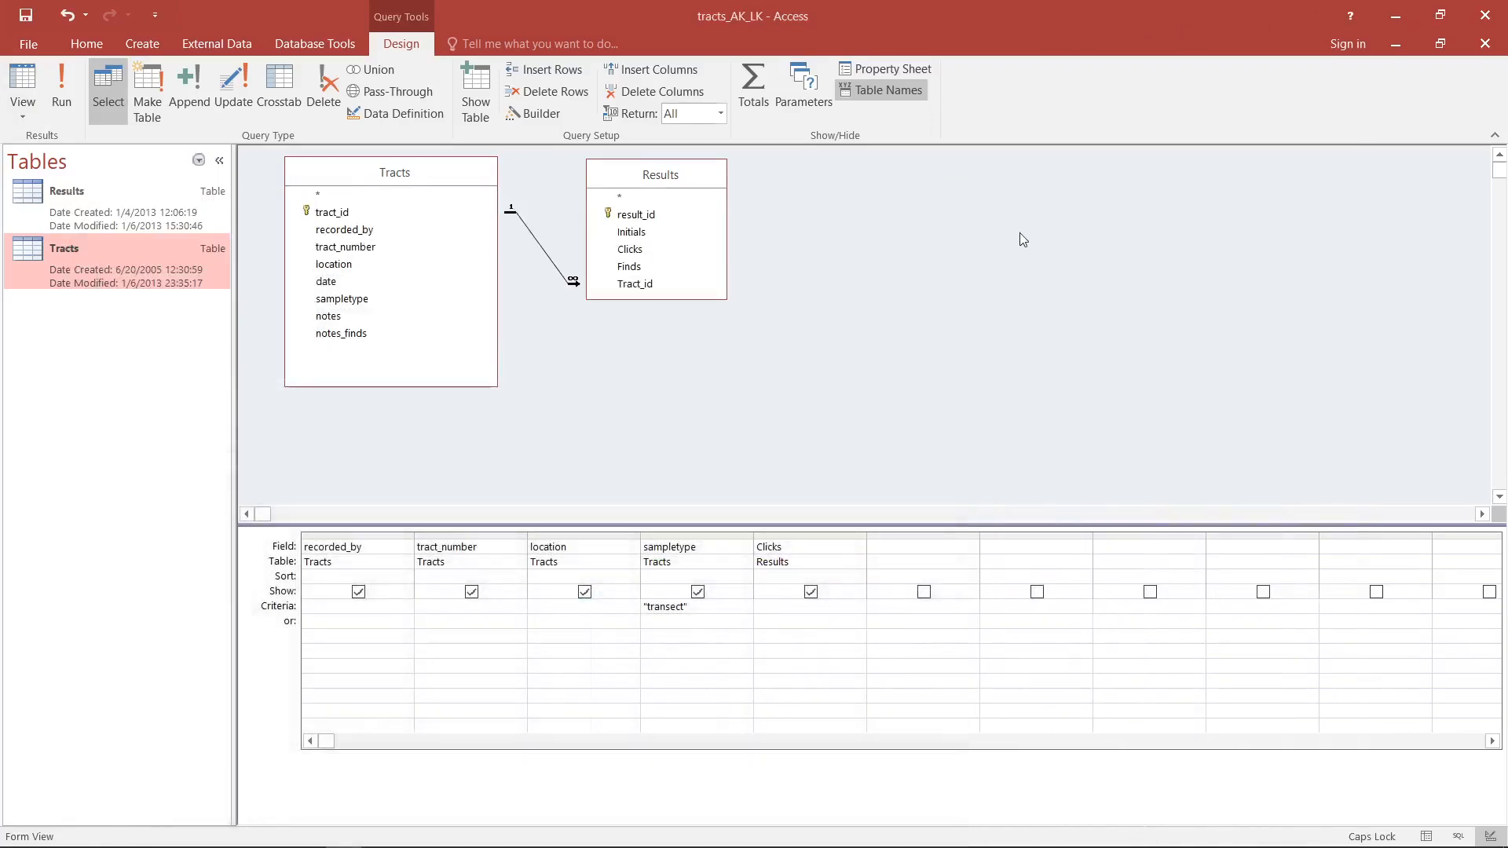
left_click(761, 95)
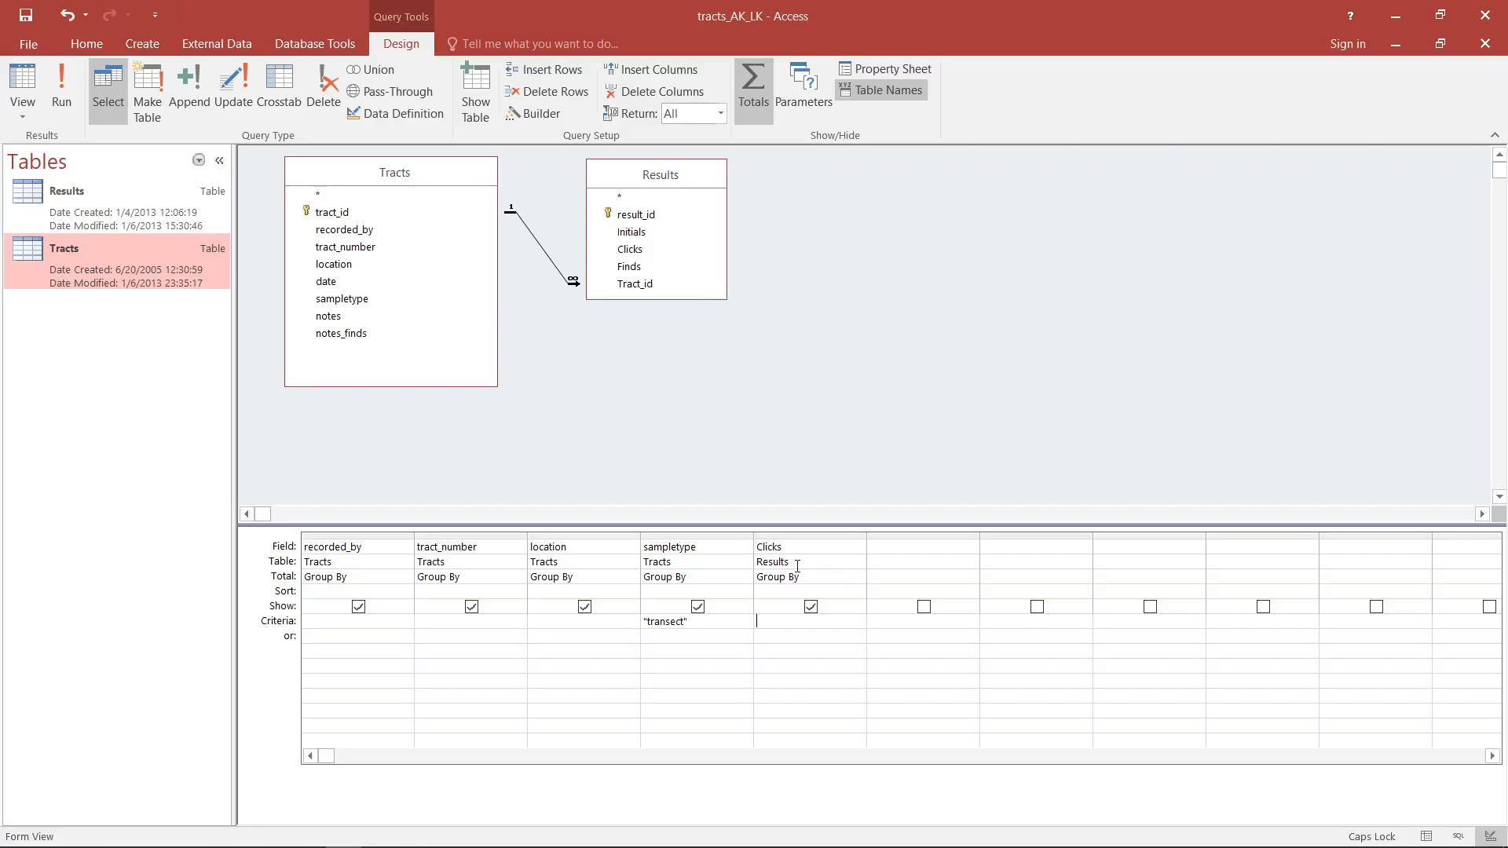
left_click(847, 576)
left_click(858, 578)
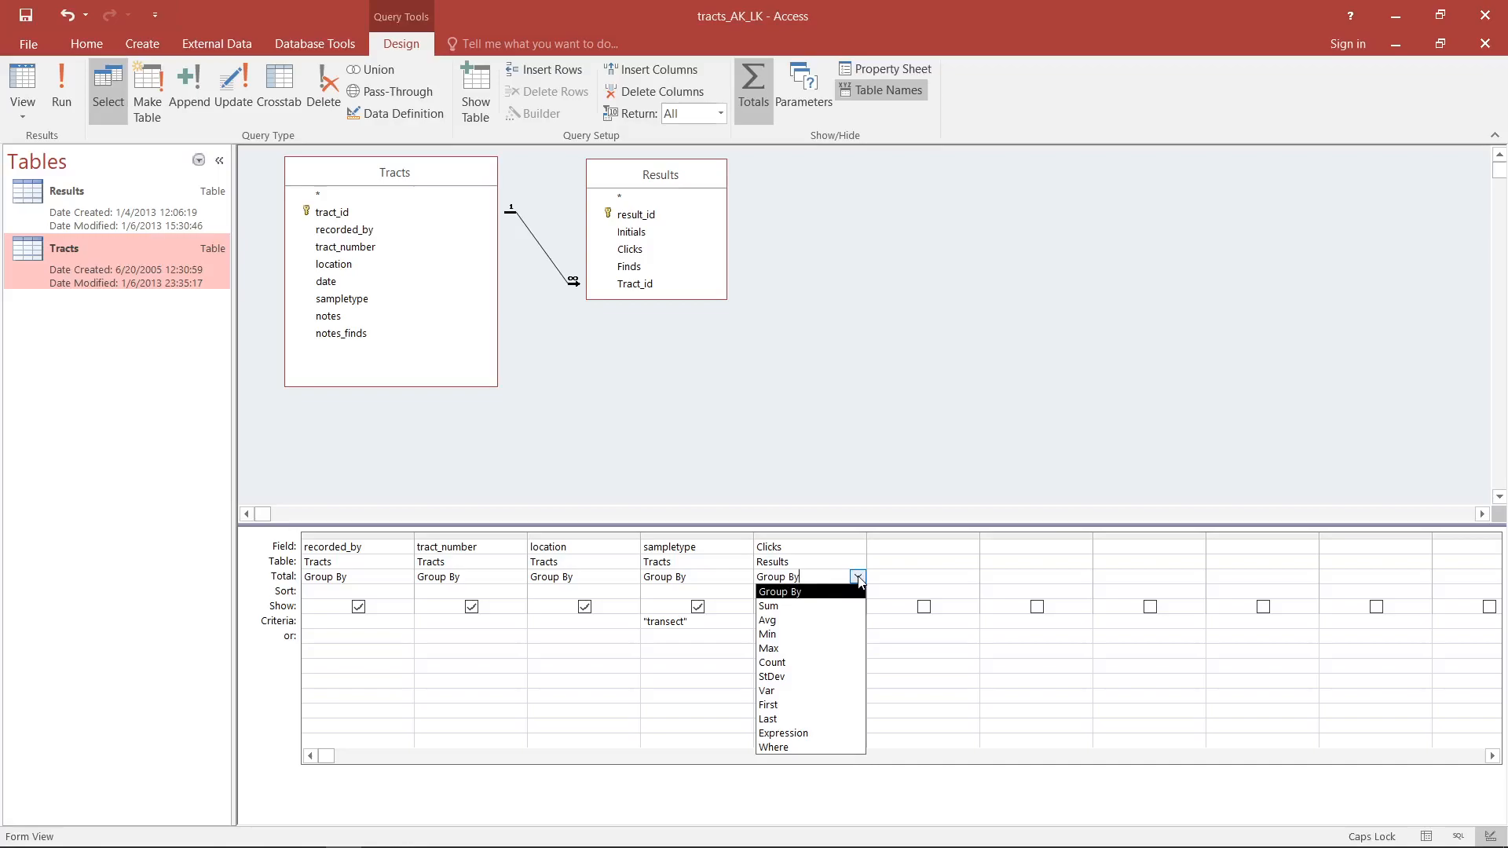
left_click(768, 606)
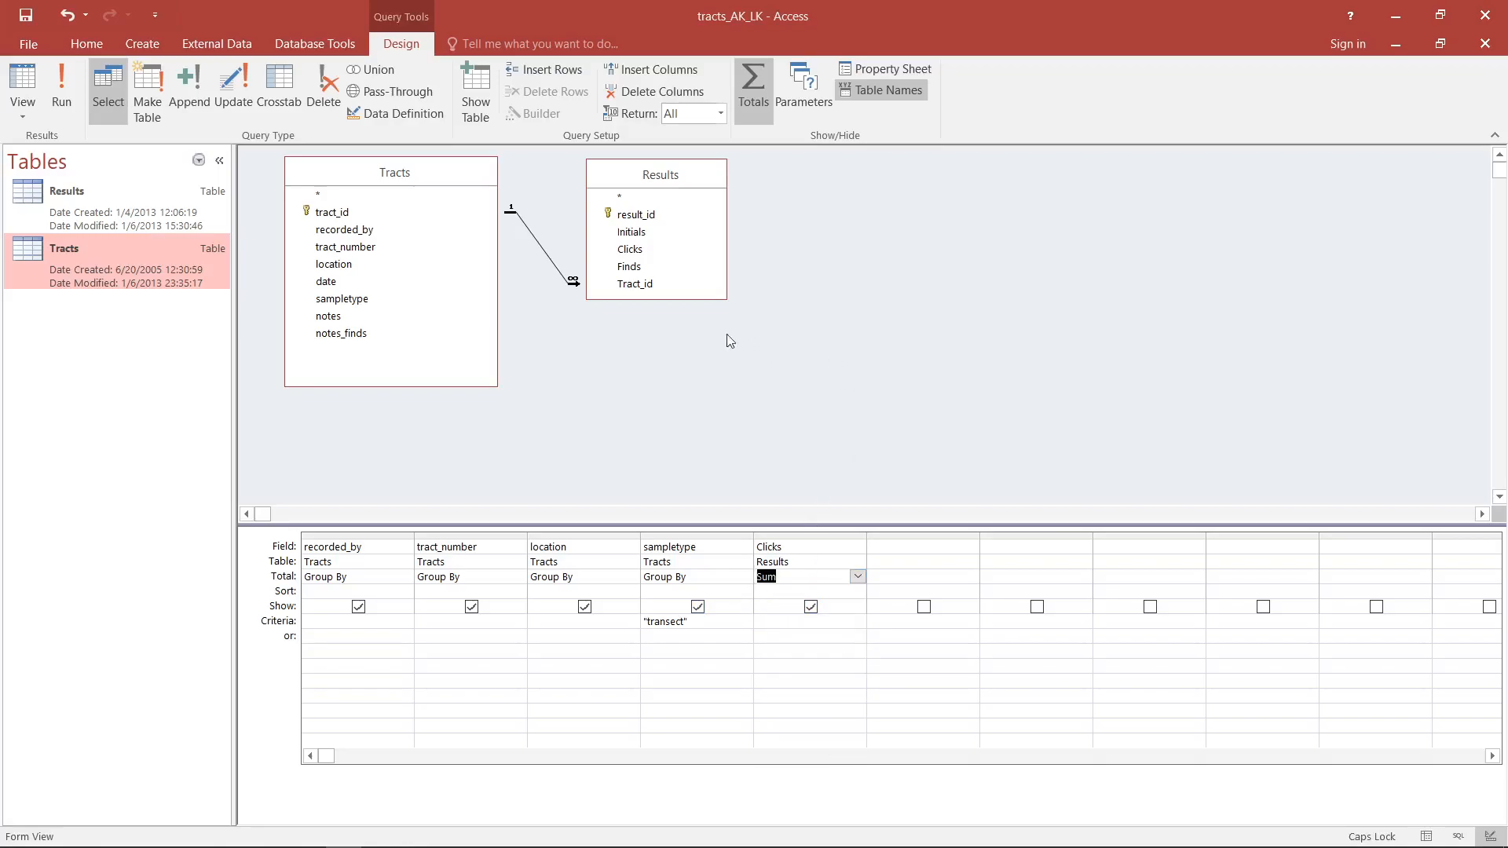
- Display the totals query's records and examine how the first row is grouped by recorder, tract number, location and sample type
left_click(23, 81)
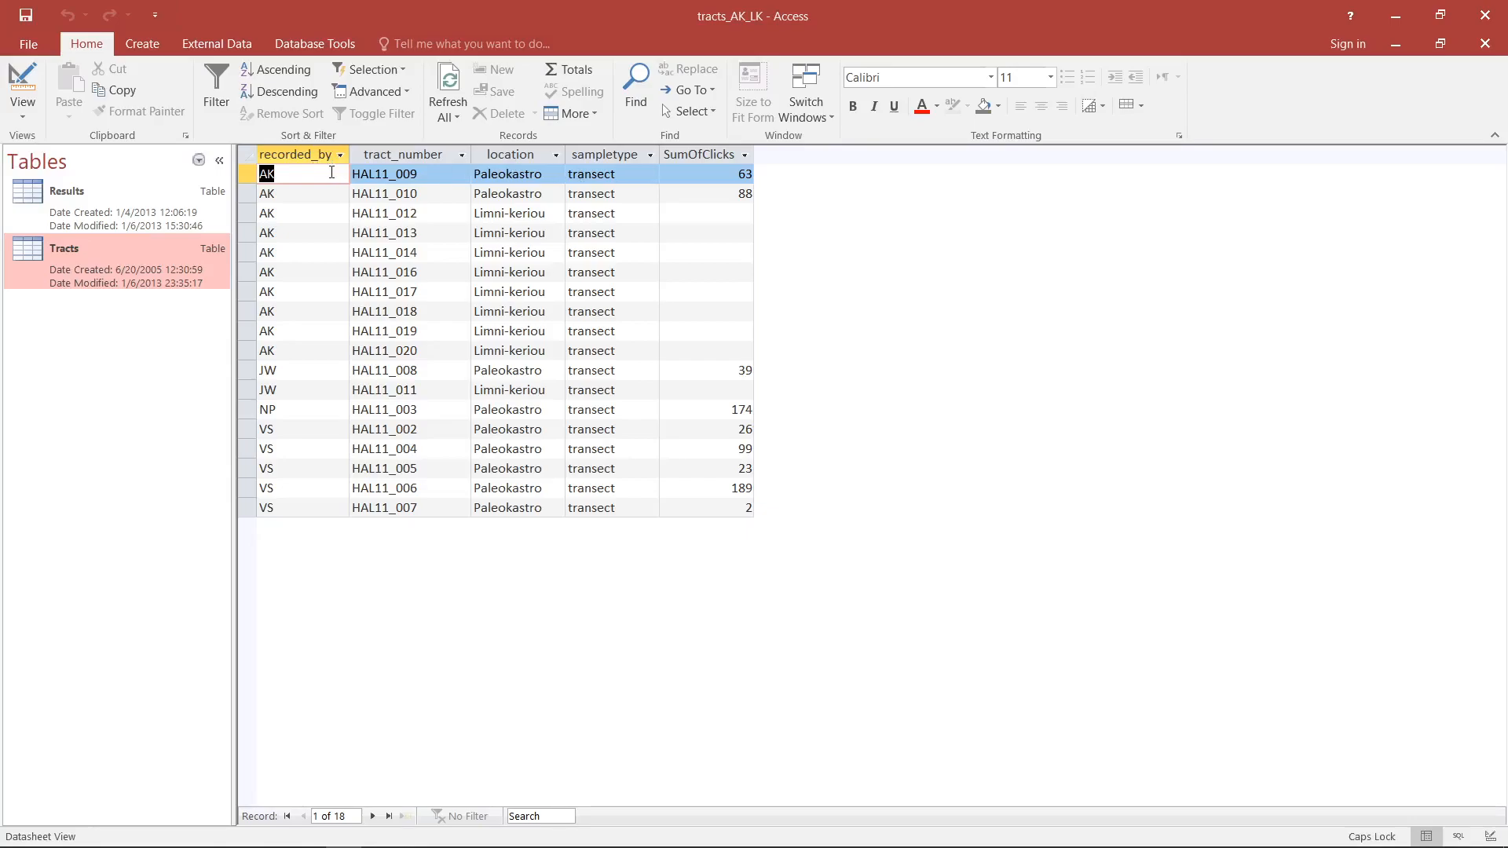
left_click(449, 175)
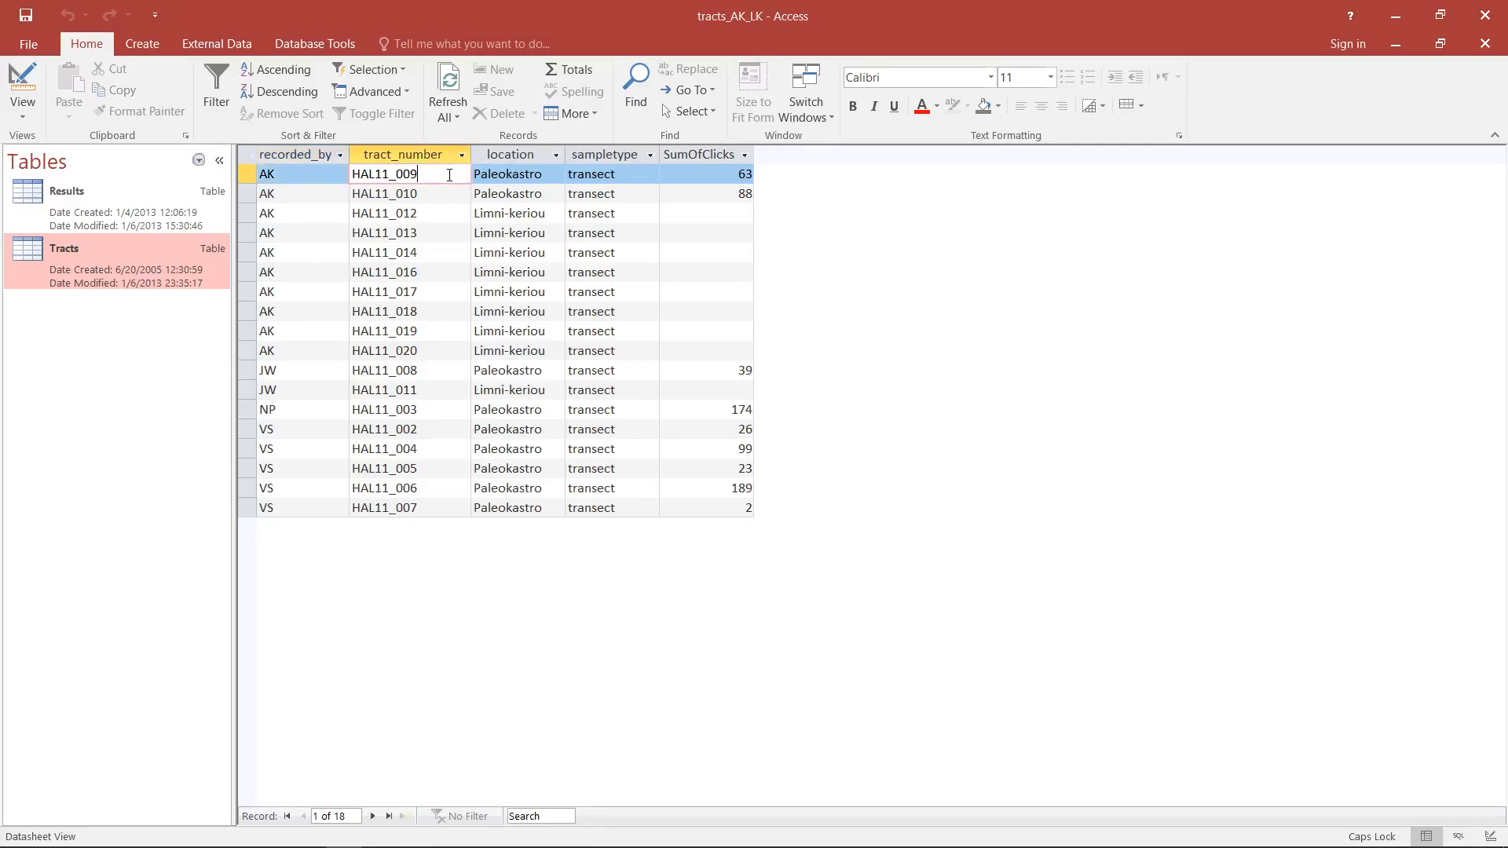
left_click(540, 173)
left_click(627, 173)
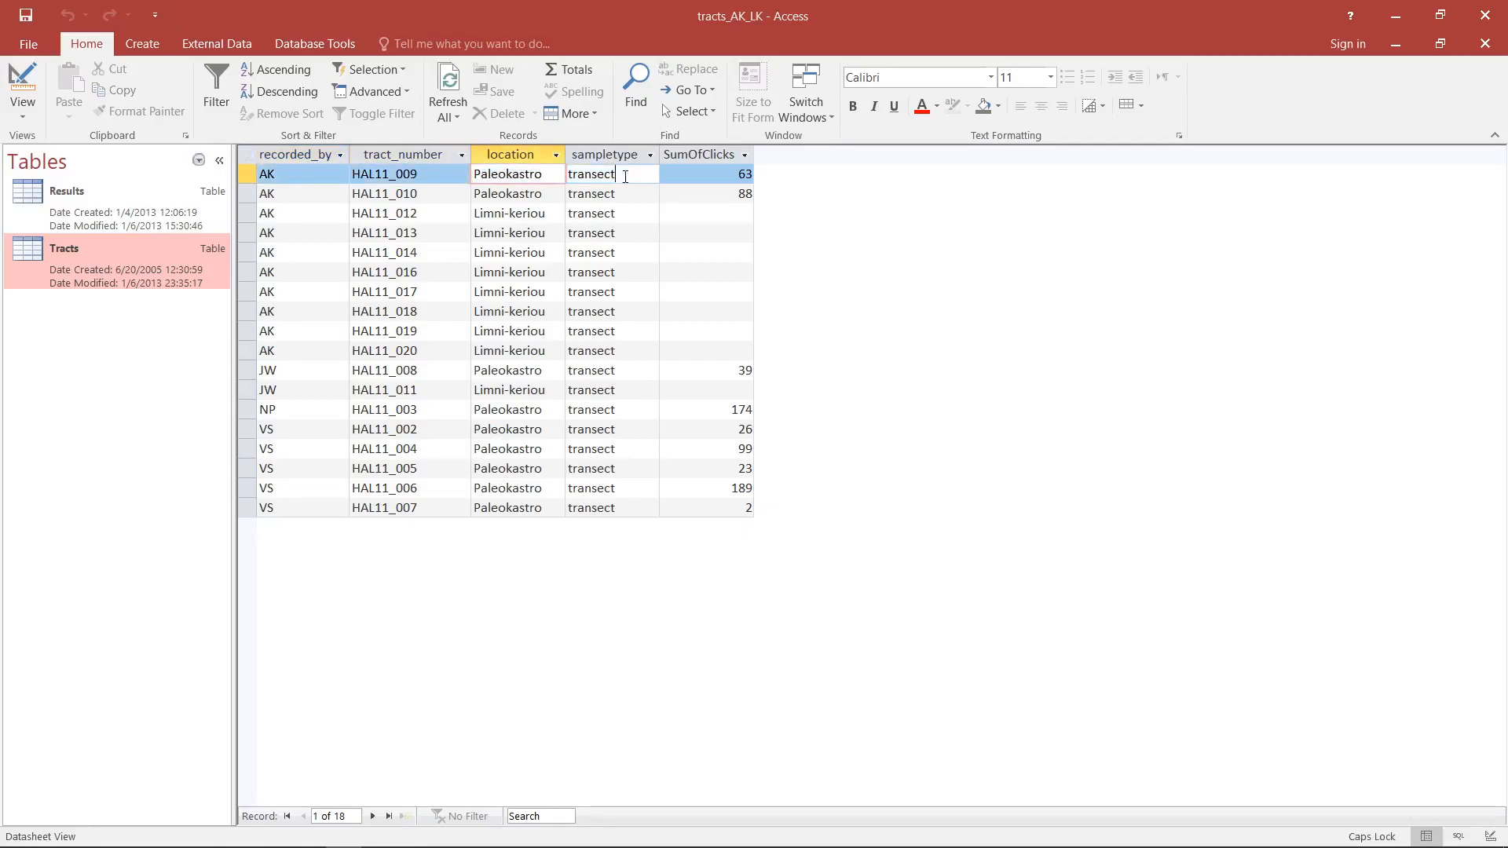
left_click(319, 174)
left_click(384, 174)
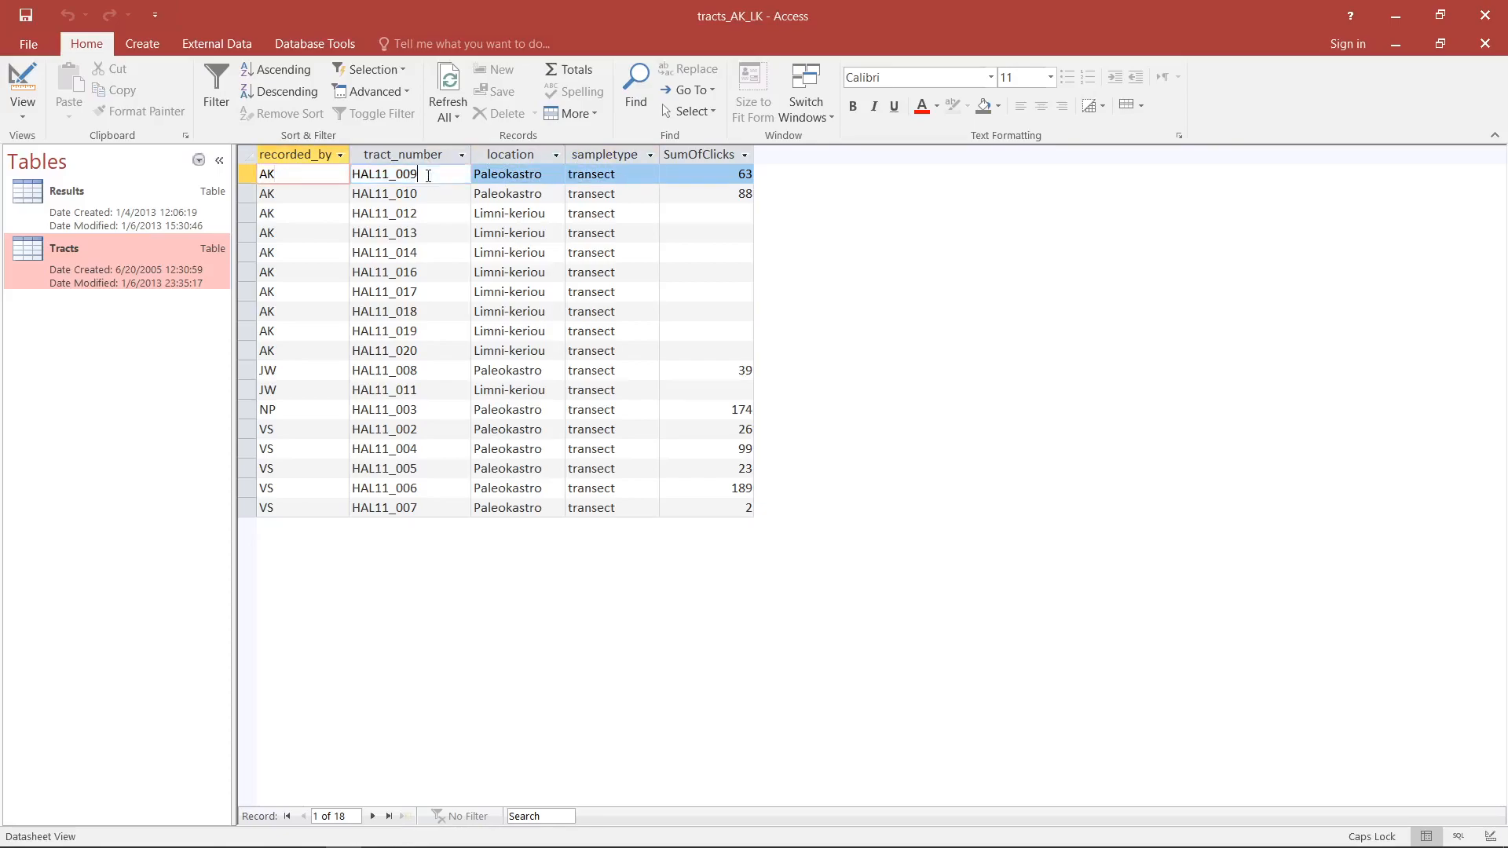
left_click(416, 174)
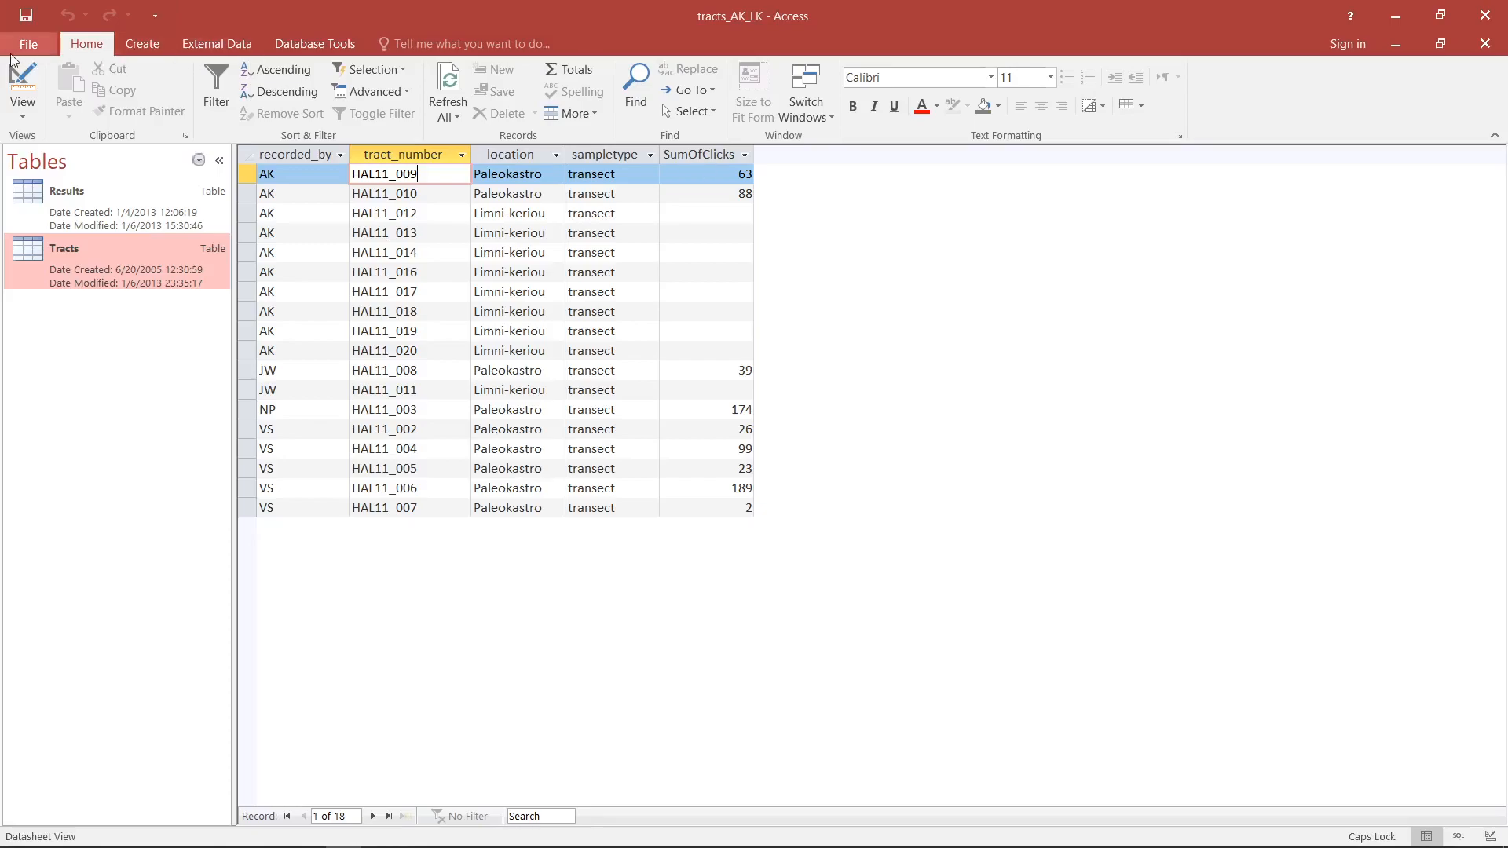
- Return to Design View and remove the Results table from the query
left_click(35, 73)
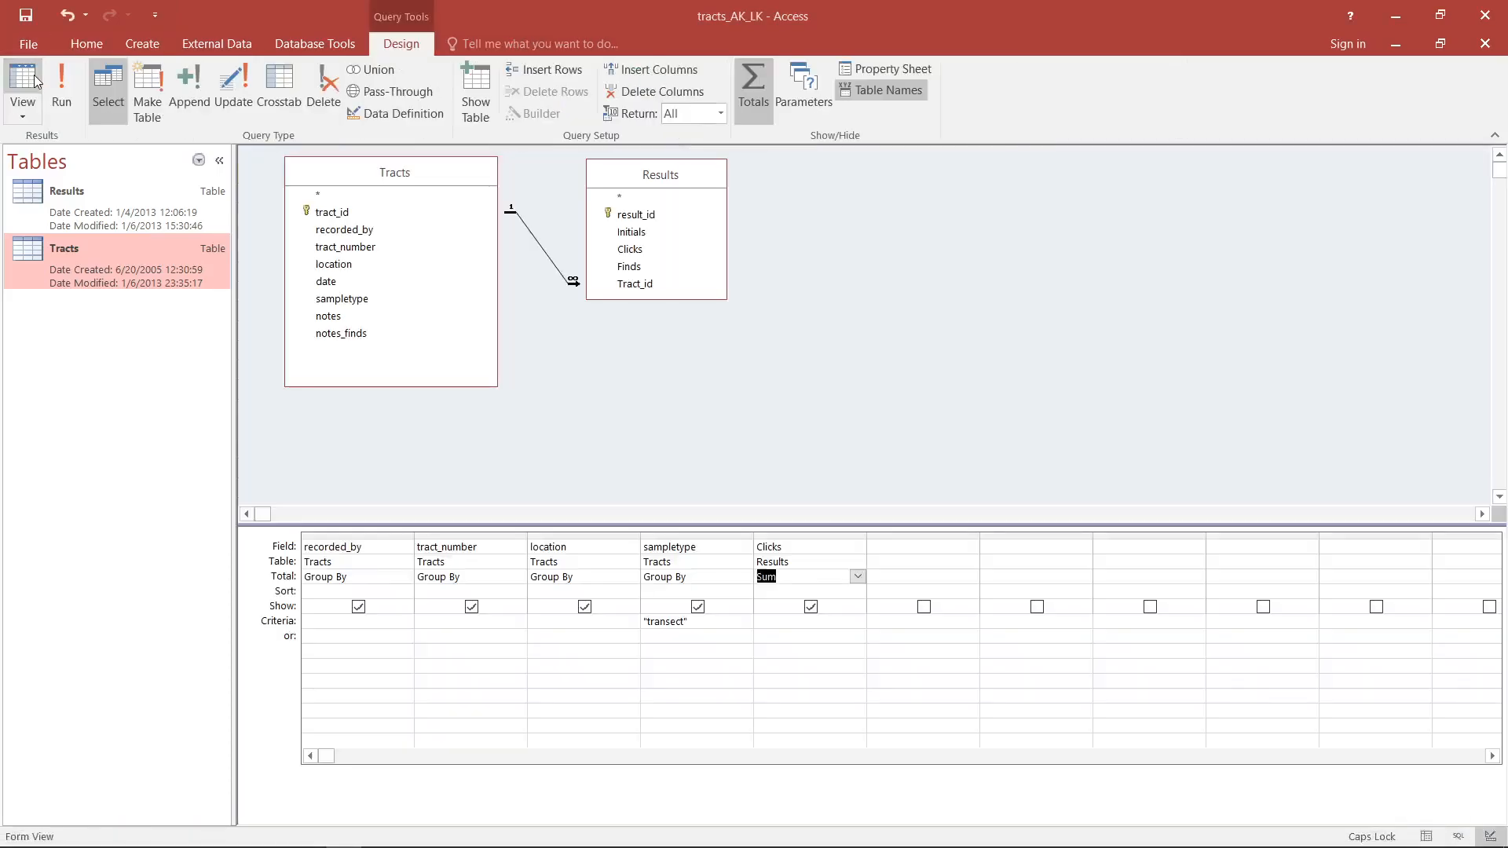
left_click(860, 578)
left_click(639, 176)
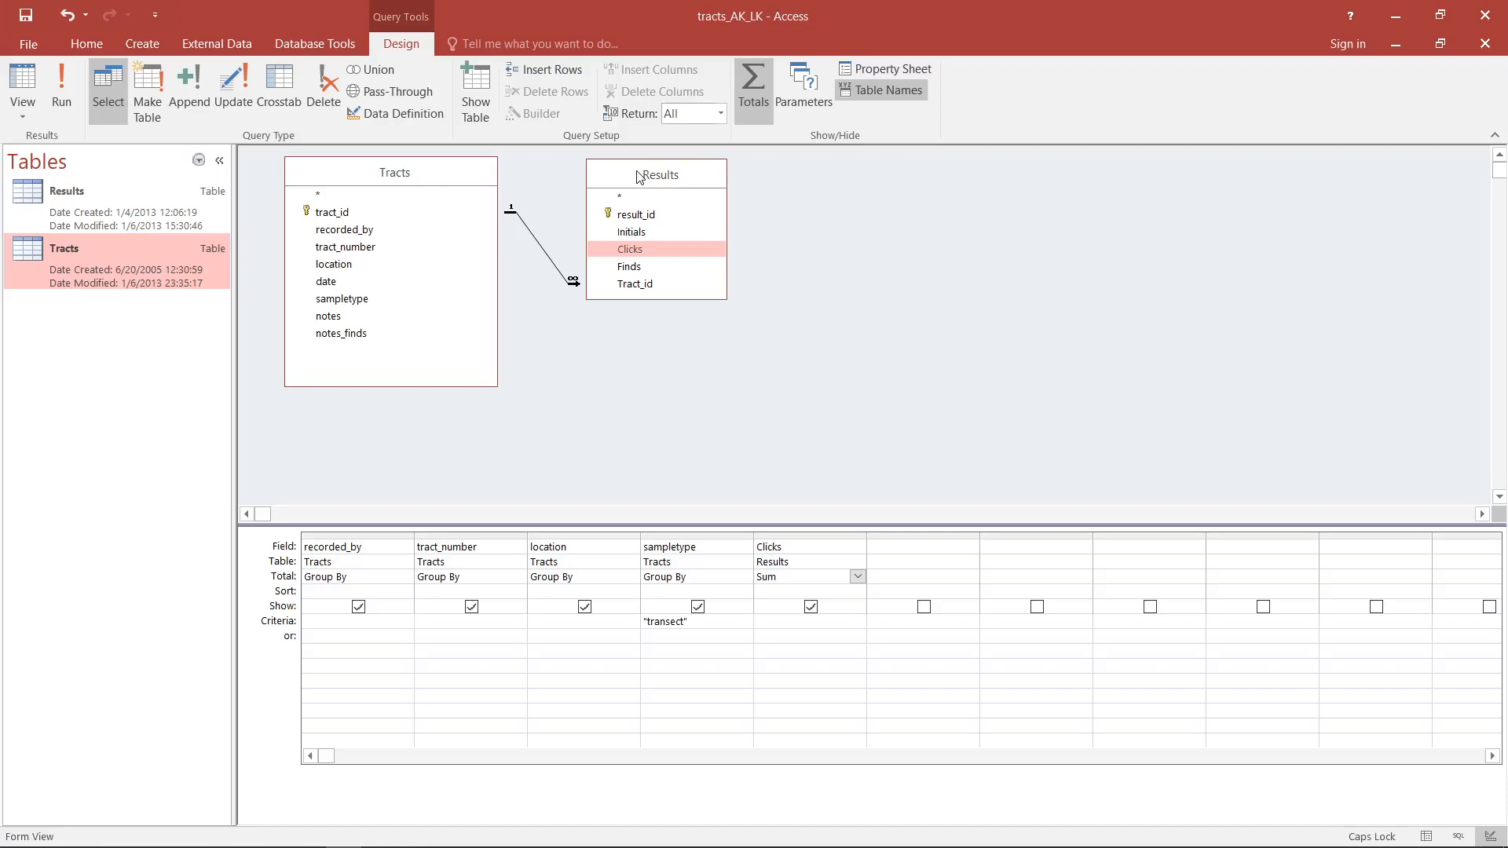
left_click_drag(639, 176, 653, 192)
key("Delete")
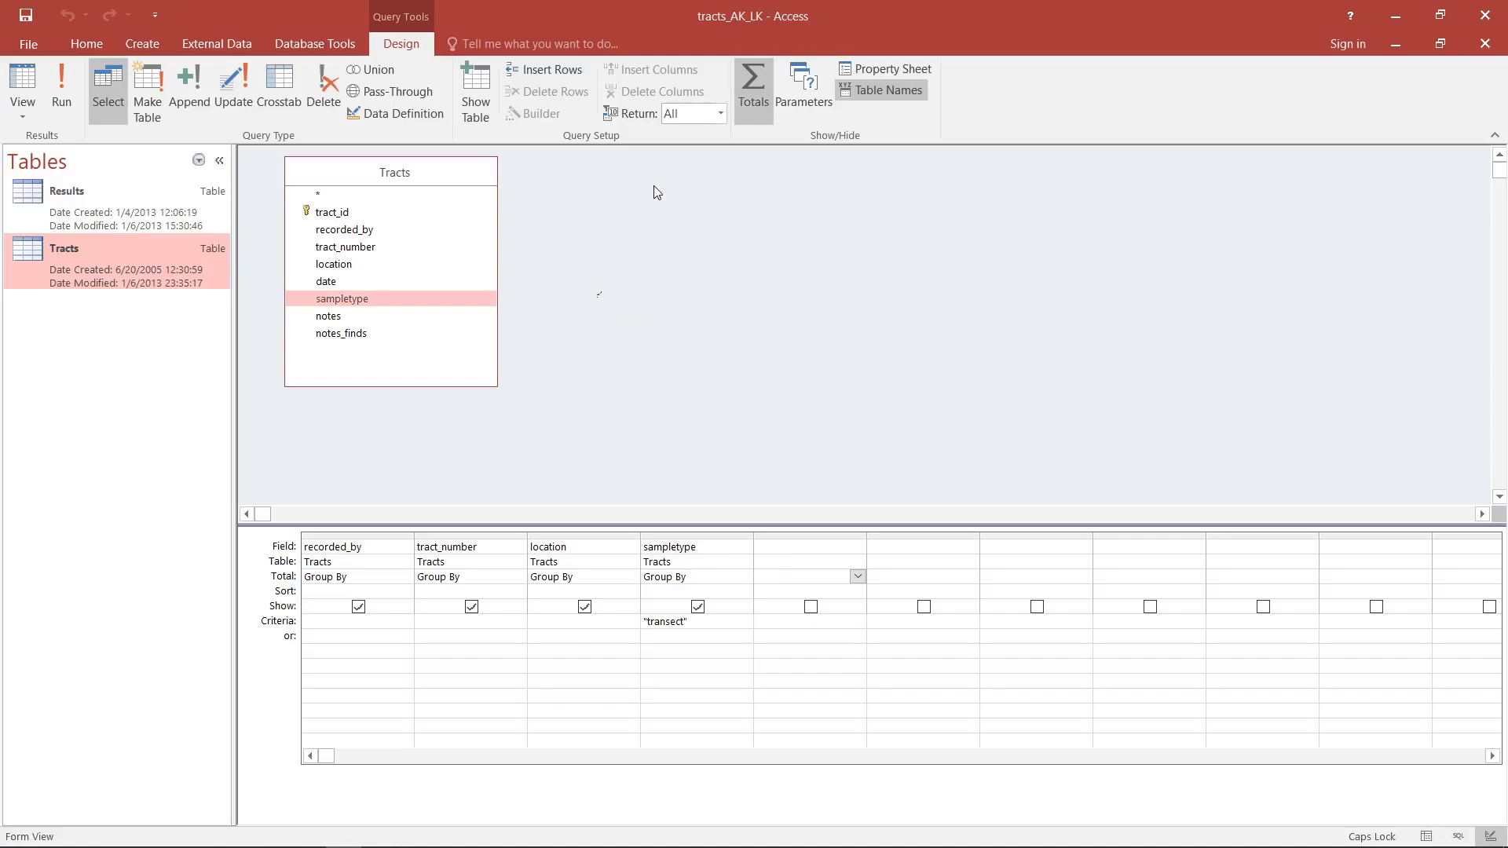
- Delete the recorded_by and tract_number columns from the query design grid
left_click(440, 213)
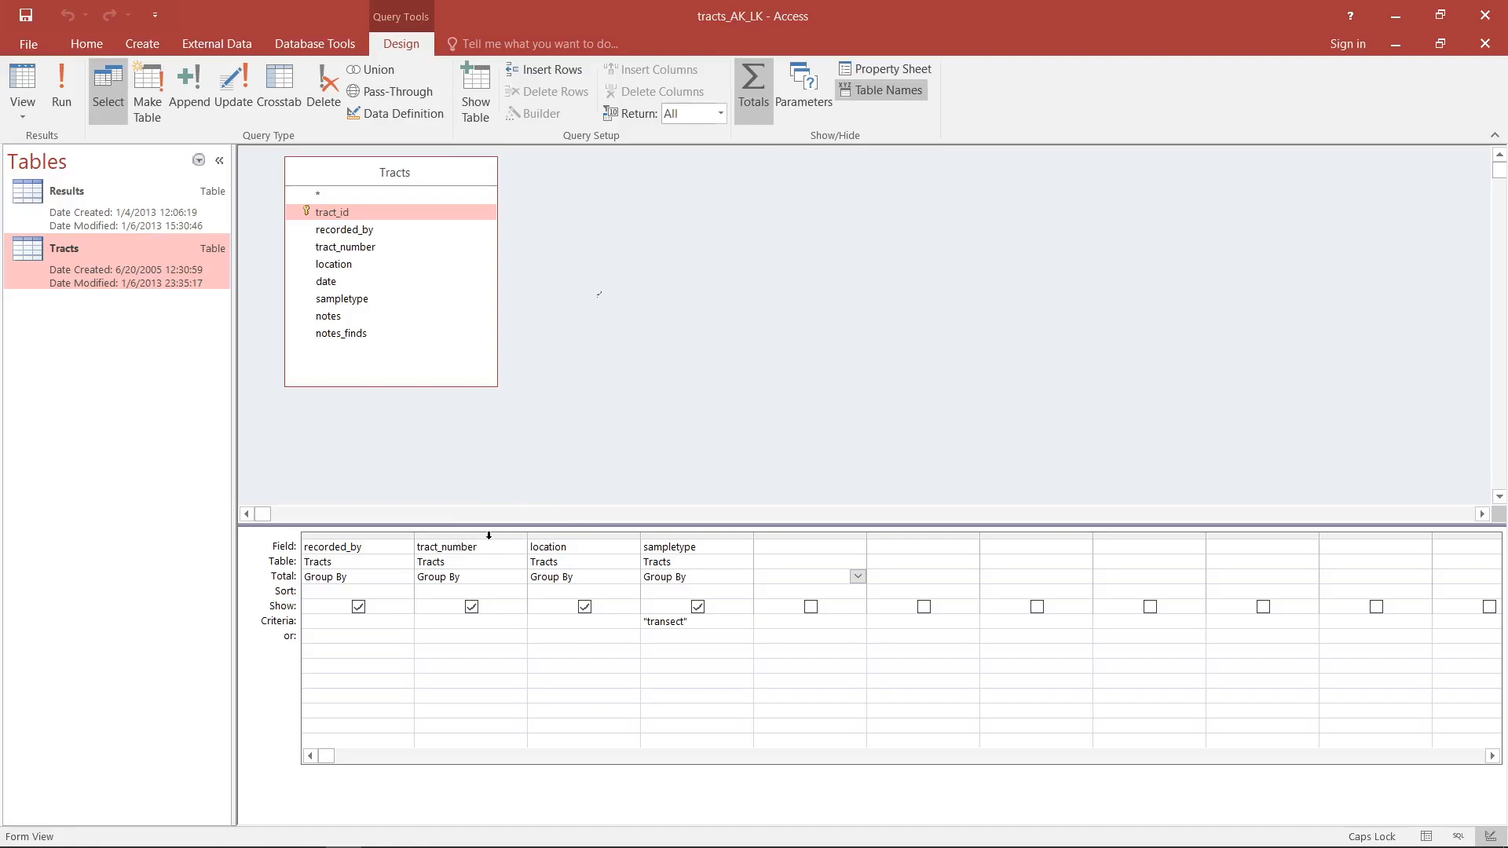
left_click_drag(488, 535, 438, 517)
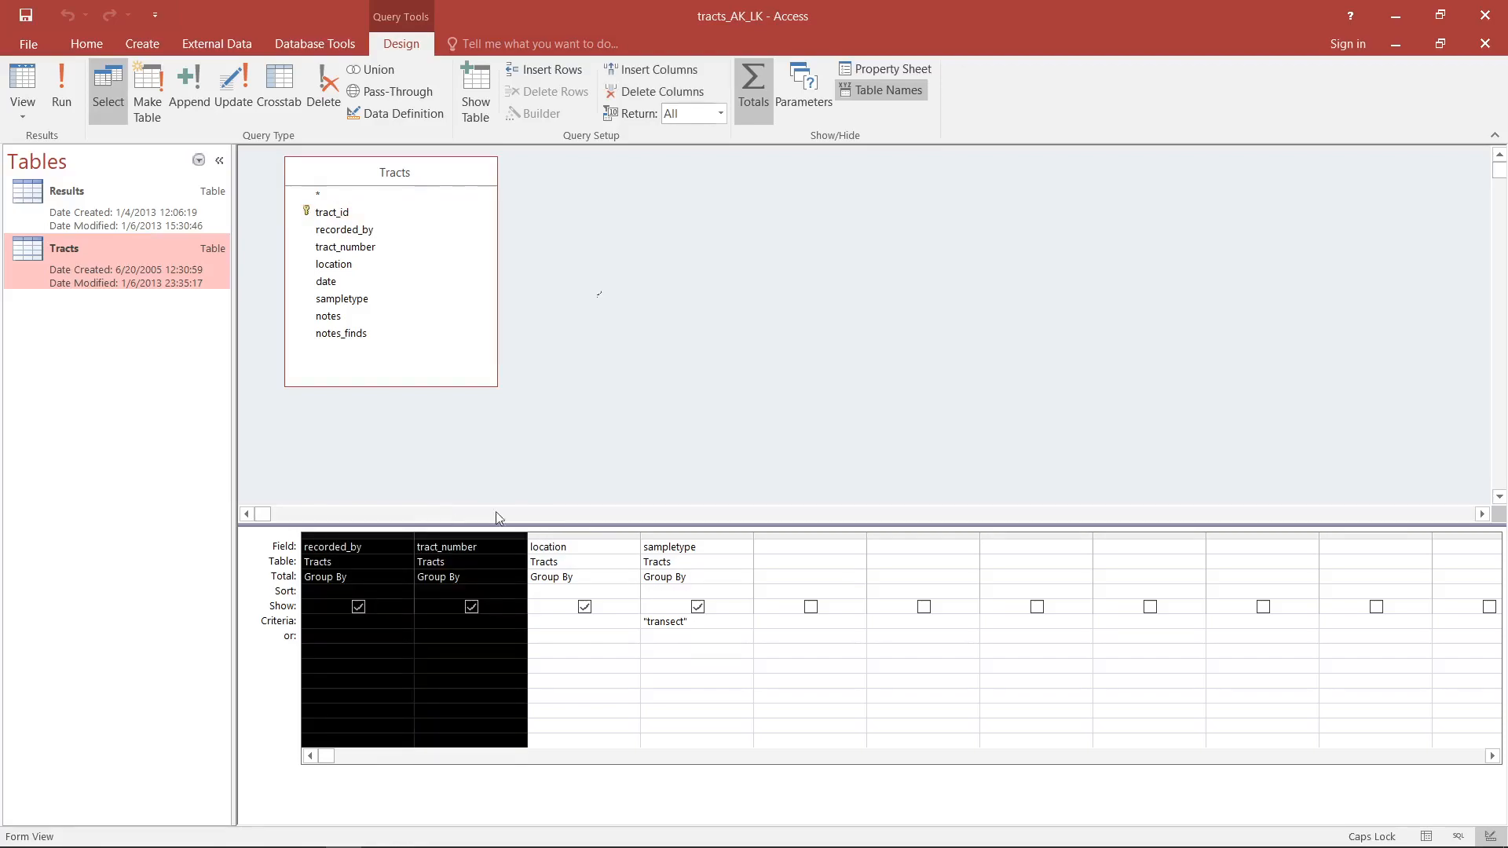
key("Delete")
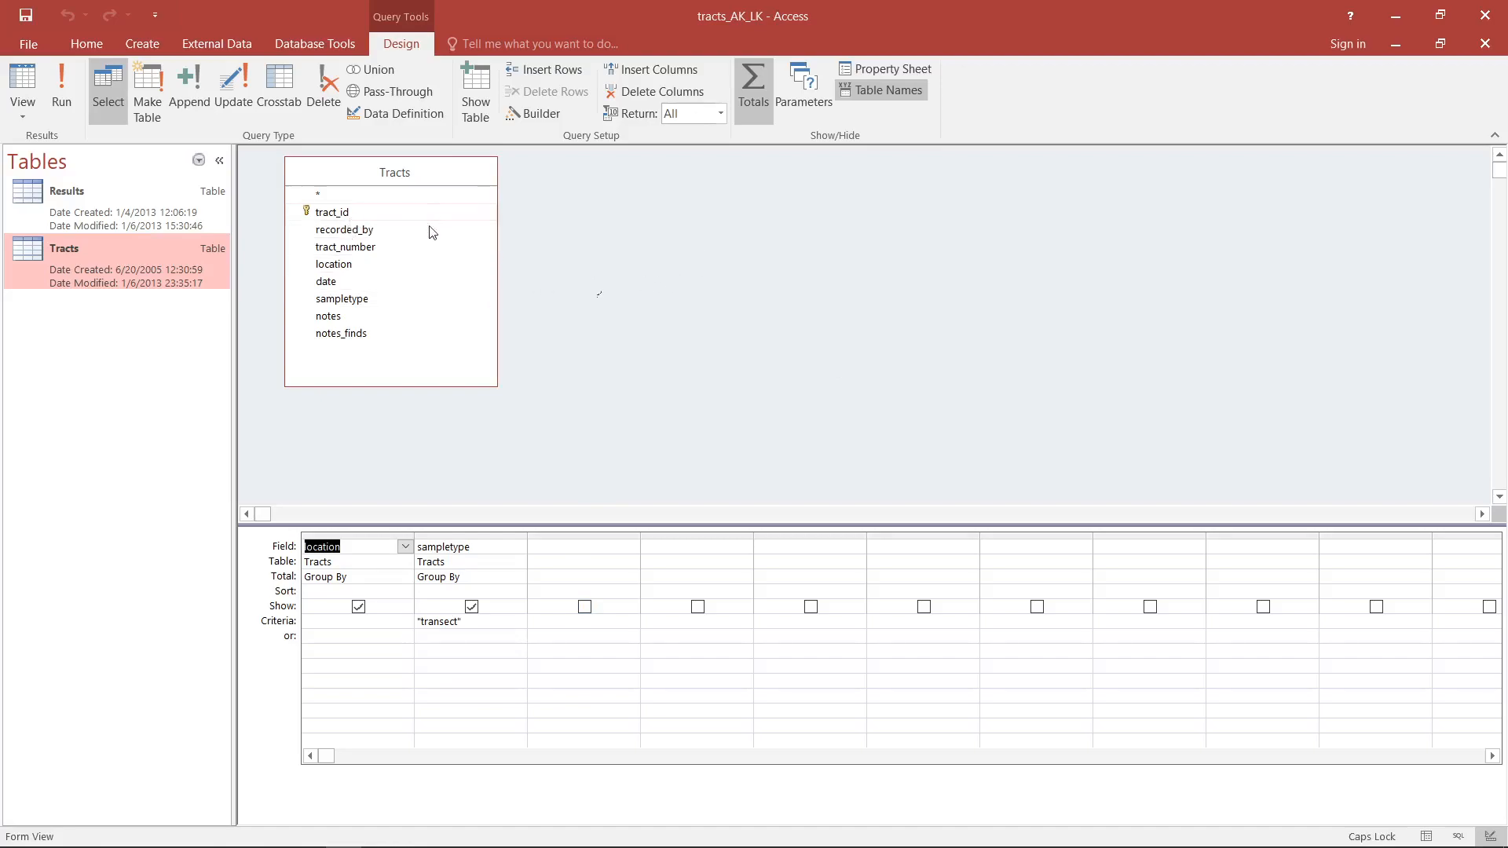
- Add the tract_number field from Tracts back to the query and set its total to Count
double_click(394, 248)
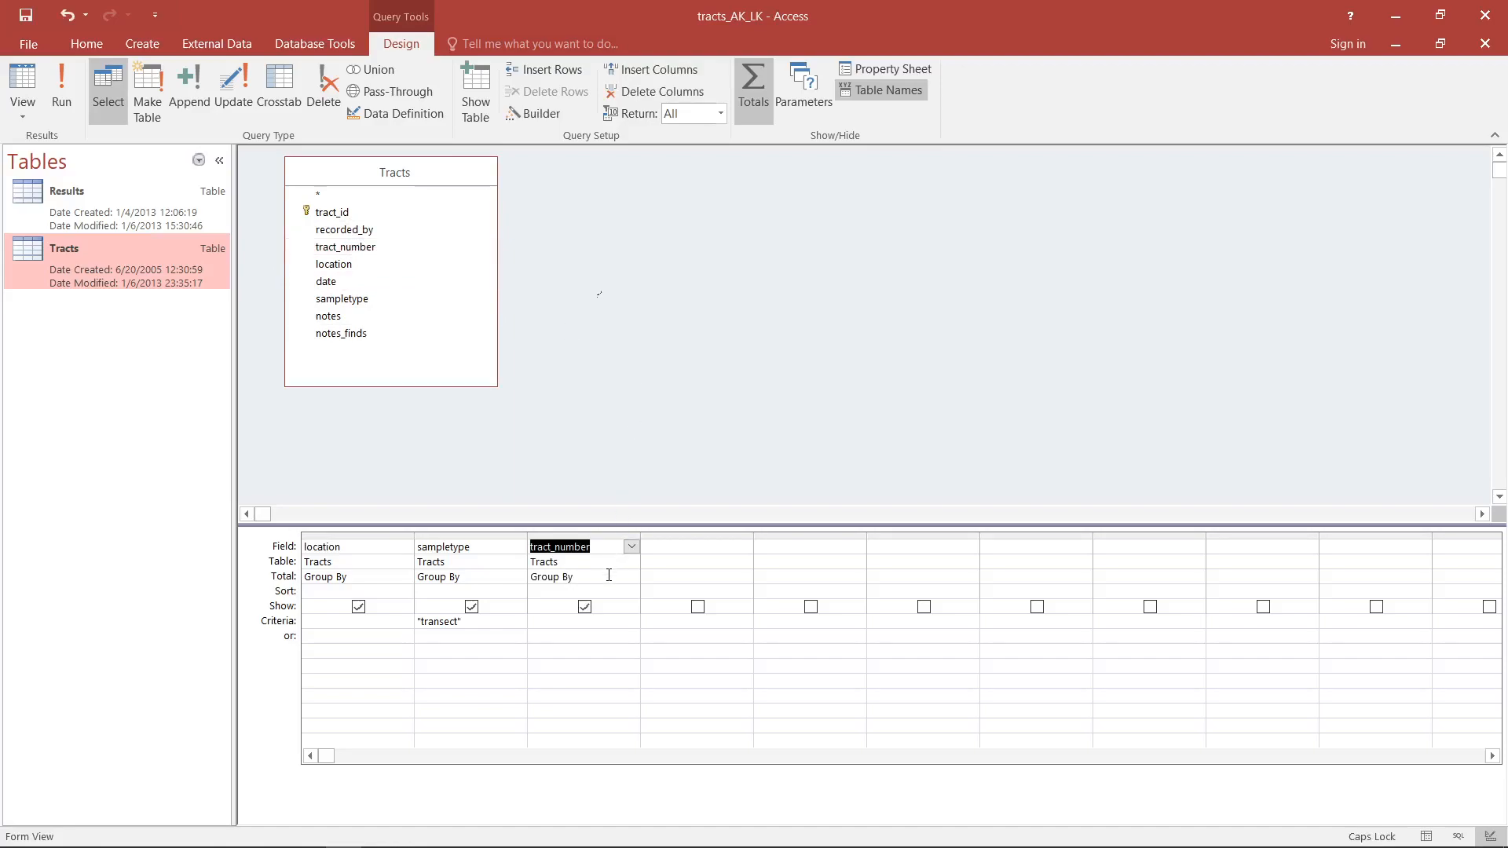
left_click(609, 576)
left_click(632, 578)
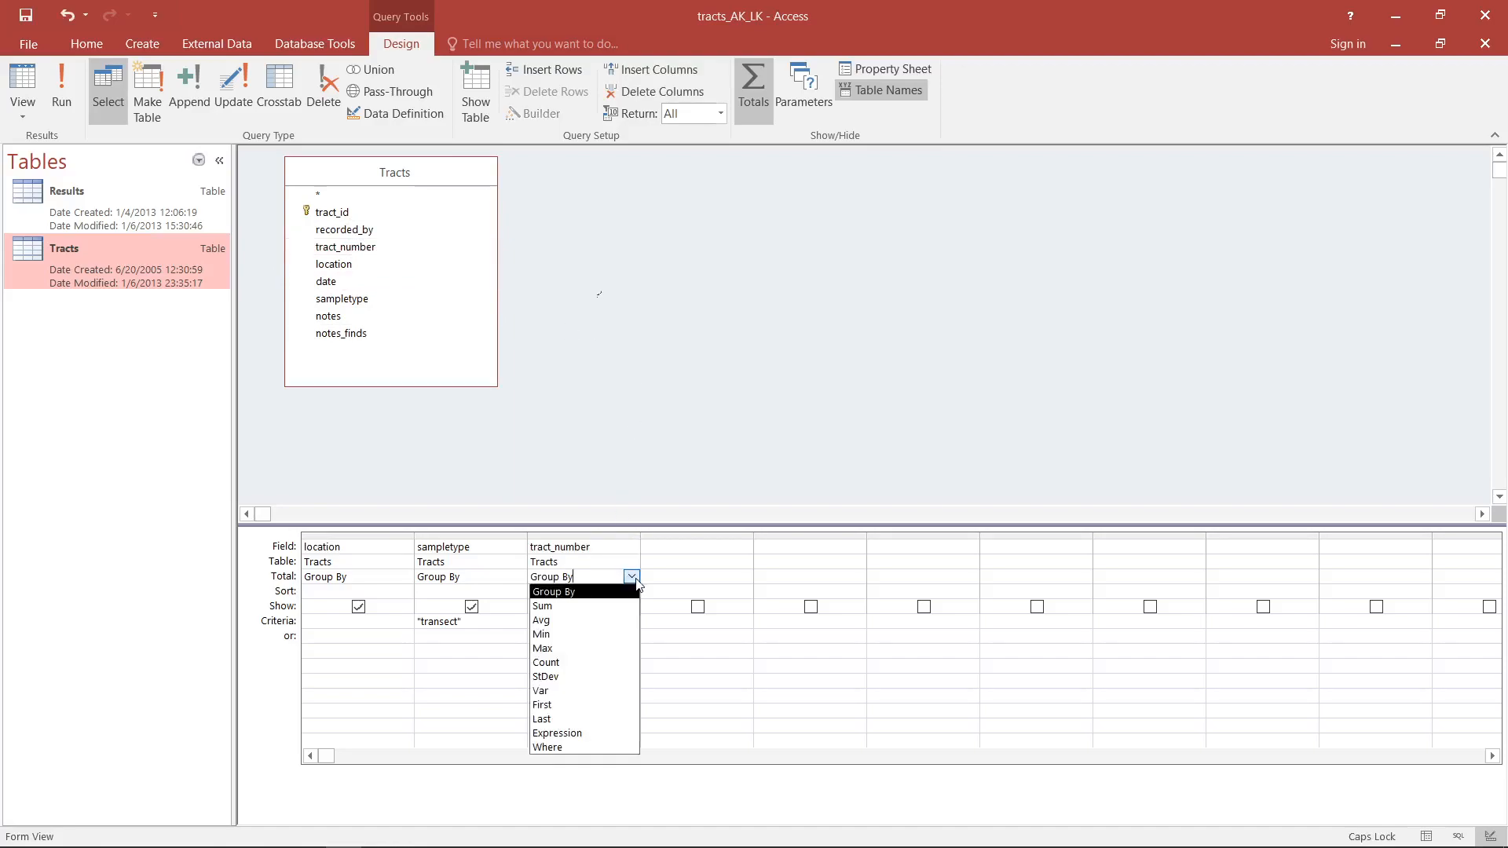
left_click(590, 667)
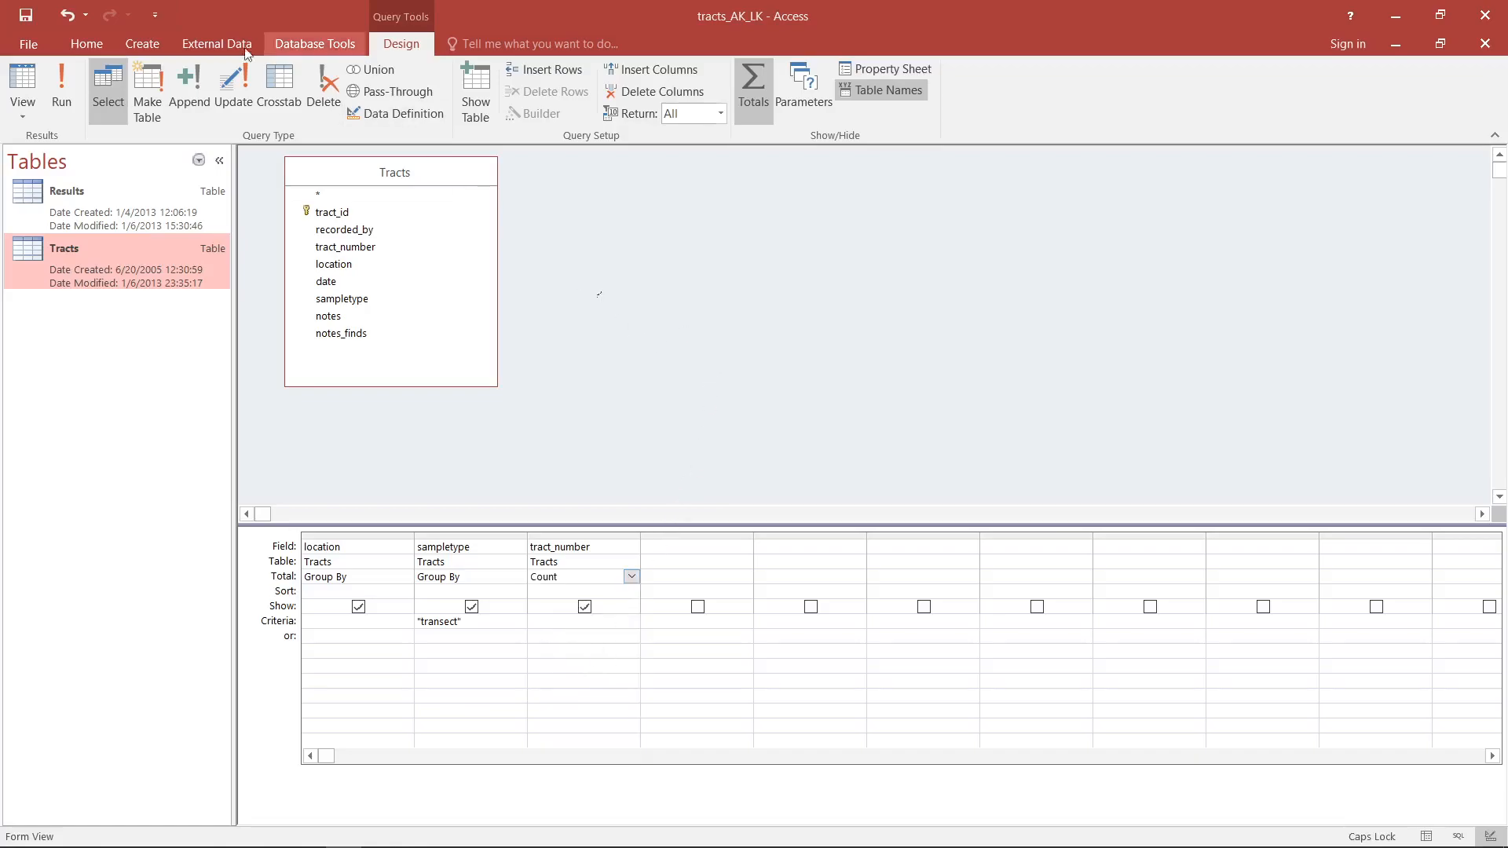
- Display the query's records and compare the transect tract counts for Limni-keriou and Paleokastro
left_click(23, 79)
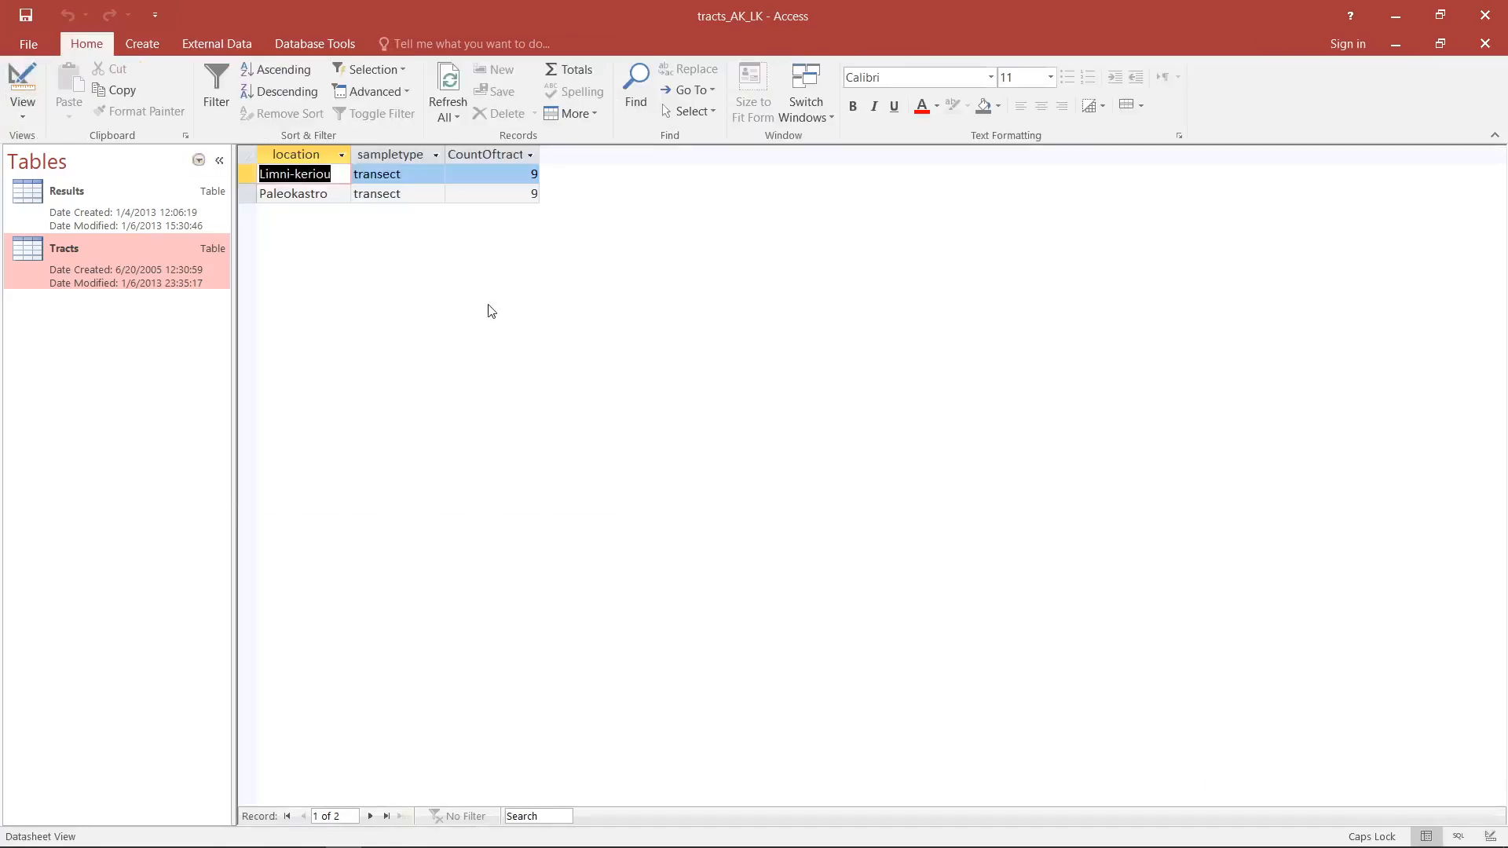
left_click(328, 194)
left_click(421, 177)
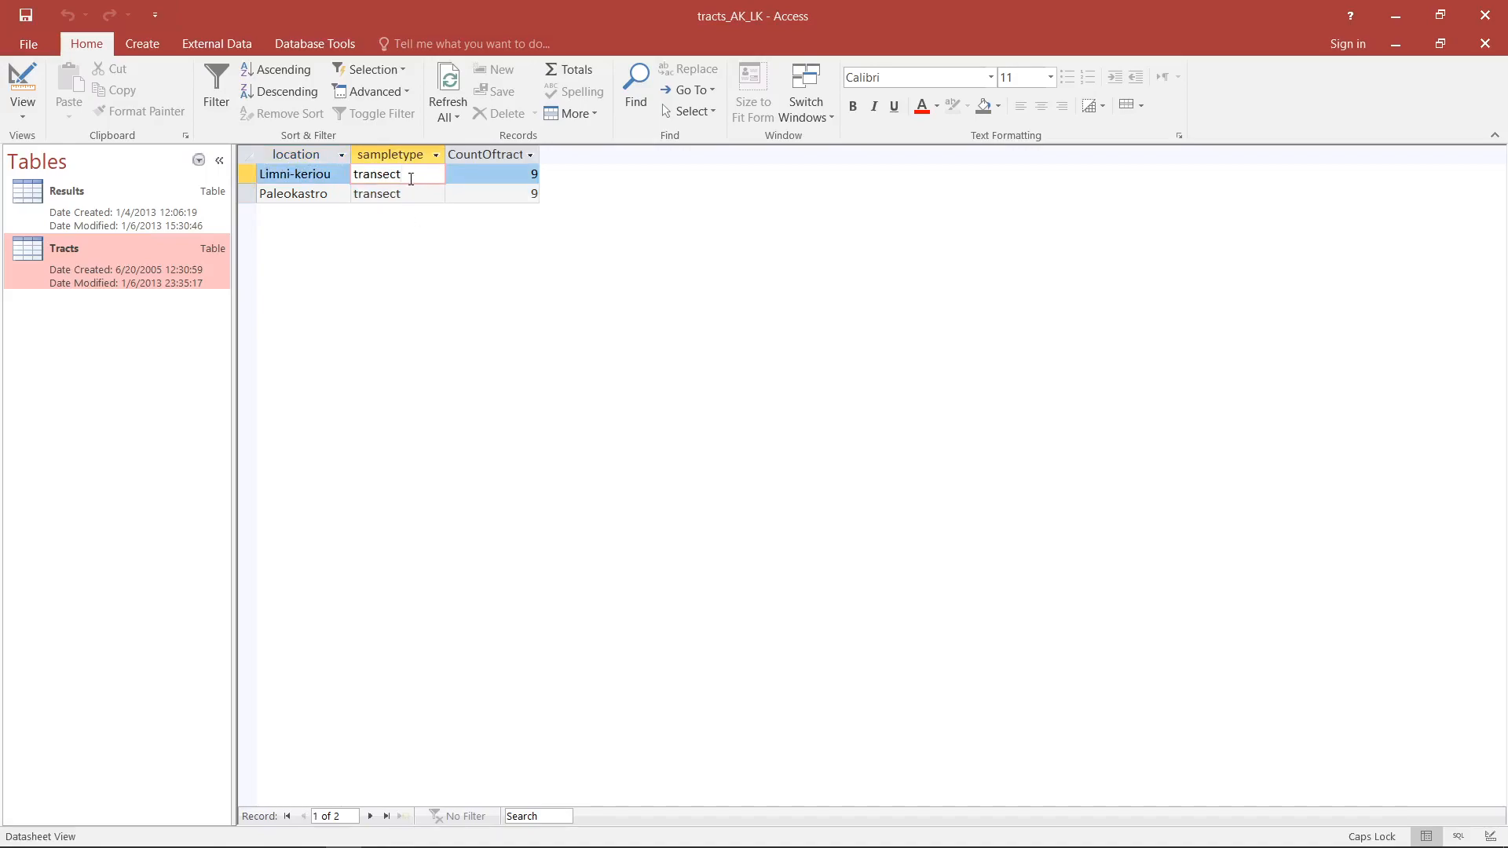
left_click(335, 175)
left_click(336, 194)
left_click(338, 173)
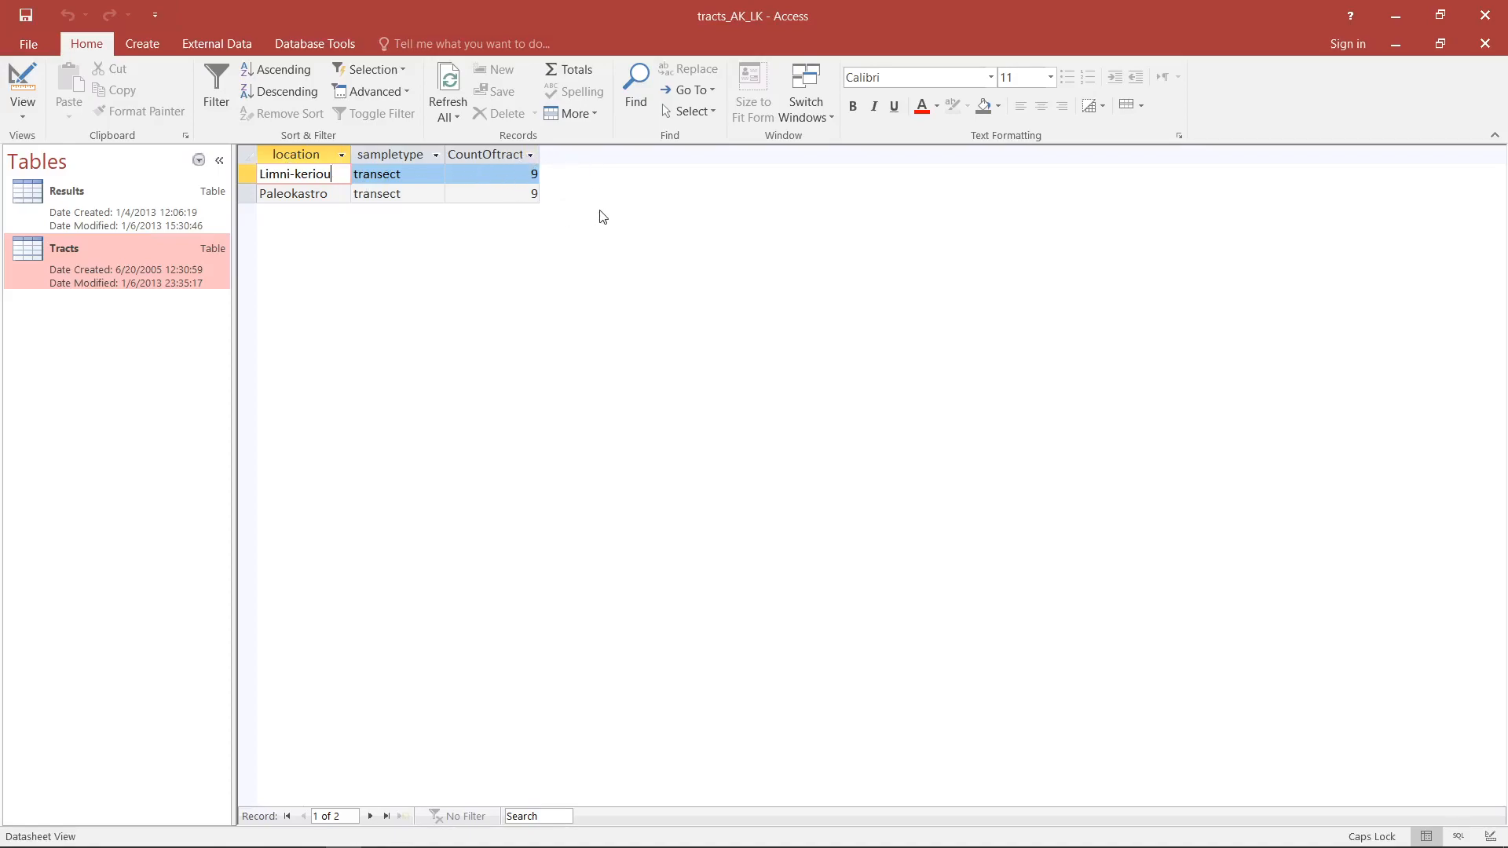
- Return to Design View and add the Results table beside Tracts in the query
left_click(22, 92)
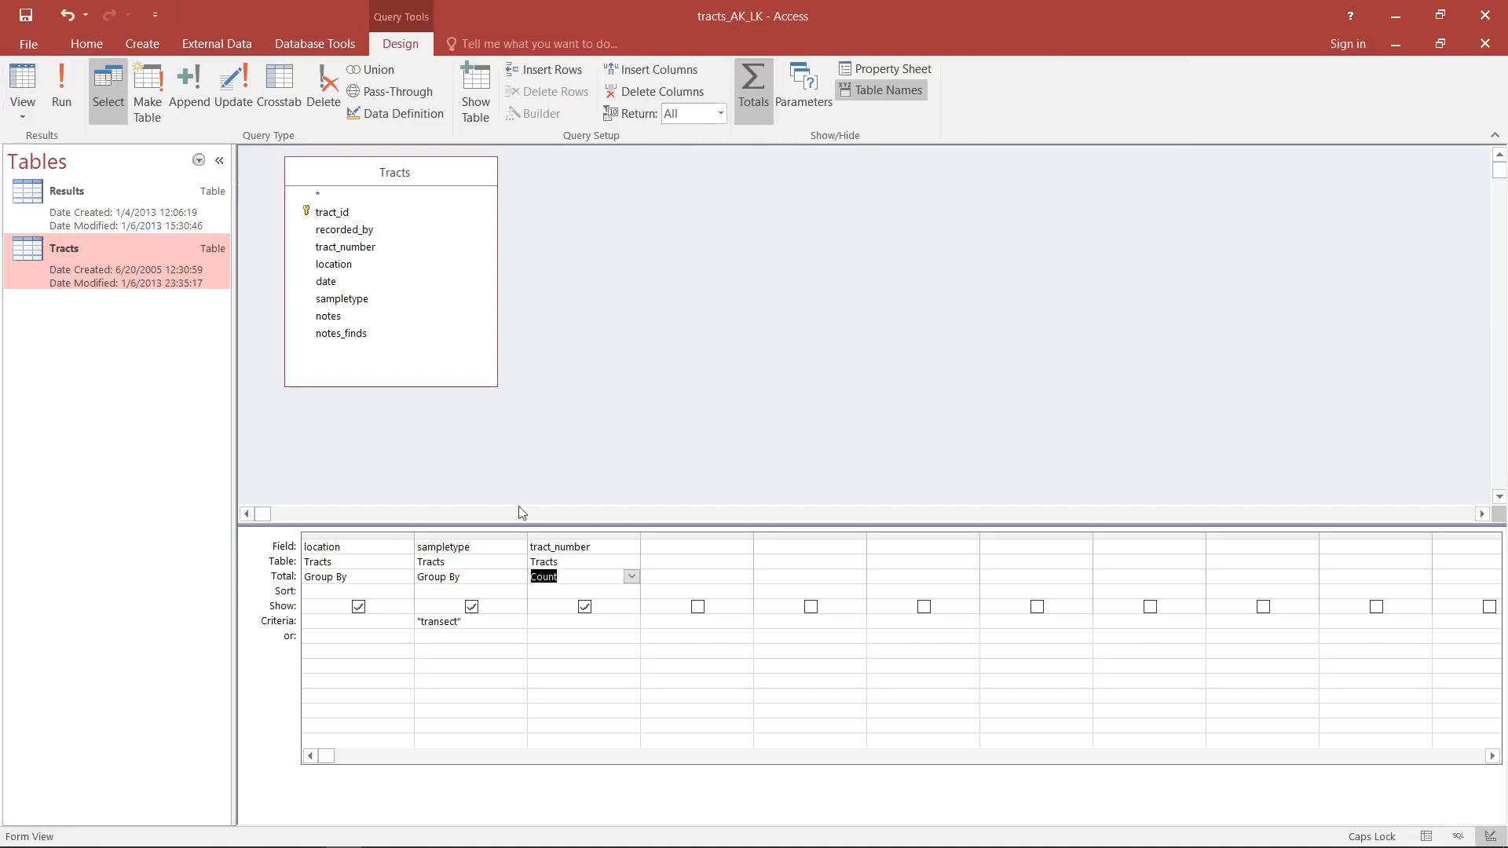
left_click(631, 577)
left_click(505, 619)
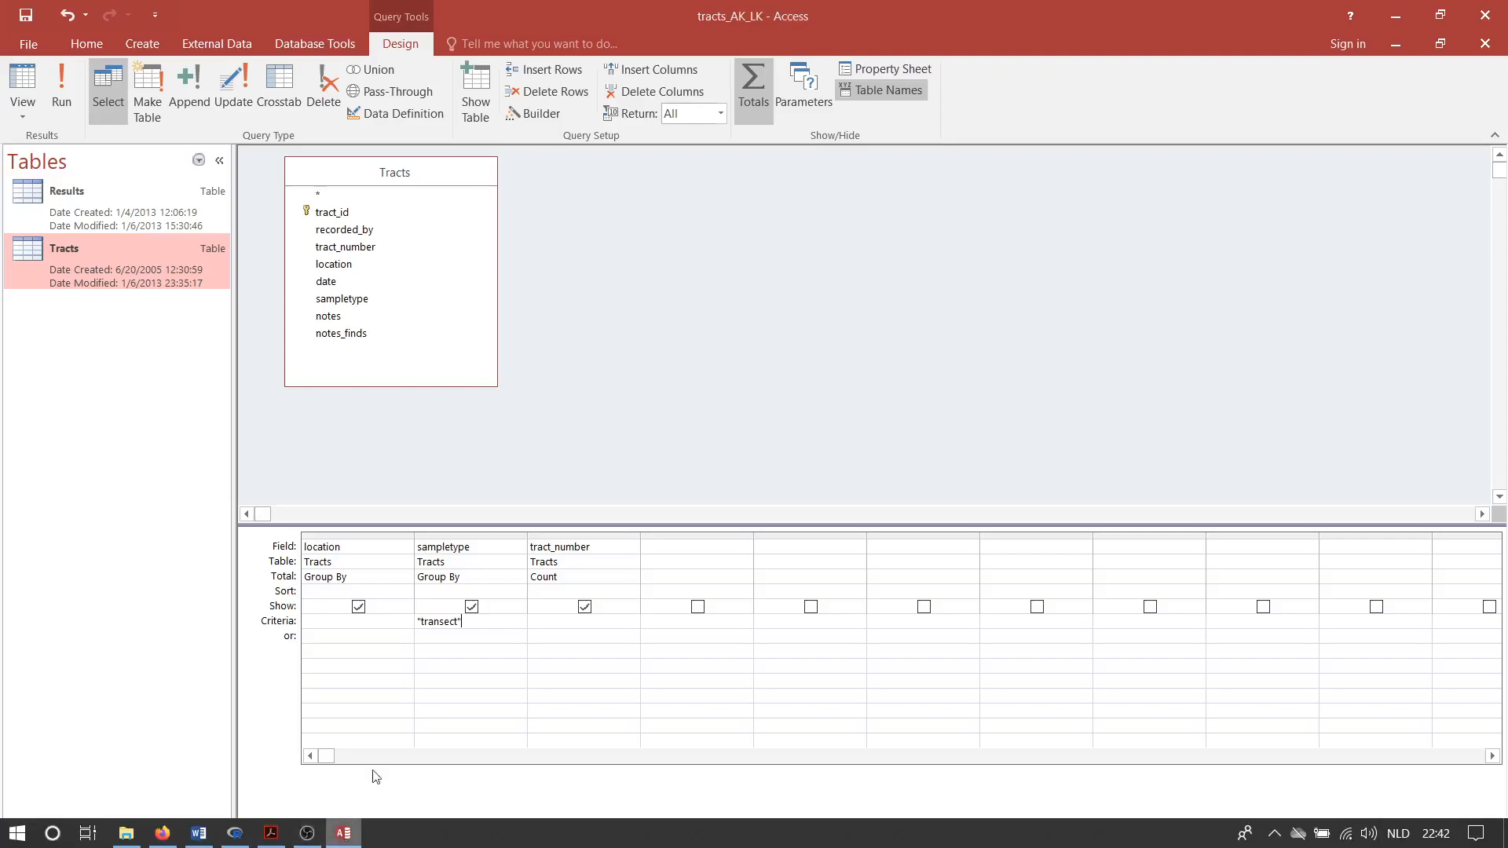
left_click_drag(71, 228, 688, 170)
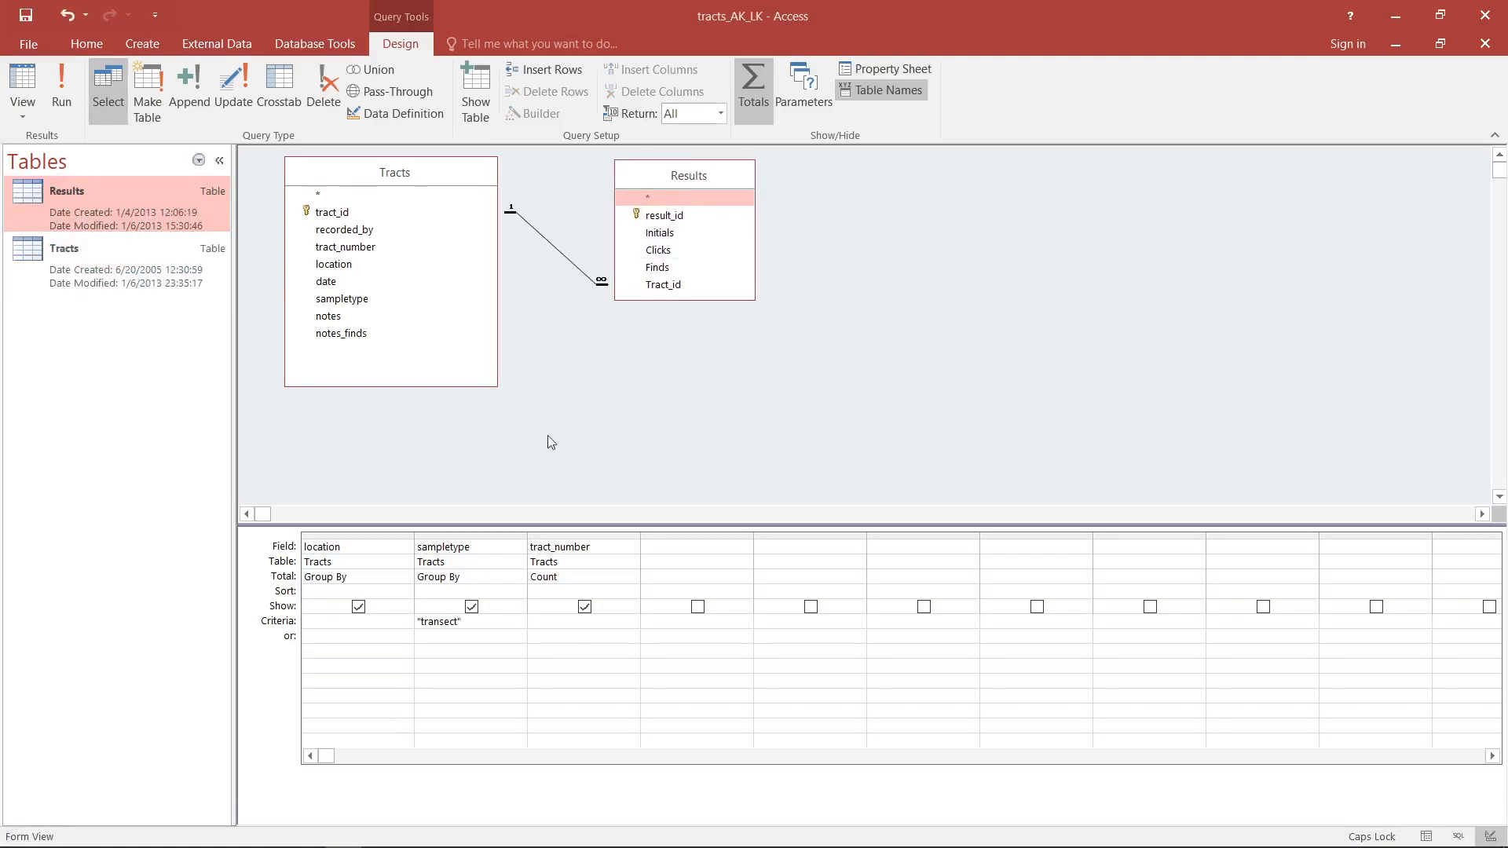
- Set the total of the tract_number field to Group By
left_click(626, 578)
left_click(632, 578)
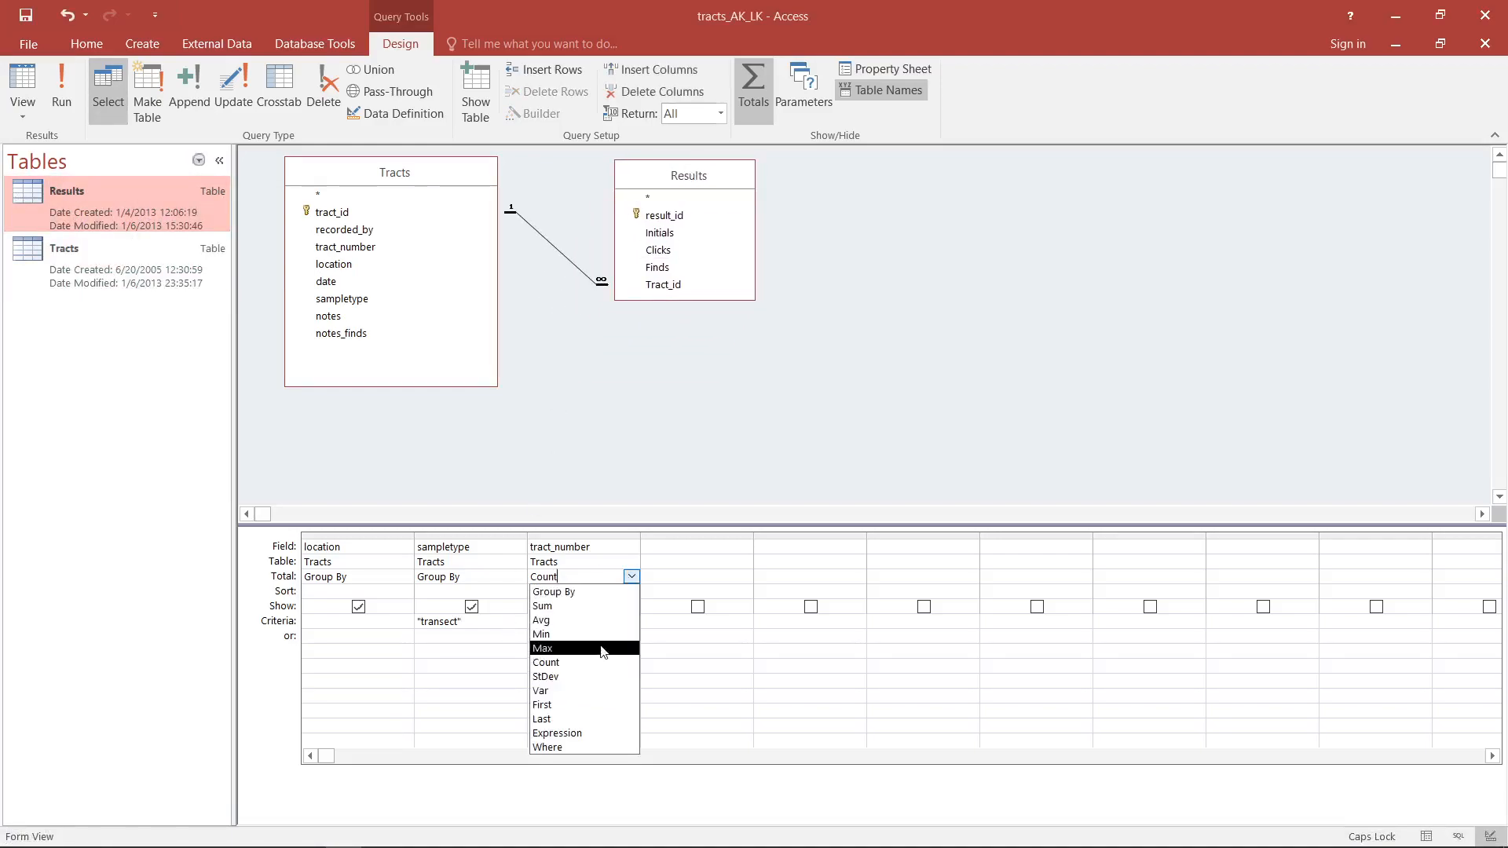
left_click(553, 591)
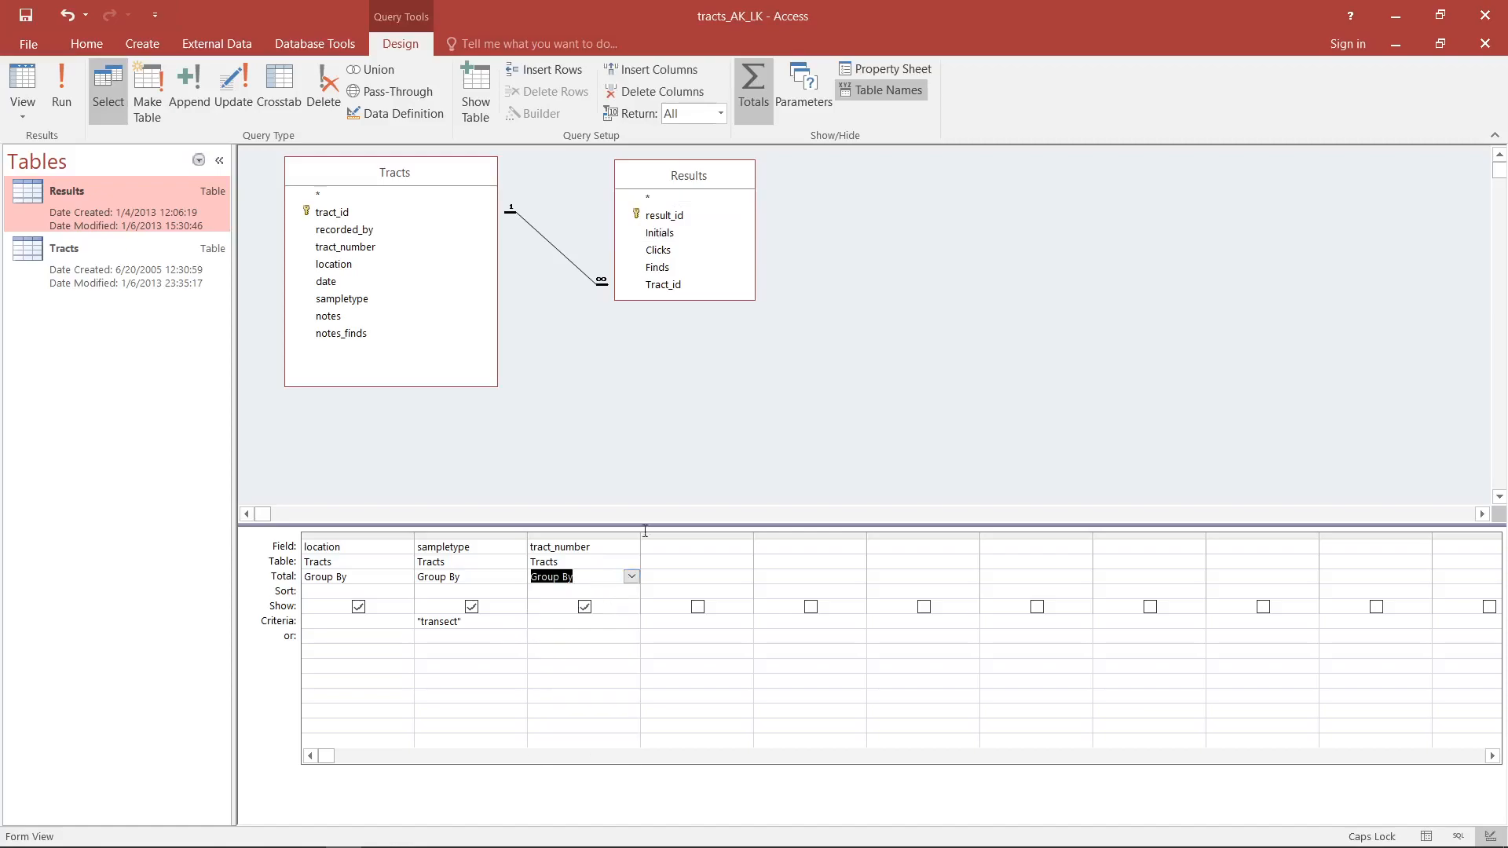
- Add the Clicks field from Results to the query, check the returned records, and return to Design View
double_click(676, 250)
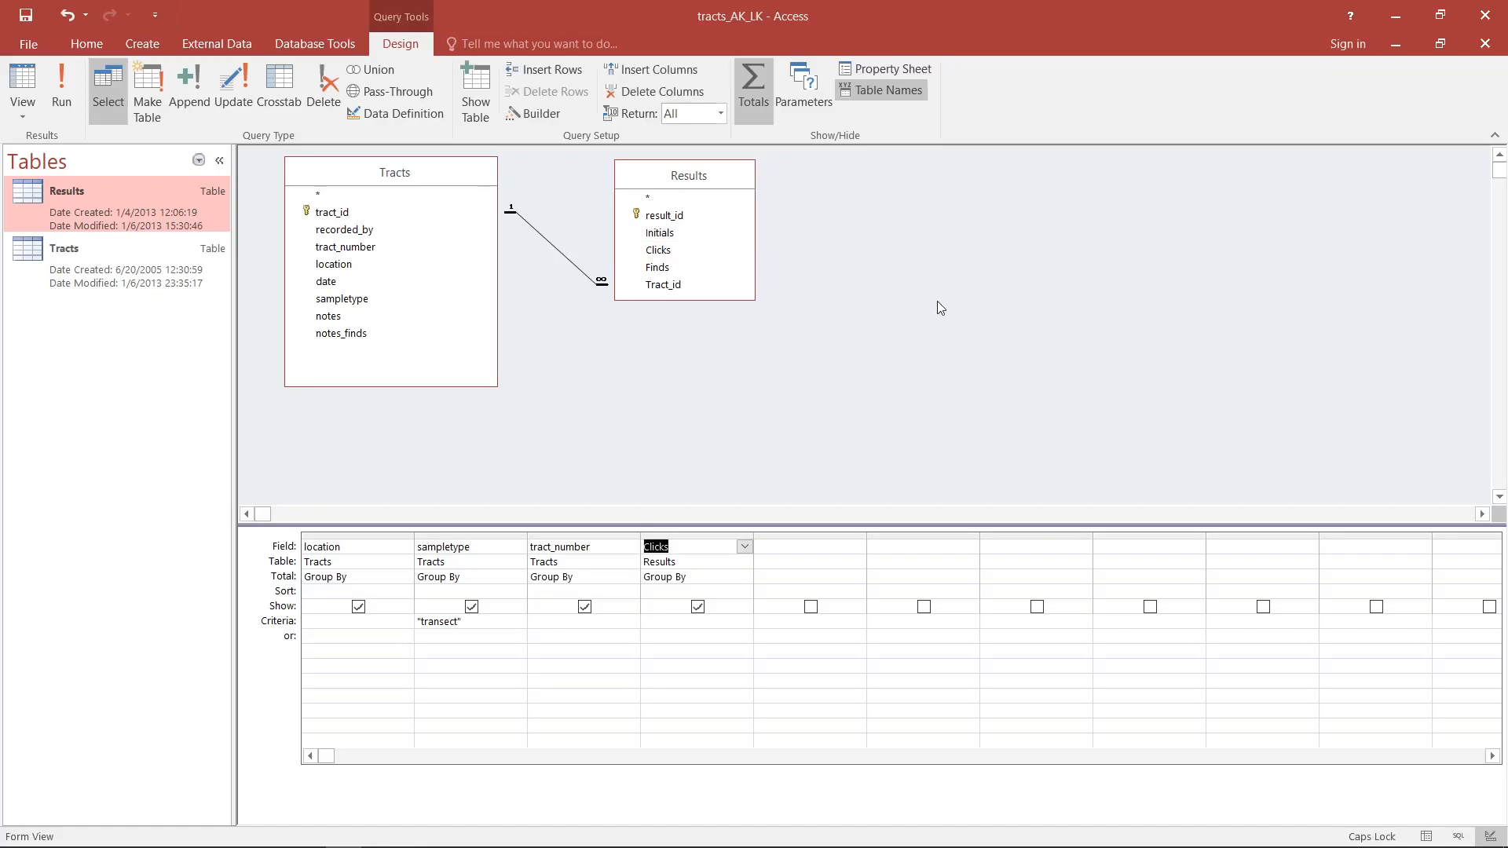
left_click(27, 83)
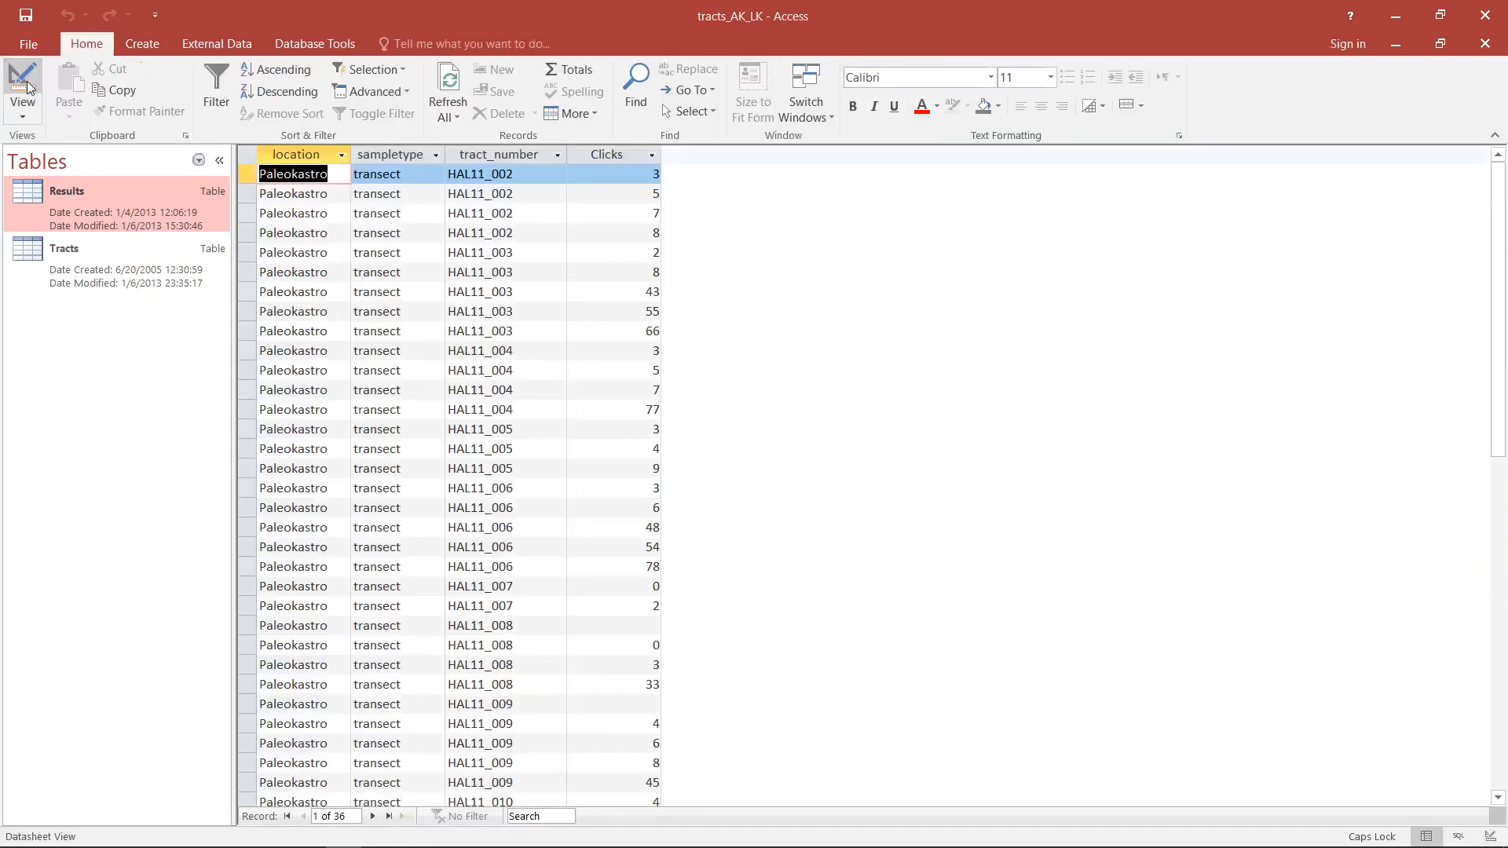
left_click(26, 83)
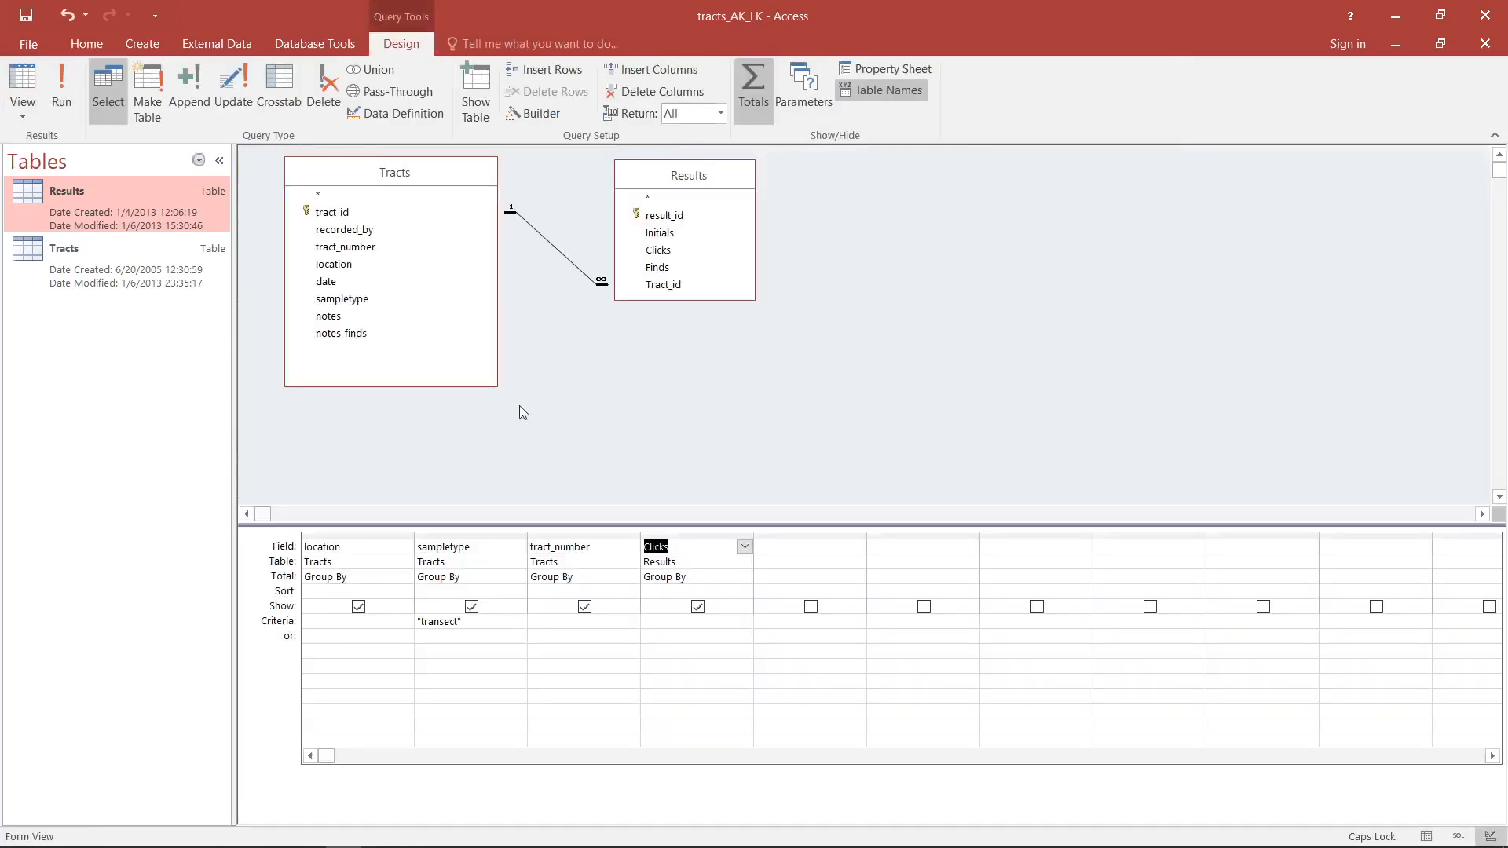
- Set the total of the Clicks field to Sum, display the query's records, and return to Design View
left_click(745, 577)
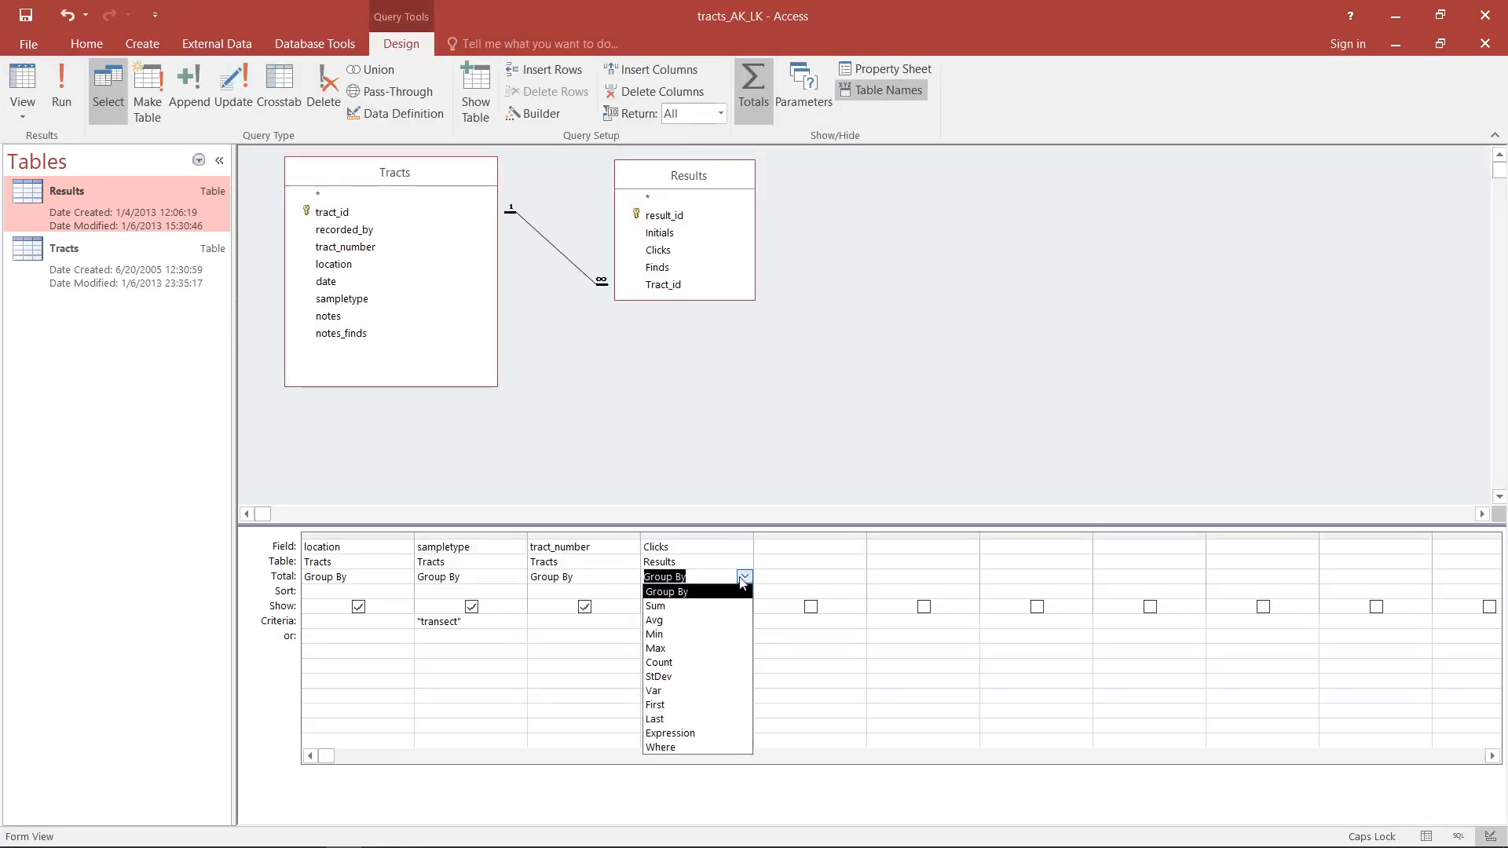
left_click(691, 606)
left_click(19, 84)
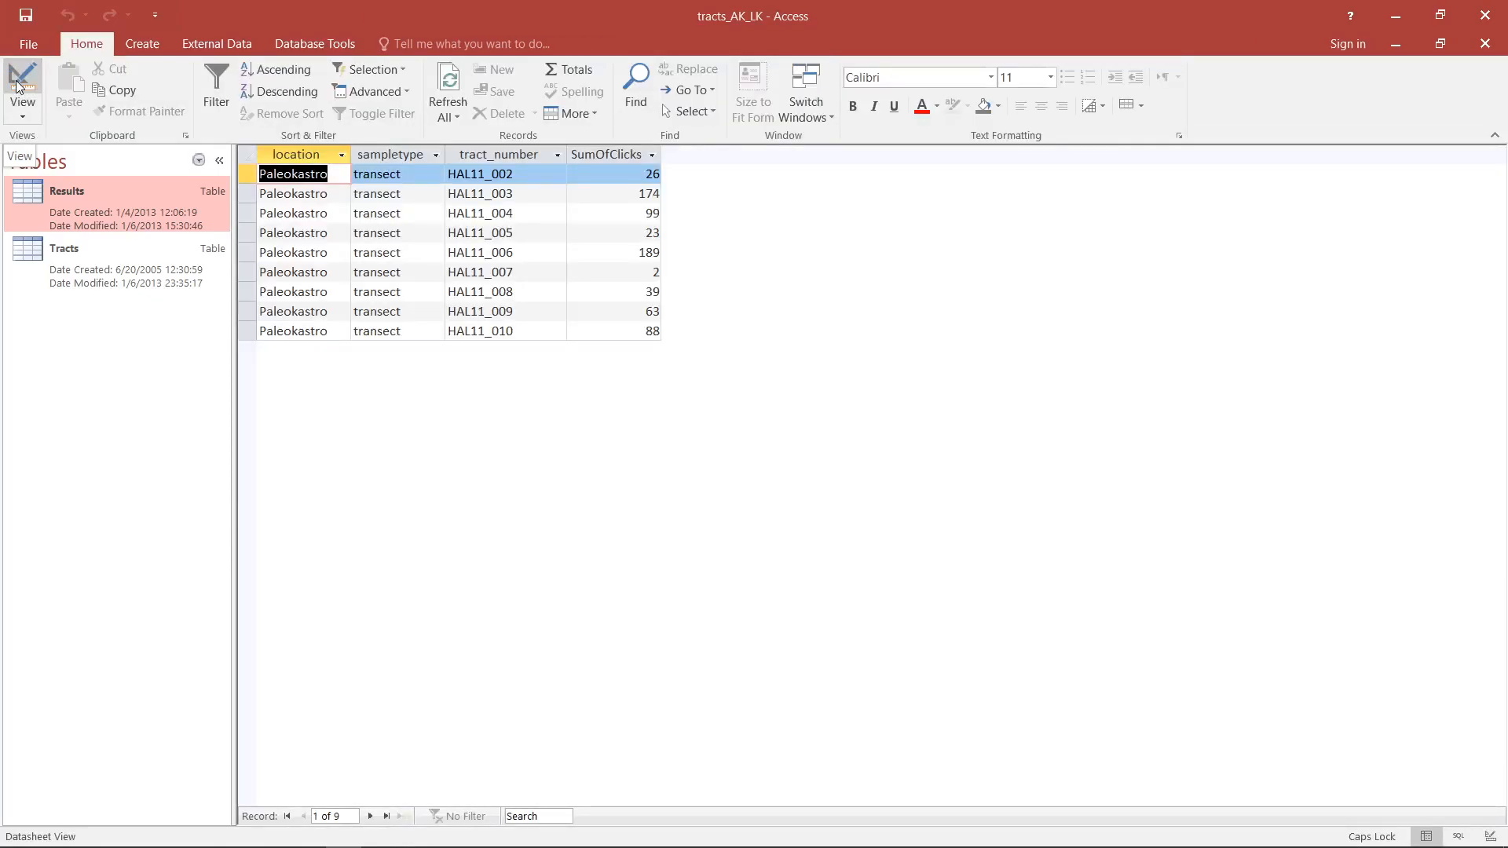
left_click(19, 85)
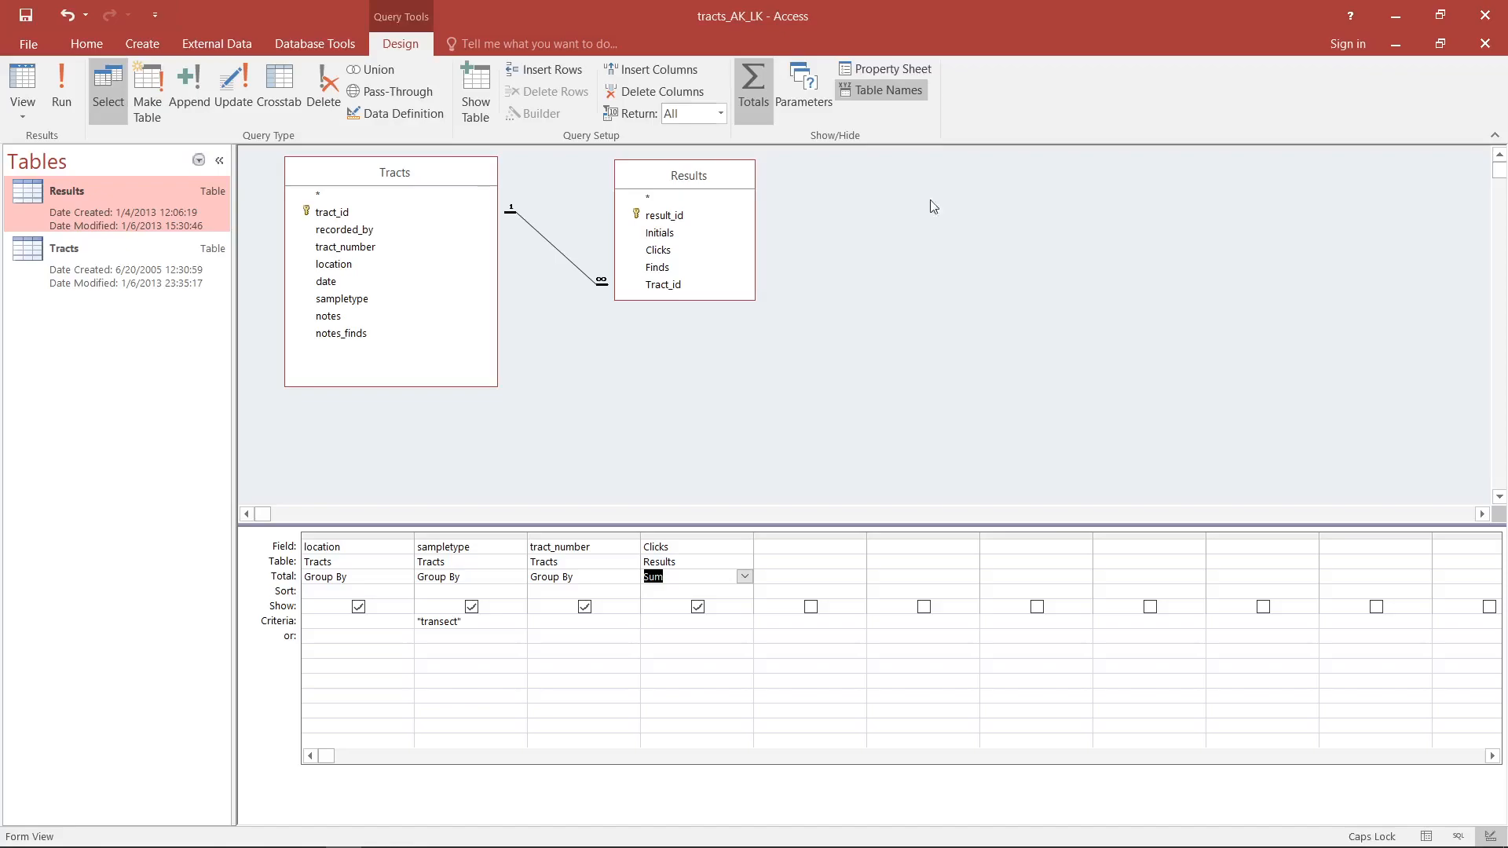
- Set the criterion >50 for the summed Clicks field, display the matching records, and return to Design View
left_click(710, 631)
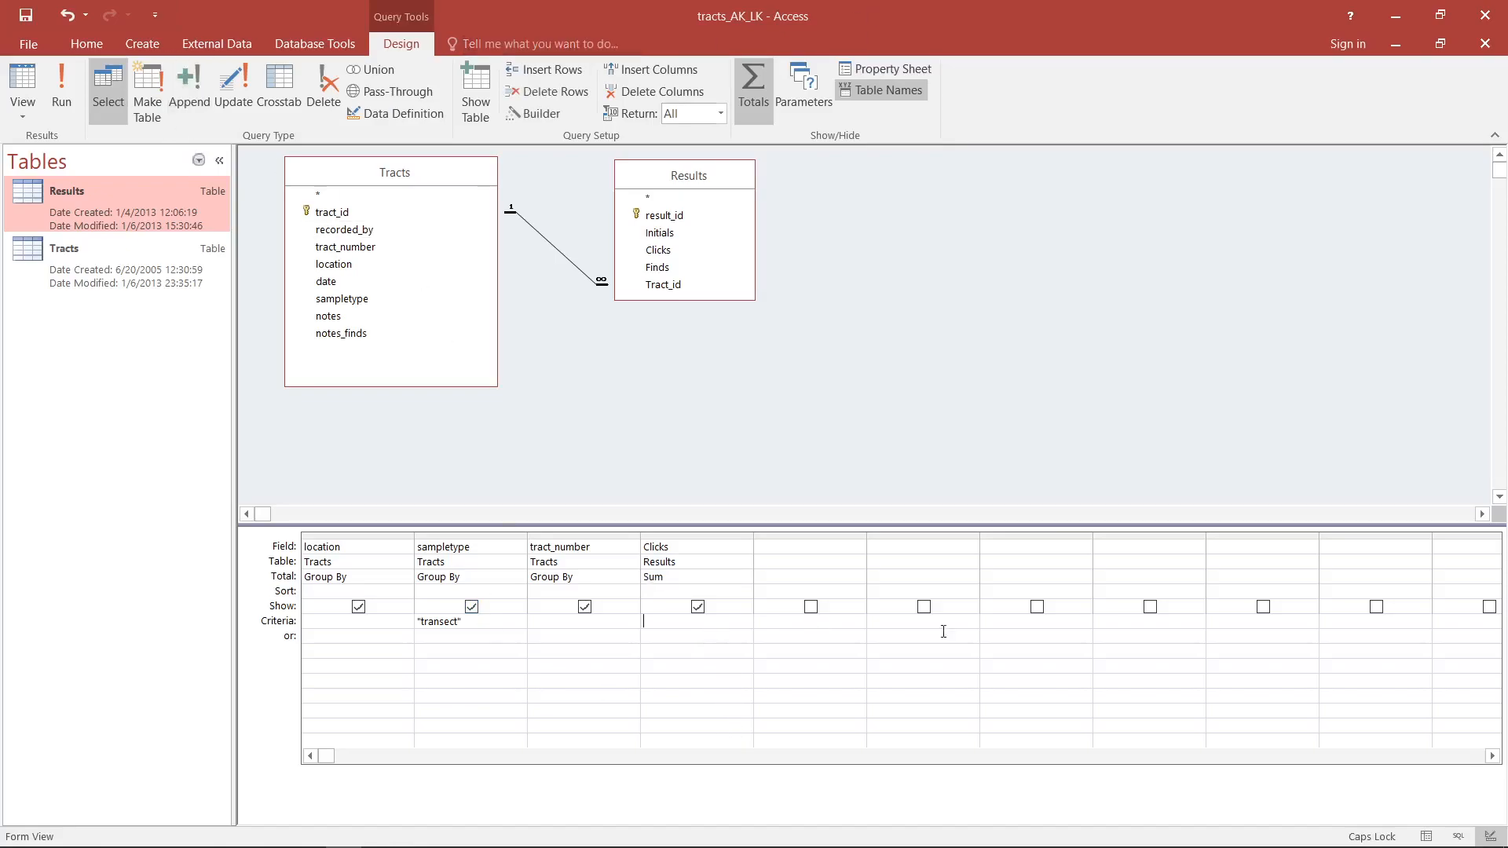
type(">50")
left_click(23, 87)
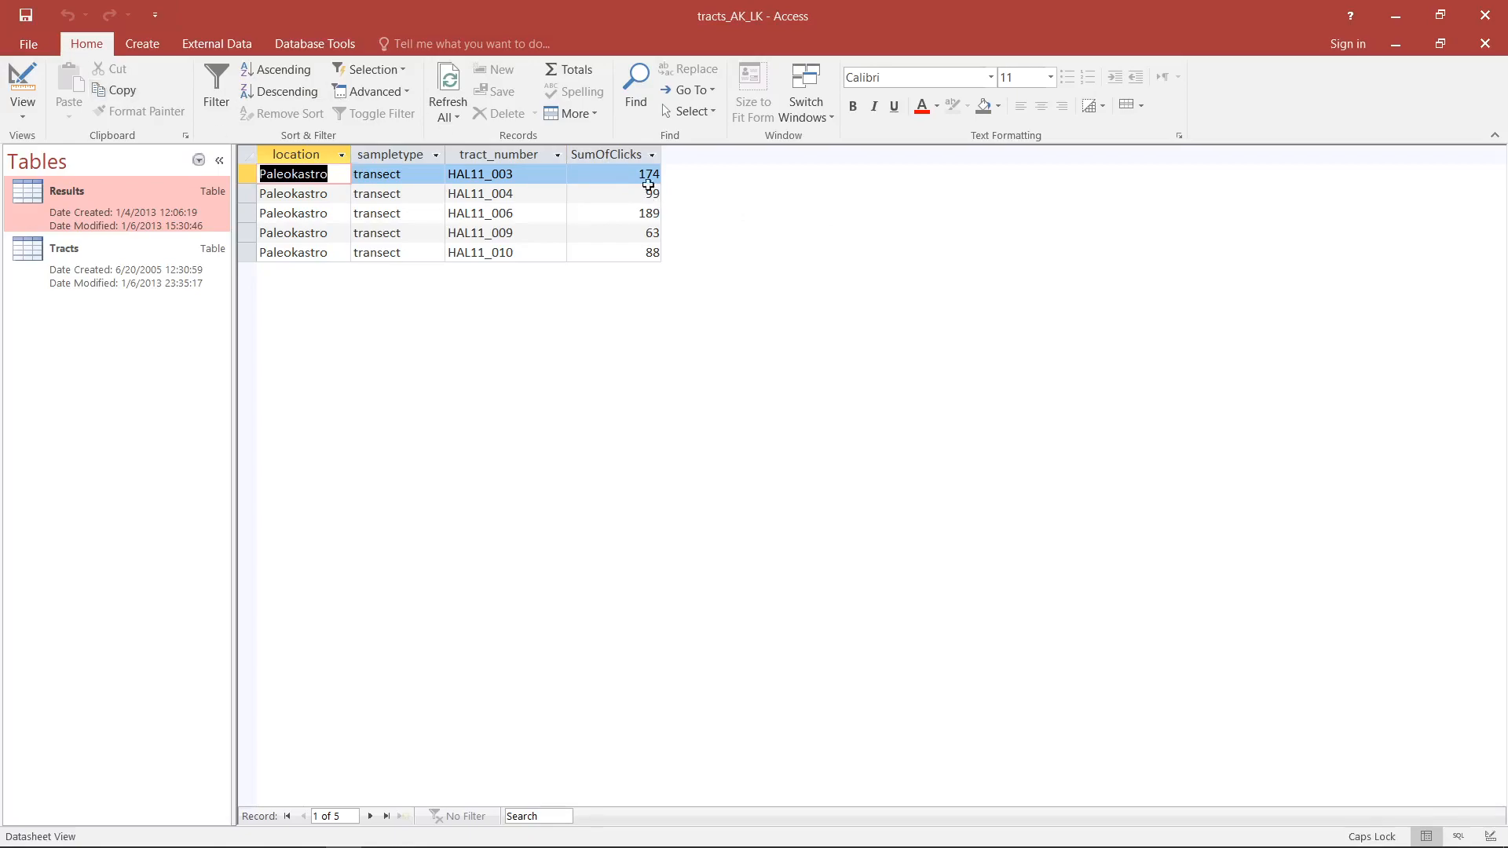
left_click(22, 90)
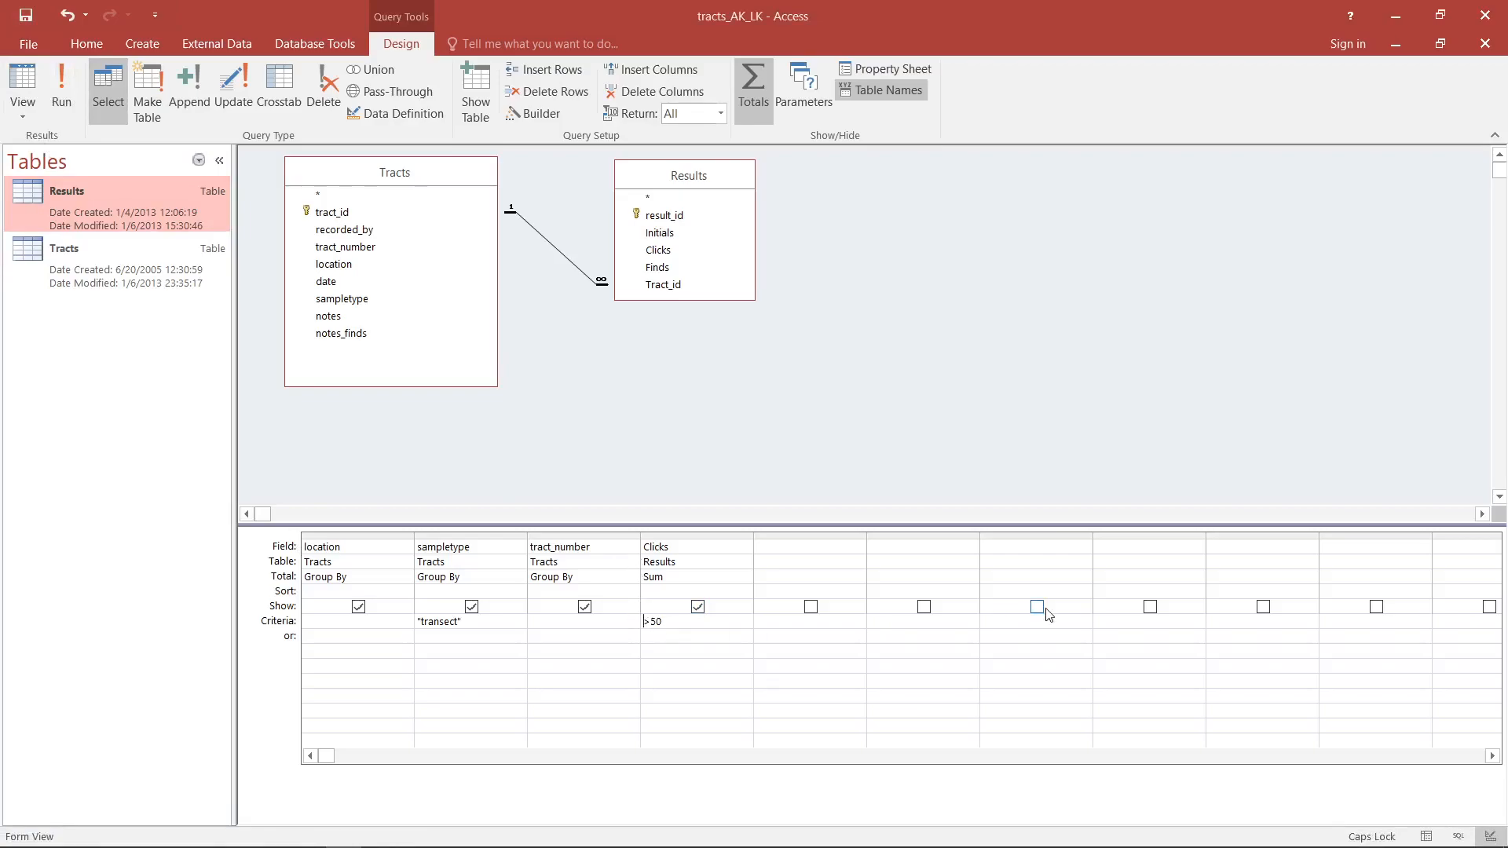
- Try the = and <> comparison operators in the Clicks criterion and restore the > operator
type("=")
key("shift+Left")
key("shift+Left")
type("<>")
key("shift+Left")
key("shift+Left")
type(">")
- Move the >50 condition for Clicks from the criteria row to the or row, check the returned records, and return to Design View
left_click(321, 624)
key("shift+Left")
key("shift+Left")
key("shift+Left")
key("BackSpace")
key("Down")
type(">50")
left_click(720, 636)
left_click(21, 87)
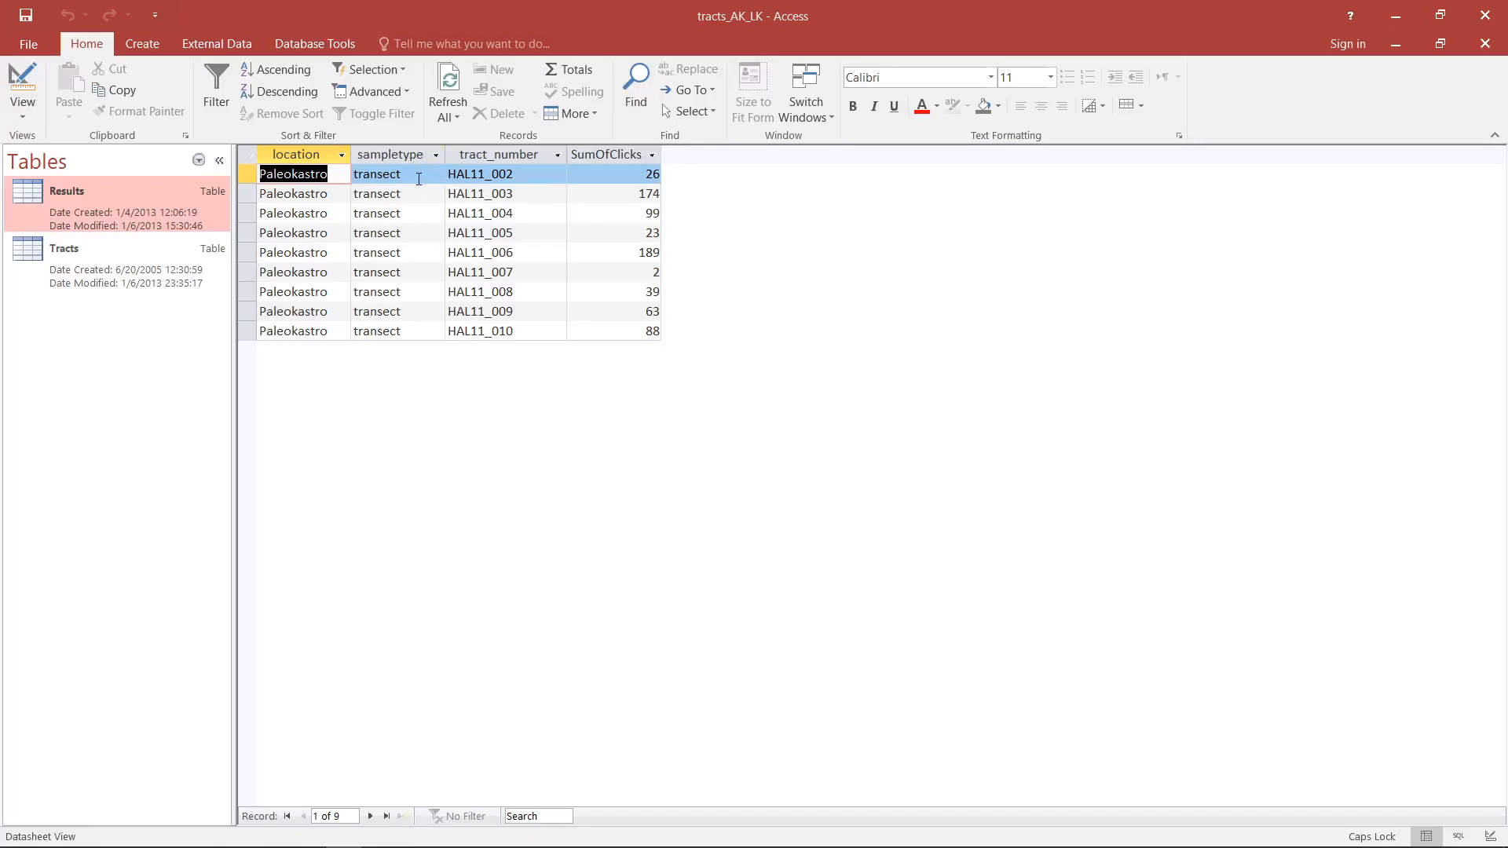
left_click(596, 176)
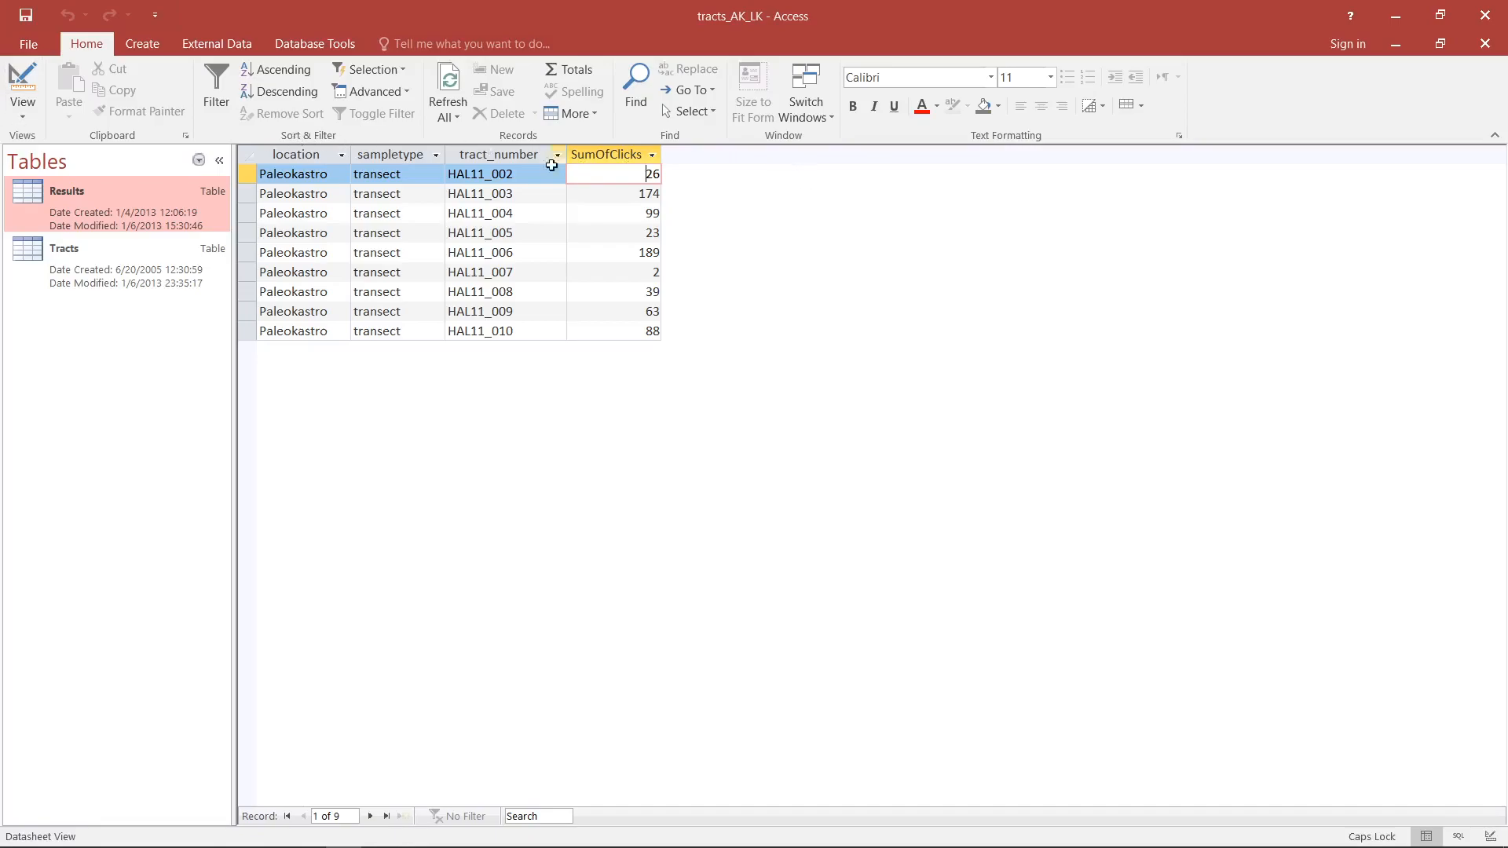
left_click(31, 80)
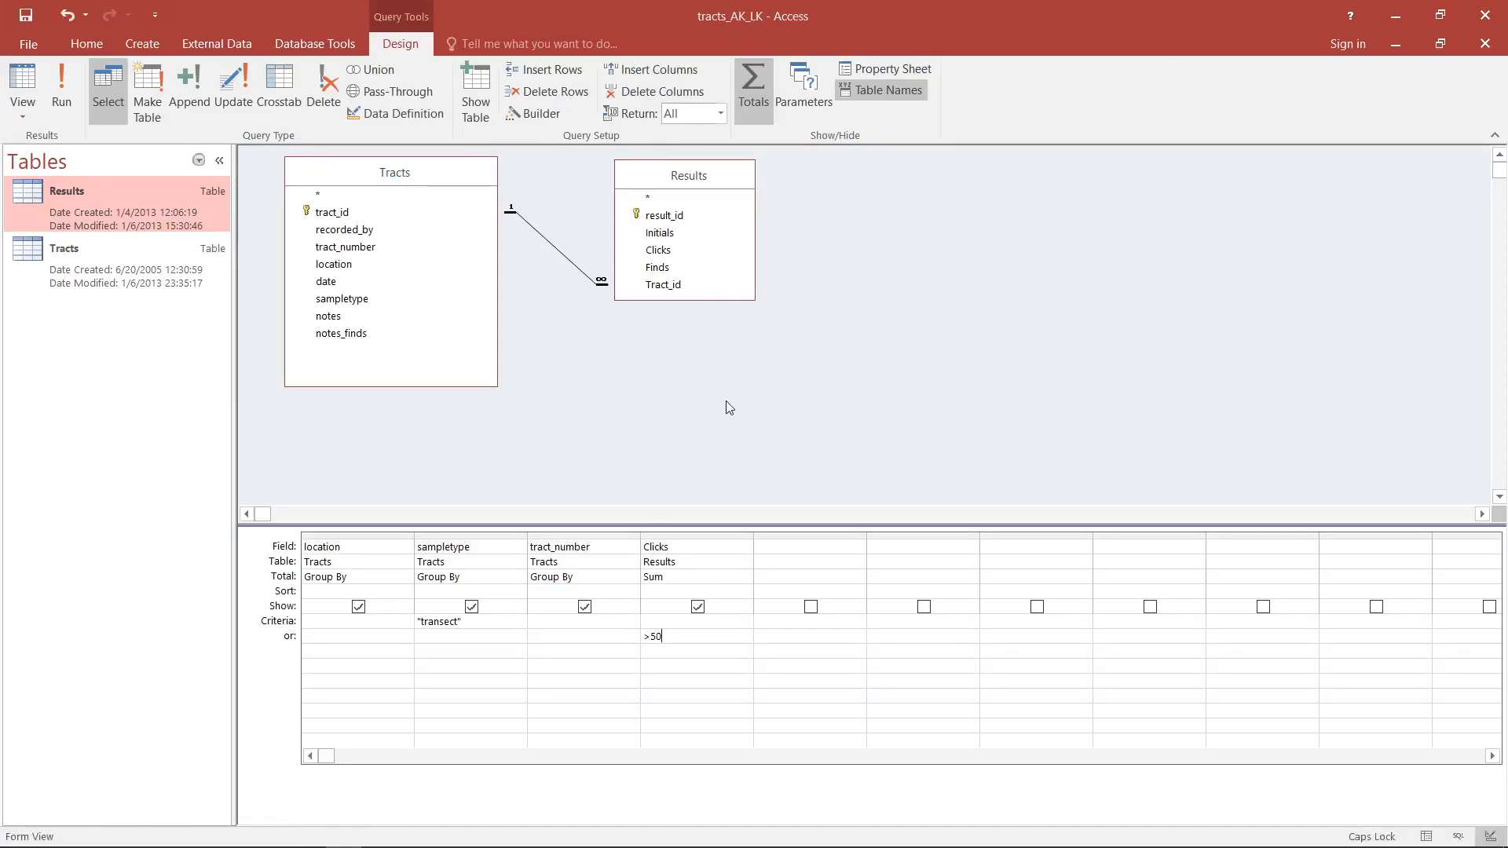
- Clear the >50 condition from the or row of the Clicks field
key("shift+Left")
key("shift+Left")
key("shift+Left")
key("Delete")
key("Up")
key("Left")
key("Left")
key("Left")
key("Left")
key("Right")
- Add the recorded_by field from Tracts to the query and make it the first column, before location
double_click(344, 230)
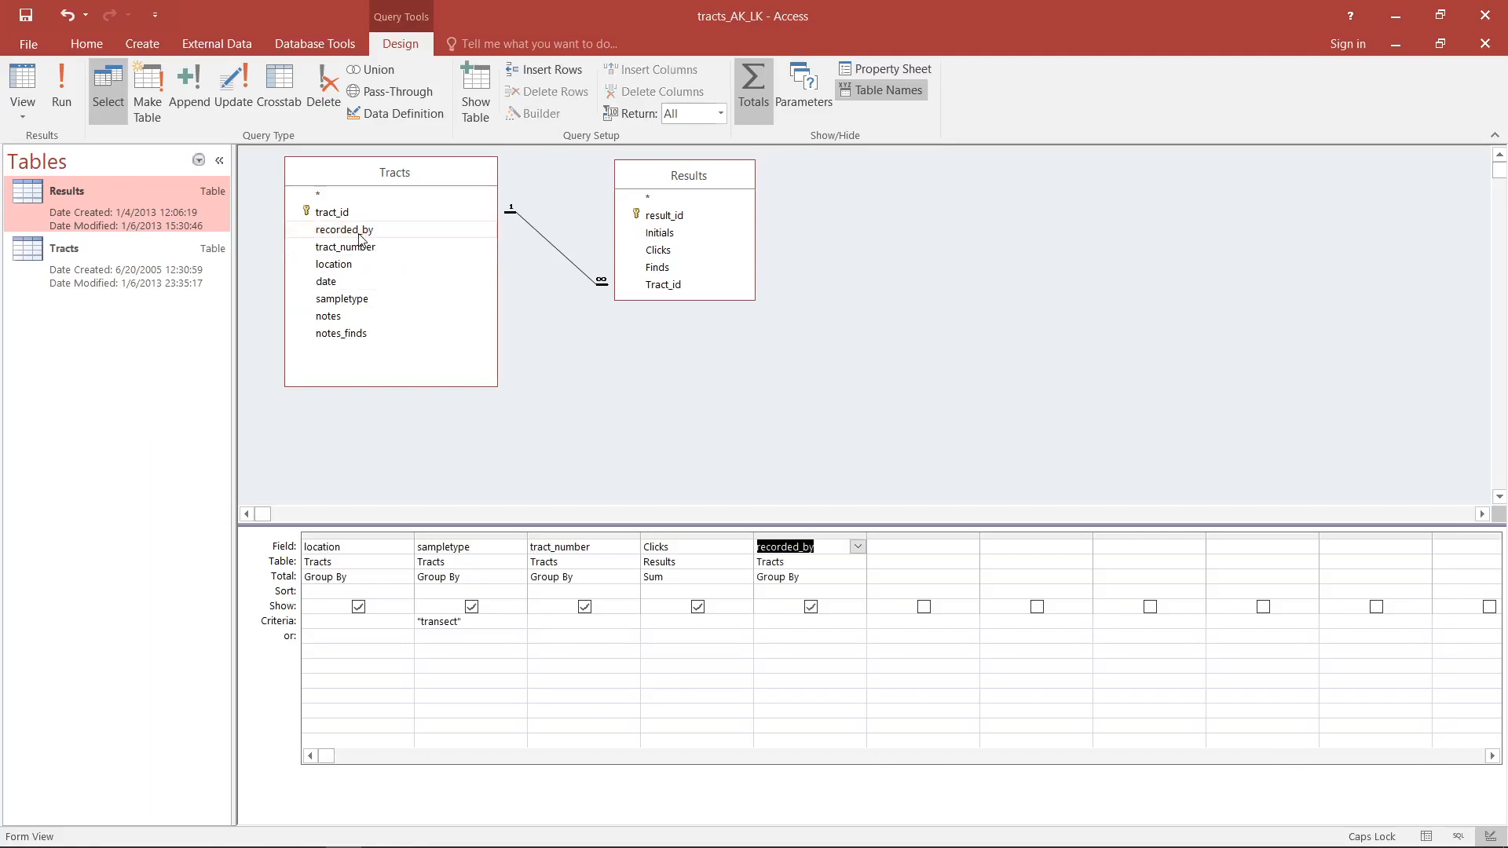
left_click(825, 538)
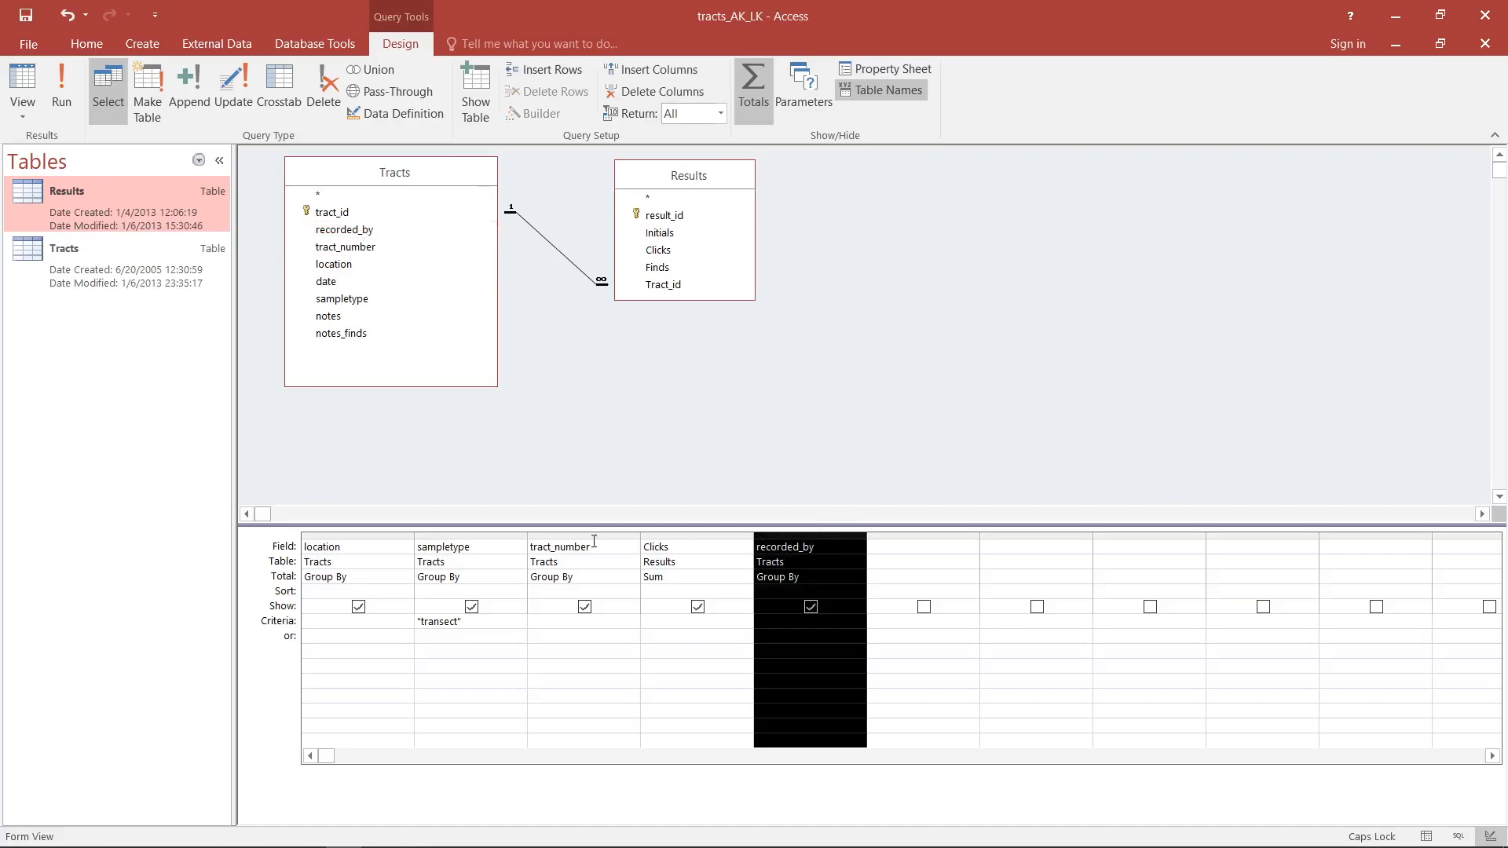
left_click_drag(832, 534, 310, 541)
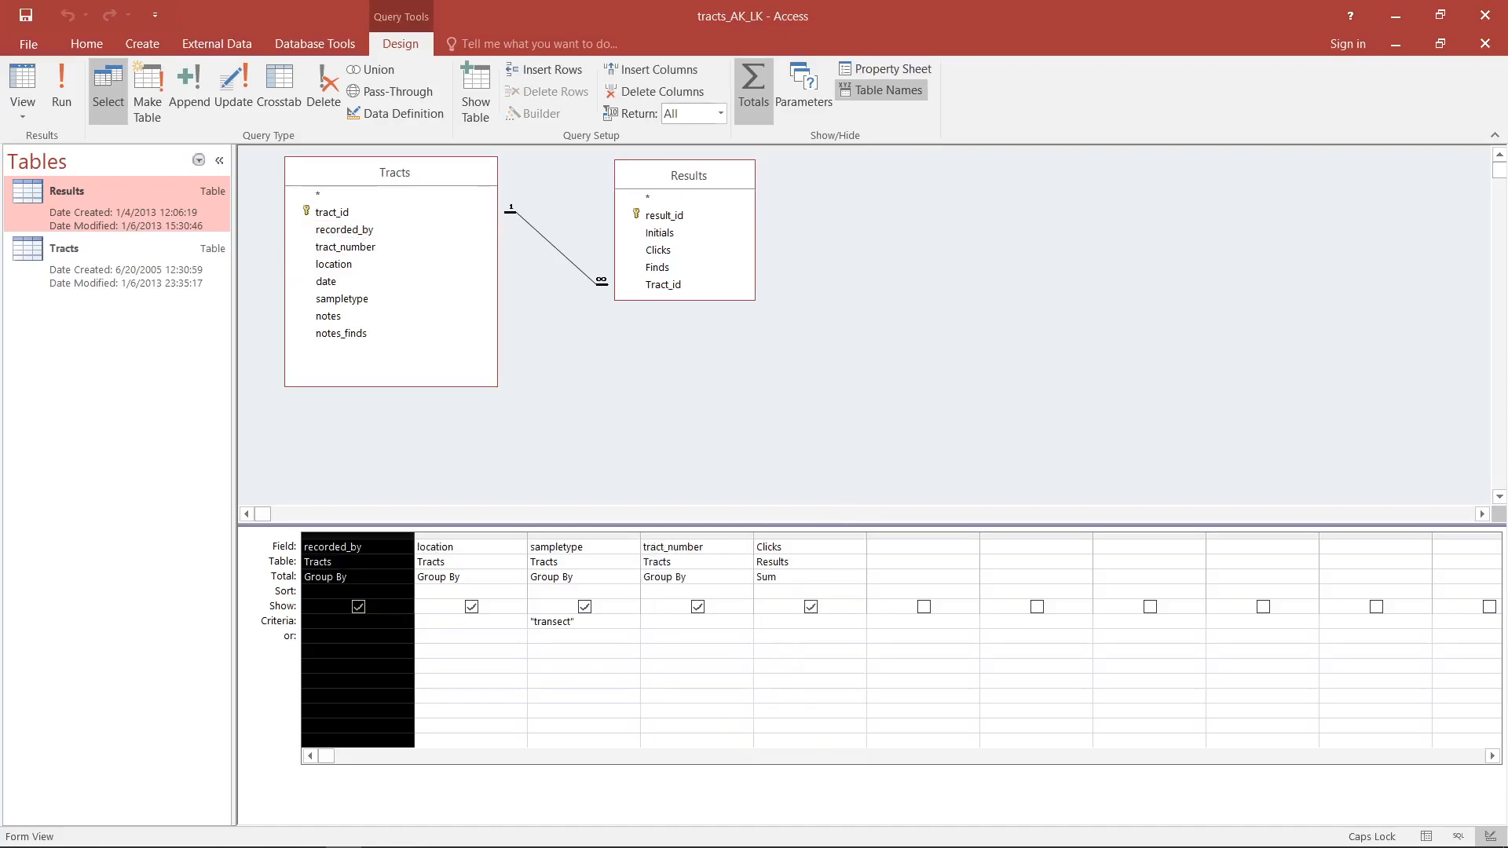
- Filter recorded_by by AK in the criteria row and VS in the or row, display the records, and return to Design View
left_click(355, 618)
type("ak")
key("BackSpace")
key("Caps_Lock")
type("AK")
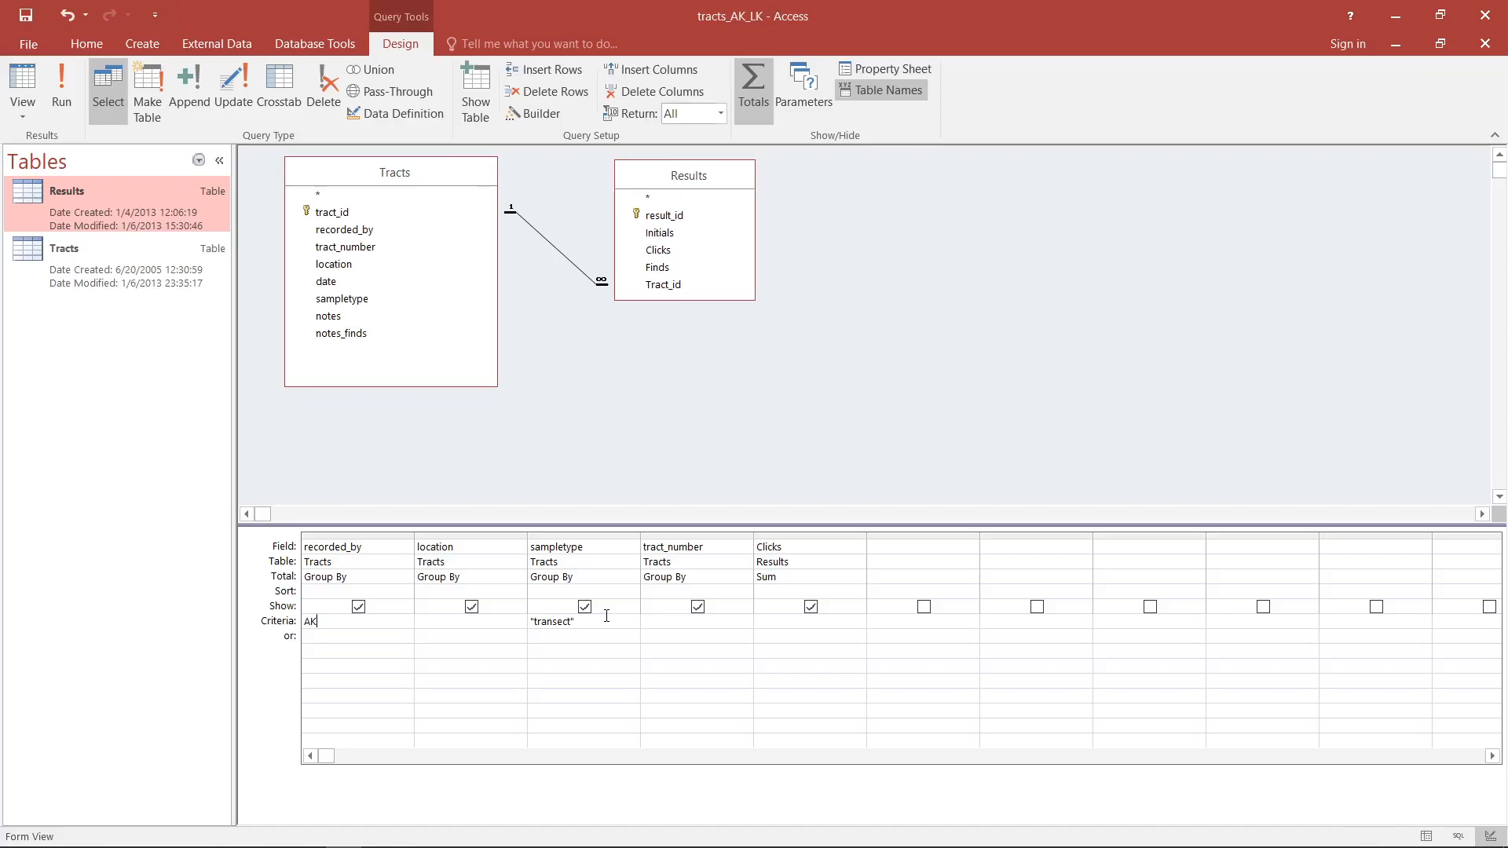
key("Down")
type("VS")
key("Tab")
left_click(22, 72)
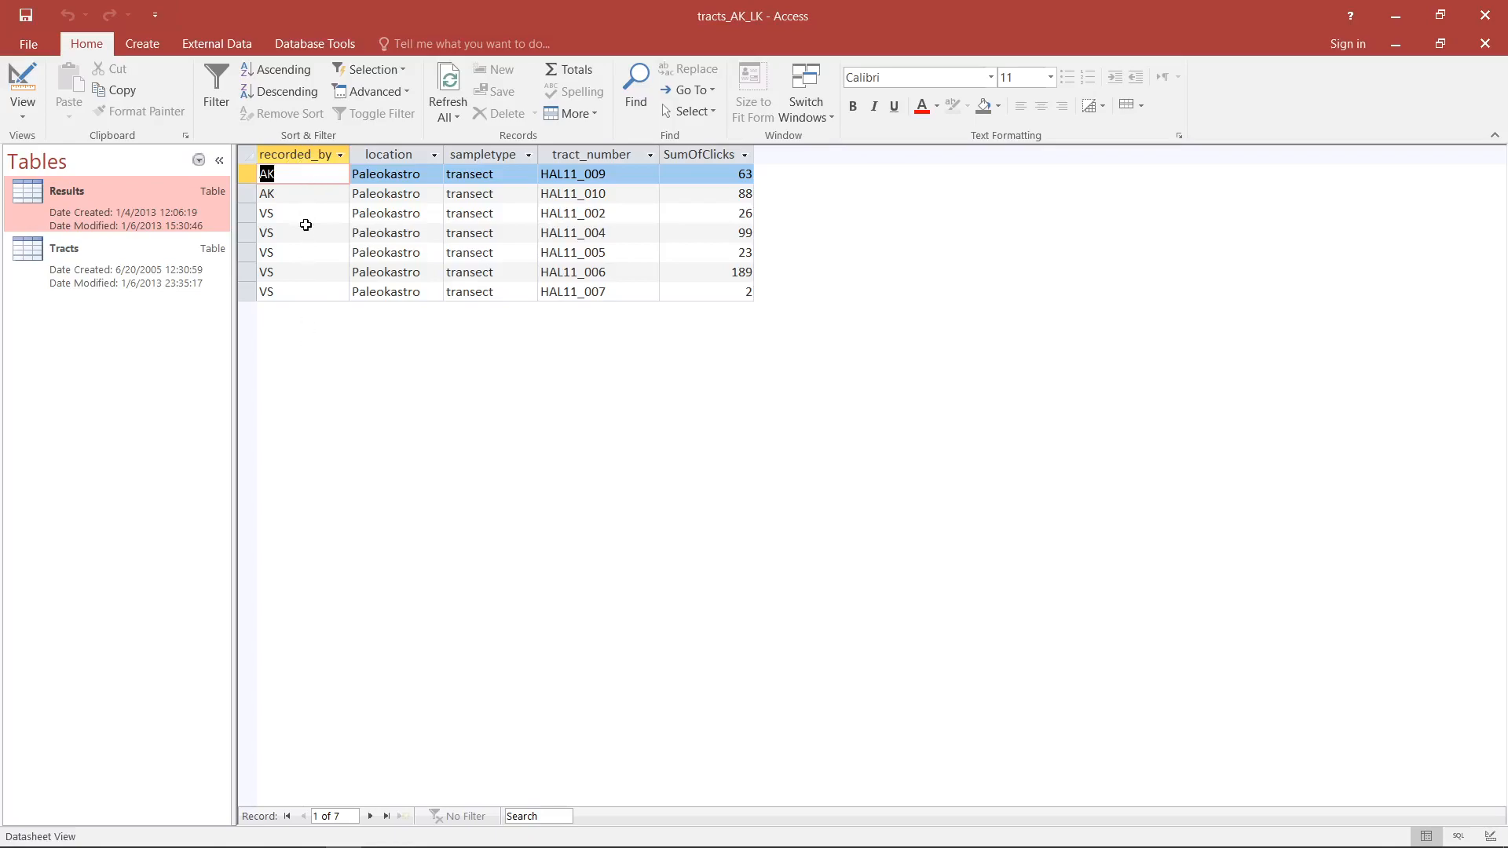
left_click(27, 69)
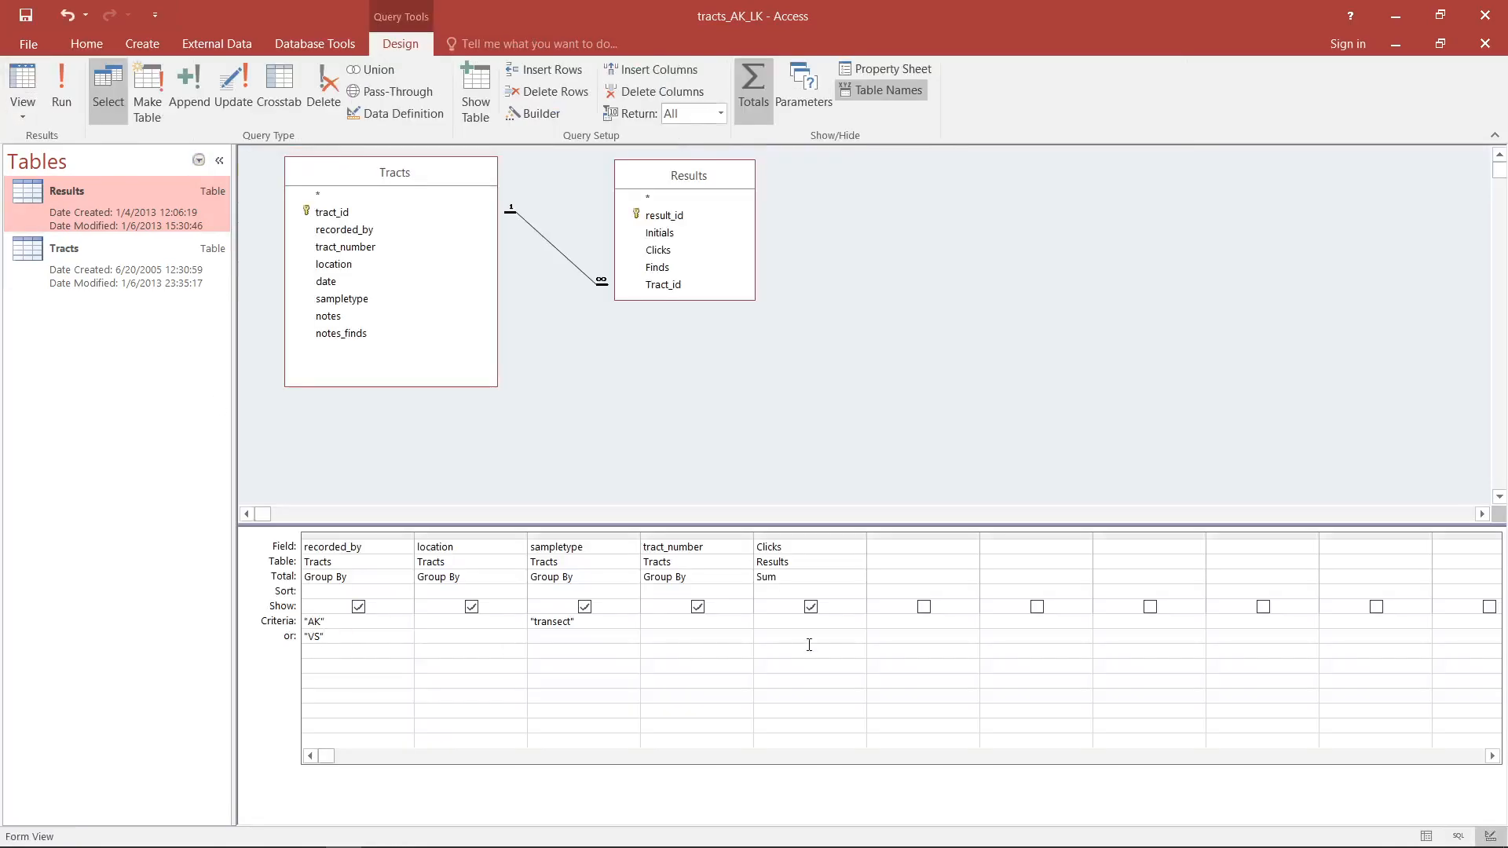
- Combine the recorded_by conditions into the single criterion "AK" Or "VS", display the records, and return to Design View
key("shift+Left")
key("shift+Left")
key("shift+Left")
key("shift+Left")
key("Delete")
left_click(358, 622)
type("Or \"VS")
left_click(22, 83)
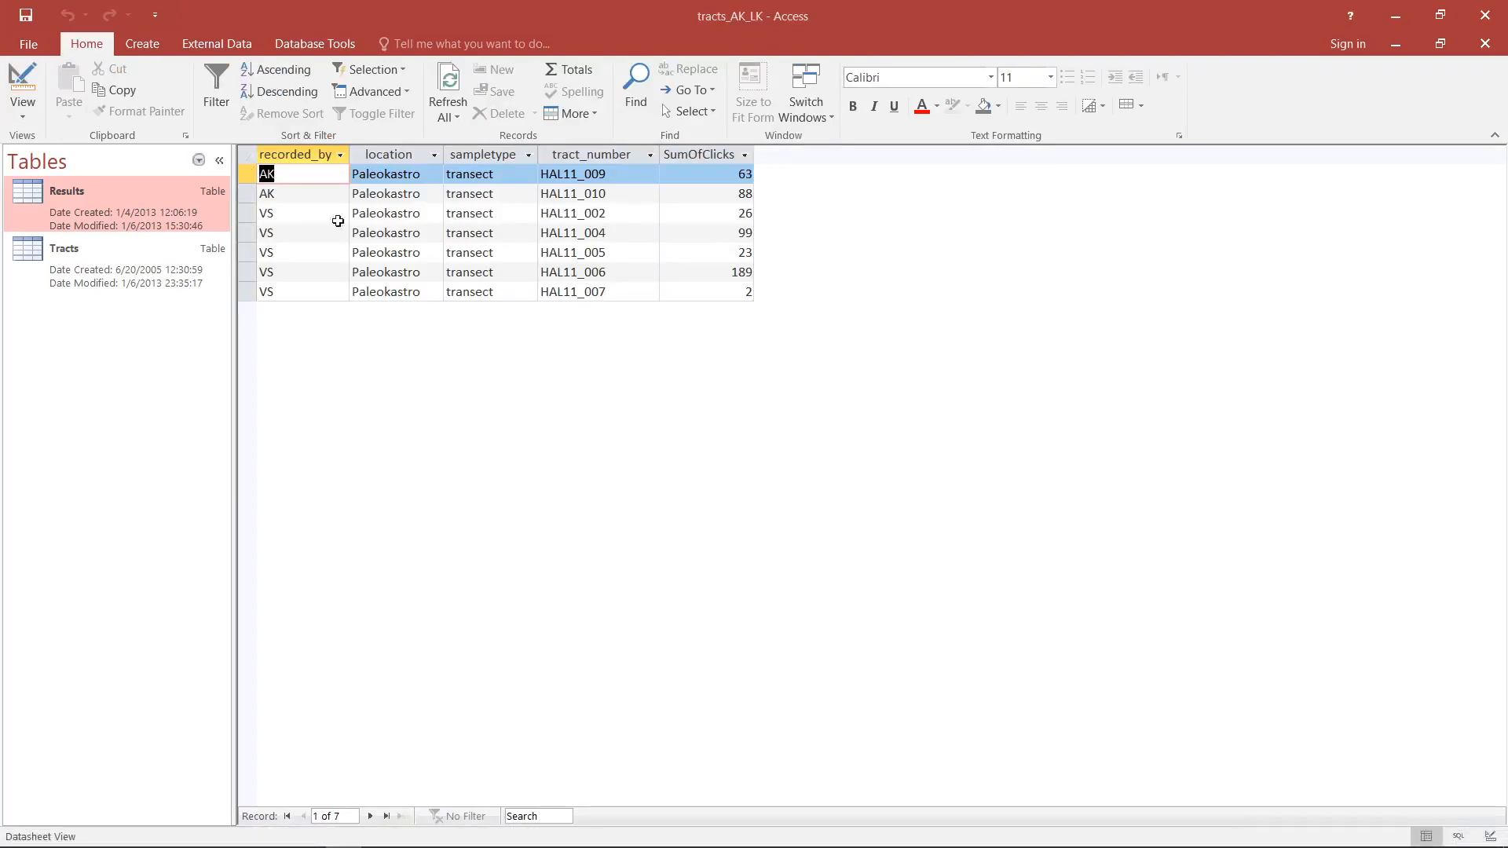
left_click(13, 81)
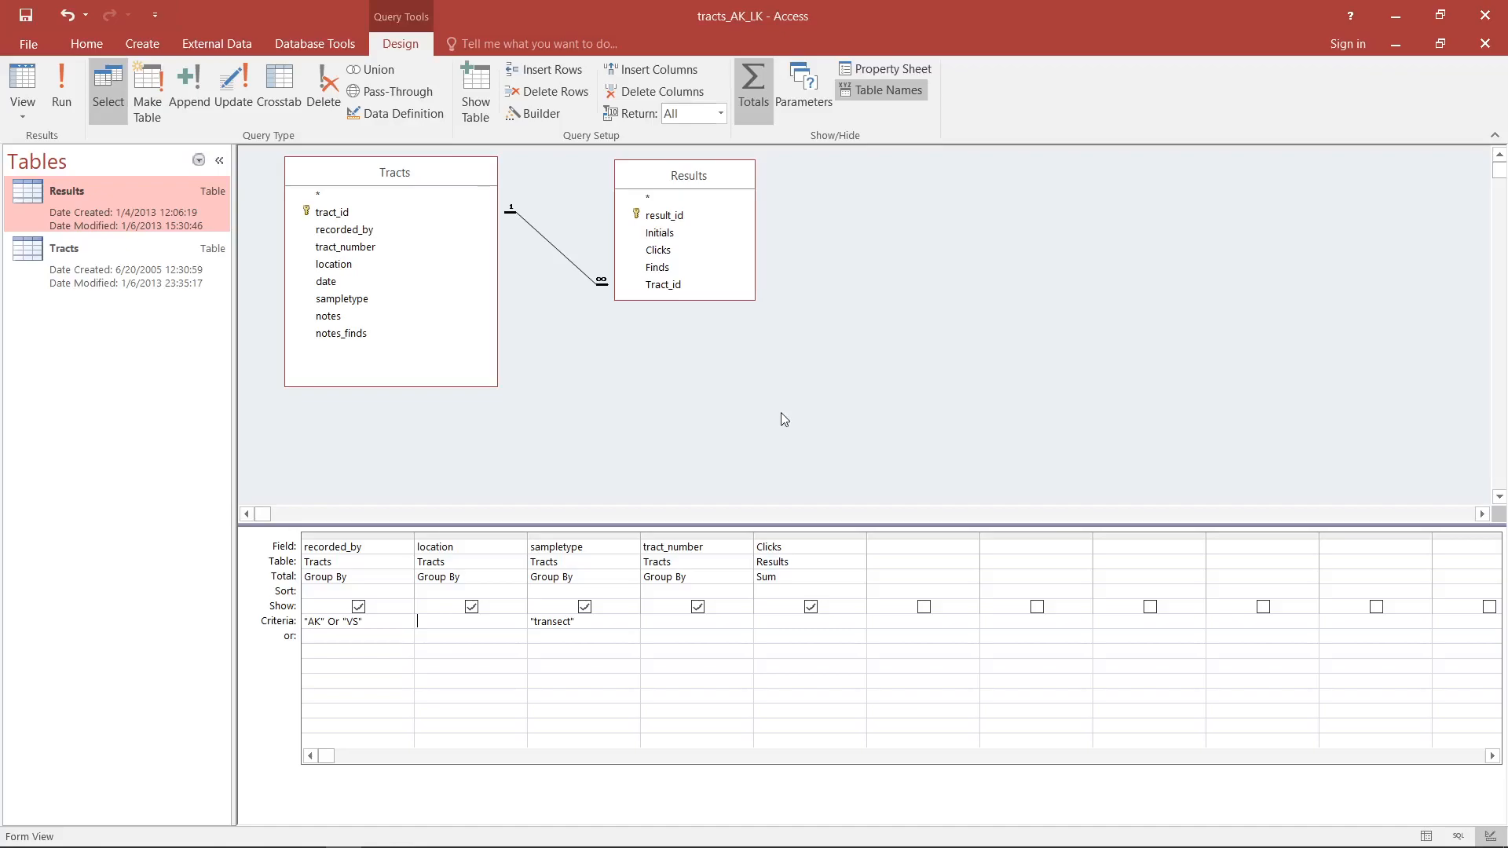
- Open the Expression Builder for the location criterion, look over its expression elements, and cancel it
right_click(448, 621)
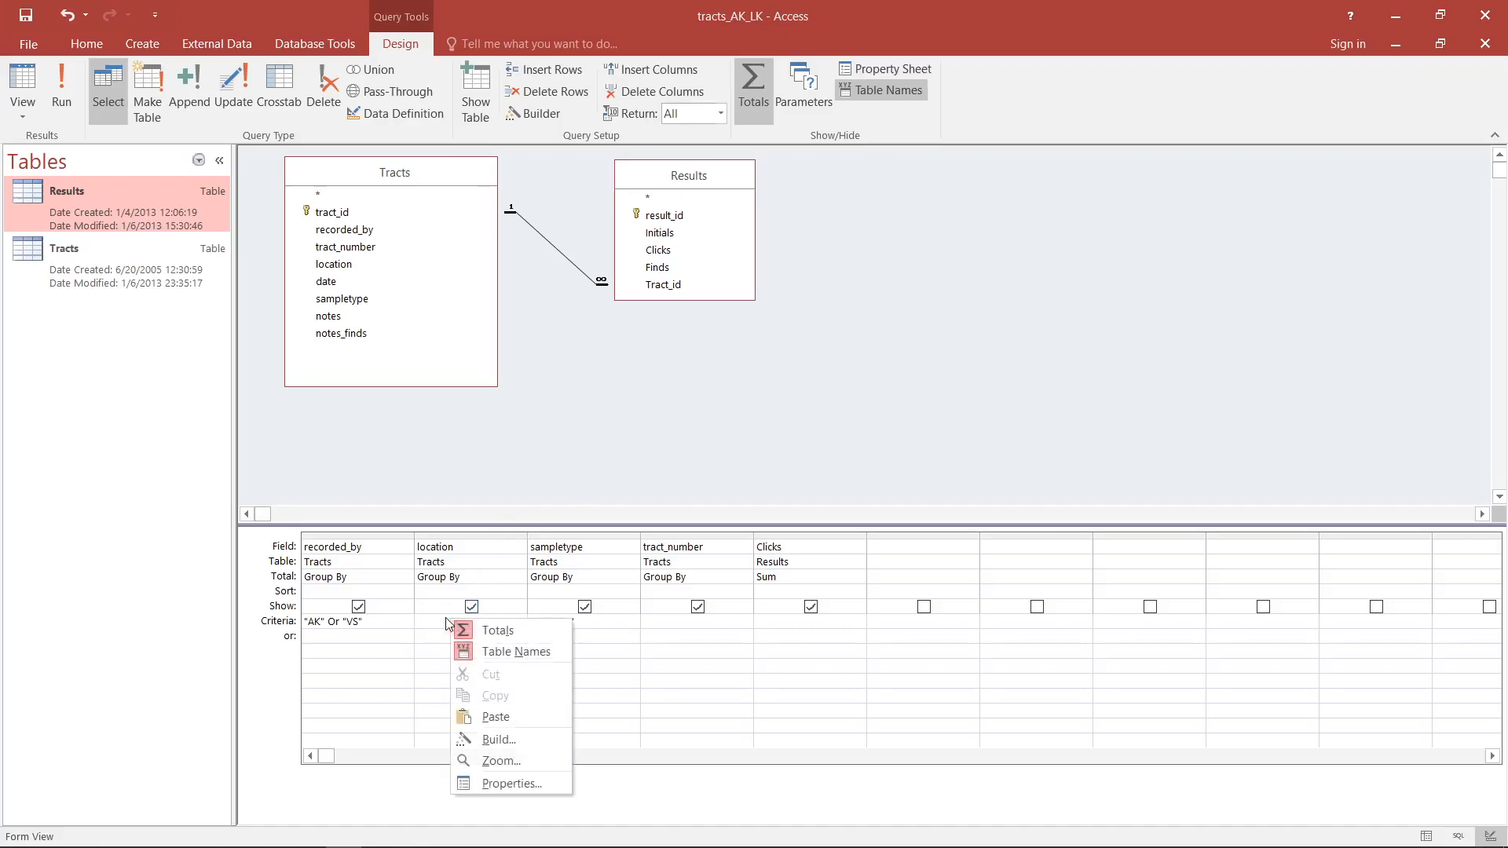
left_click(512, 741)
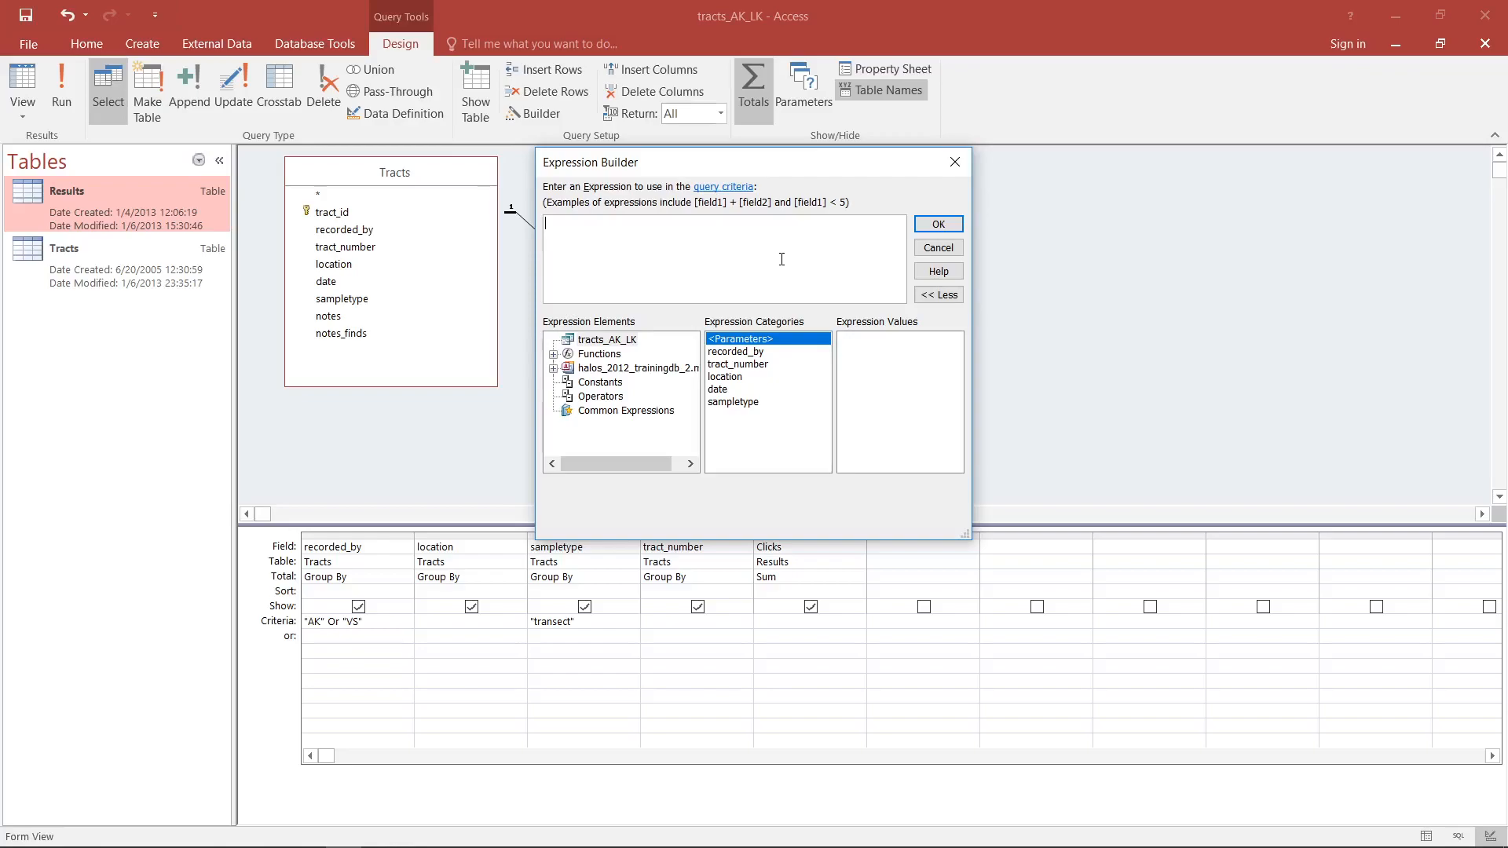
left_click(947, 250)
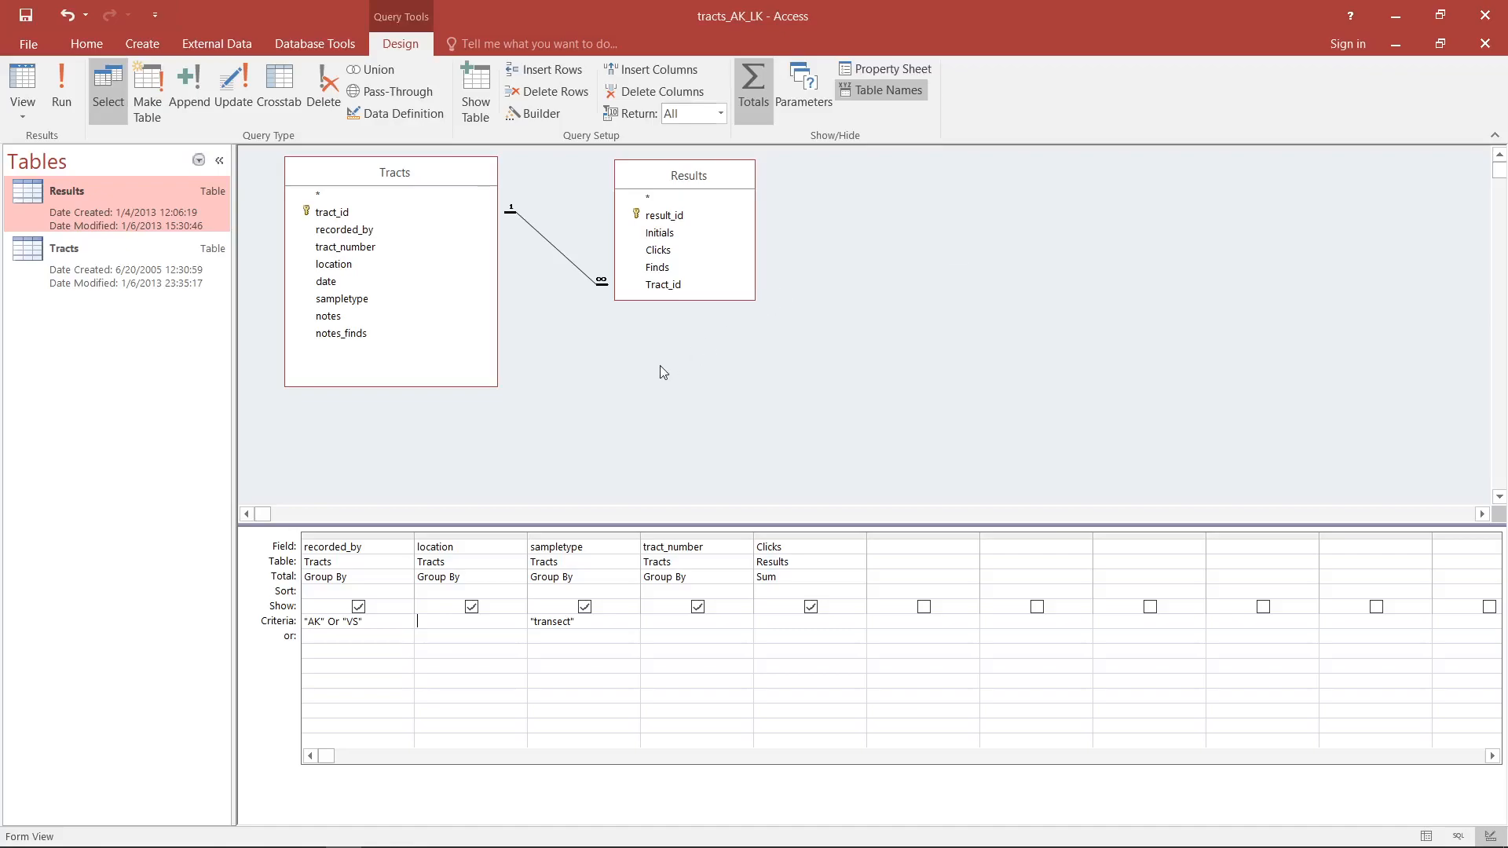
- Clear the "AK" Or "VS" criterion from the recorded_by field
key("shift+Left")
key("shift+Left")
key("shift+Left")
key("shift+Left")
key("shift+Left")
key("shift+Left")
key("shift+Left")
key("shift+Left")
key("shift+Left")
key("shift+Left")
key("shift+Left")
key("shift+Left")
key("Delete")
- Set the Clicks criterion to >=100 And <=200, display the matching records, and return to Design View
left_click(782, 625)
type(">=100 AND <=200")
key("Tab")
left_click(13, 78)
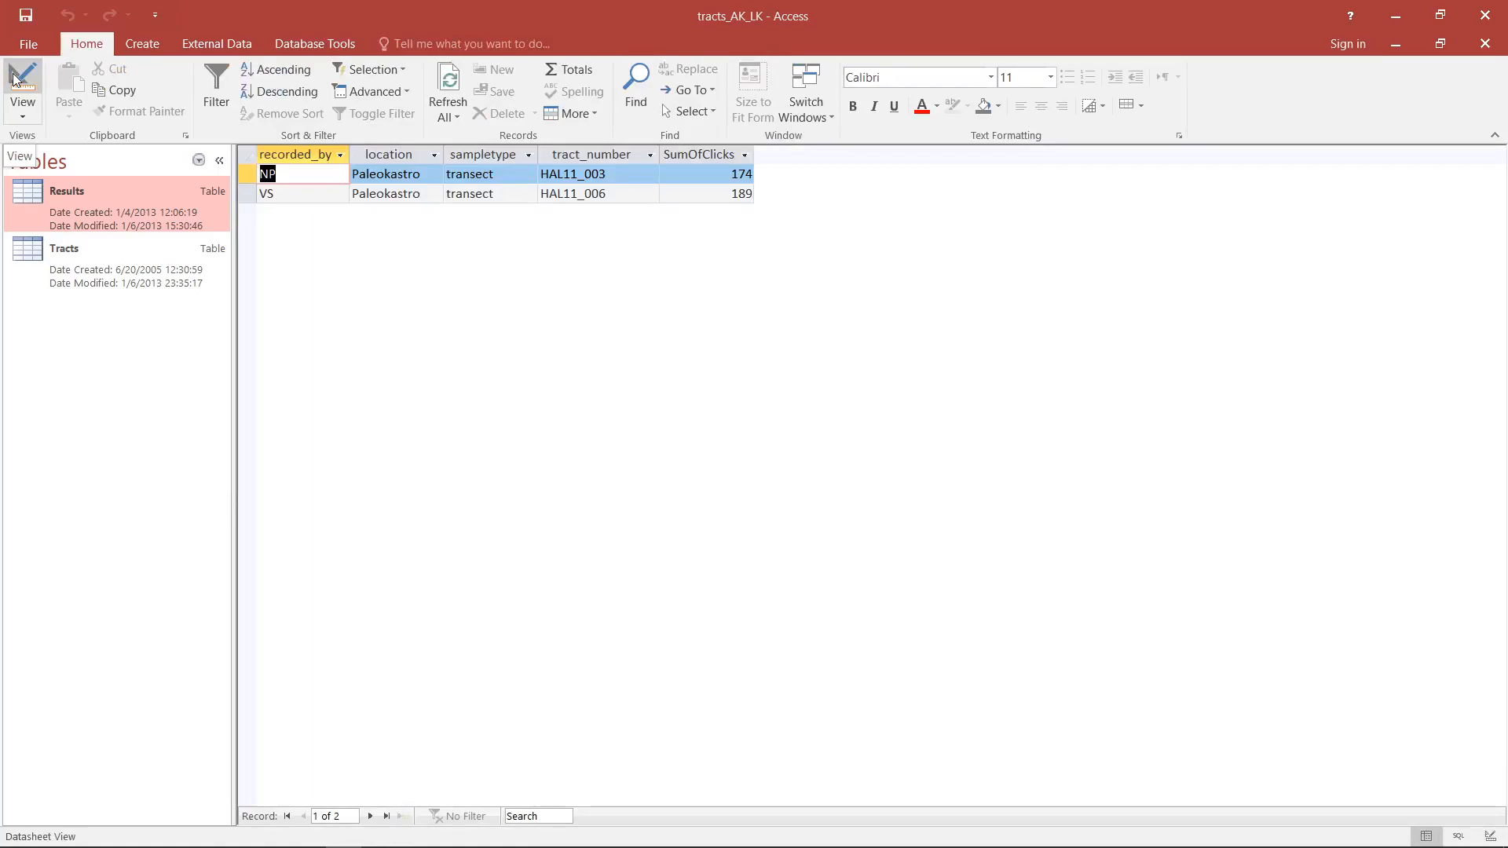
left_click(14, 78)
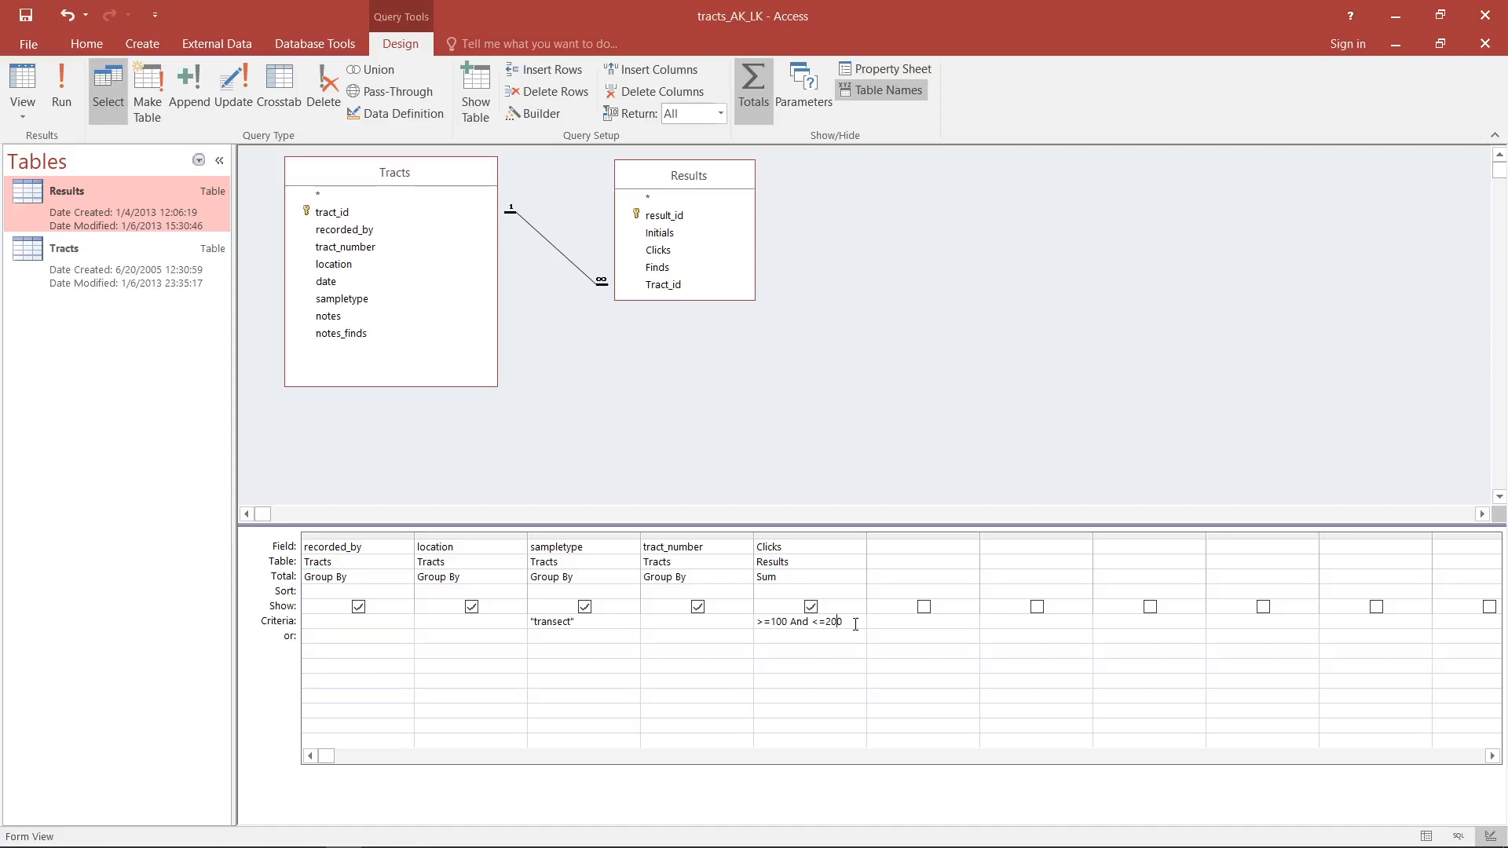
- Rewrite the Clicks criterion as Between 100 And 200, check the returned records, and return to Design View
key("ctrl+shift+Left")
key("ctrl+shift+Left")
key("shift+Right")
key("shift+Right")
key("shift+Right")
type("\\")
key("BackSpace")
key("shift+Home")
type("between")
key("Return")
left_click(19, 83)
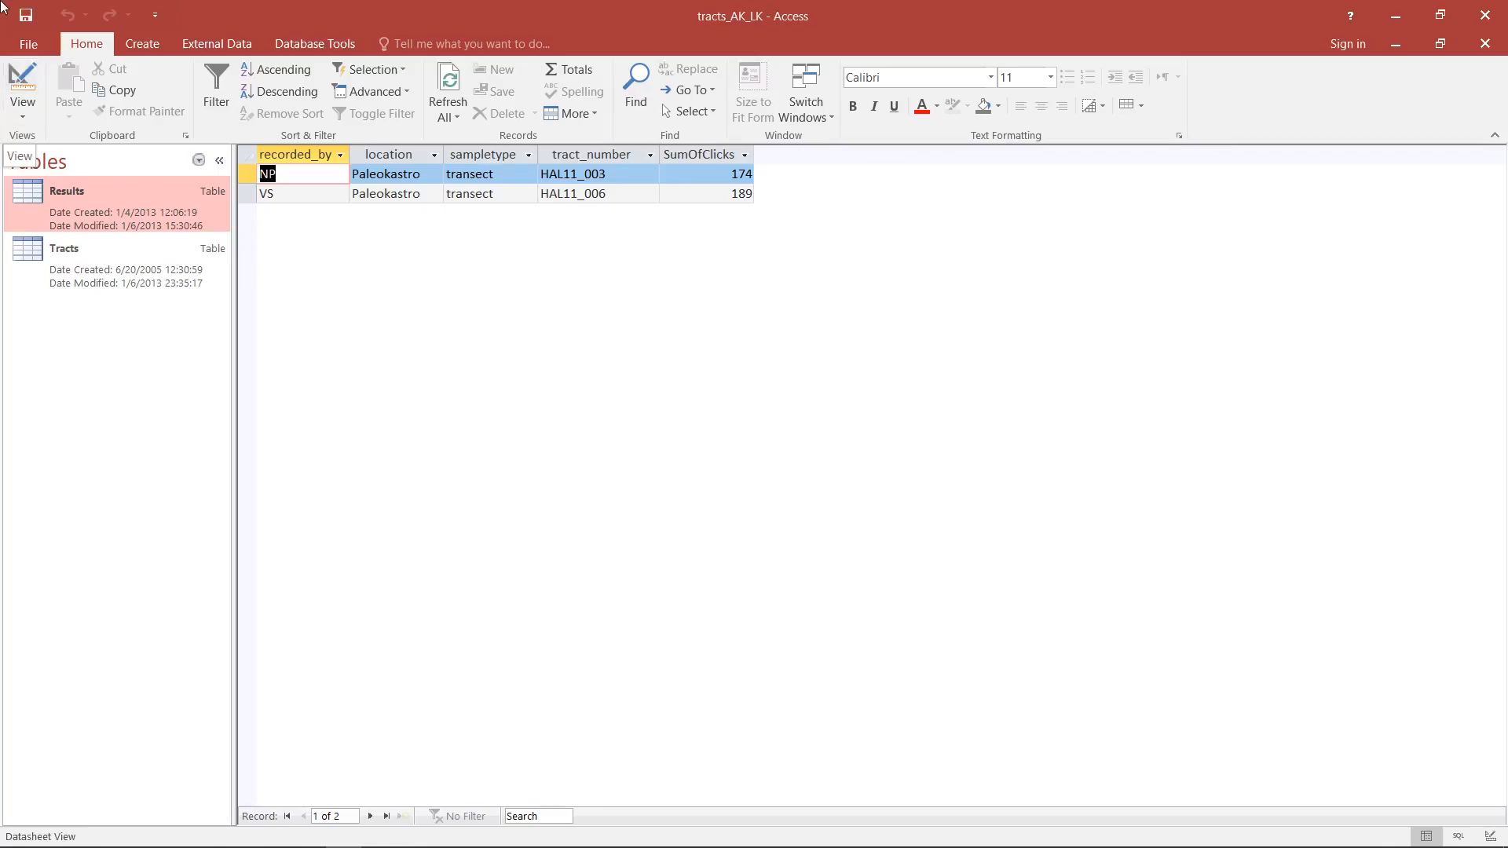
left_click(22, 95)
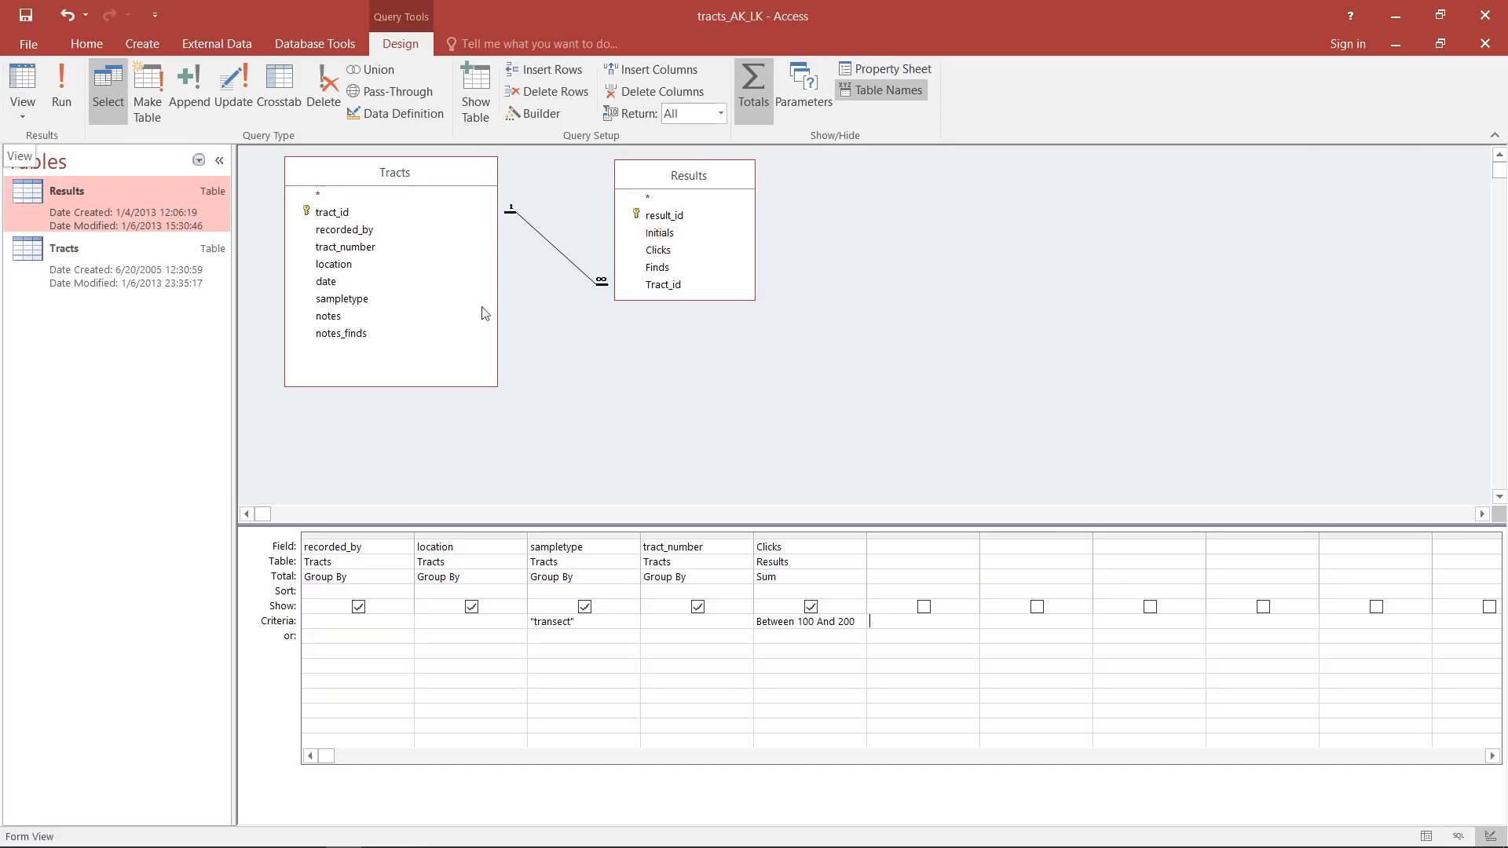
- Create a new query in Design View that contains only the Results table
left_click(143, 44)
left_click(281, 78)
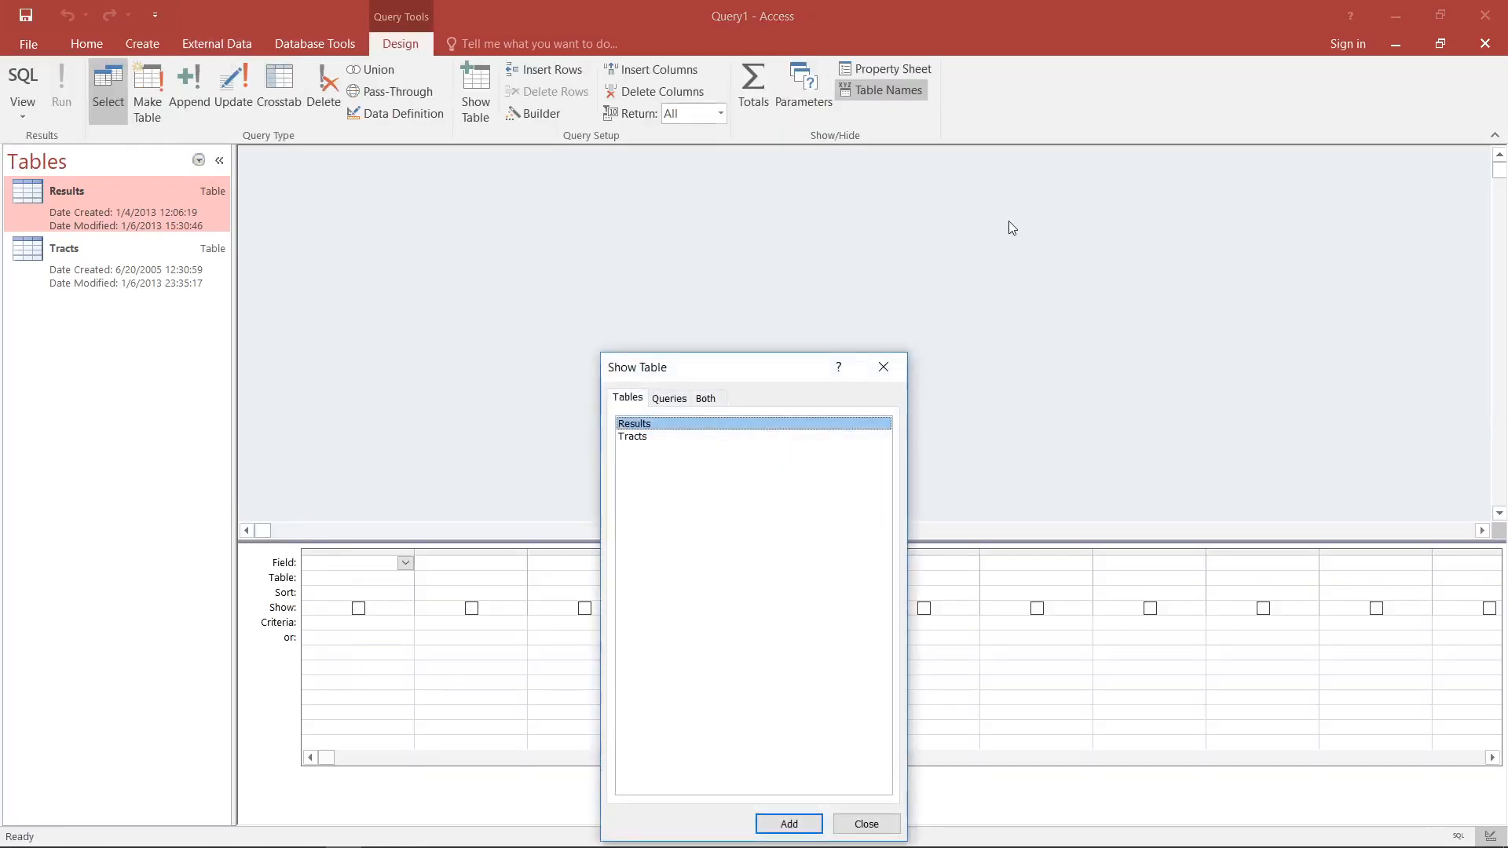
double_click(661, 428)
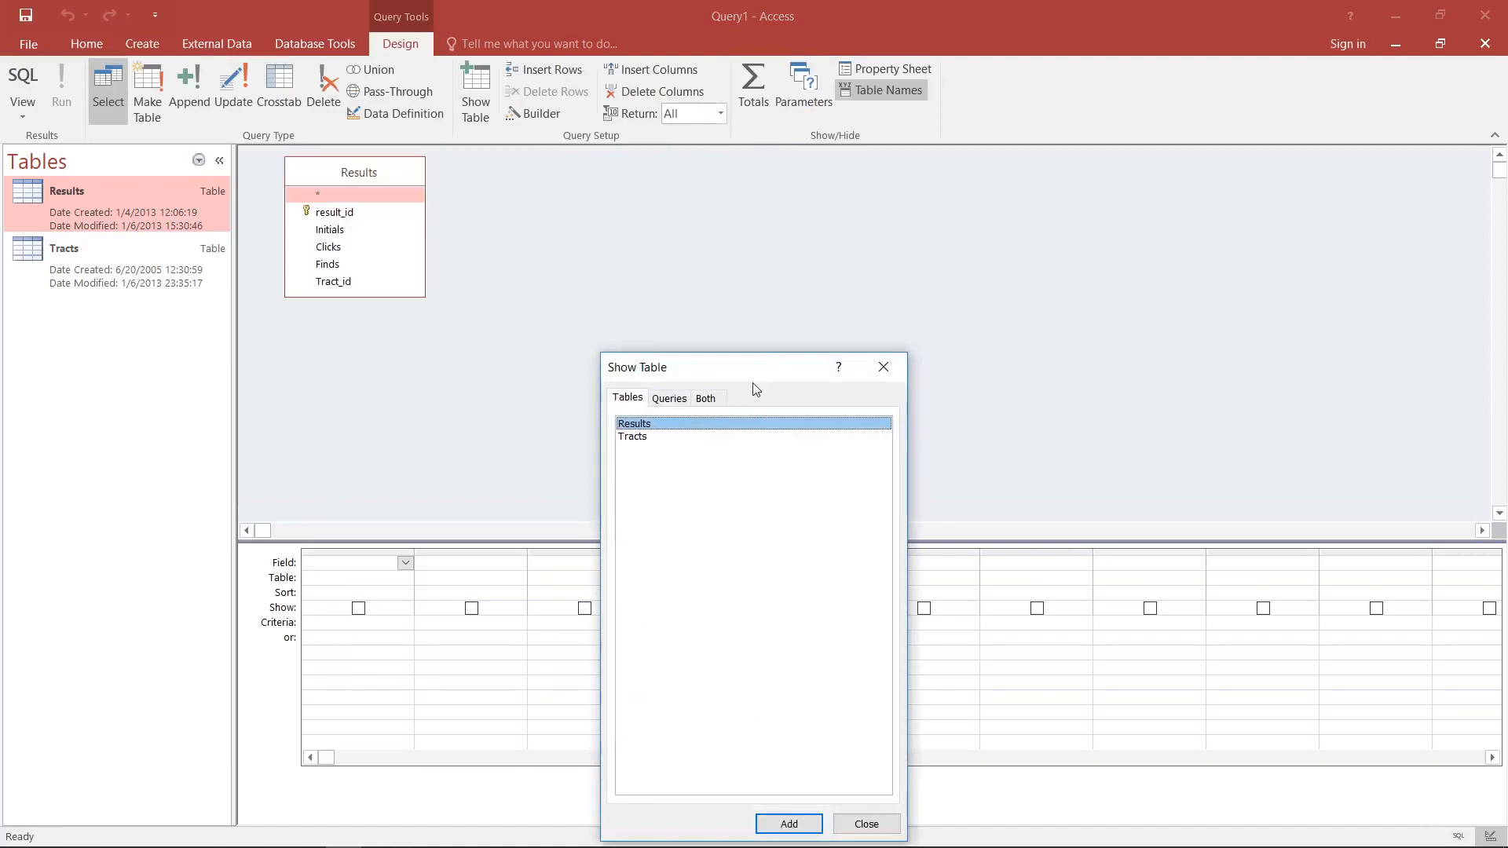
left_click_drag(755, 373, 719, 236)
left_click(850, 231)
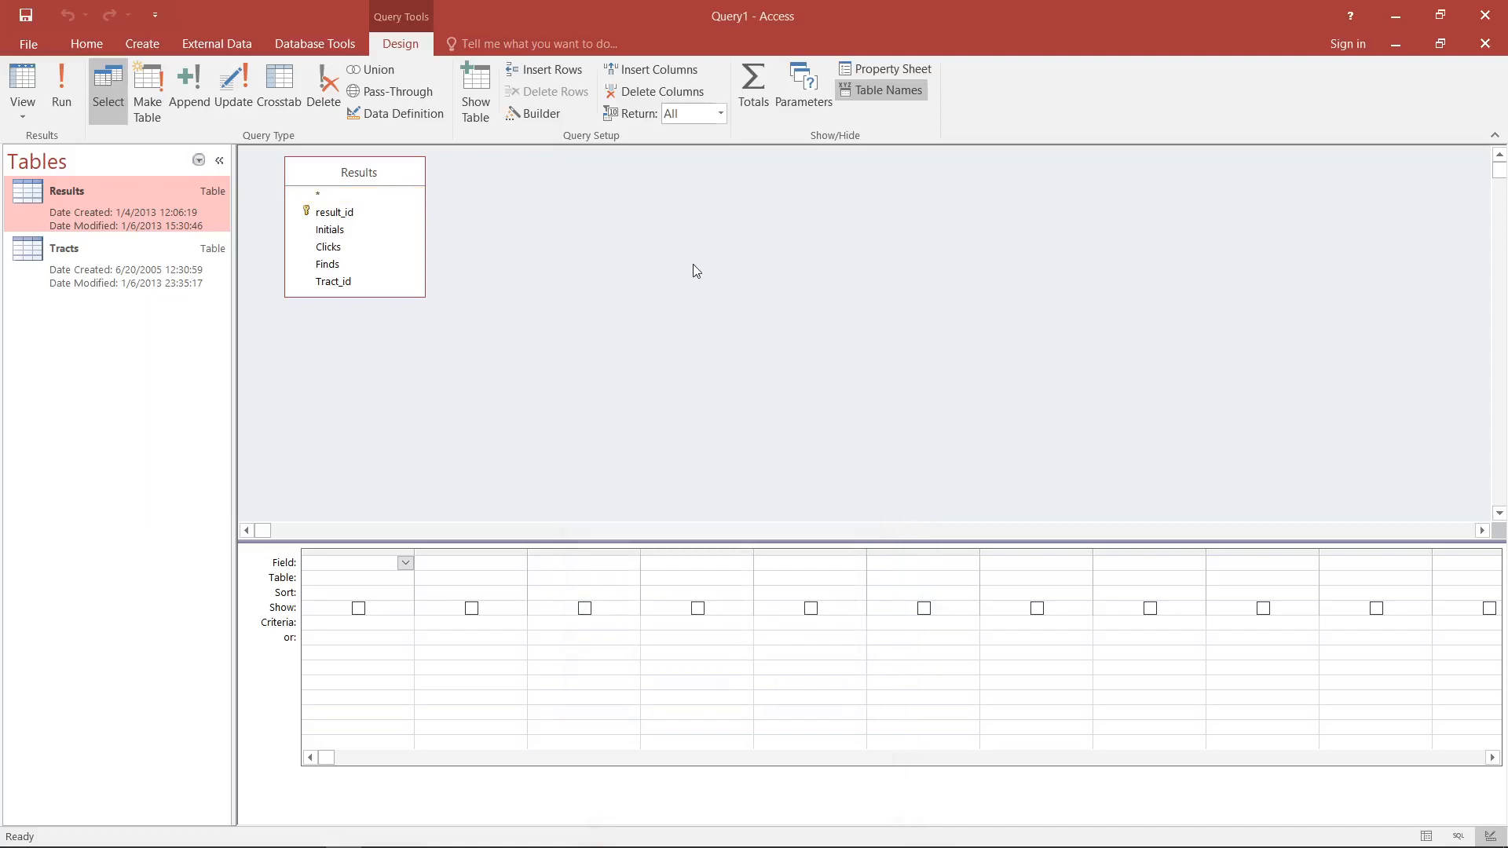
- Add the Initials, Clicks and Finds fields from Results to the new query
double_click(343, 230)
left_click(346, 248)
double_click(345, 247)
double_click(342, 265)
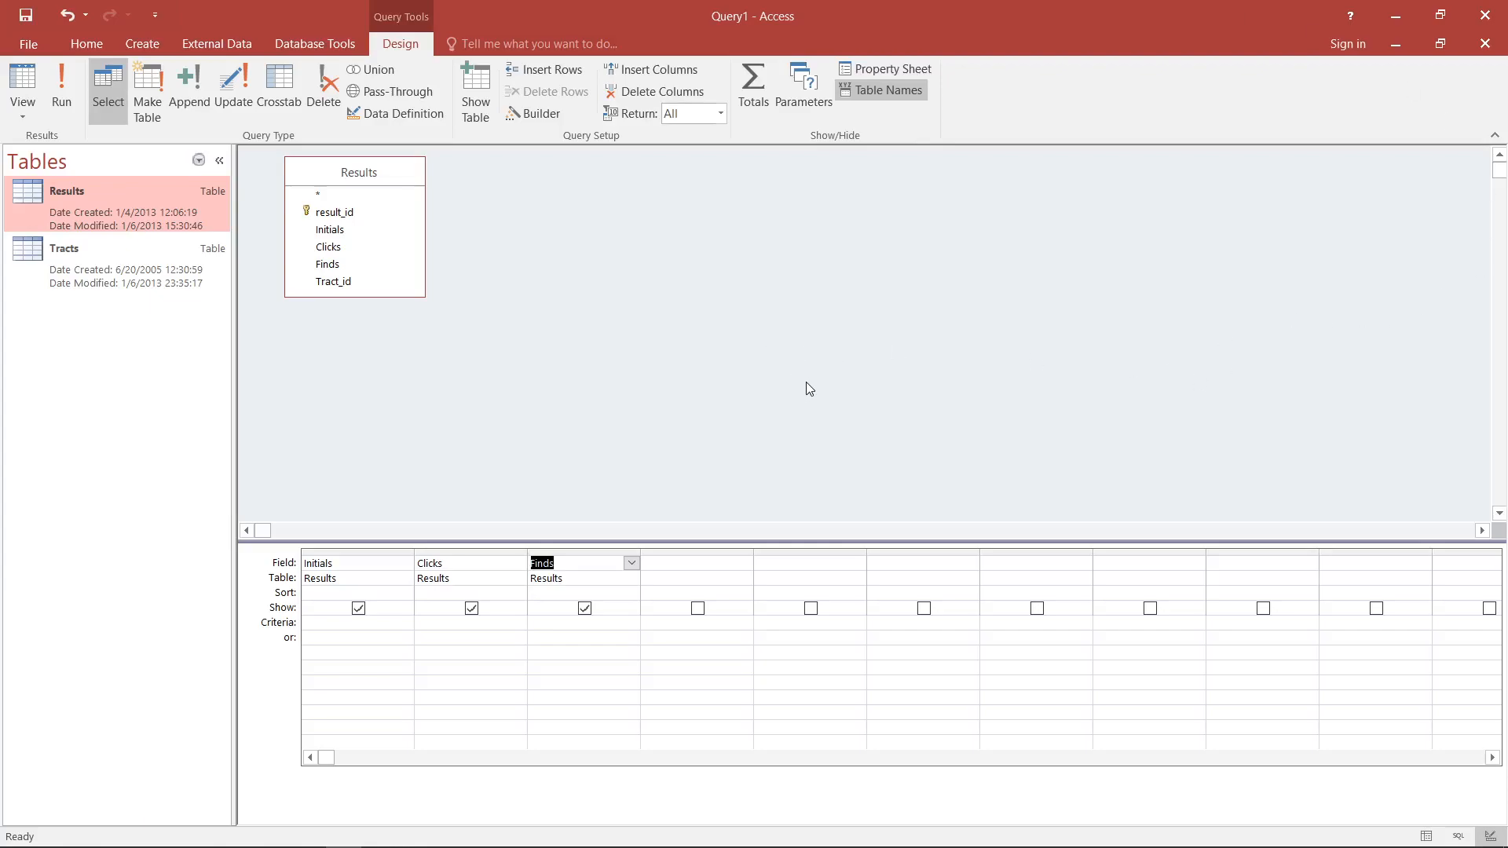
- Set the criterion of the Clicks field to Is Not Null
left_click(487, 626)
type("is not ")
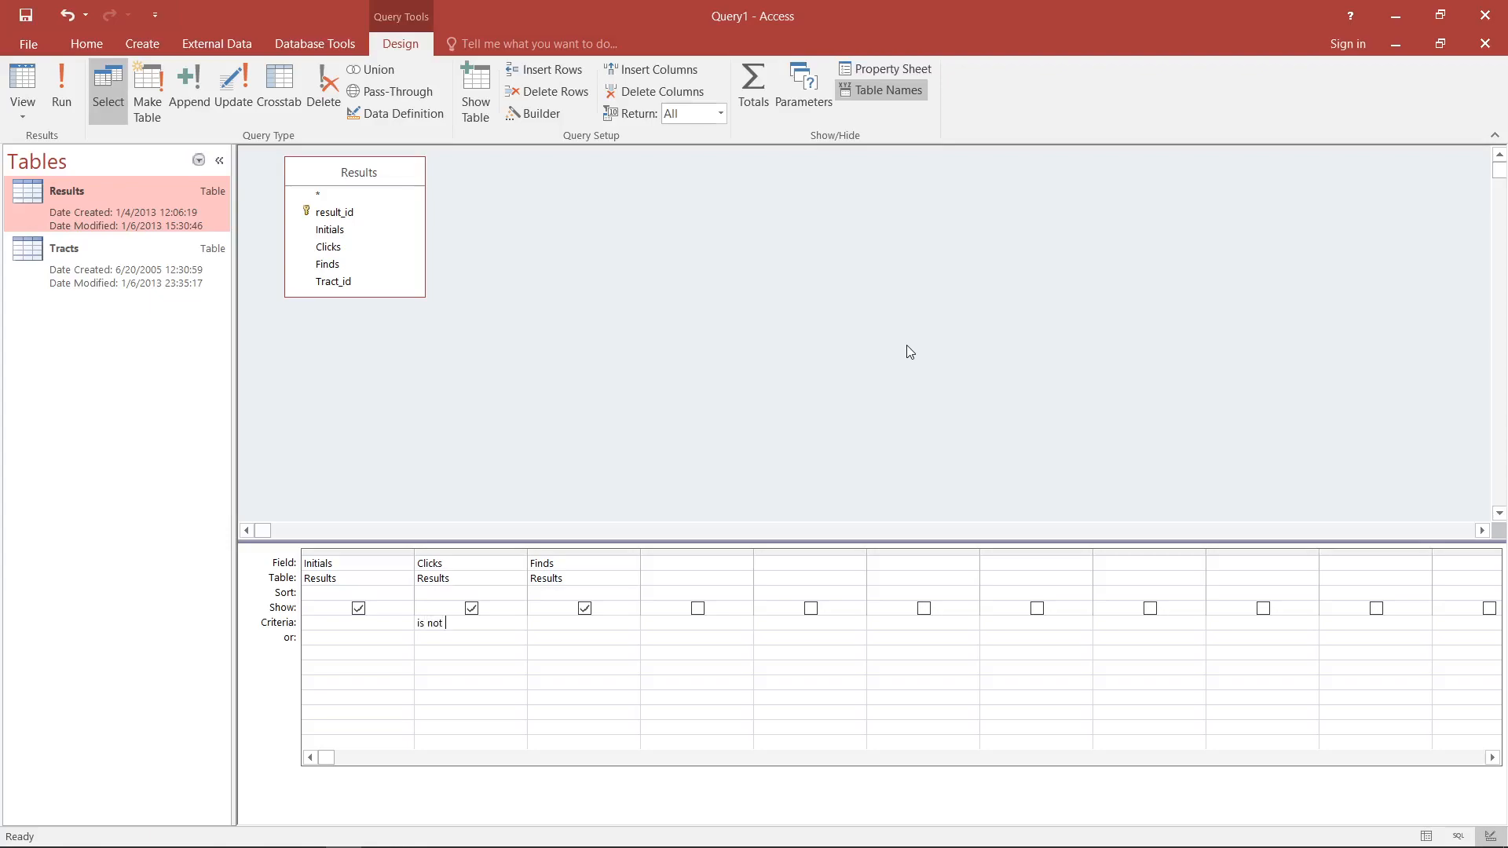
type("null")
key("Tab")
- Display the new query's records and look through the Clicks values for blanks
left_click(21, 86)
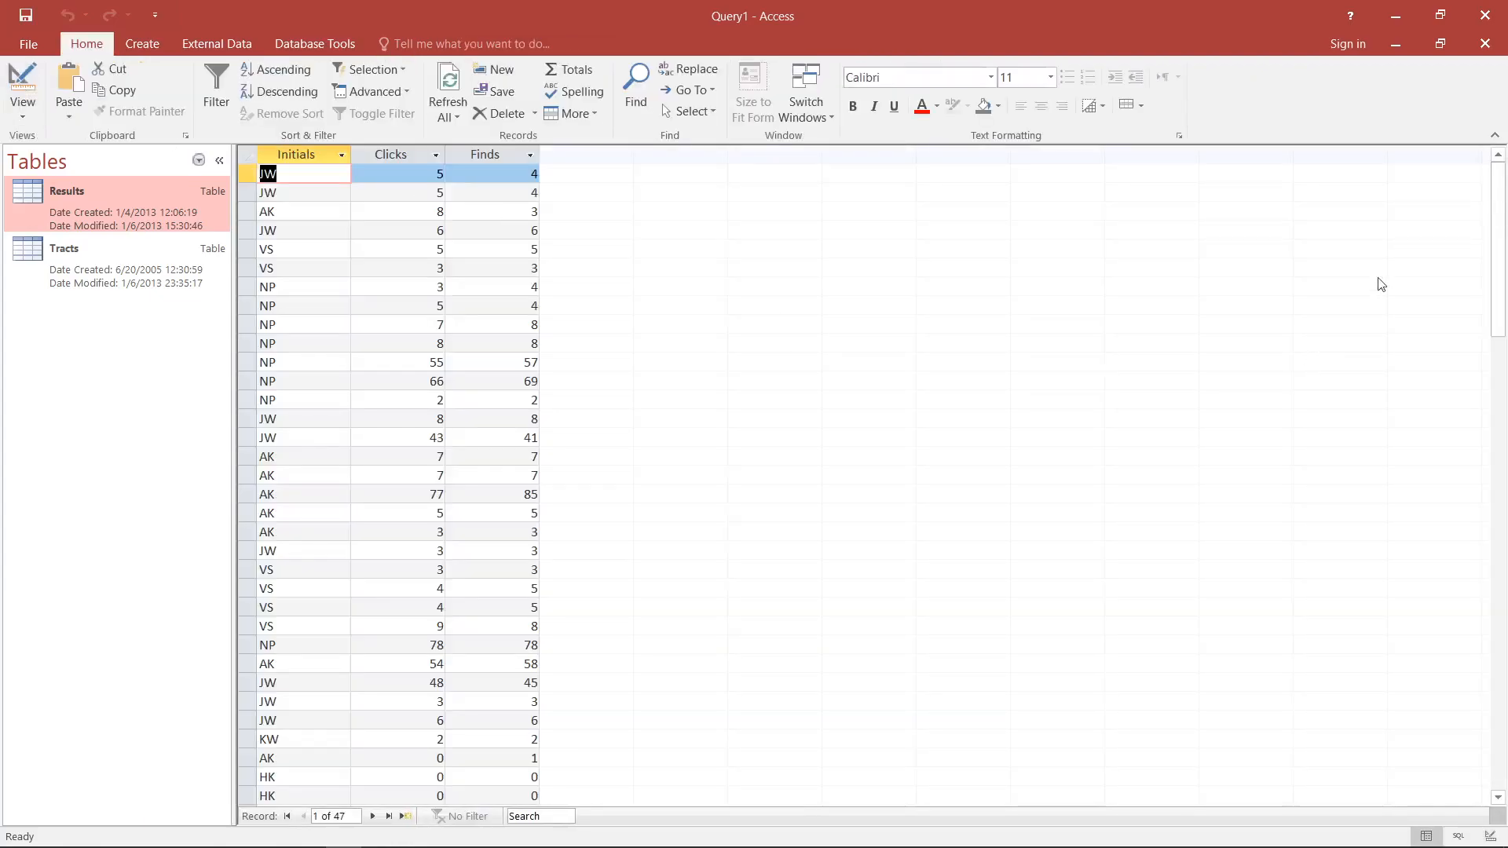
left_click_drag(1506, 212, 1506, 371)
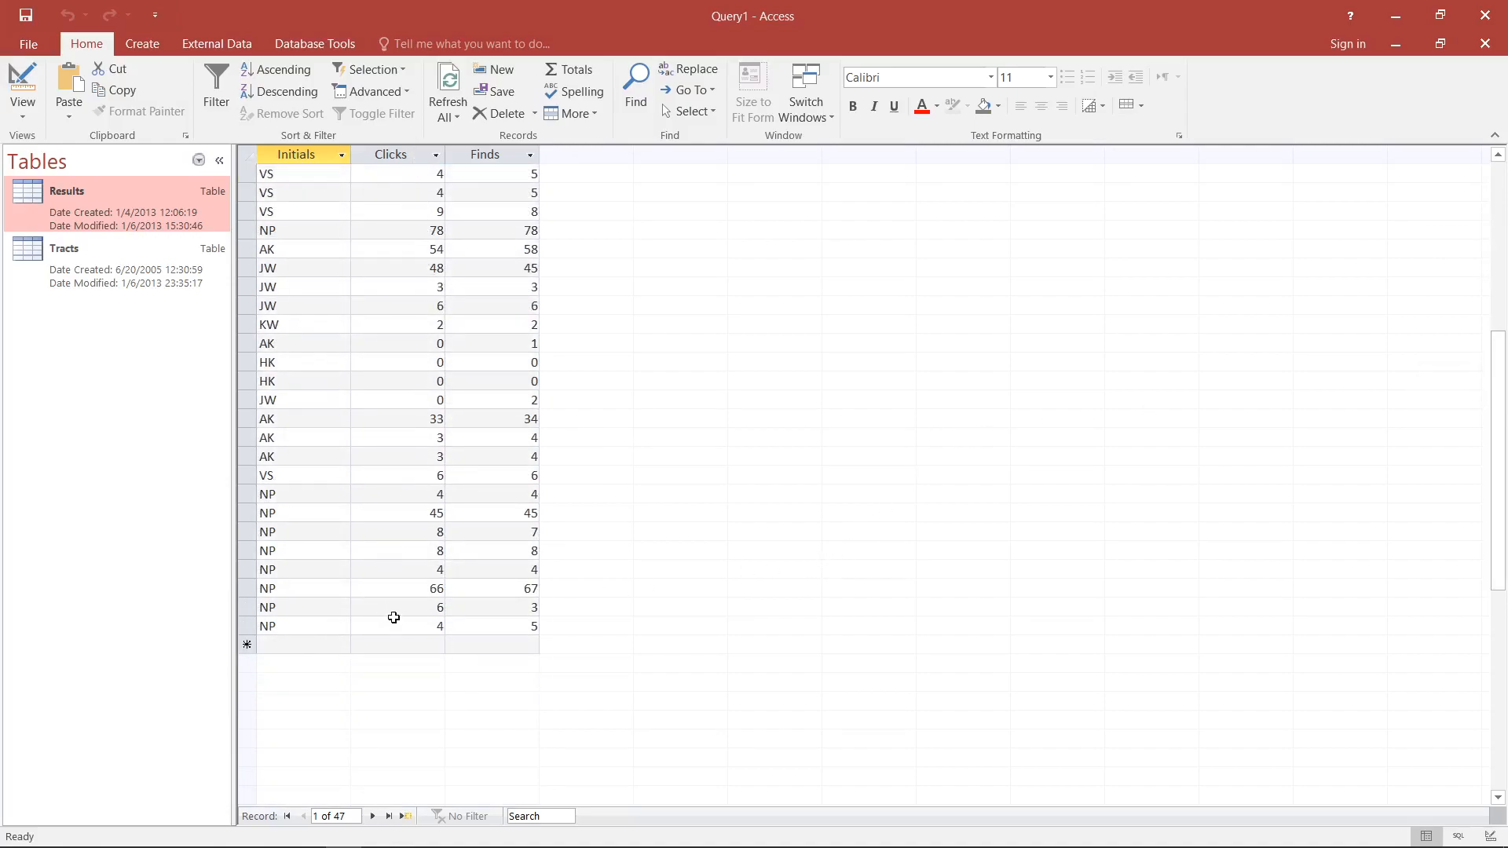
scroll(401, 428, "up", 7)
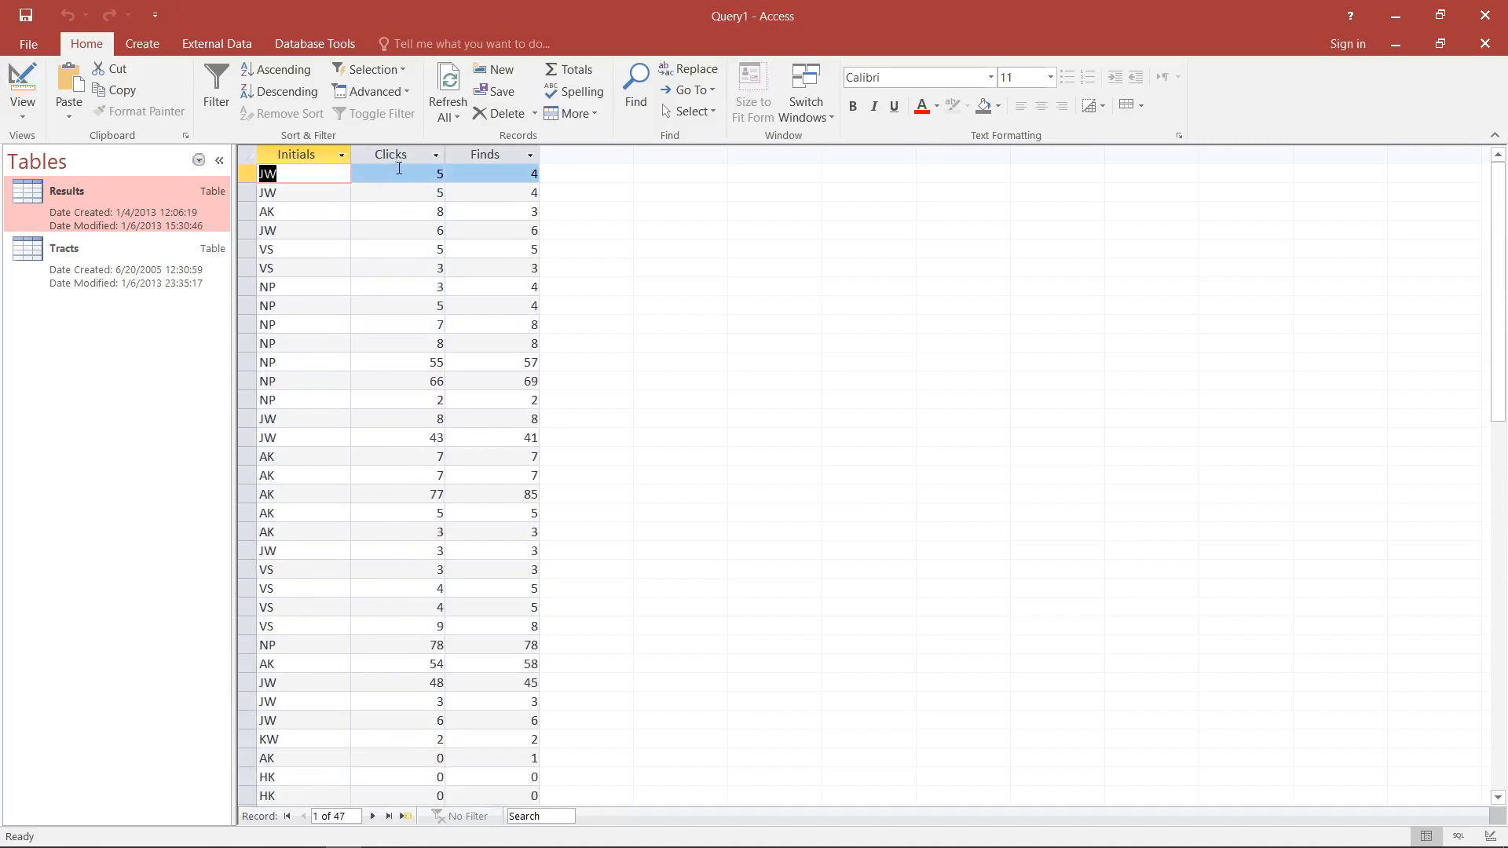
- Clear the Is Not Null criterion of the Clicks field and display the records to examine the ones with blank Clicks
left_click(22, 82)
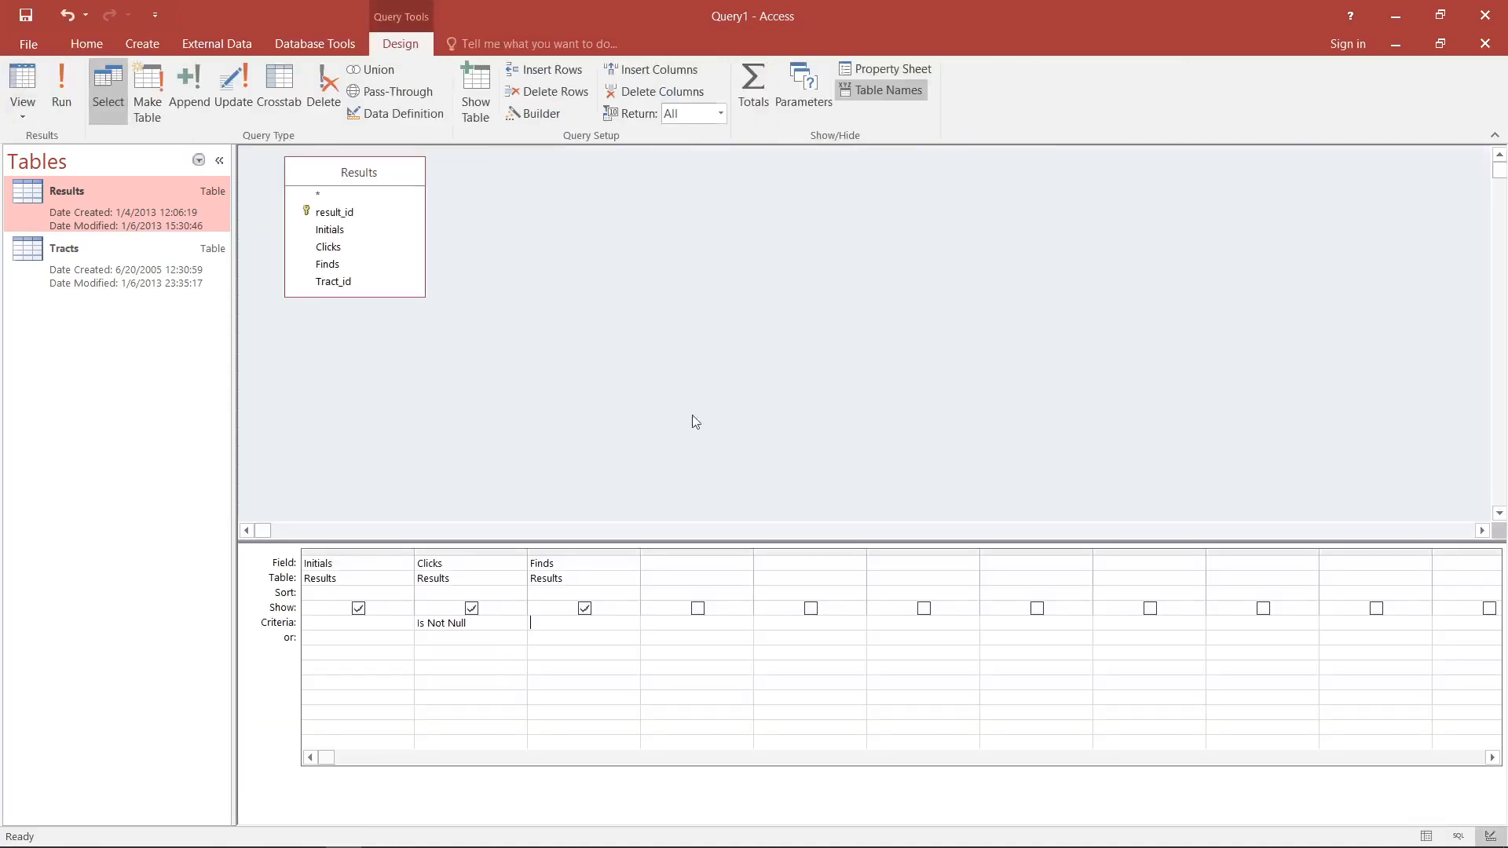
left_click_drag(505, 623, 417, 623)
key("Delete")
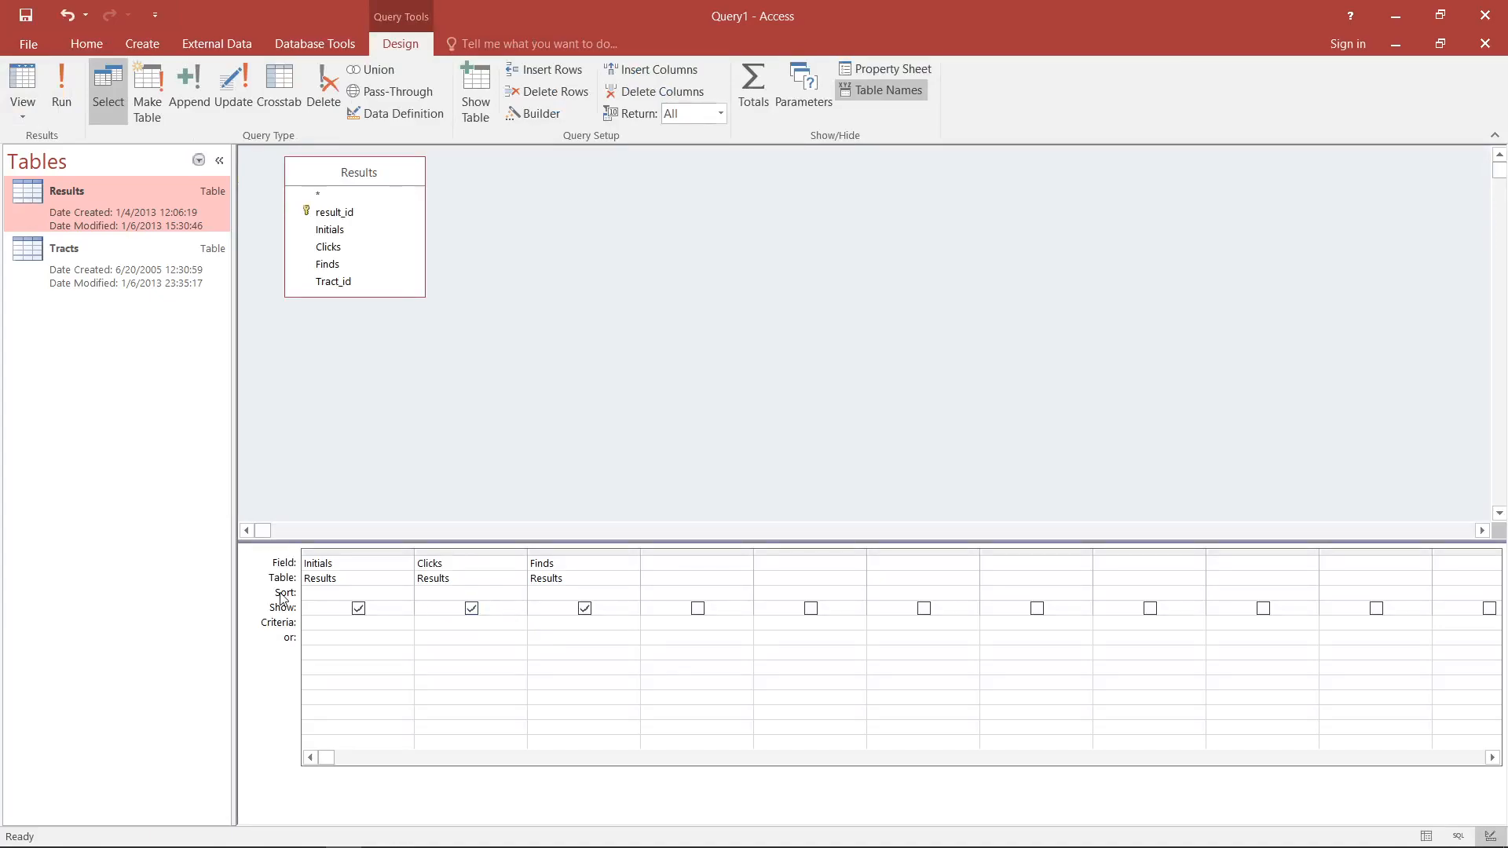
left_click(22, 82)
scroll(919, 320, "down", 6)
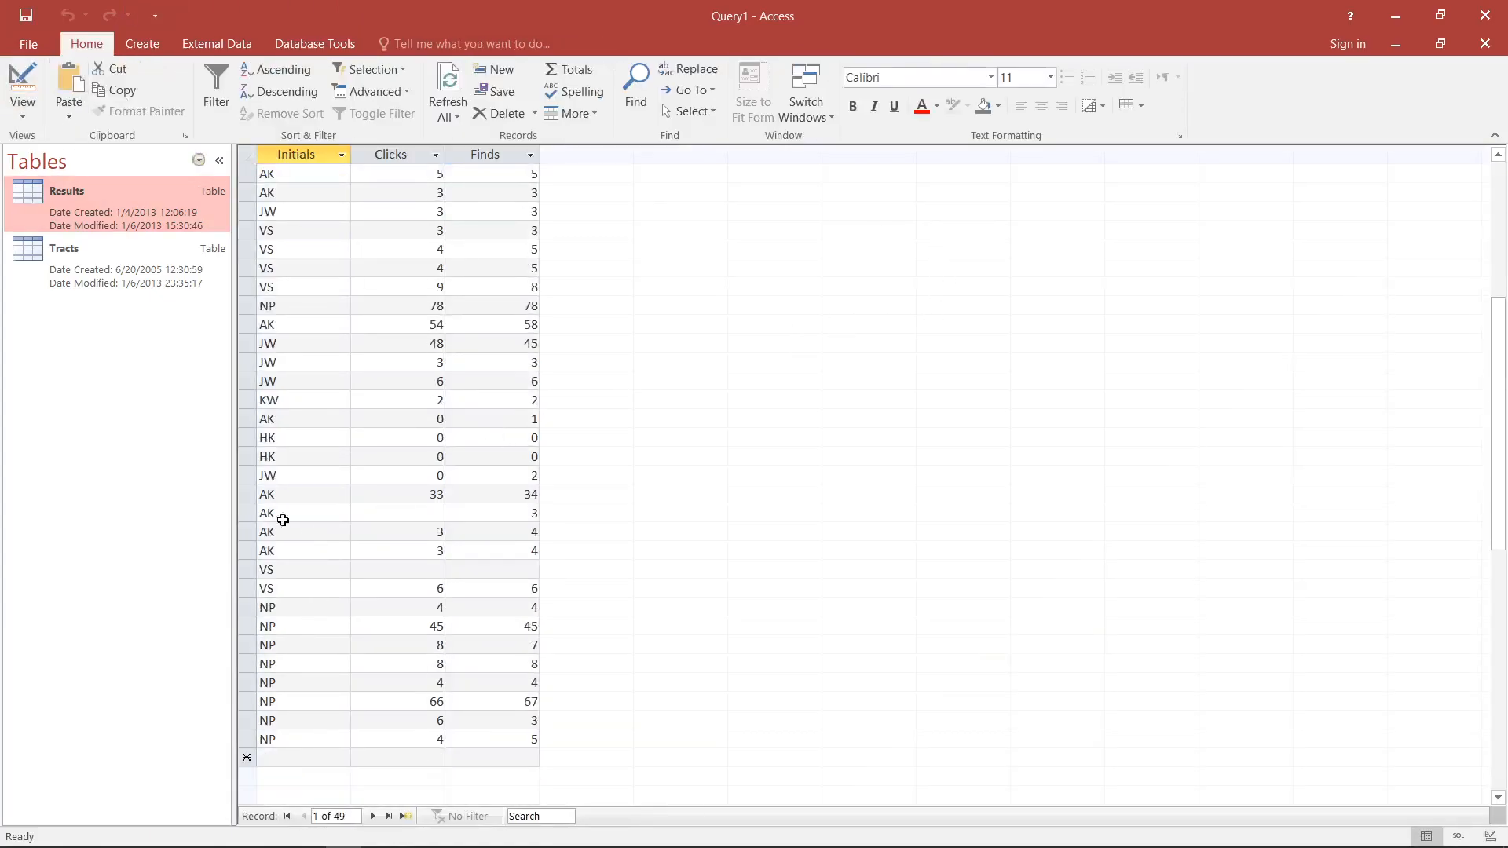
left_click(377, 514)
left_click(397, 569)
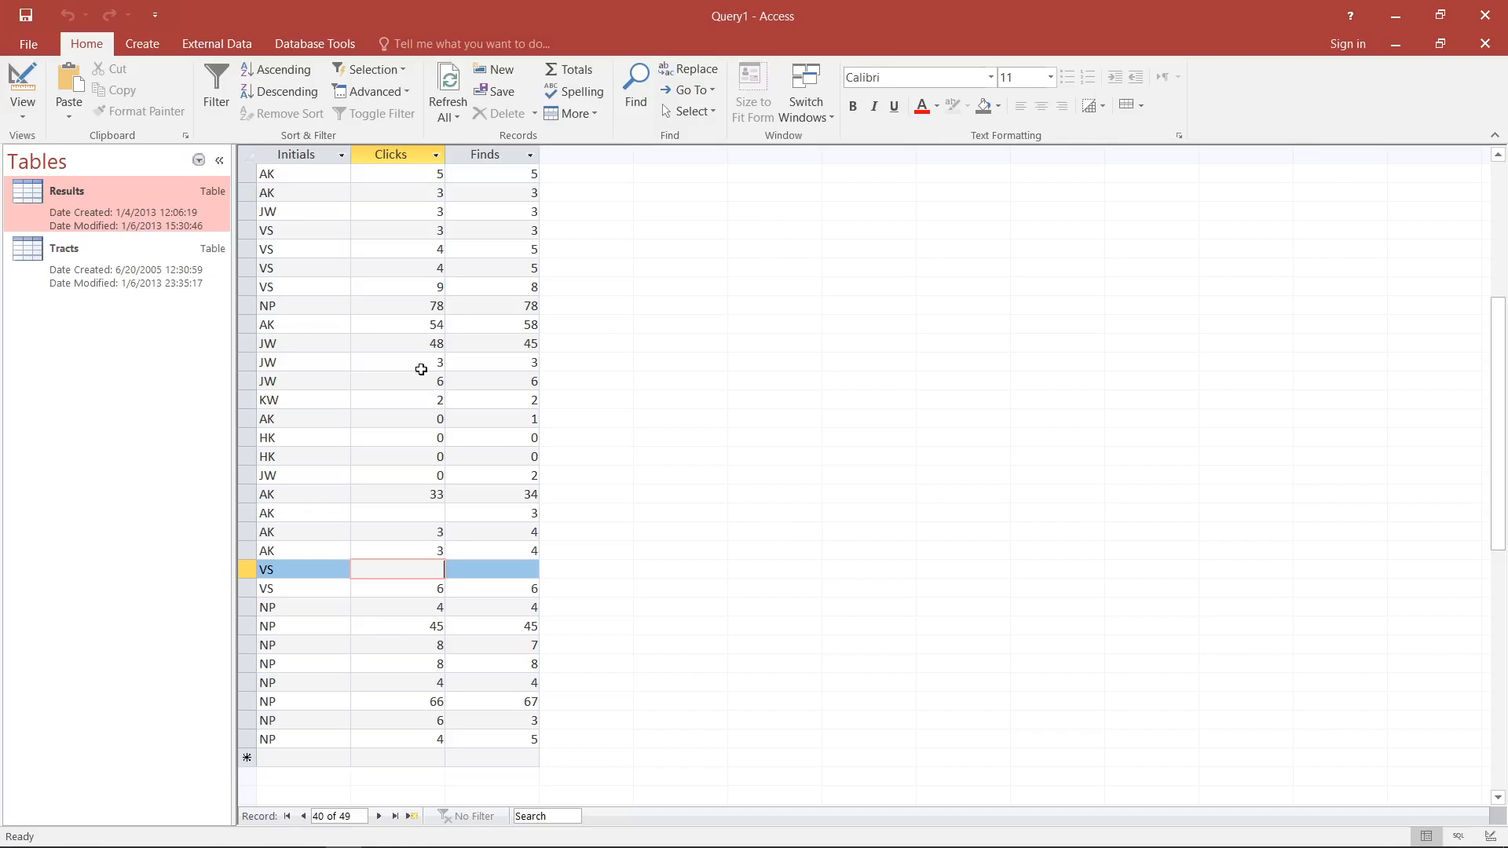
- Return to the query's design and set the criterion of the Clicks field to Is Not Null again
left_click(22, 82)
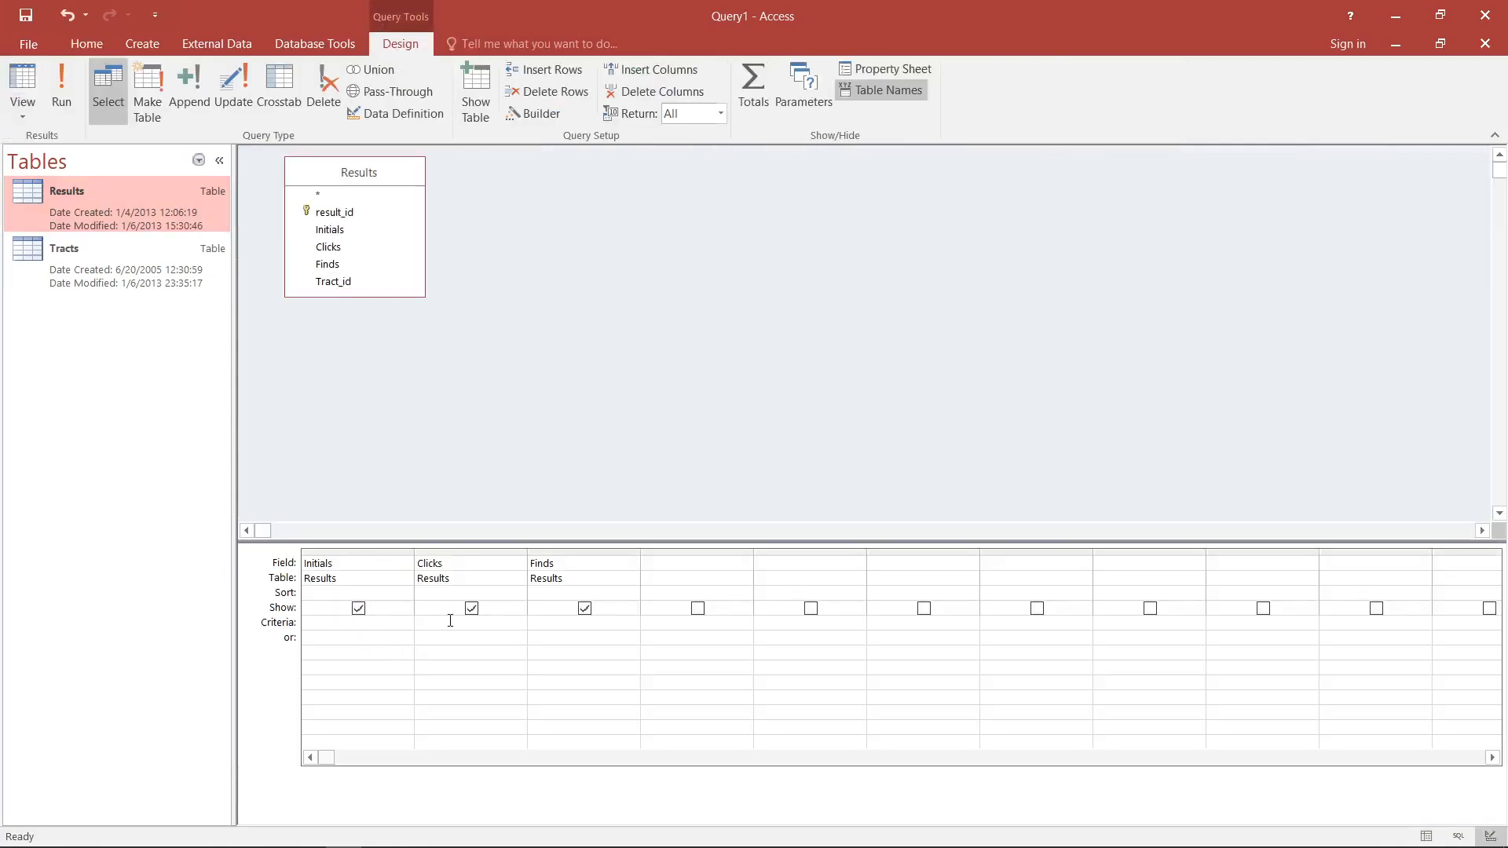
type("Is n")
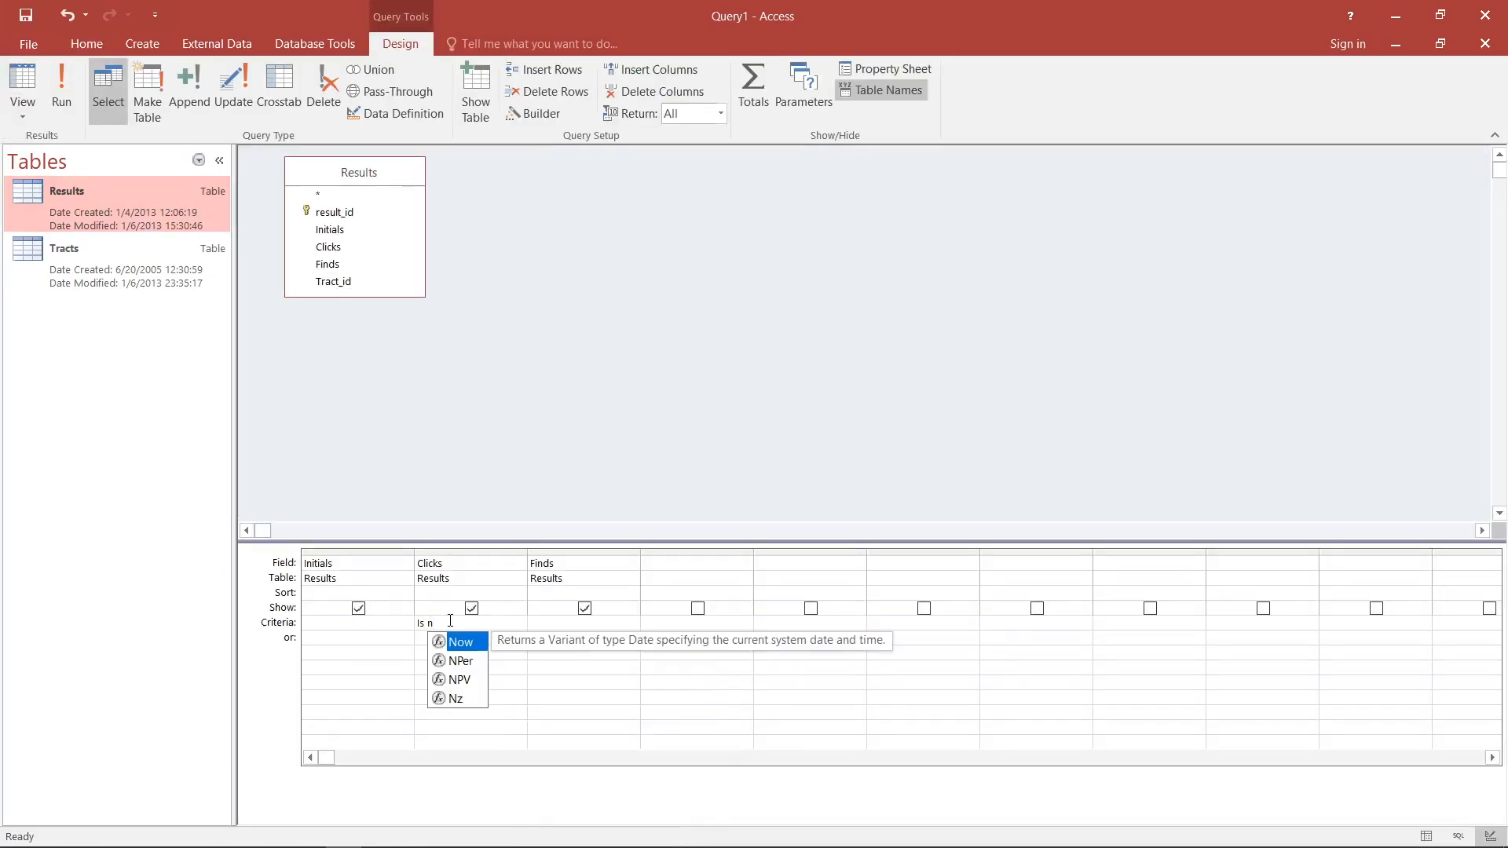
type("ot Null")
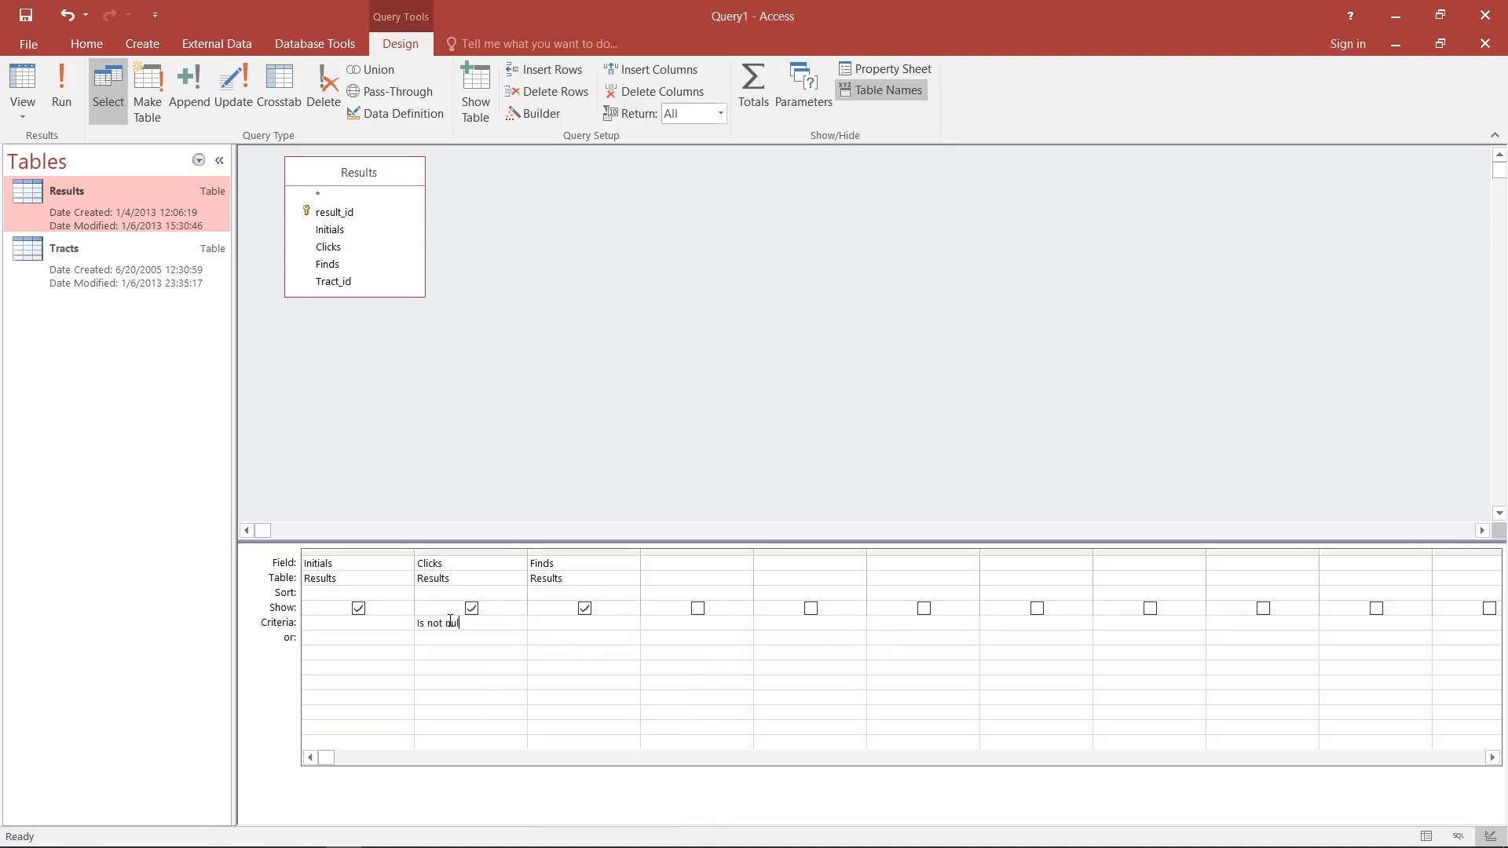
- Display the filtered records and compare the zero values in Clicks with the rest of the list
left_click(22, 79)
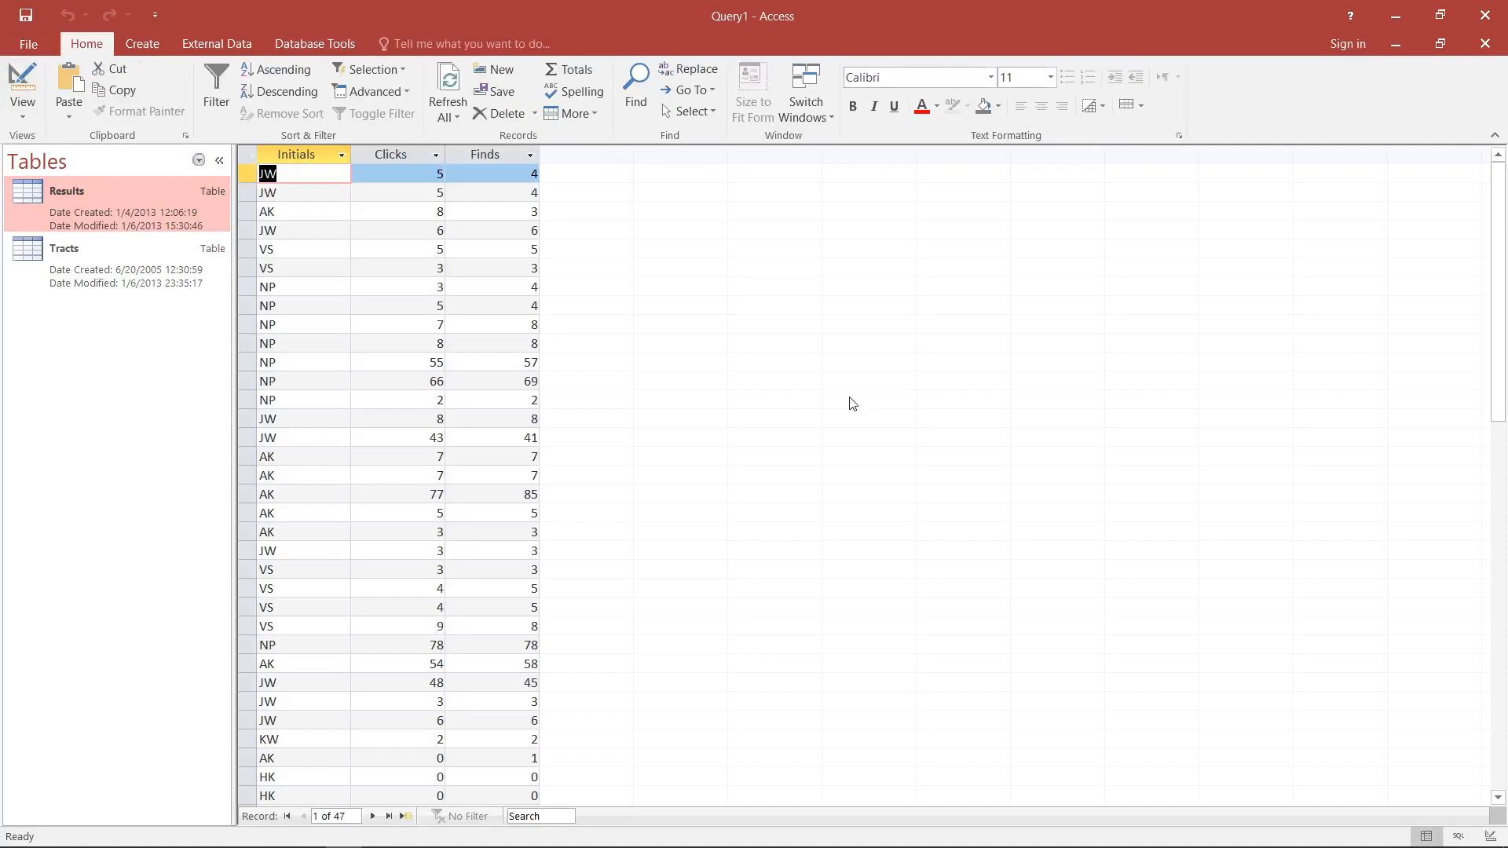
scroll(848, 404, "down", 4)
left_click(398, 533)
left_click(402, 550)
left_click(418, 588)
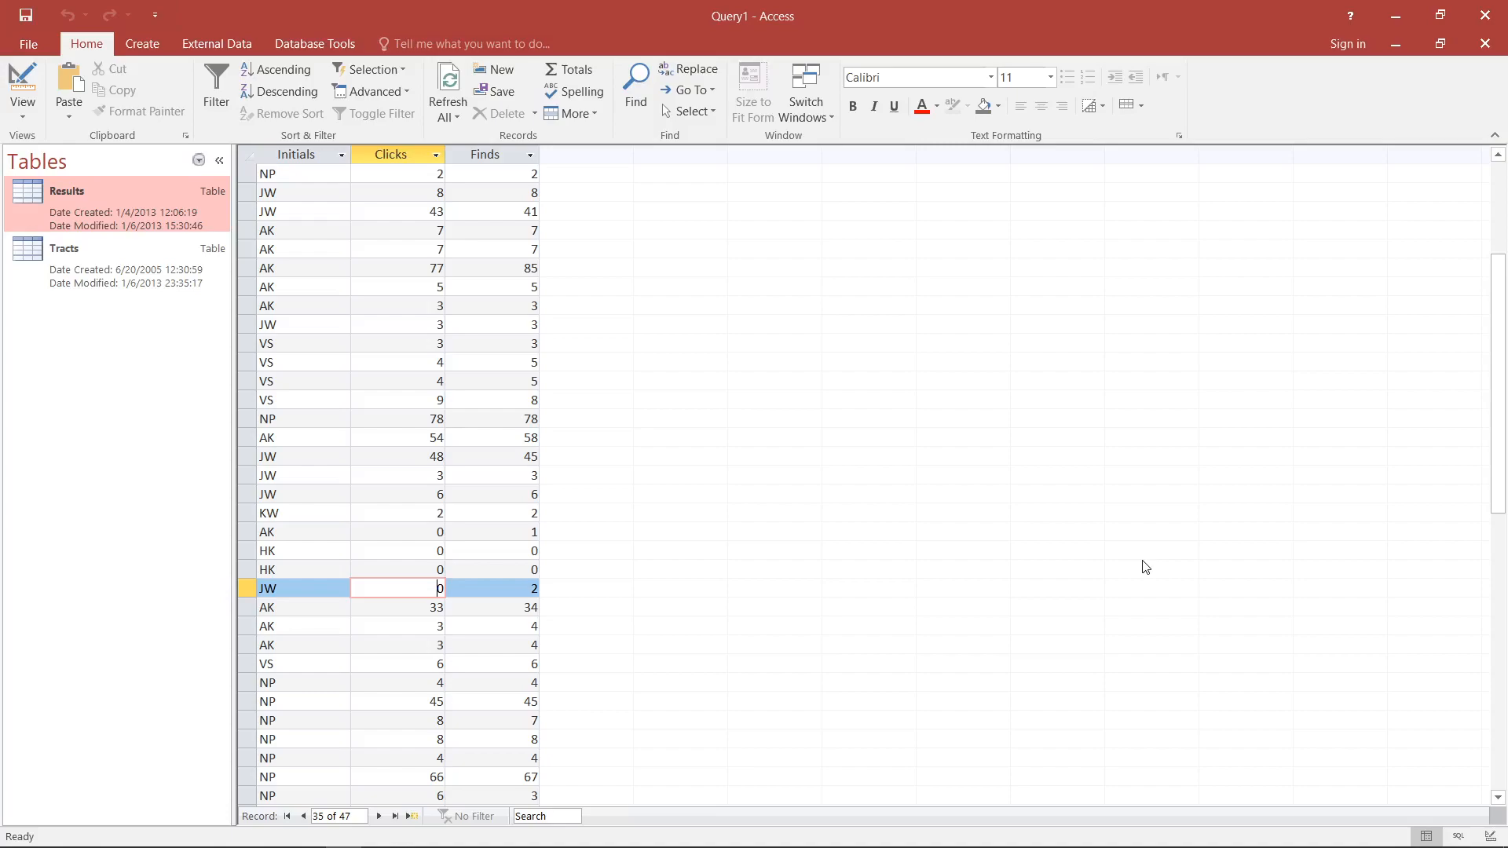
scroll(1145, 568, "down", 4)
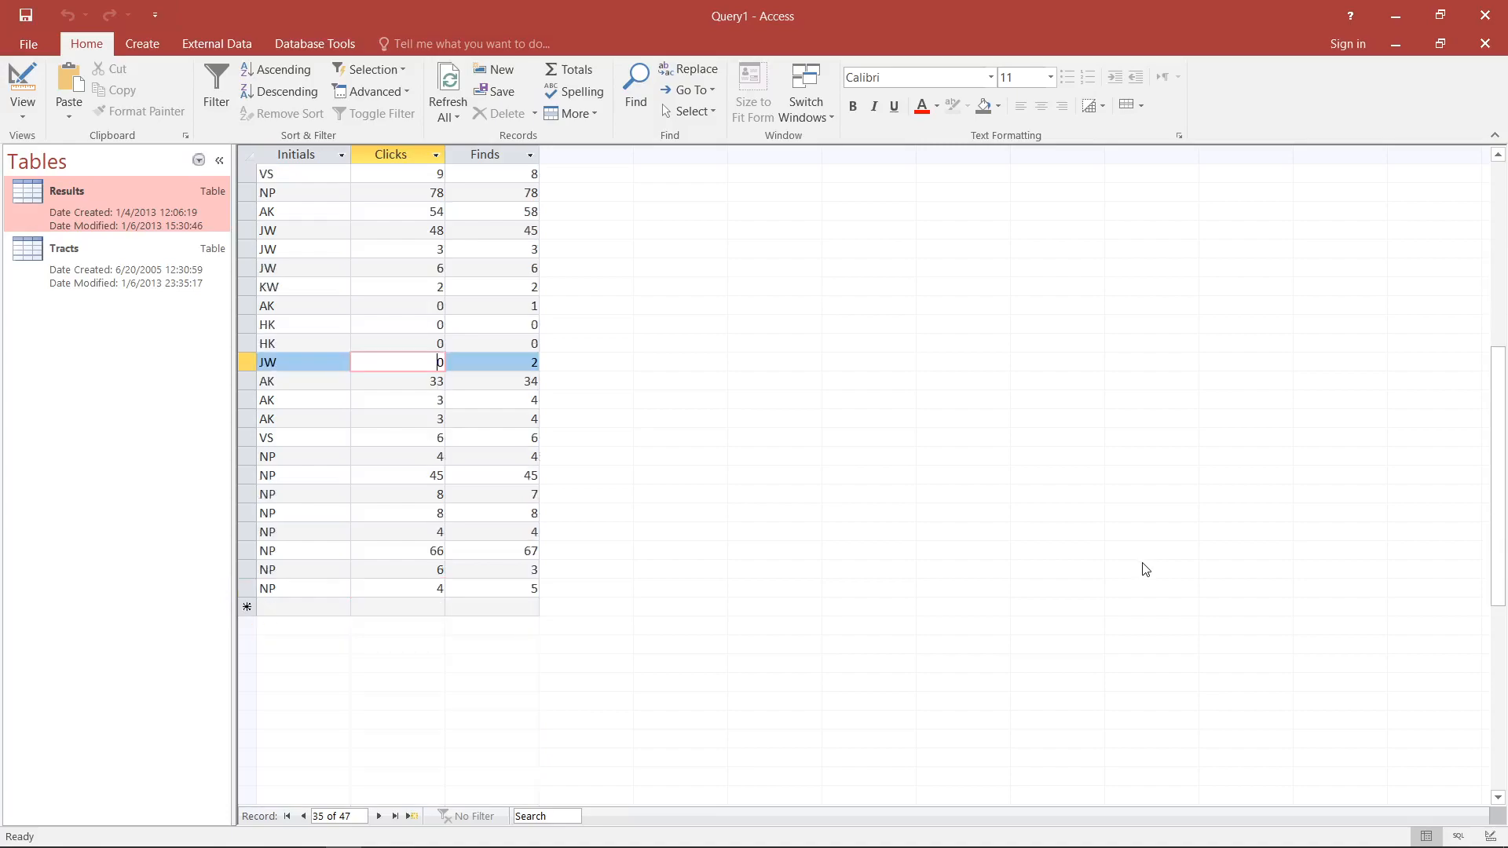
scroll(1145, 569, "up", 5)
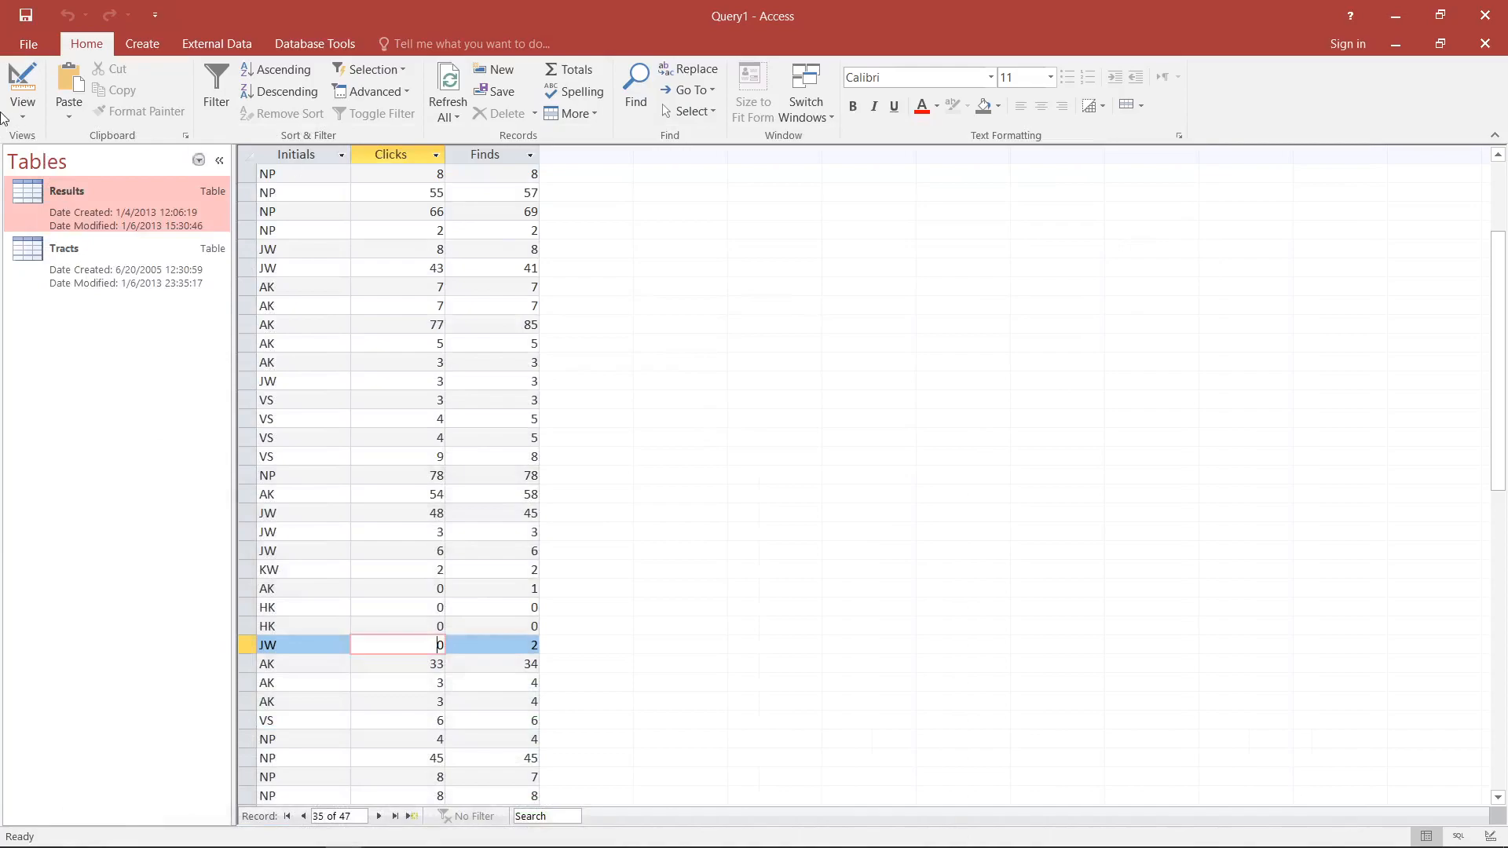
- Return to the query's design and remove the Results table from it
left_click(17, 82)
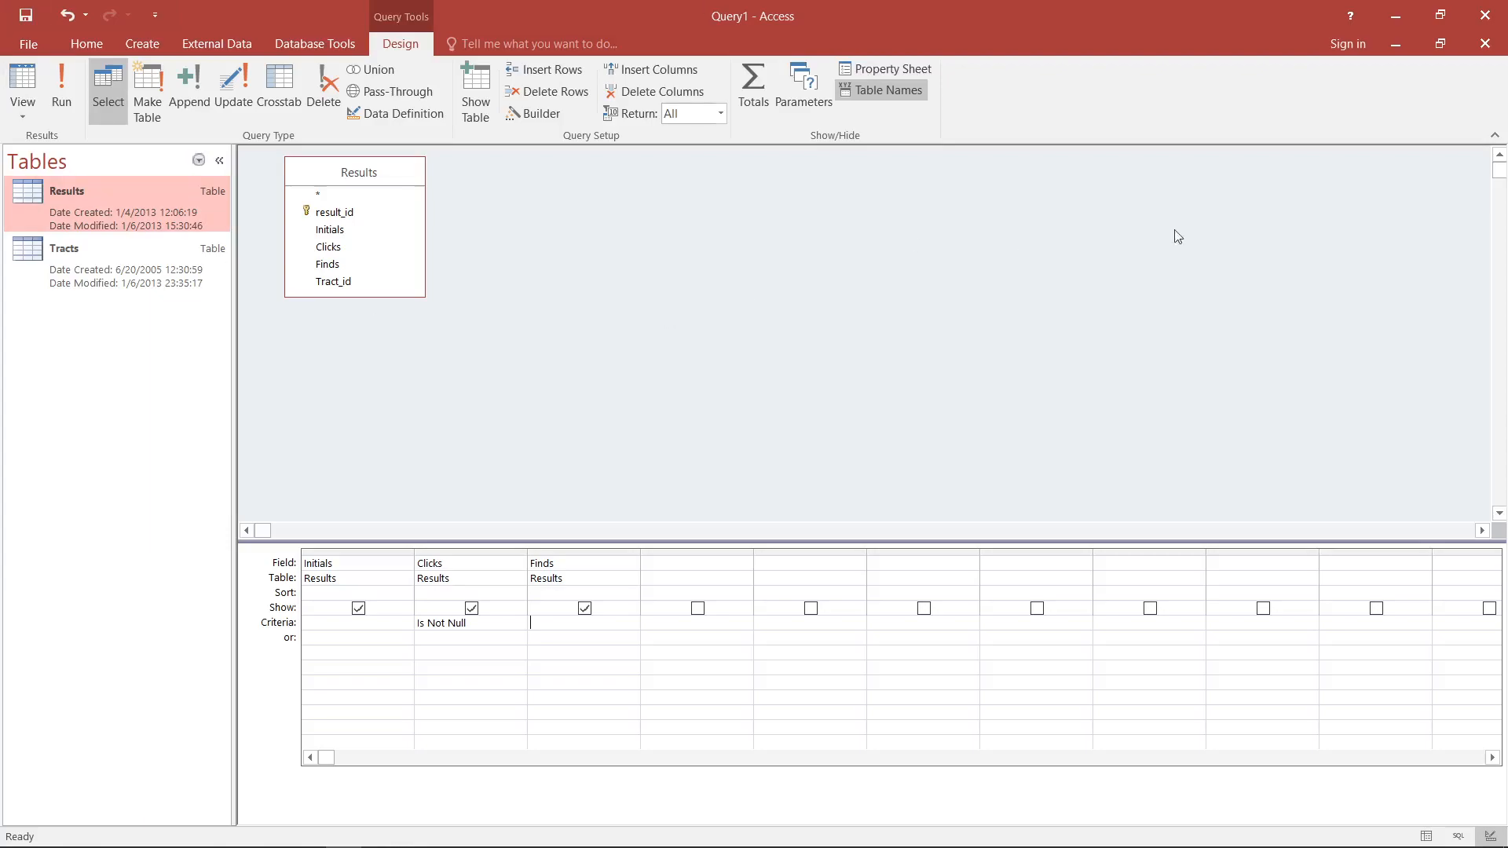
left_click(368, 172)
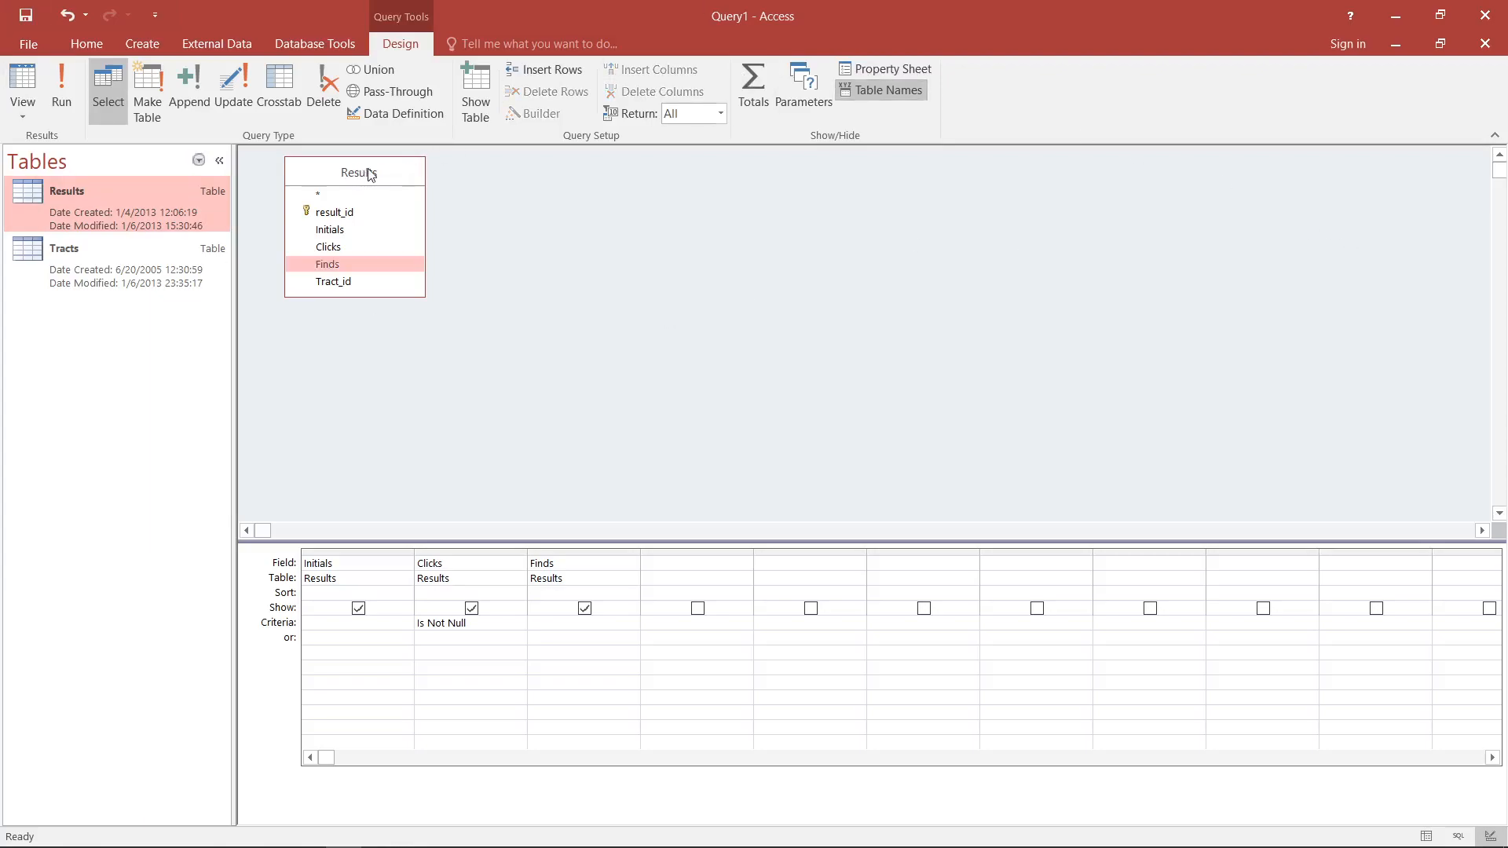
key("Delete")
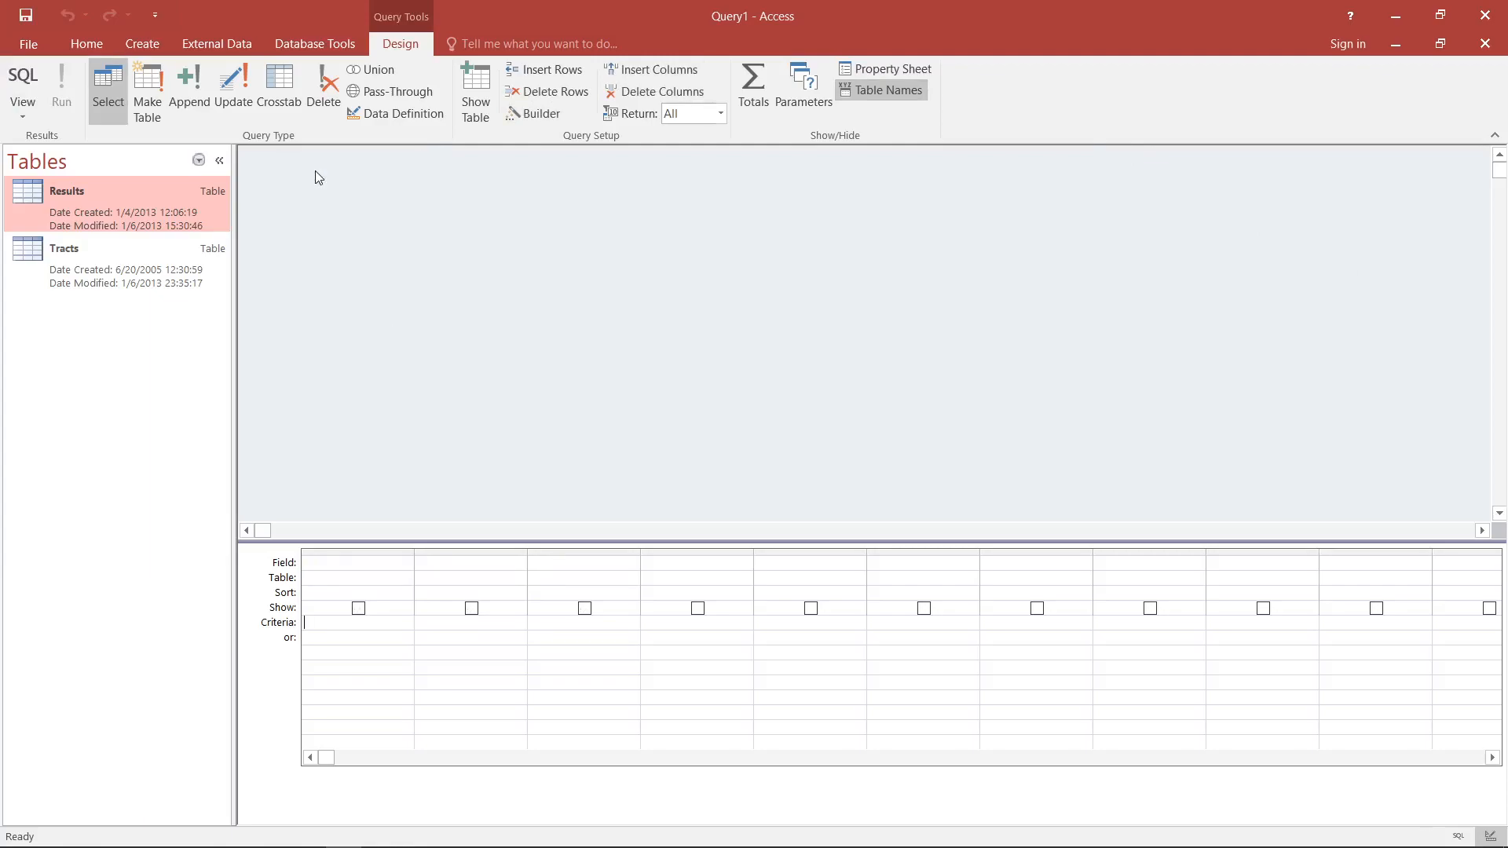
- Open the Tracts table and create a new query in Design View that contains only Tracts
double_click(120, 281)
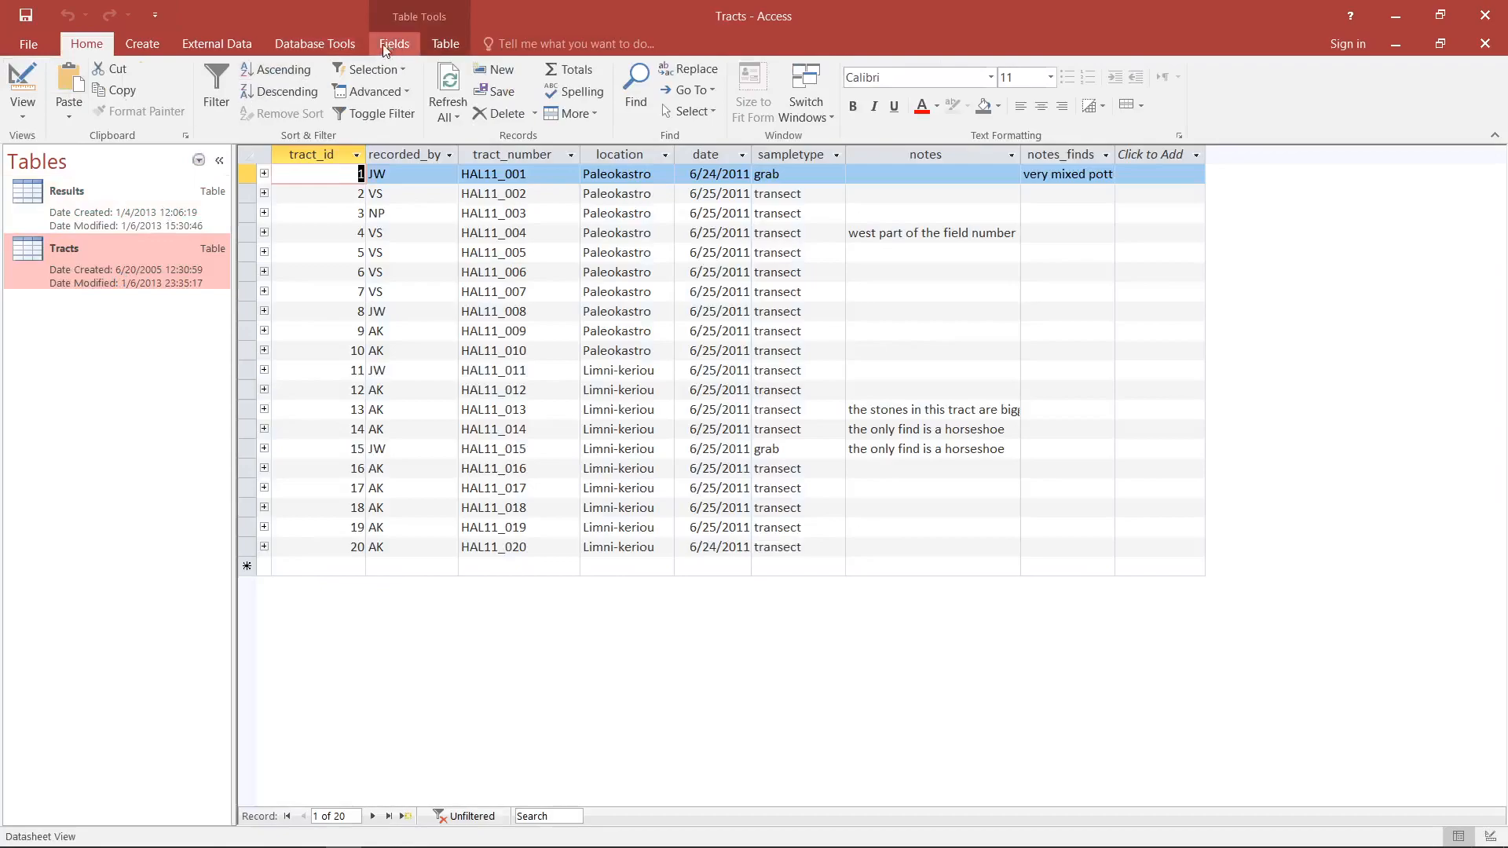
left_click(142, 43)
left_click(290, 74)
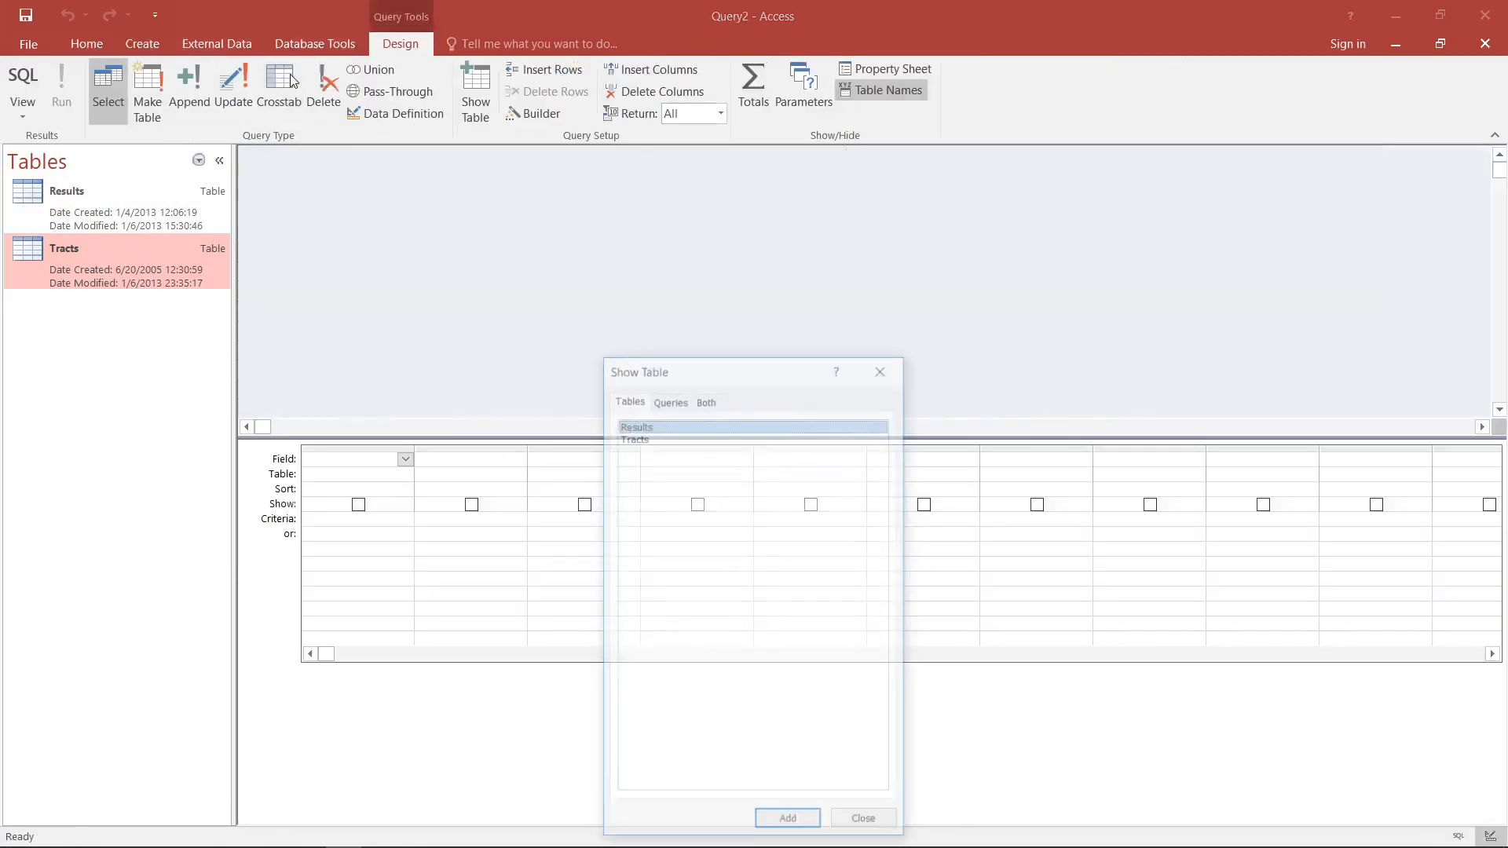
left_click(691, 438)
double_click(691, 439)
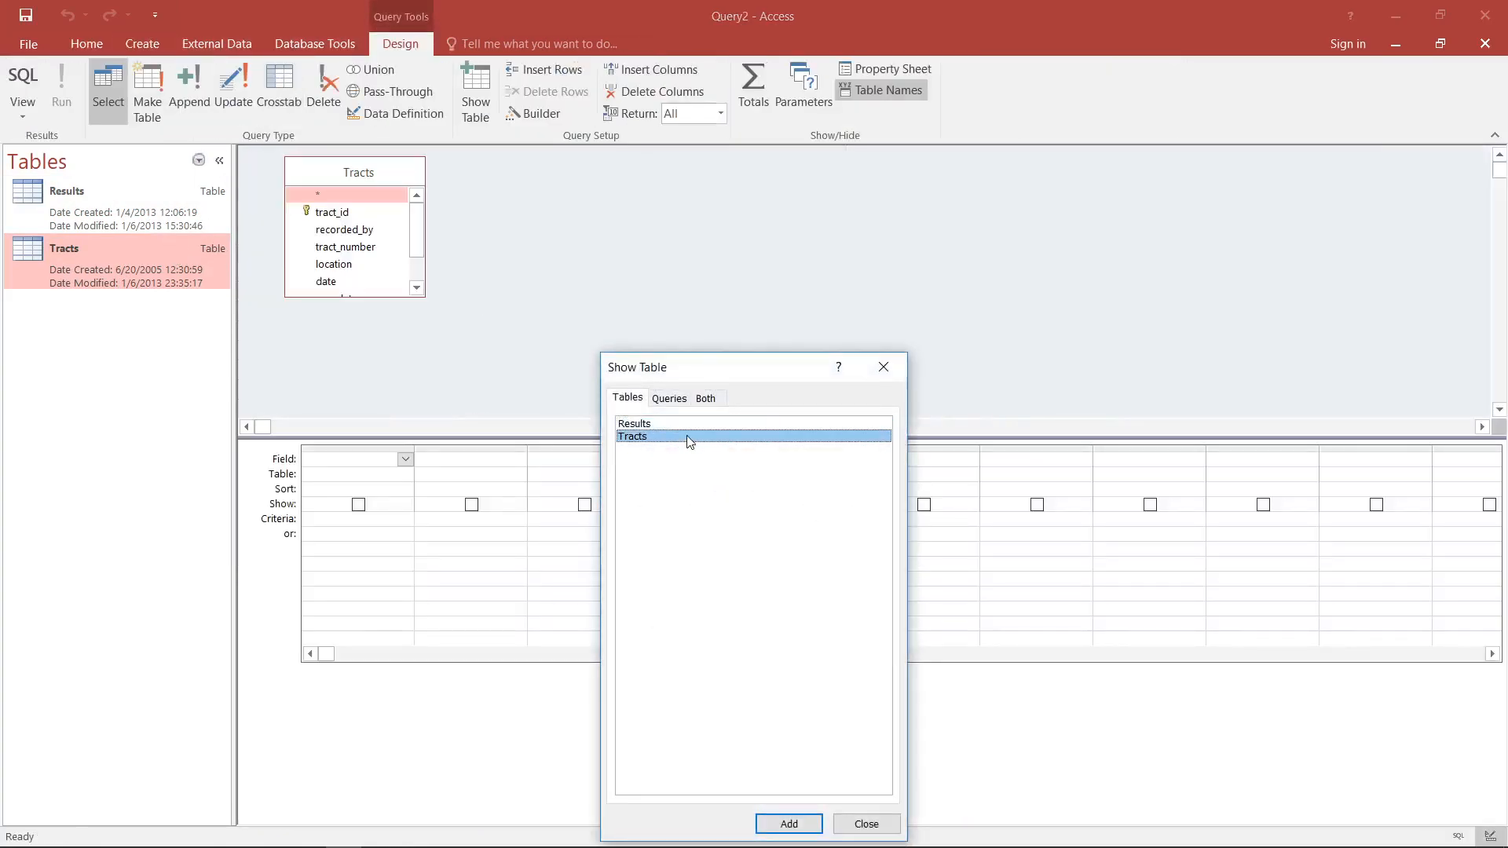
left_click(866, 824)
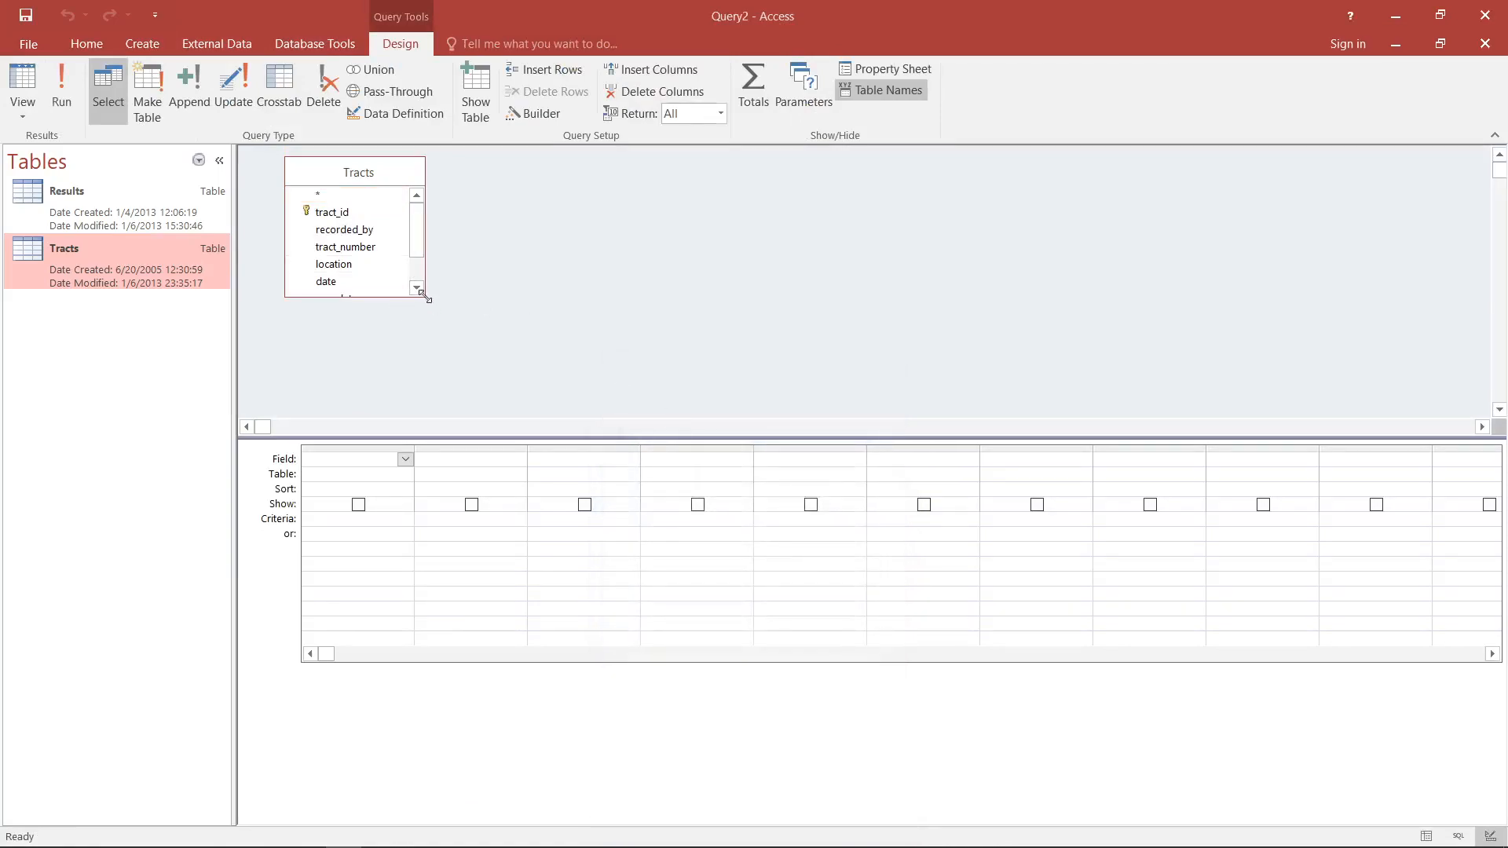
- Enlarge the Tracts field list to show every field, and add recorded_by and sampletype to the query
left_click_drag(422, 297, 493, 384)
left_click_drag(542, 437, 552, 495)
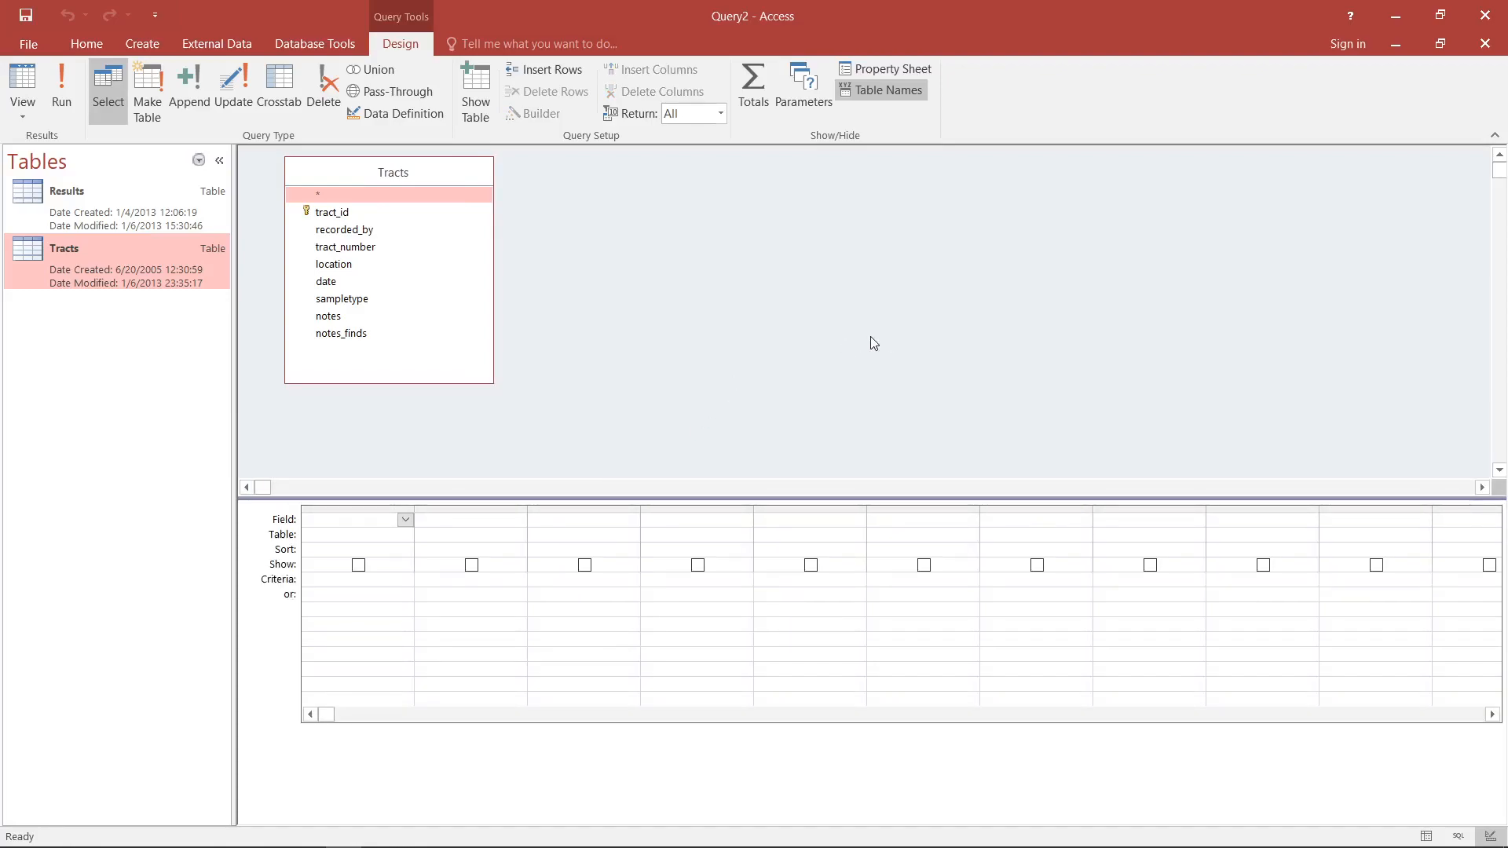
left_click_drag(377, 234, 370, 525)
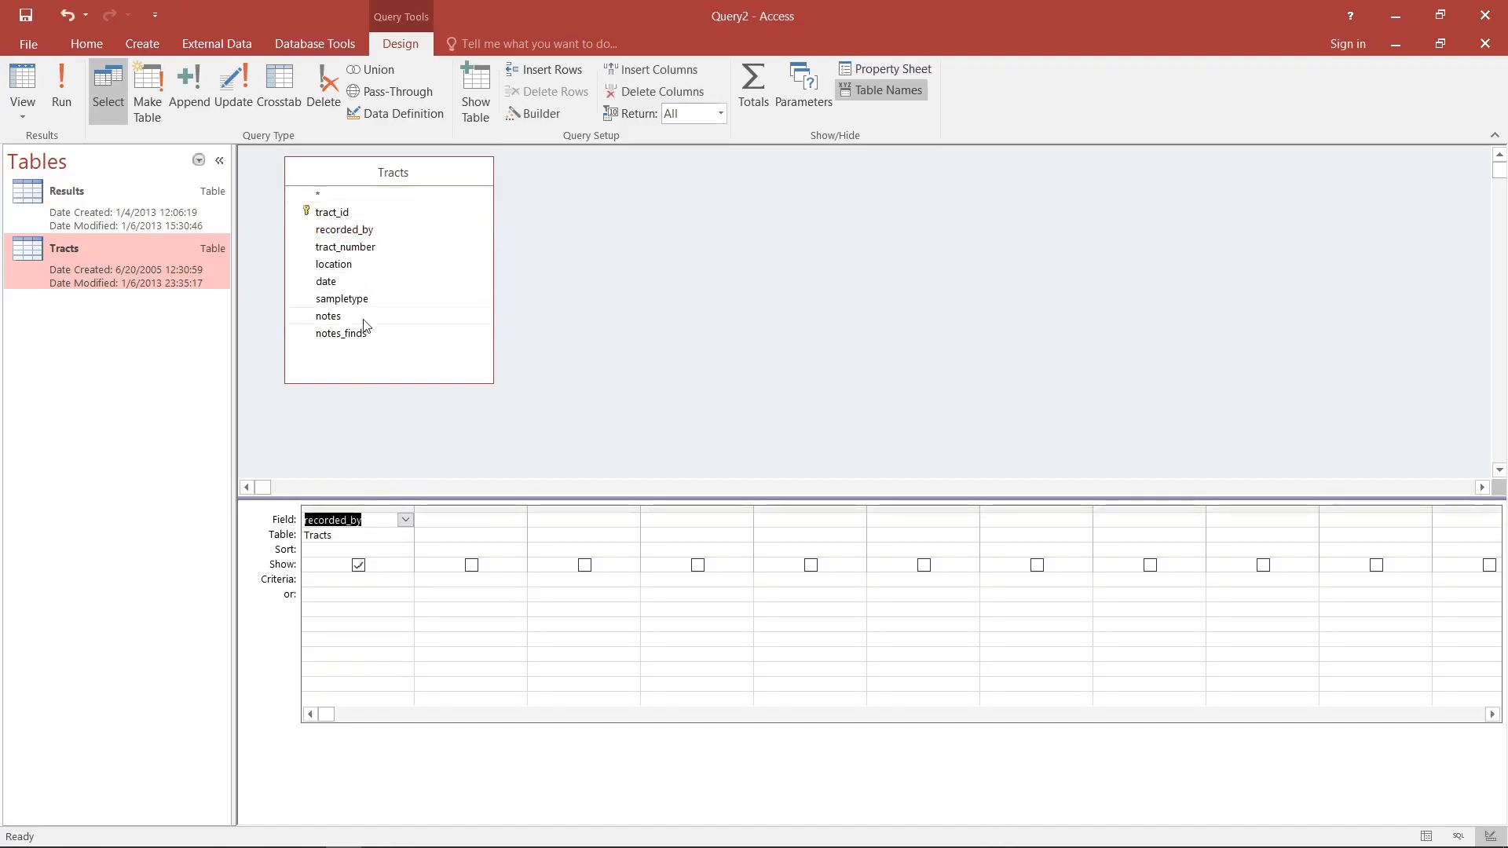
left_click_drag(361, 299, 456, 523)
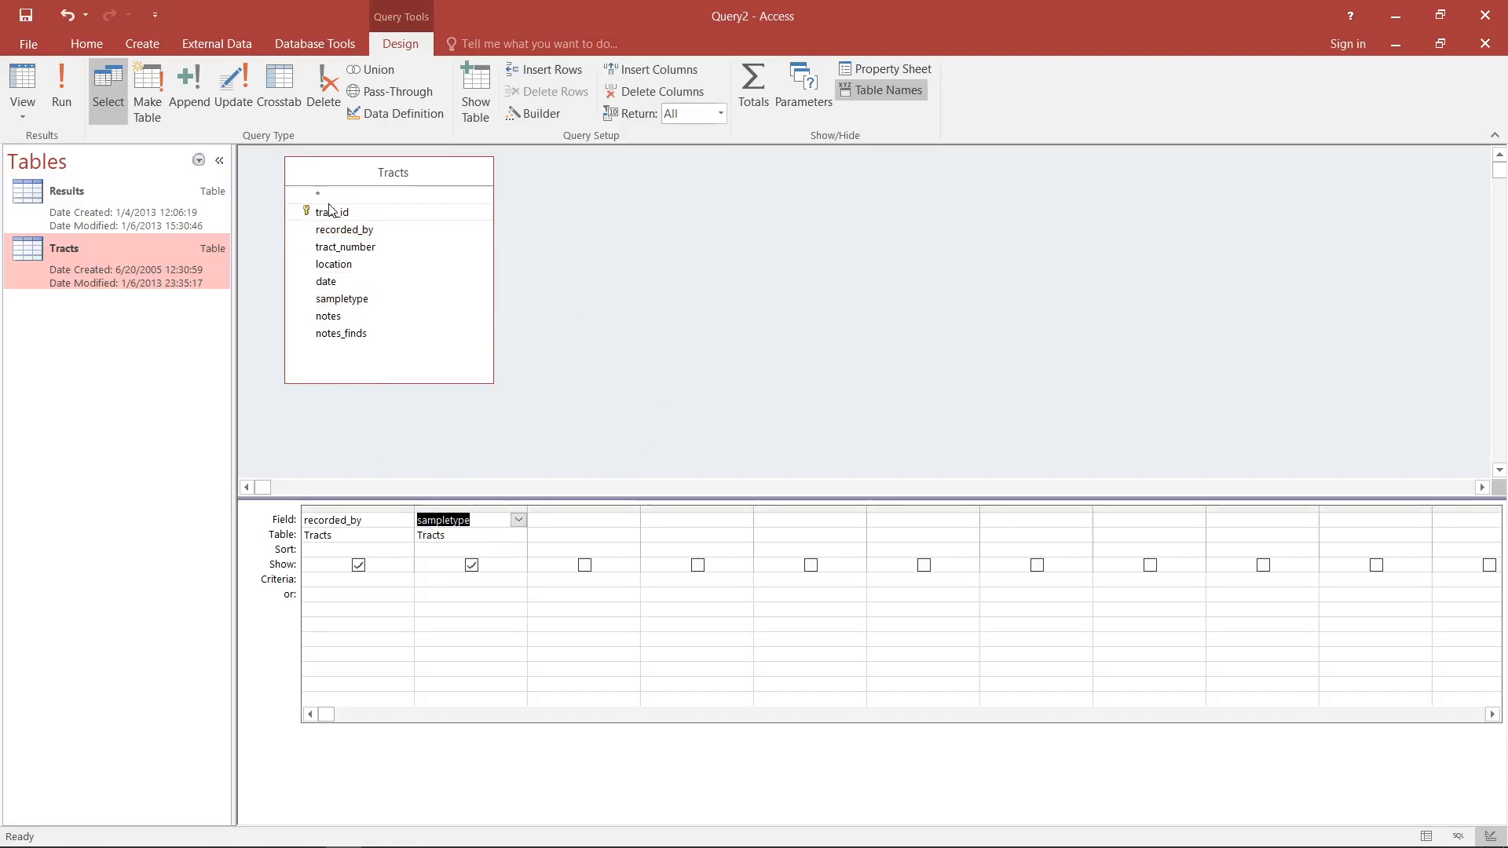
- Convert the query to an Update query that sets sampletype to "grab" where recorded_by is "AK"
left_click(238, 86)
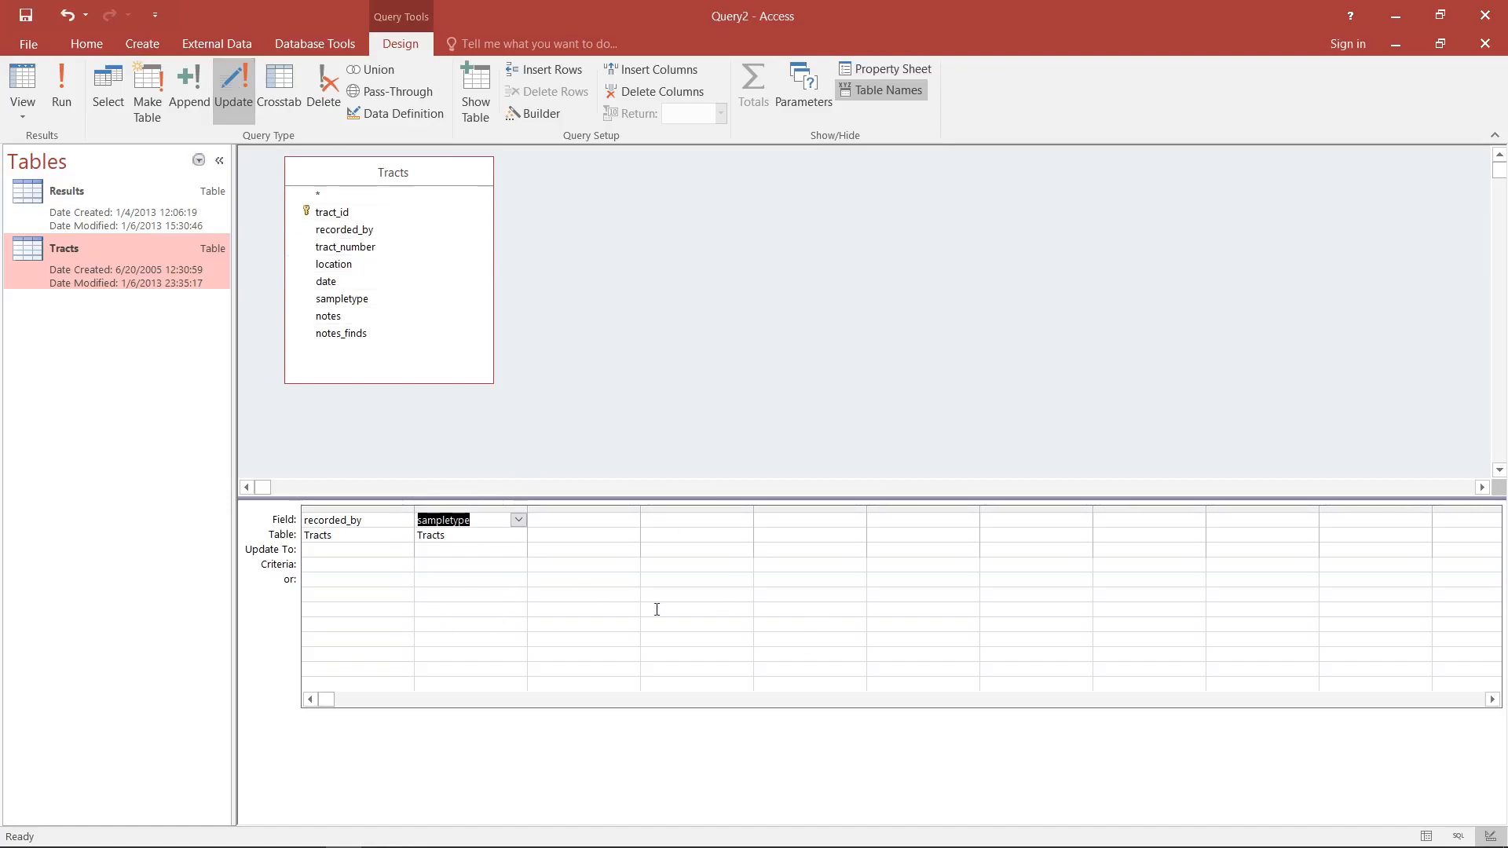
left_click(369, 549)
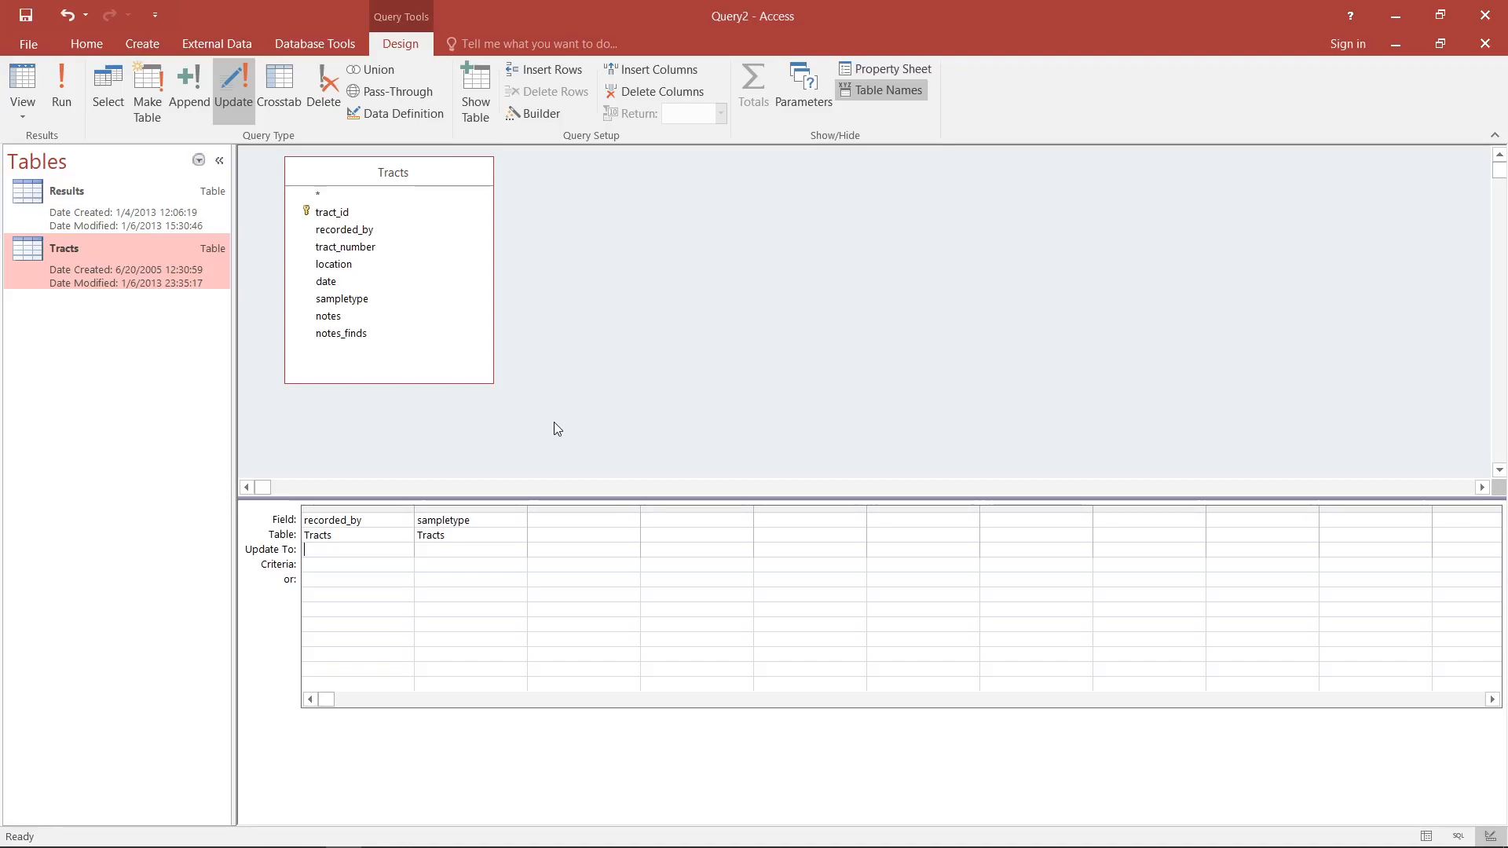
left_click(357, 564)
type("AK")
key("Tab")
left_click(469, 549)
type("grab")
key("Tab")
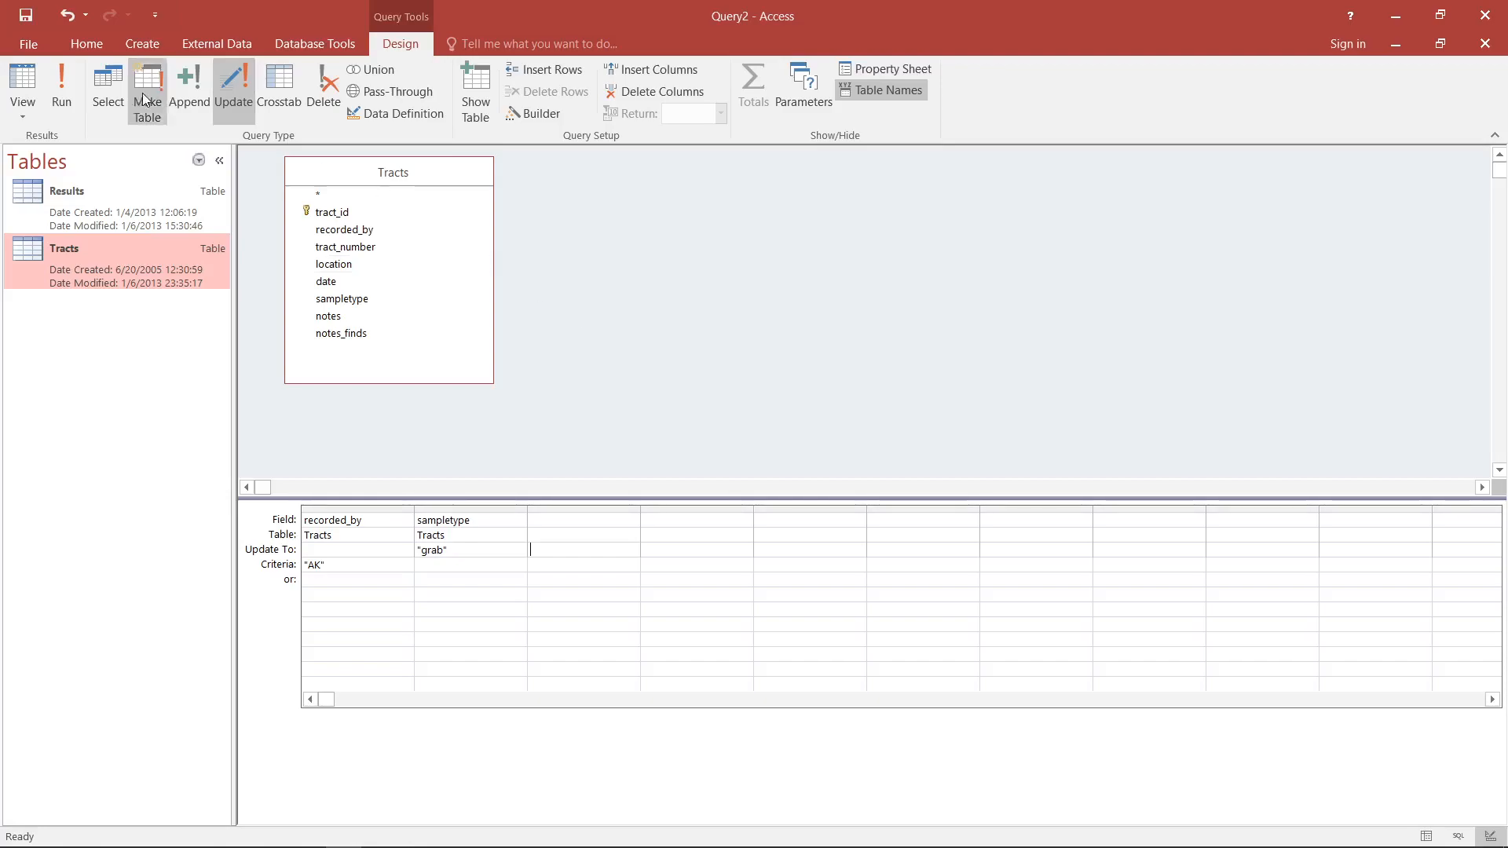
- Preview the sampletype records affected by the update query, and run the update on them
left_click(23, 78)
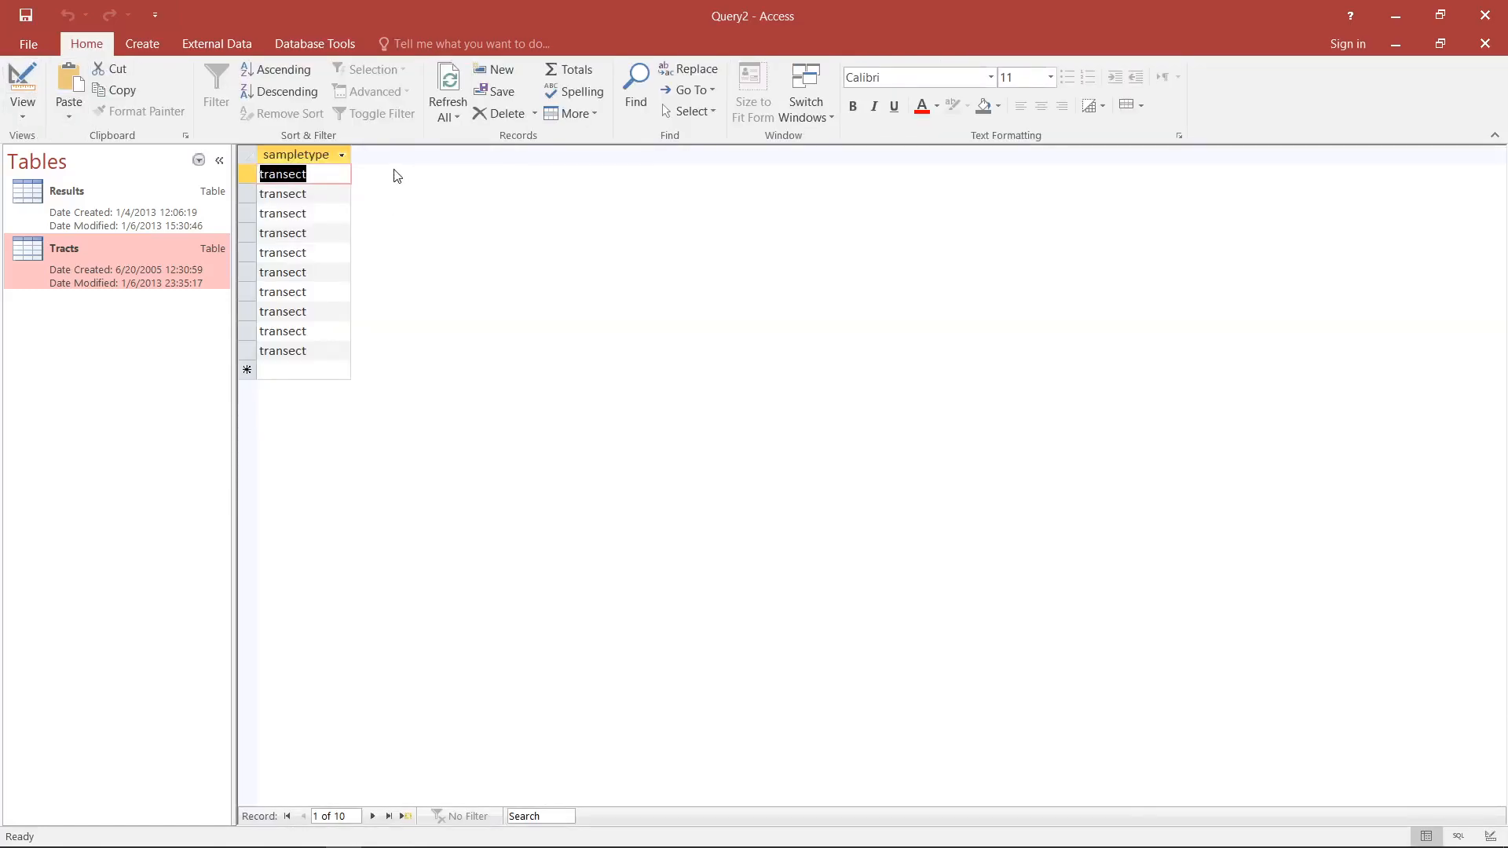
left_click_drag(351, 154, 408, 154)
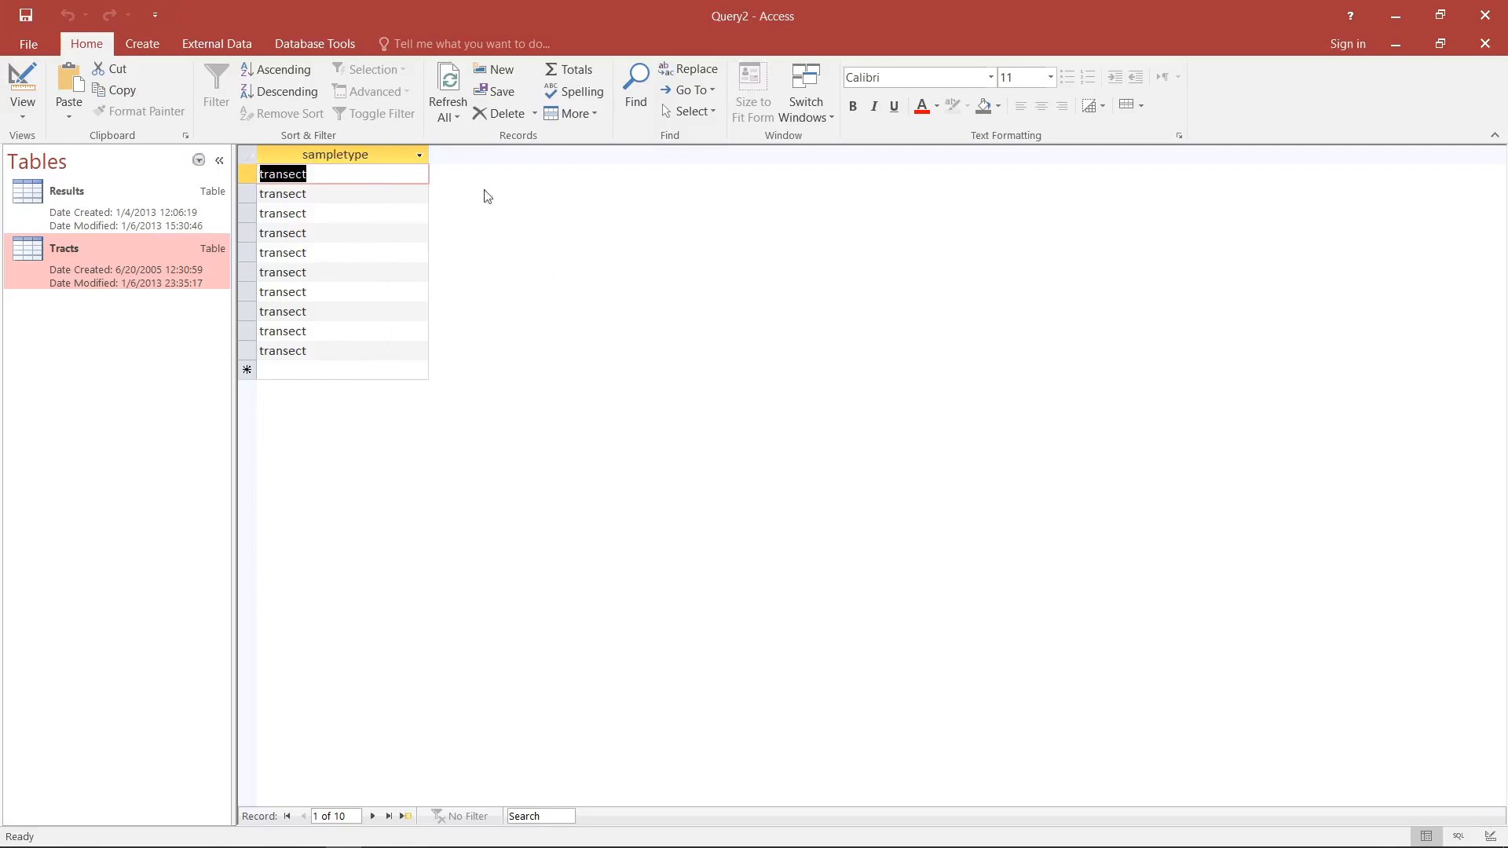
left_click(23, 85)
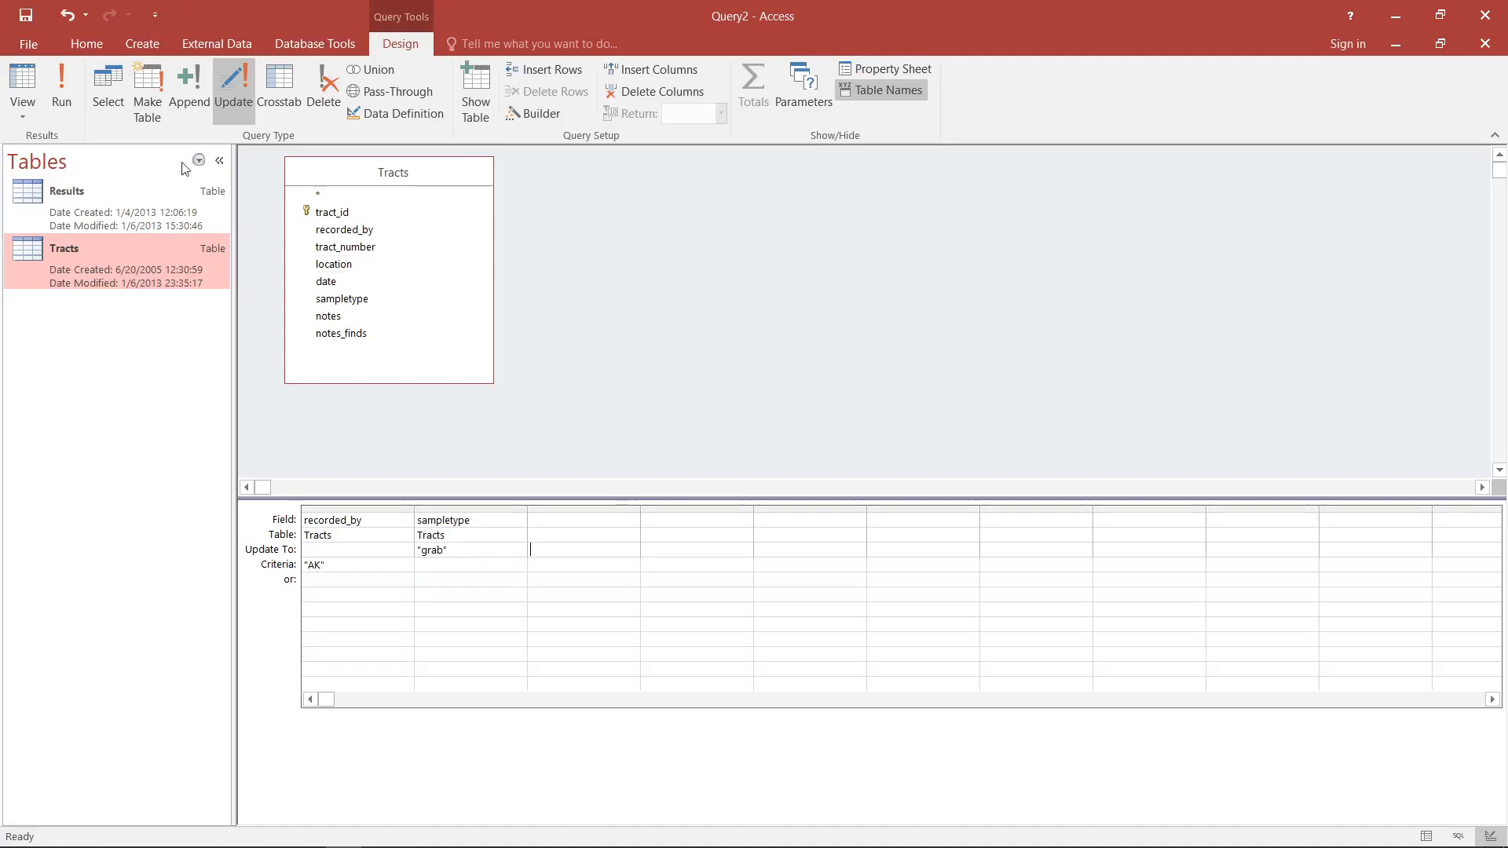
left_click(74, 96)
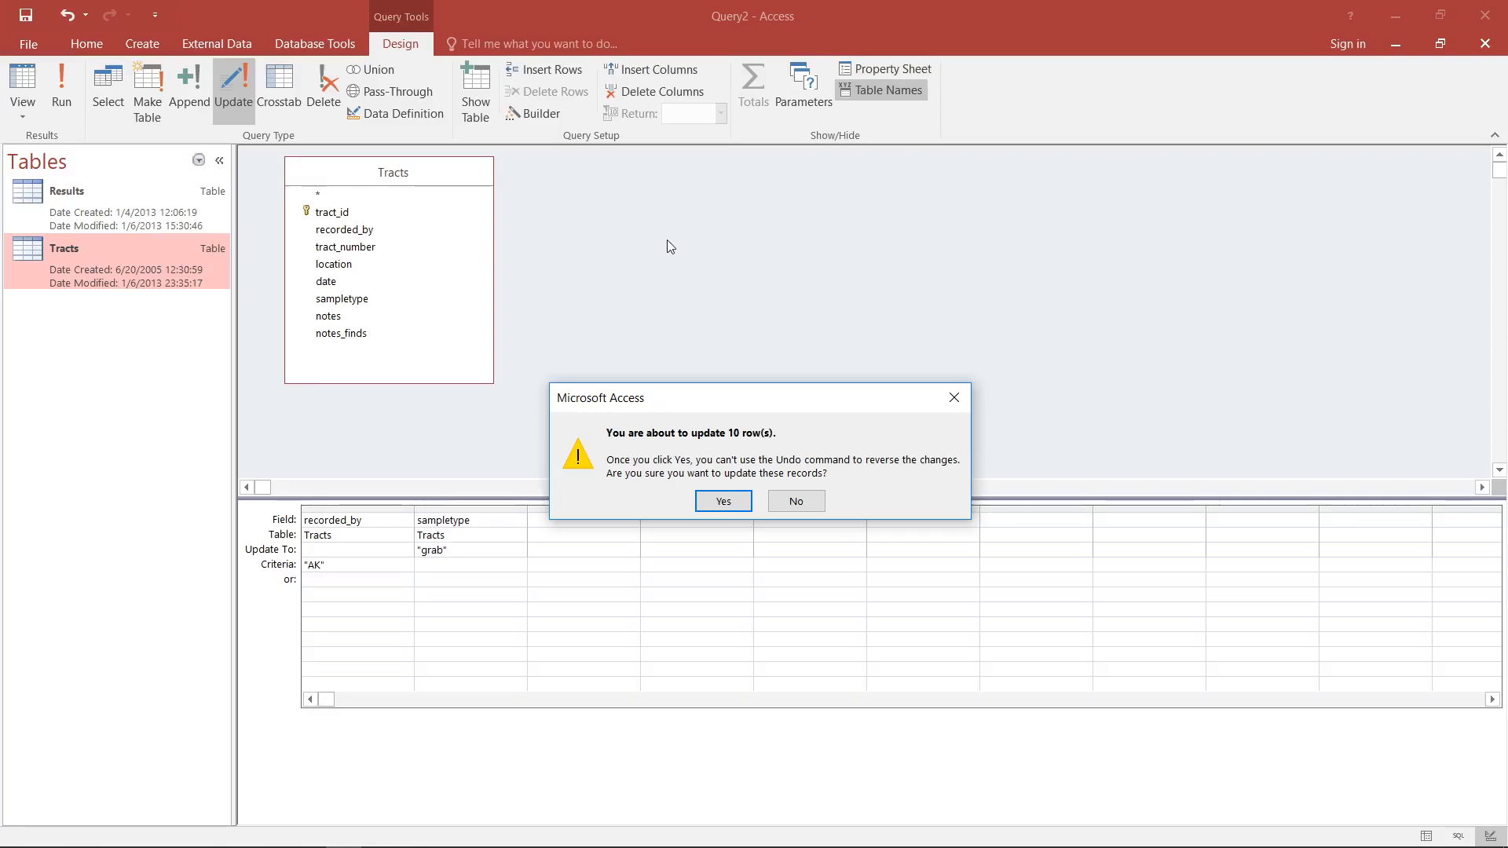
left_click(735, 506)
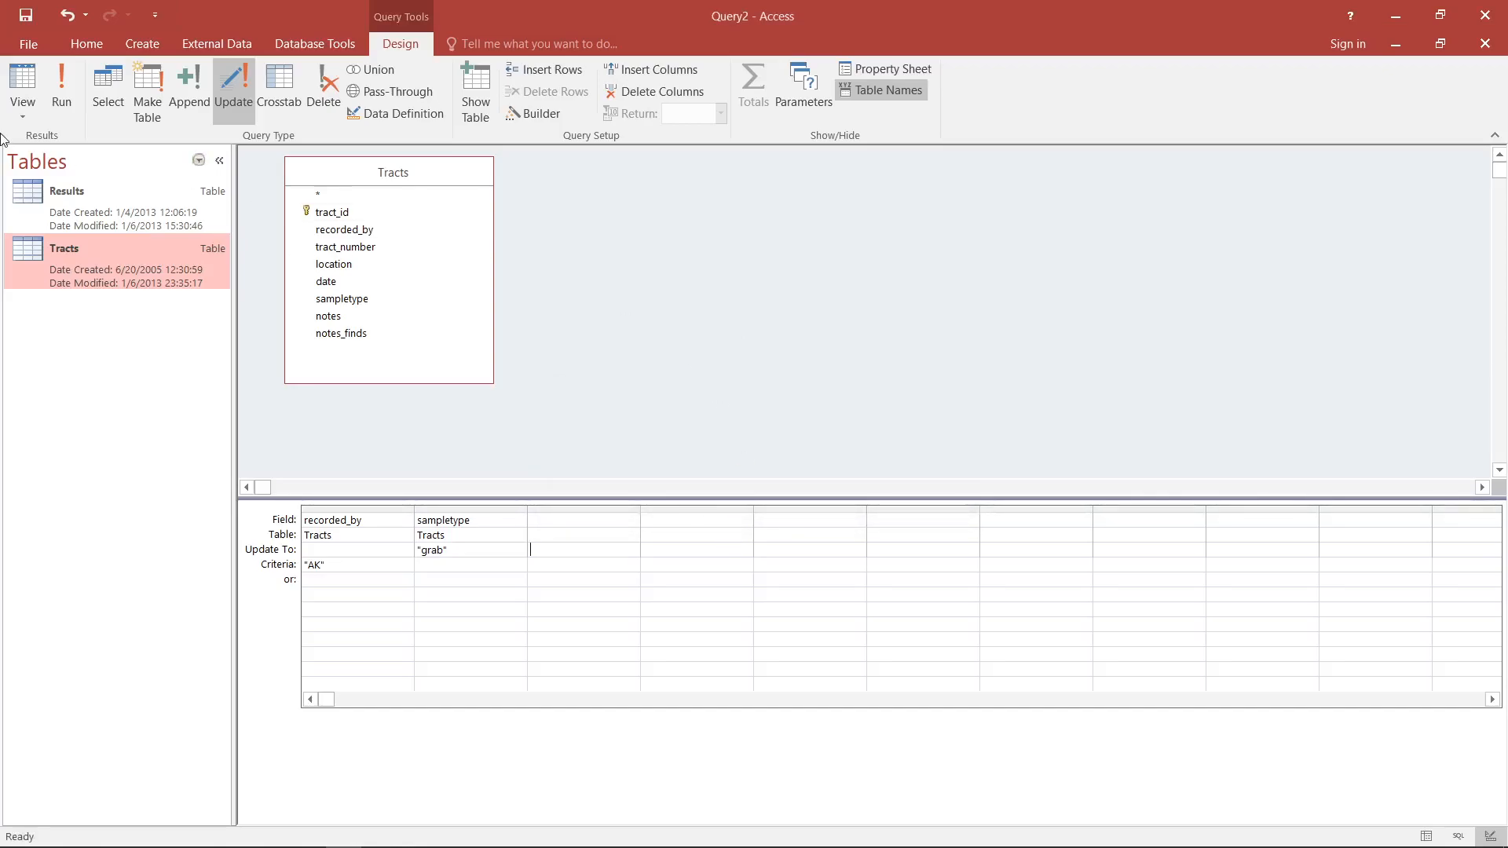
- Open the Tracts table and check the sampletype values of the records recorded by AK
double_click(96, 243)
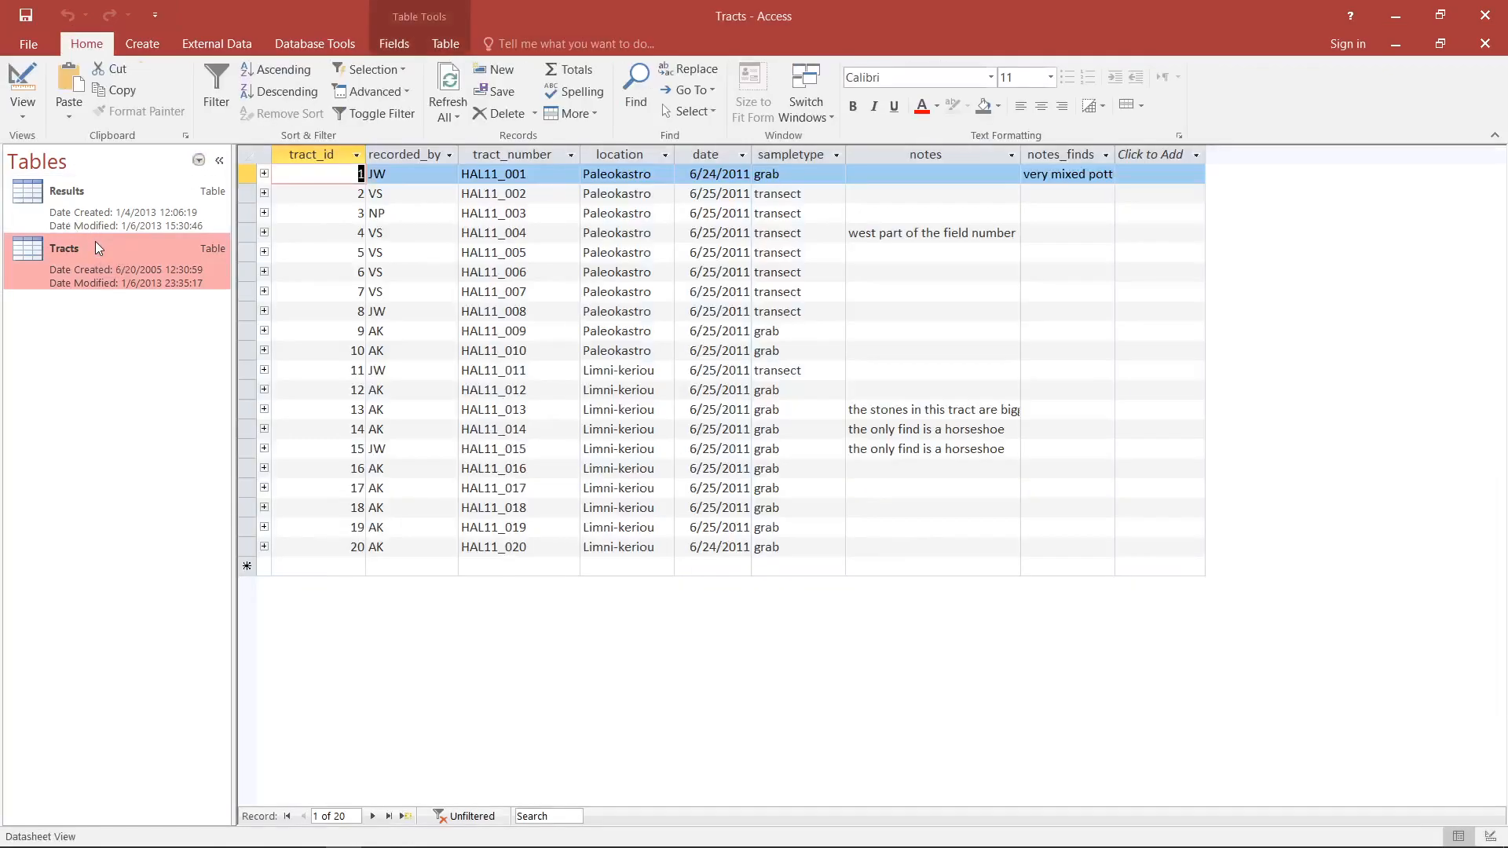
left_click(407, 391)
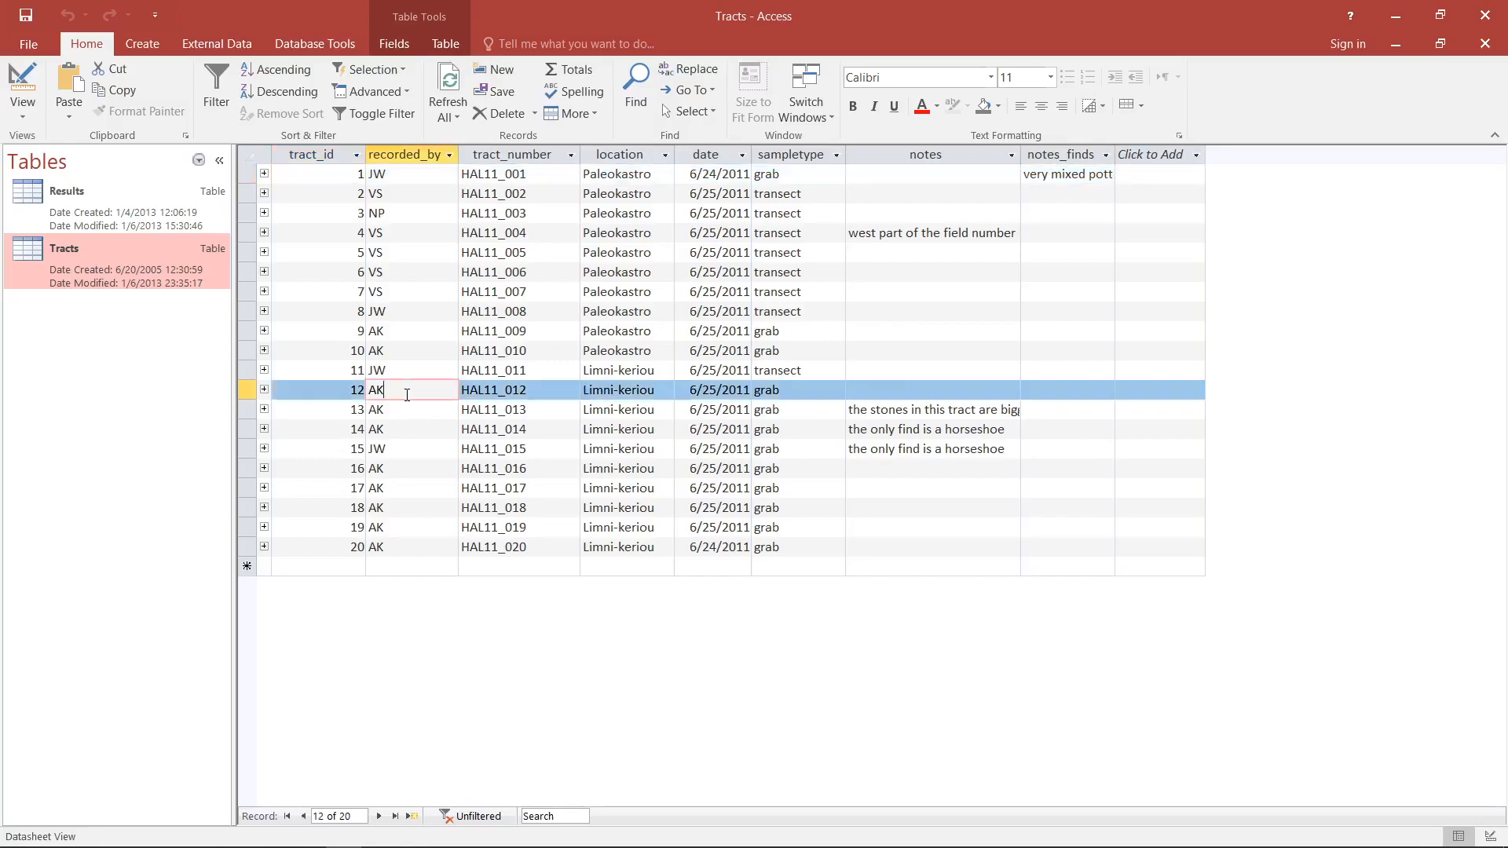
left_click(407, 411)
left_click(399, 432)
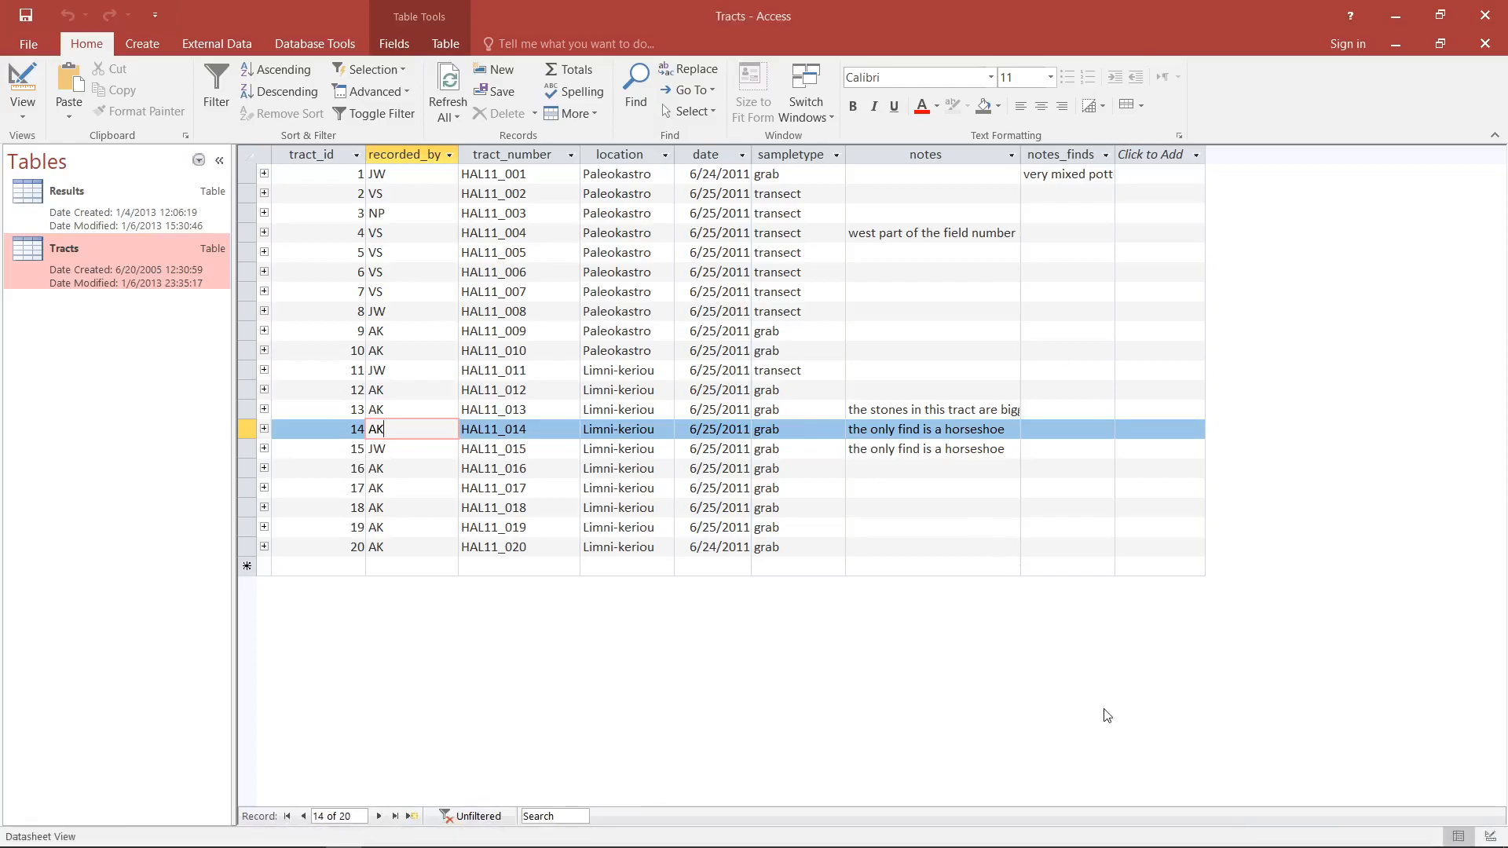
- Display the Tracts table's field design and return to the design of the update query
left_click(30, 75)
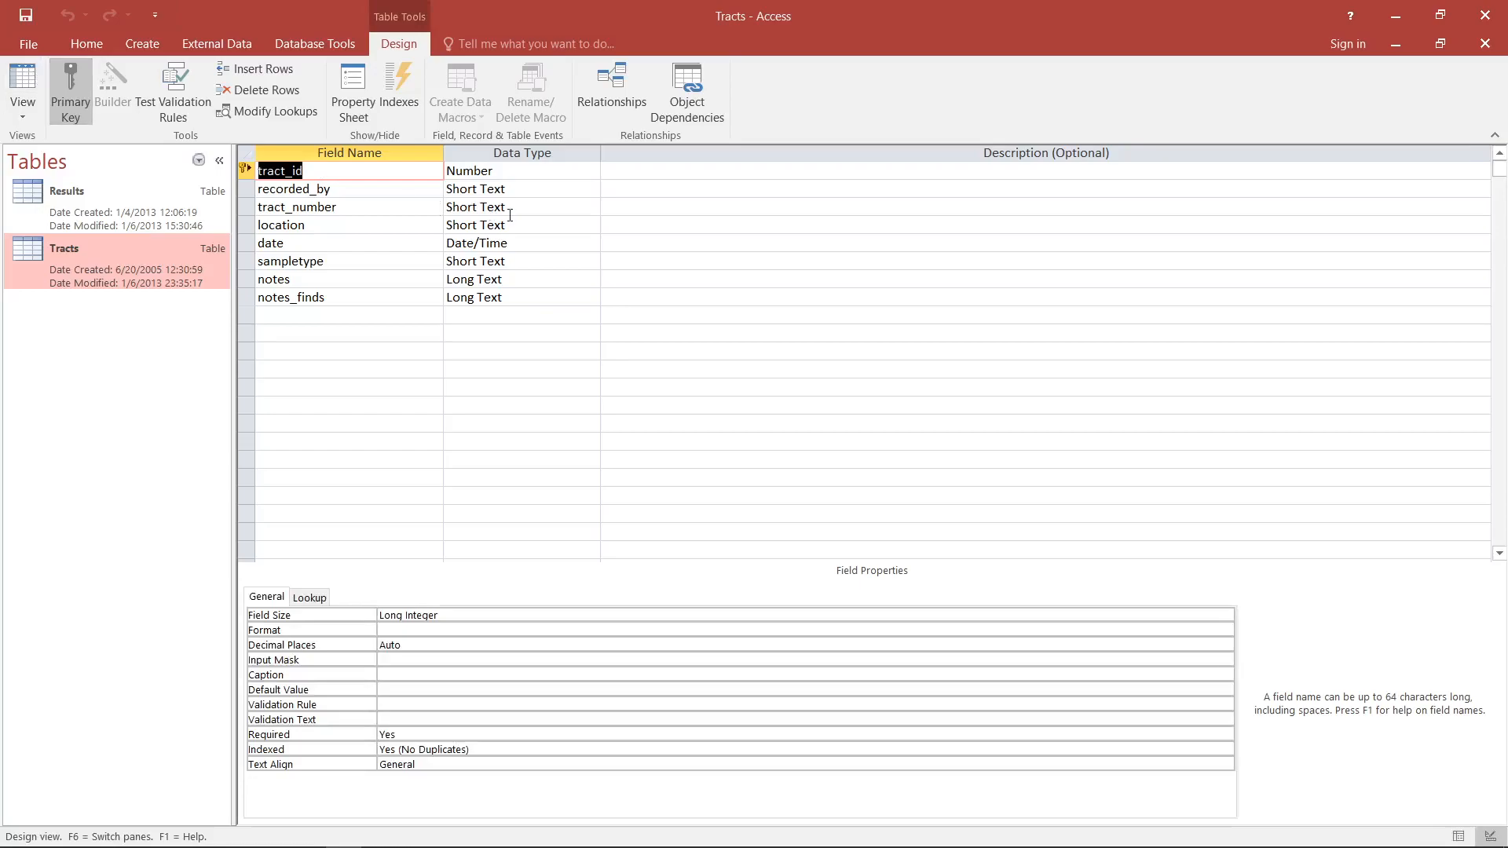
left_click(23, 82)
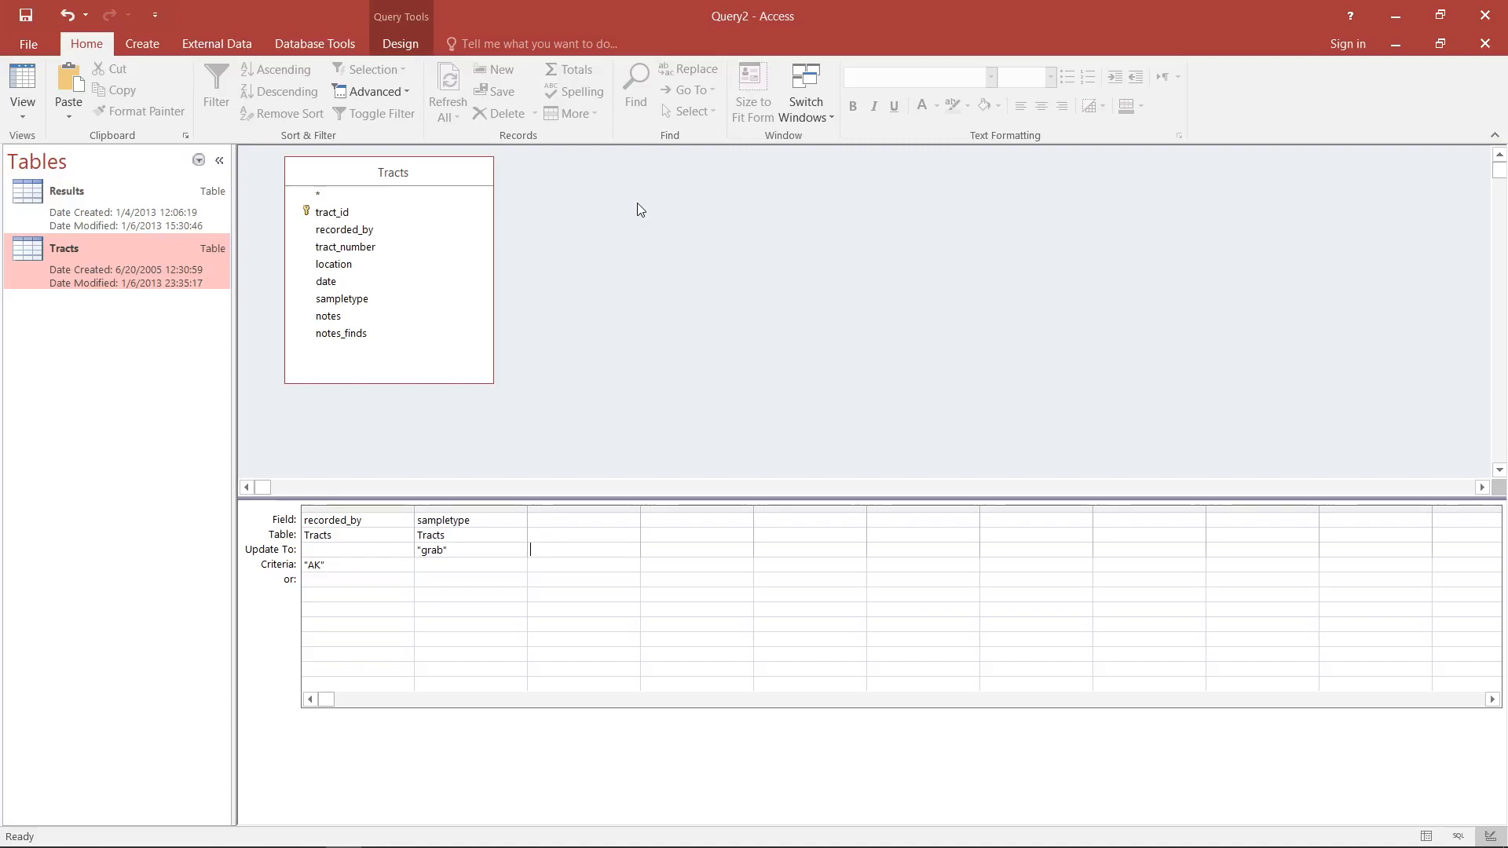
left_click(396, 45)
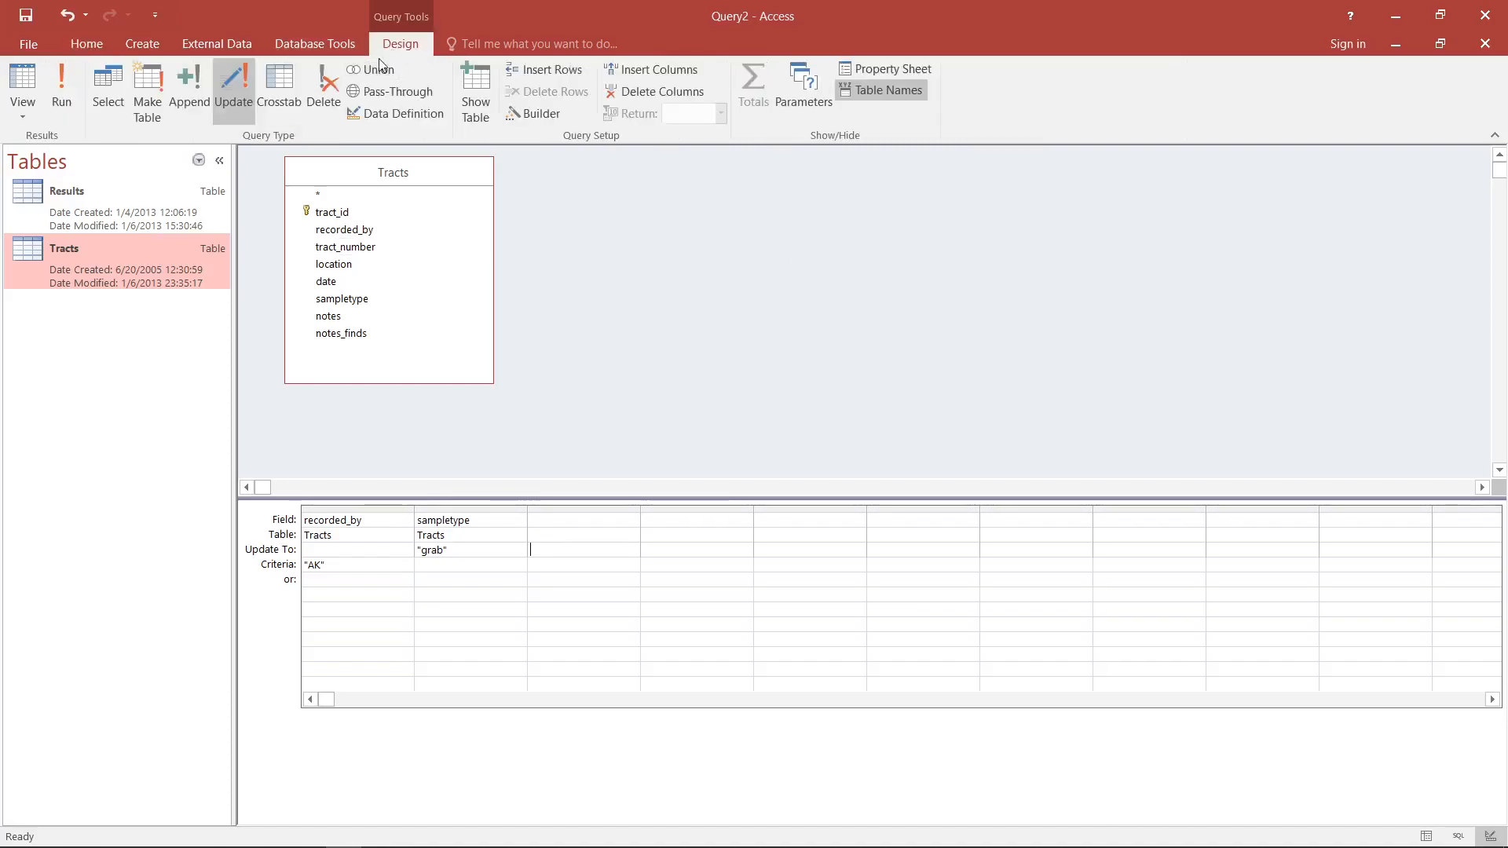
- Convert the update query to a Delete query and remove the recorded_by column from its design grid
left_click(330, 93)
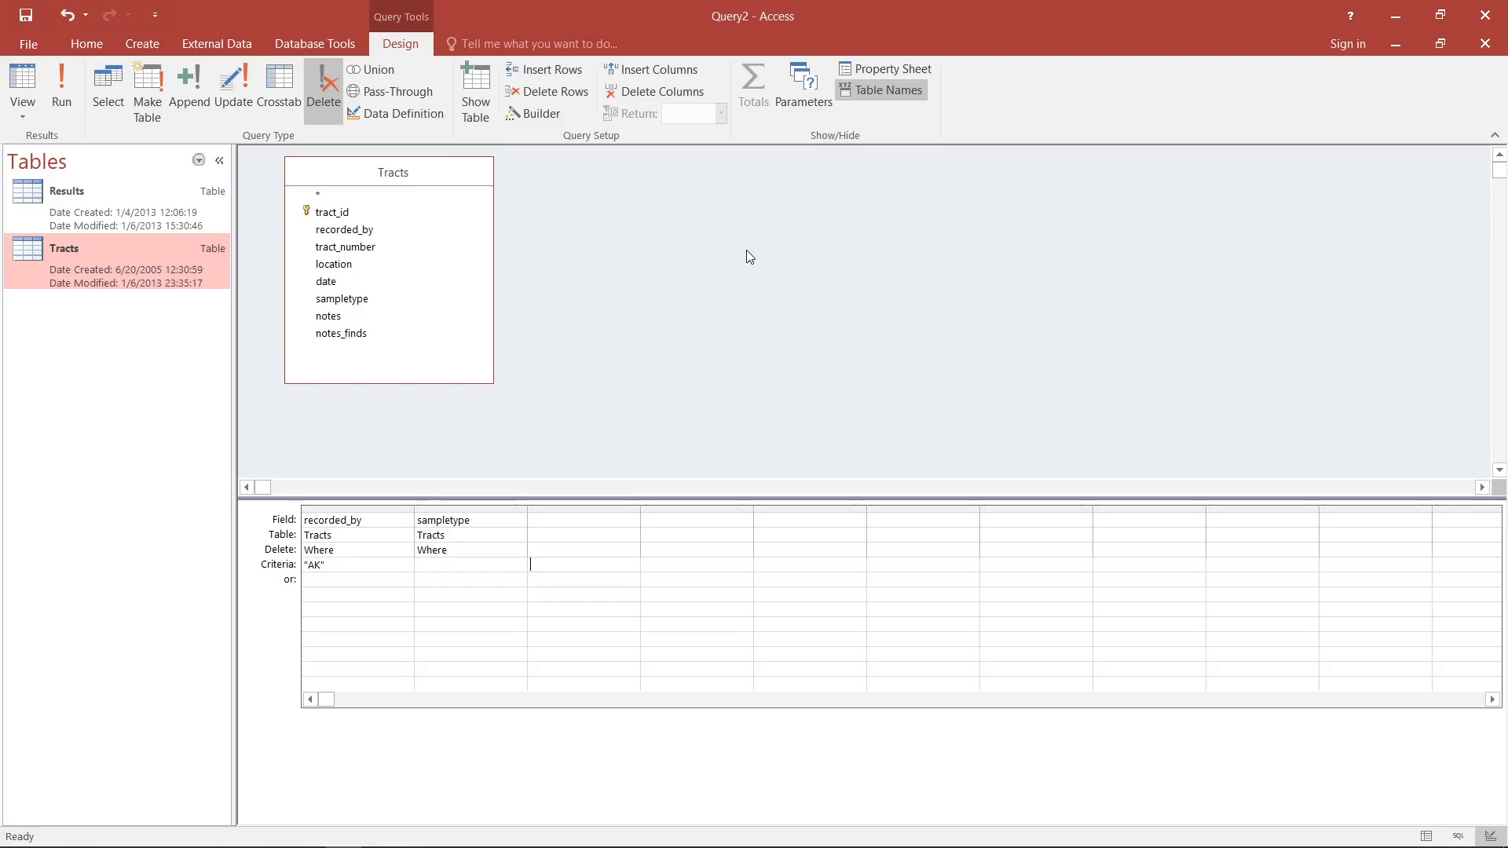
left_click(364, 506)
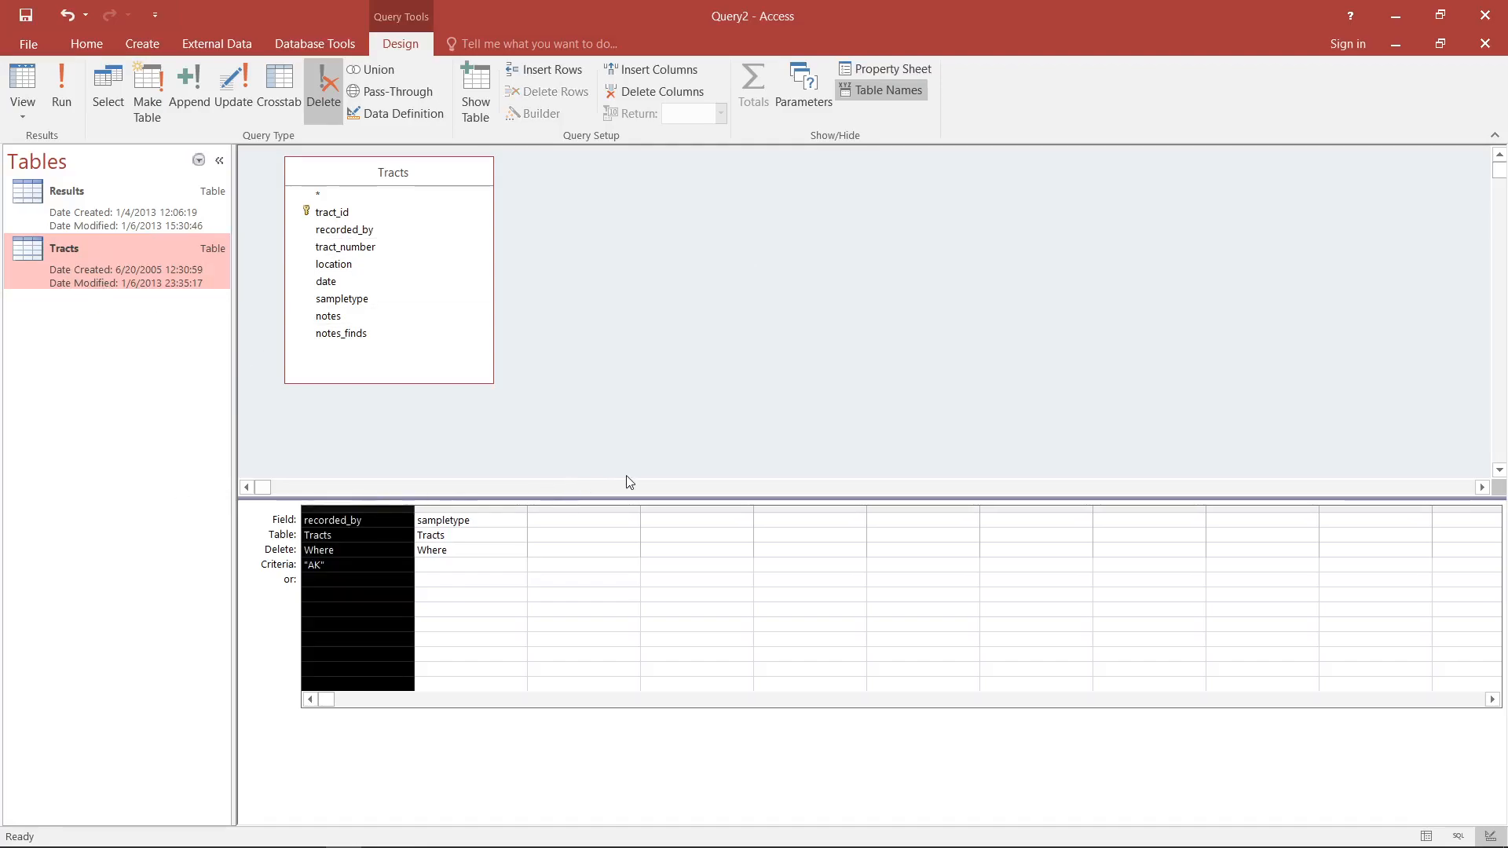
key("Delete")
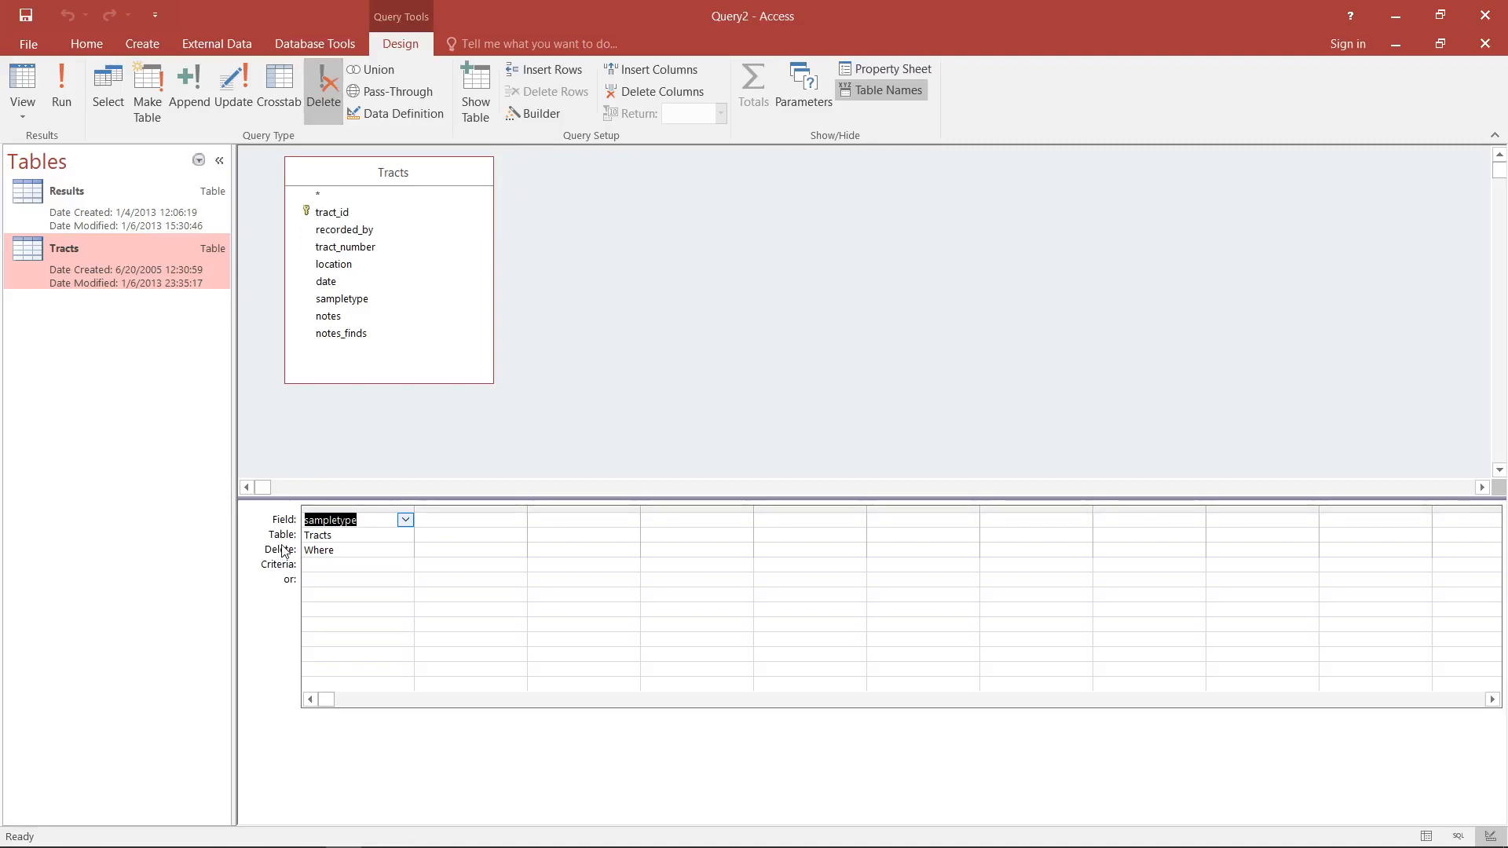
- Keep the sampletype field's Delete setting at Where and set its criteria to "grab"
left_click(356, 550)
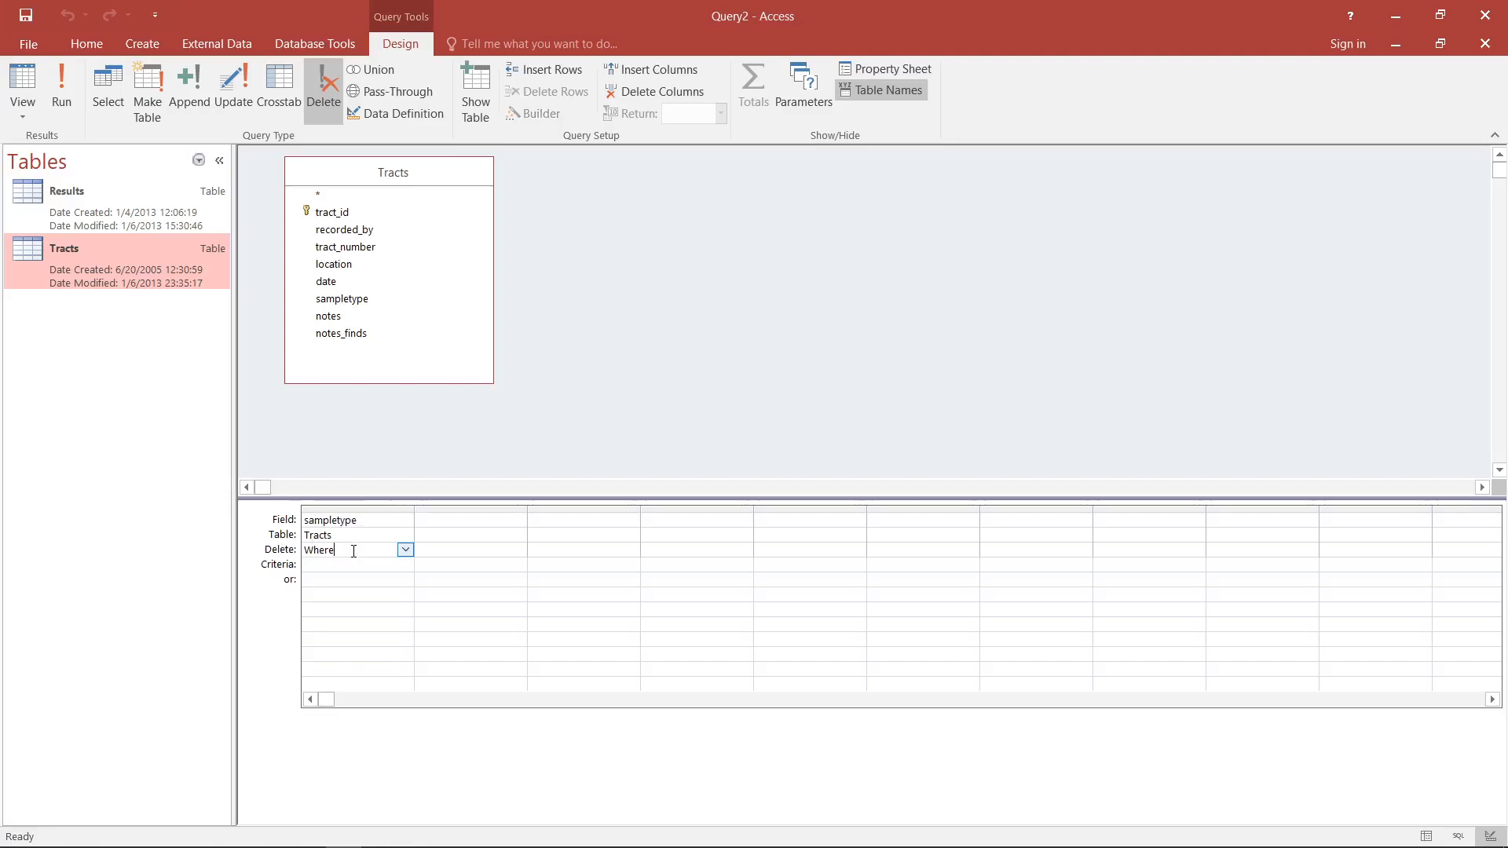
left_click(405, 551)
left_click(406, 551)
left_click(406, 550)
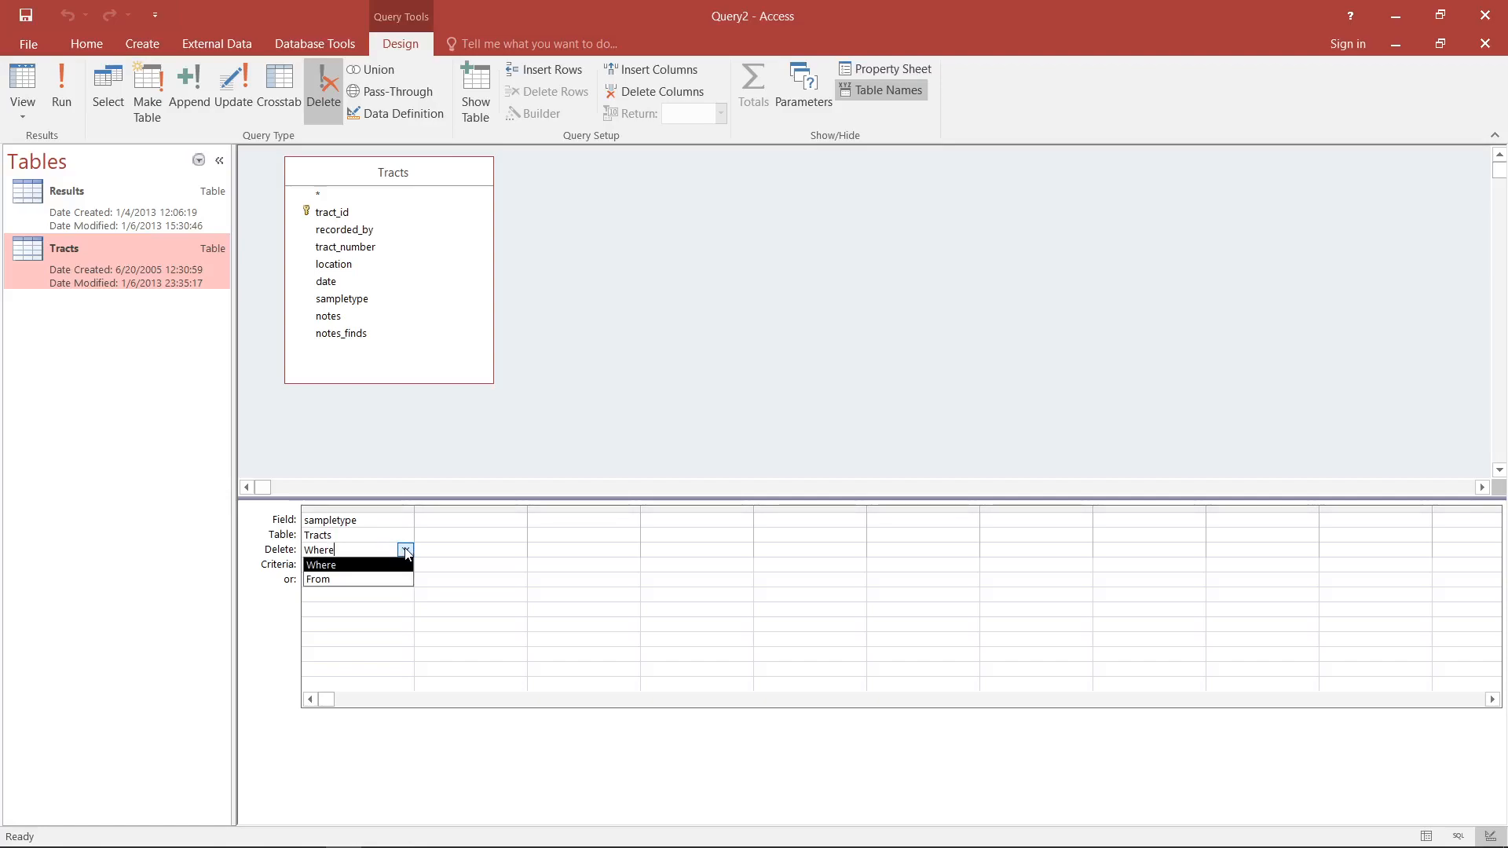
left_click(405, 551)
left_click(351, 565)
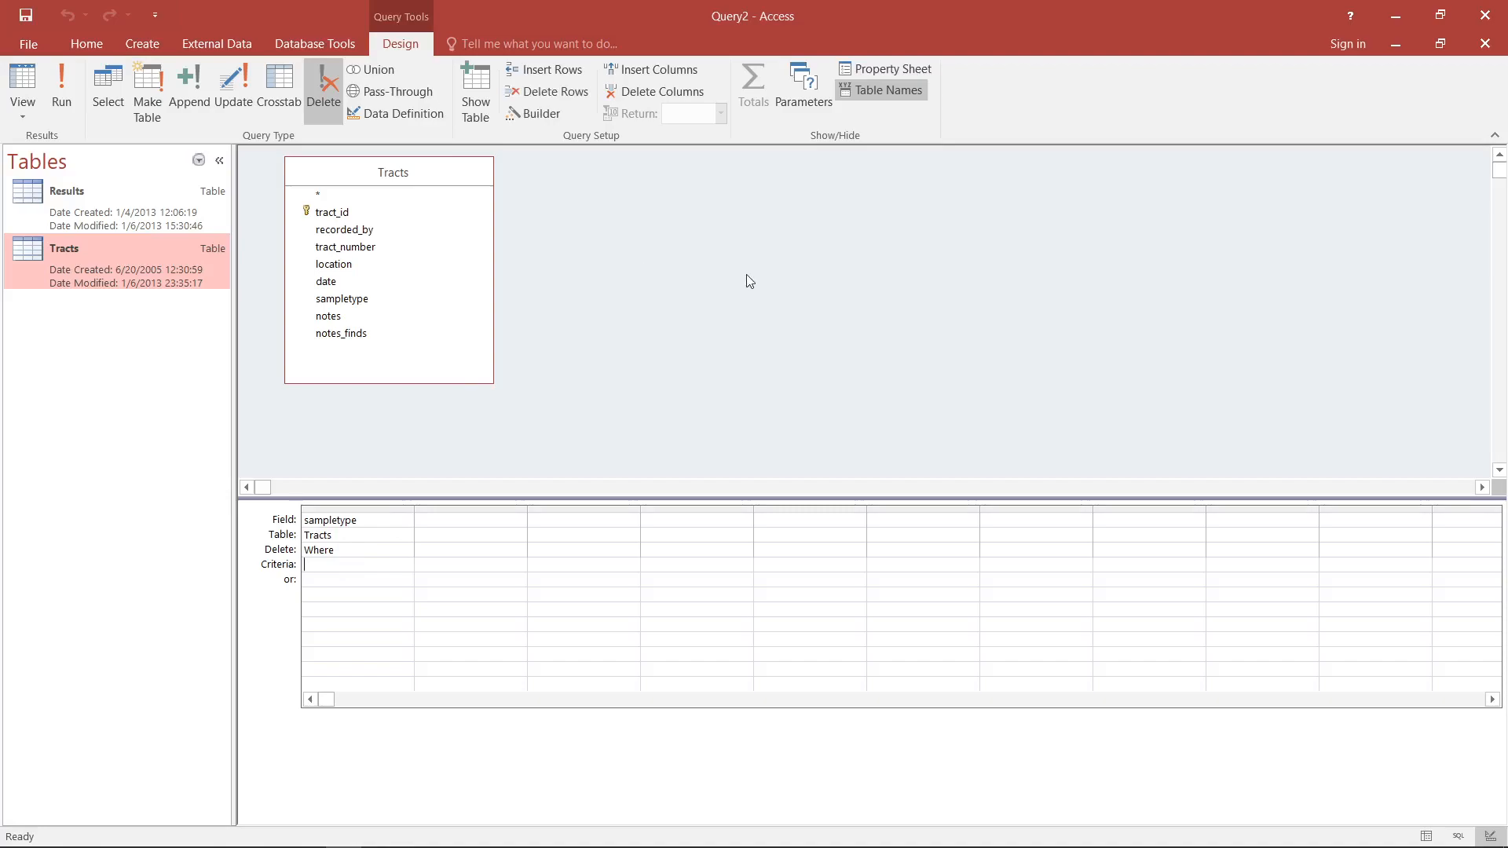
type("grab")
key("Tab")
- Preview the records matched by the delete query and run it on the Tracts table, ignoring key violations
left_click(23, 90)
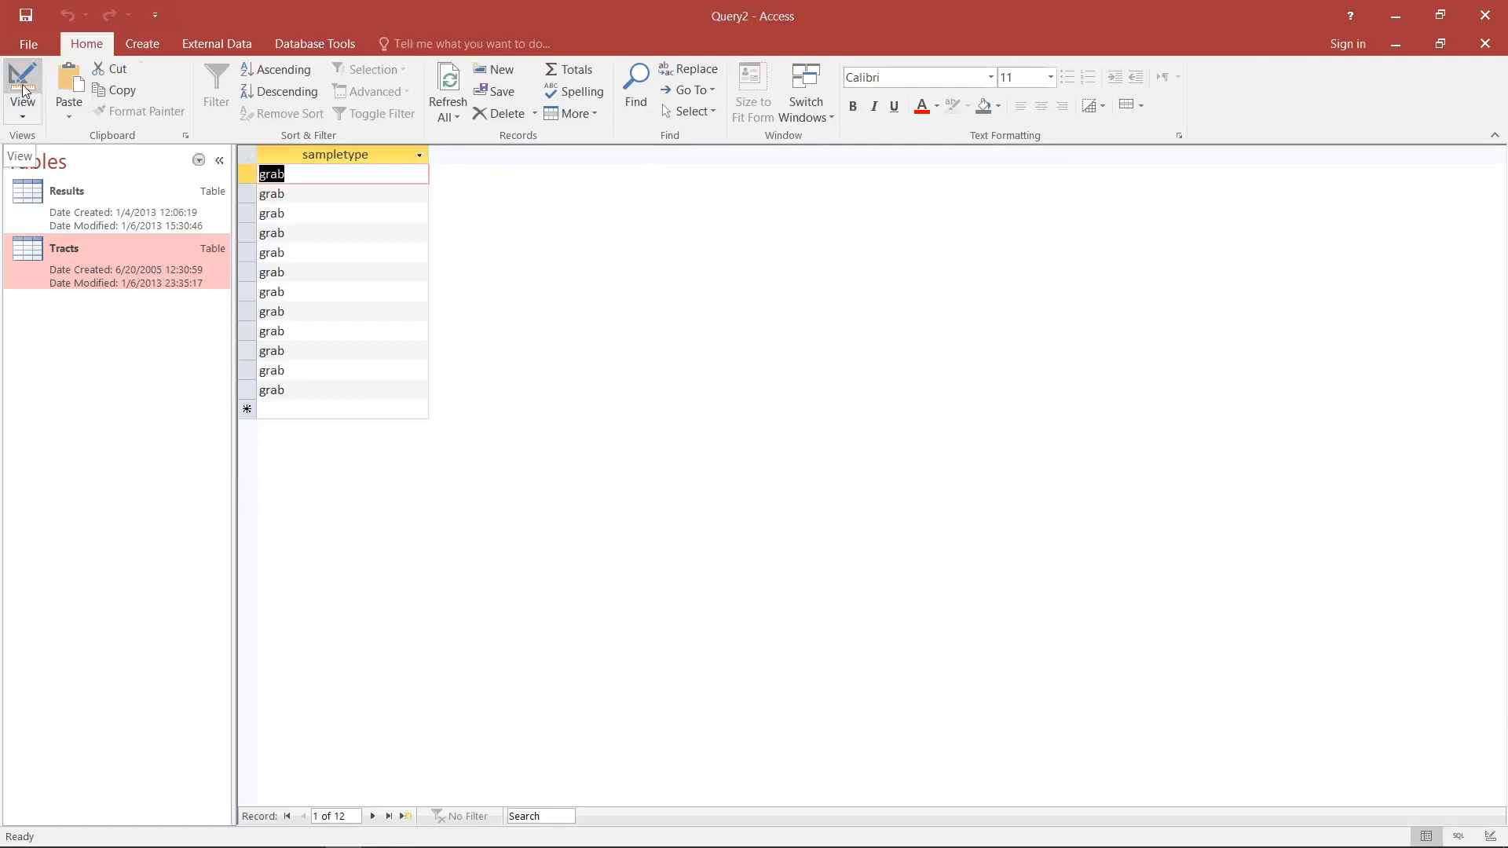
left_click(23, 91)
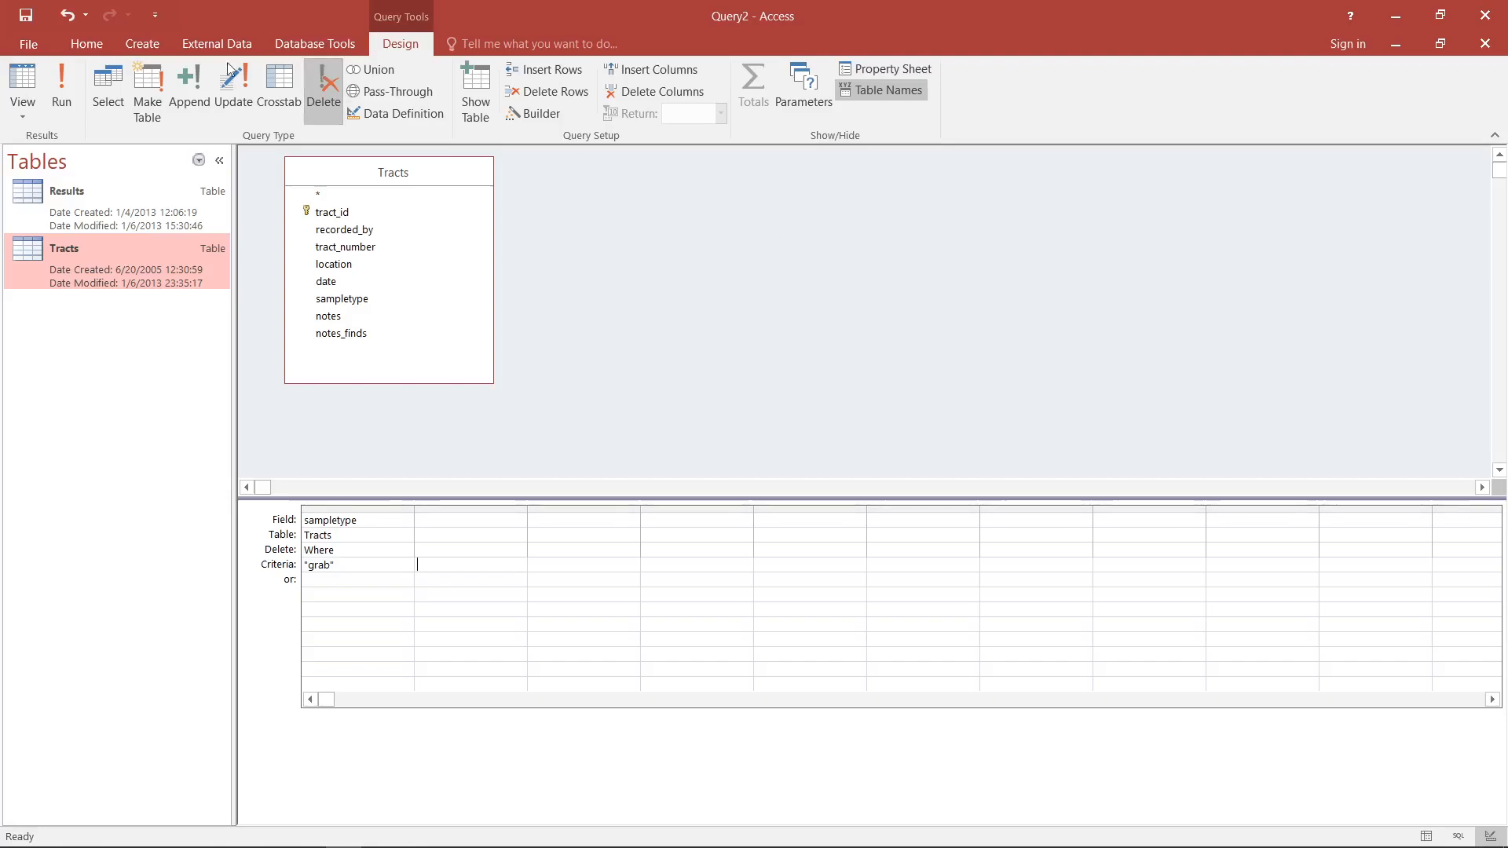
left_click(62, 91)
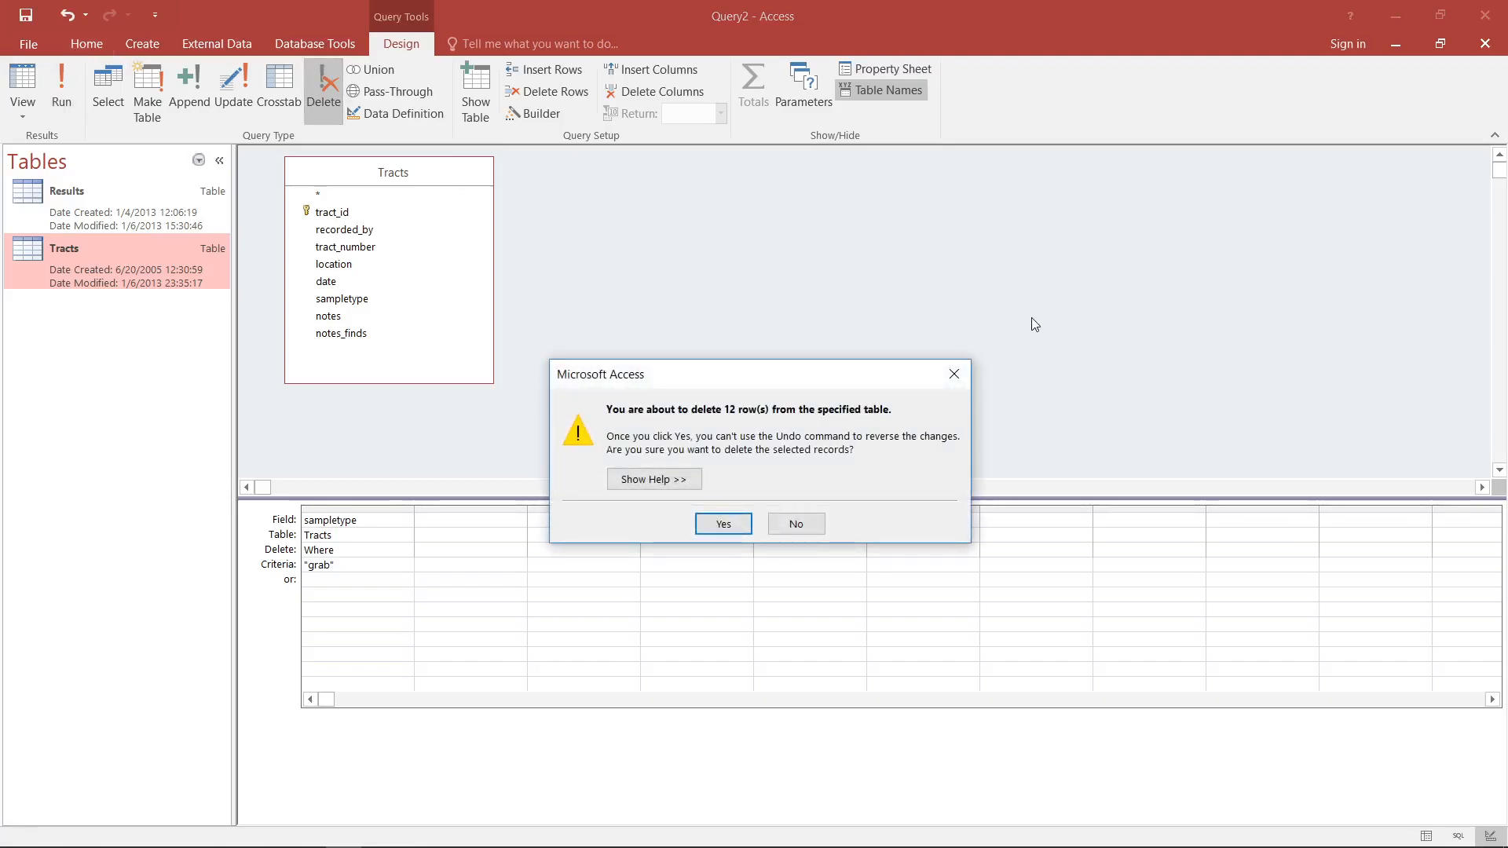
left_click(742, 524)
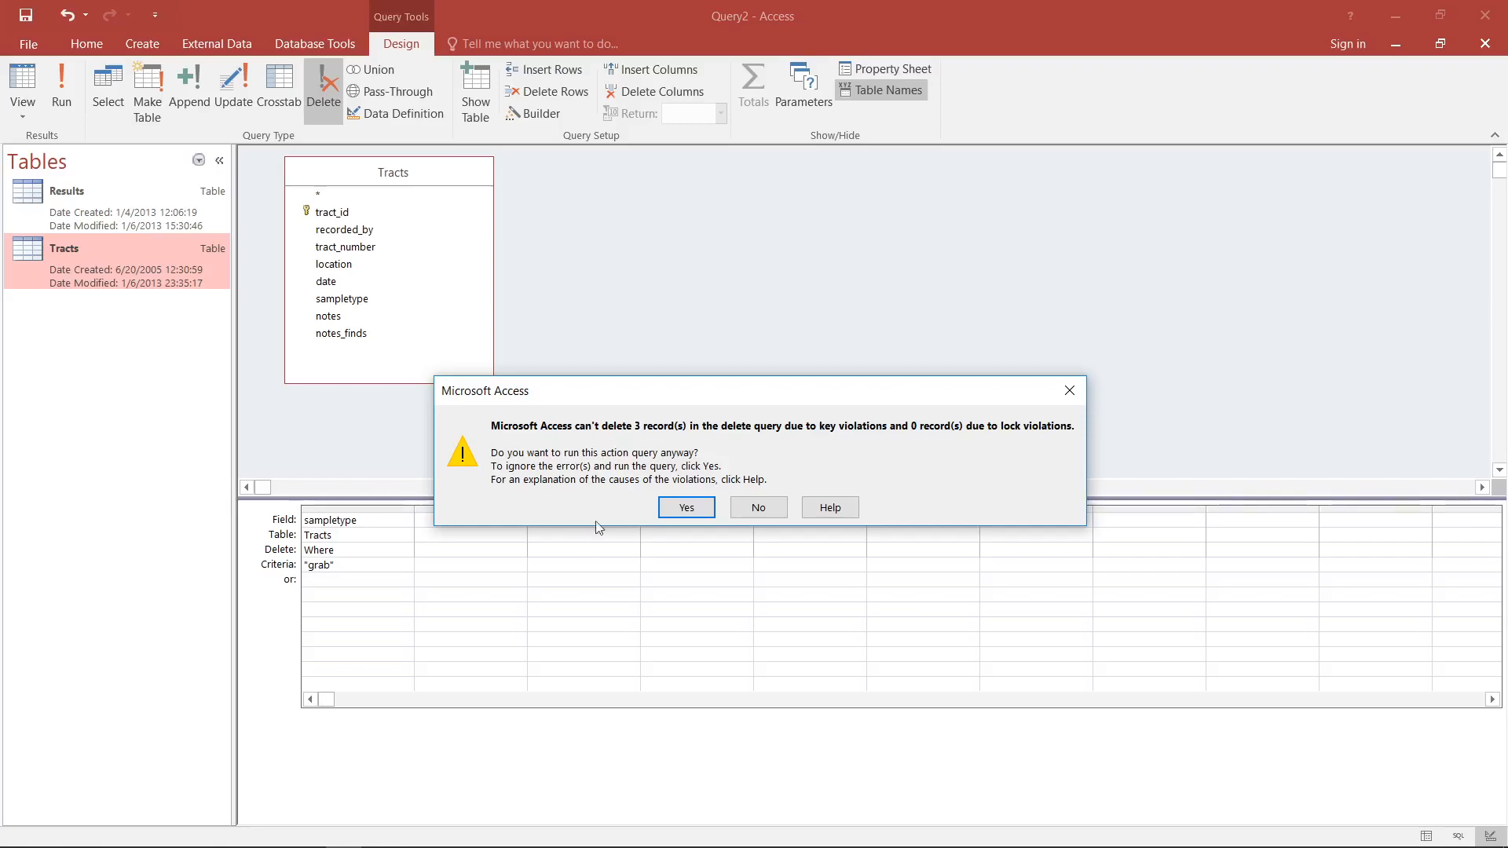
left_click(686, 507)
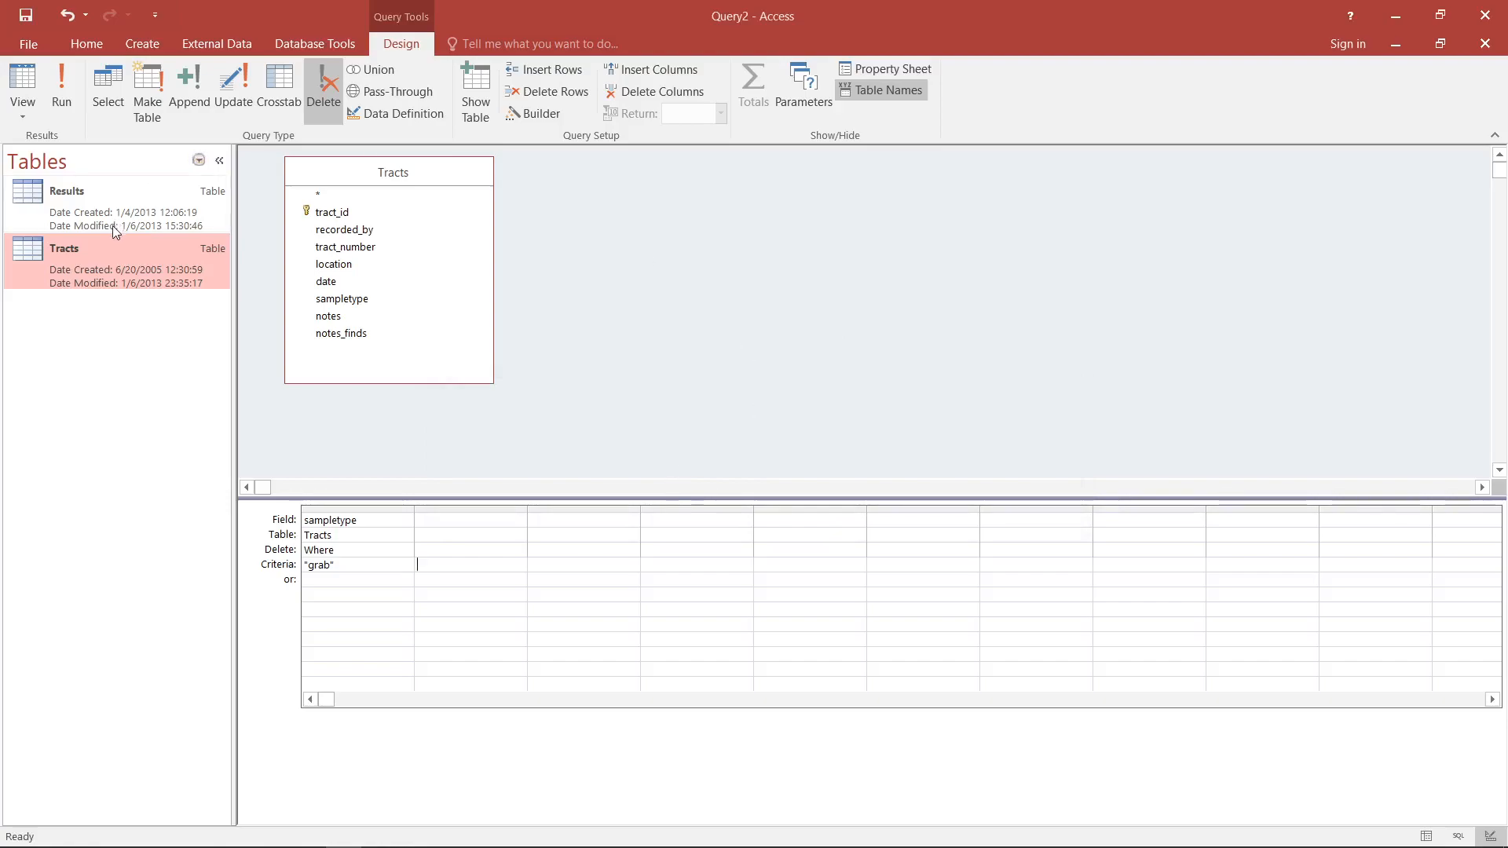
- Open the Tracts table and check which records with sampletype "grab" remain, comparing their tract_id values
double_click(106, 266)
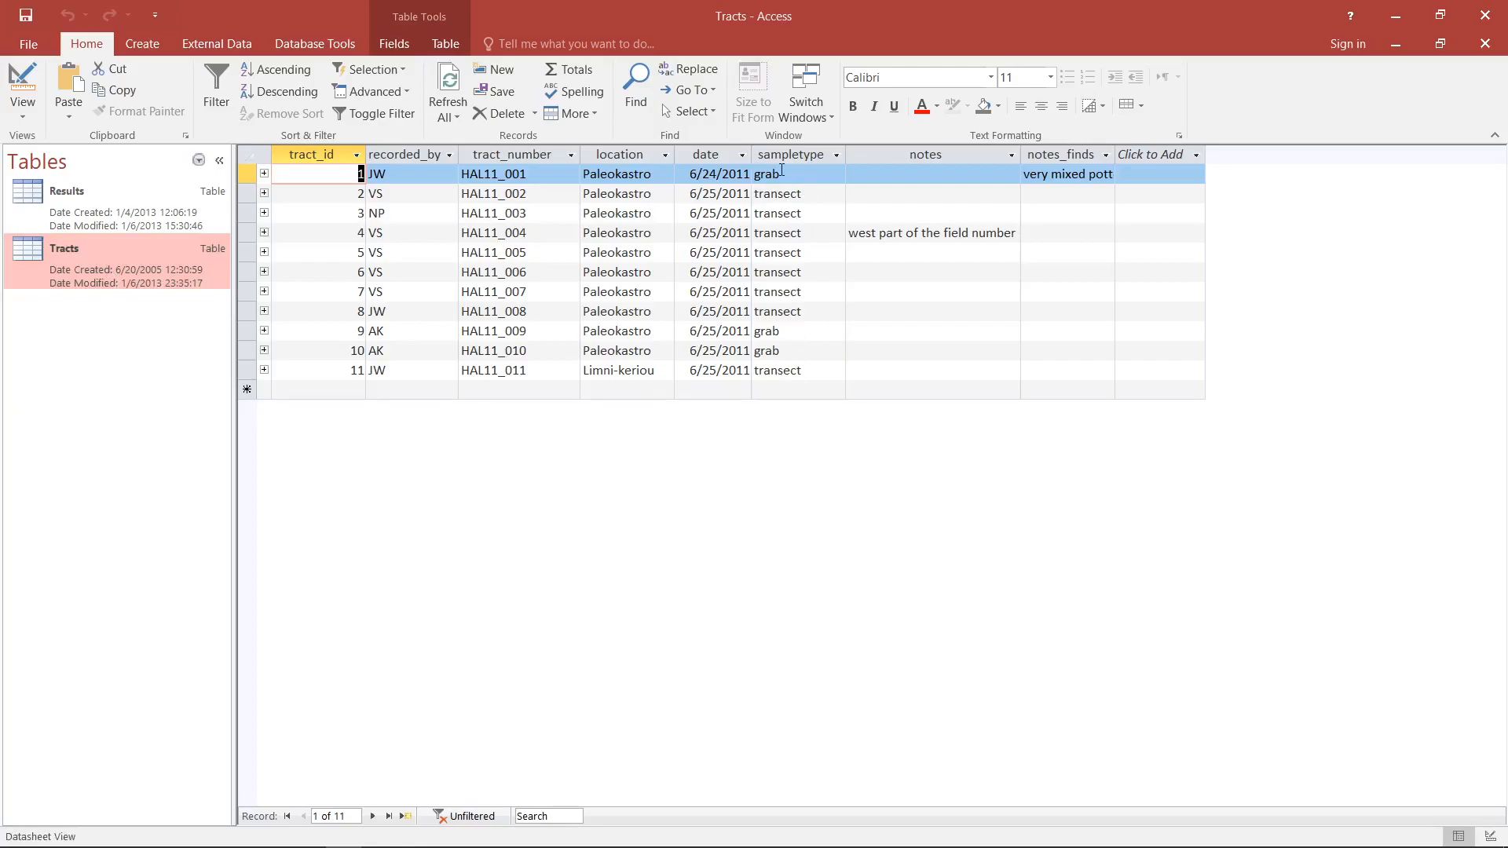
left_click(326, 171)
left_click(800, 337)
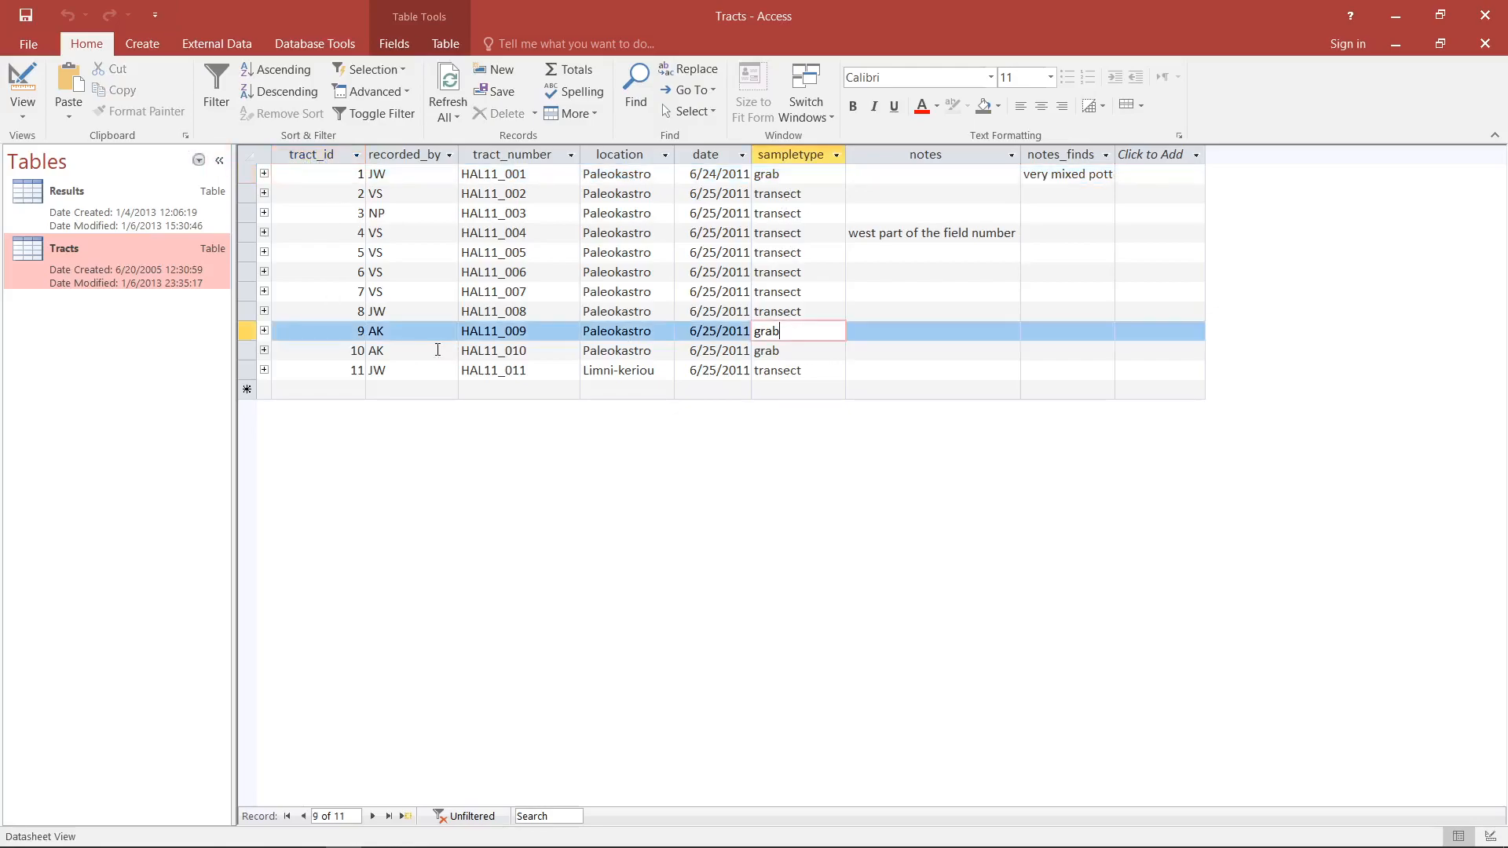
left_click(322, 331)
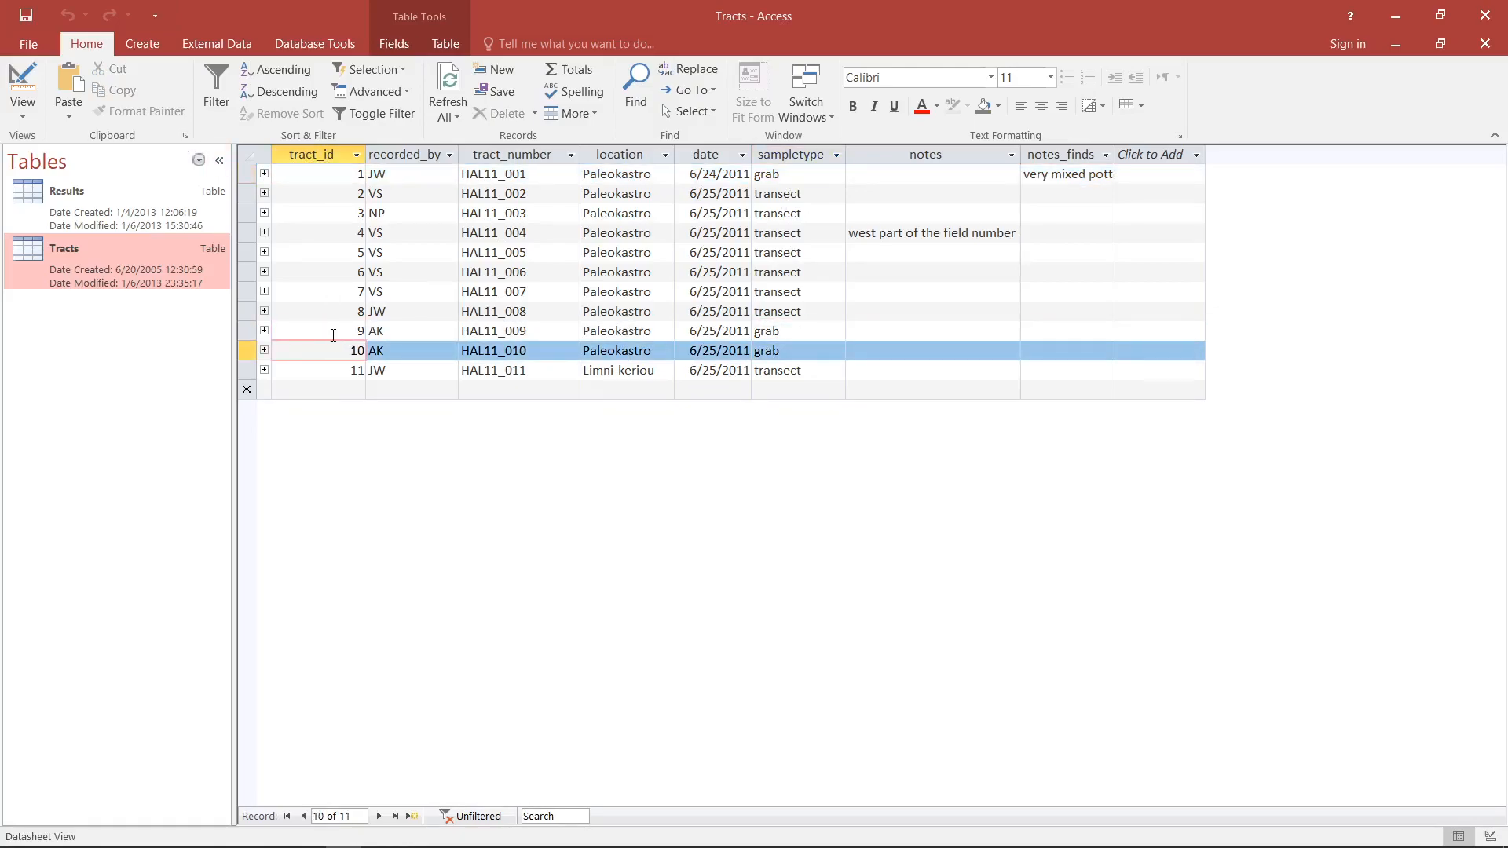
left_click(325, 353)
left_click(335, 173)
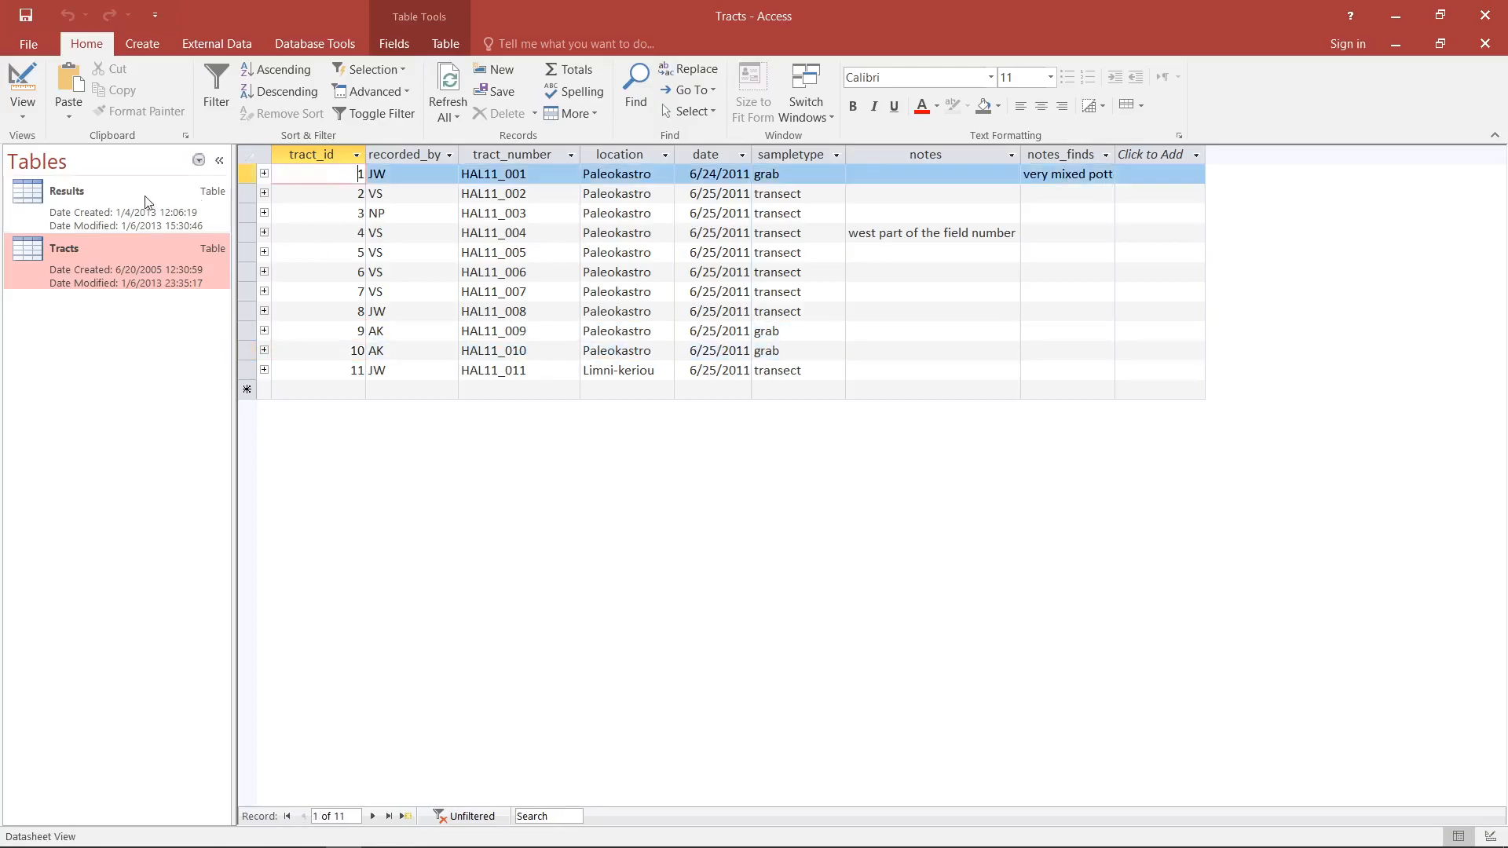
- Open the Results table and examine the records linked to Tract_id 1, 9 and 10
left_click(141, 204)
double_click(141, 200)
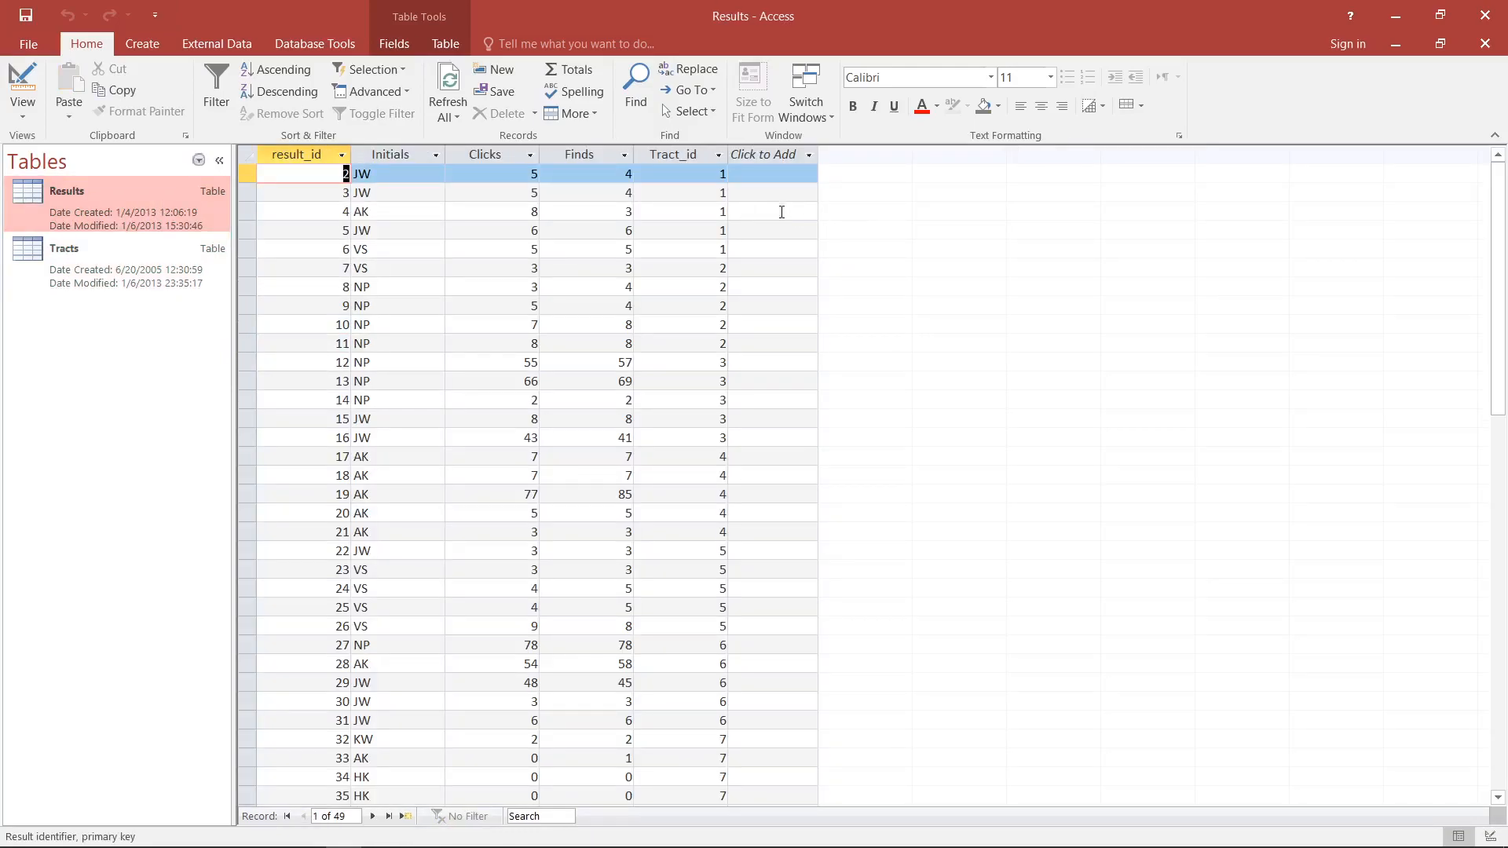
left_click_drag(248, 173, 248, 249)
scroll(978, 320, "down", 6)
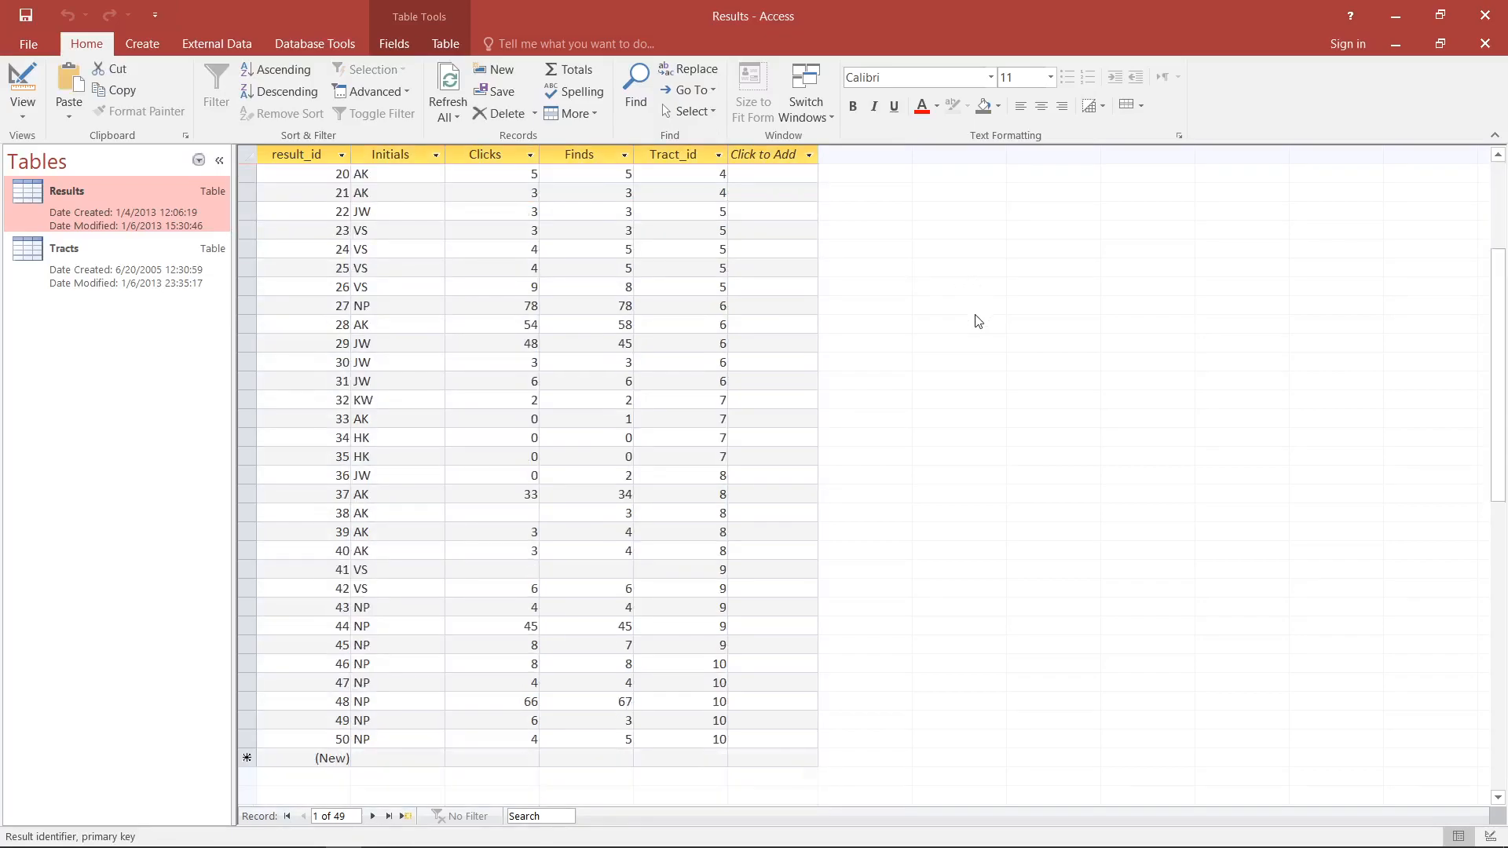
mouse_move(248, 588)
left_mouse_down()
mouse_move(249, 720)
mouse_move(239, 575)
left_mouse_up()
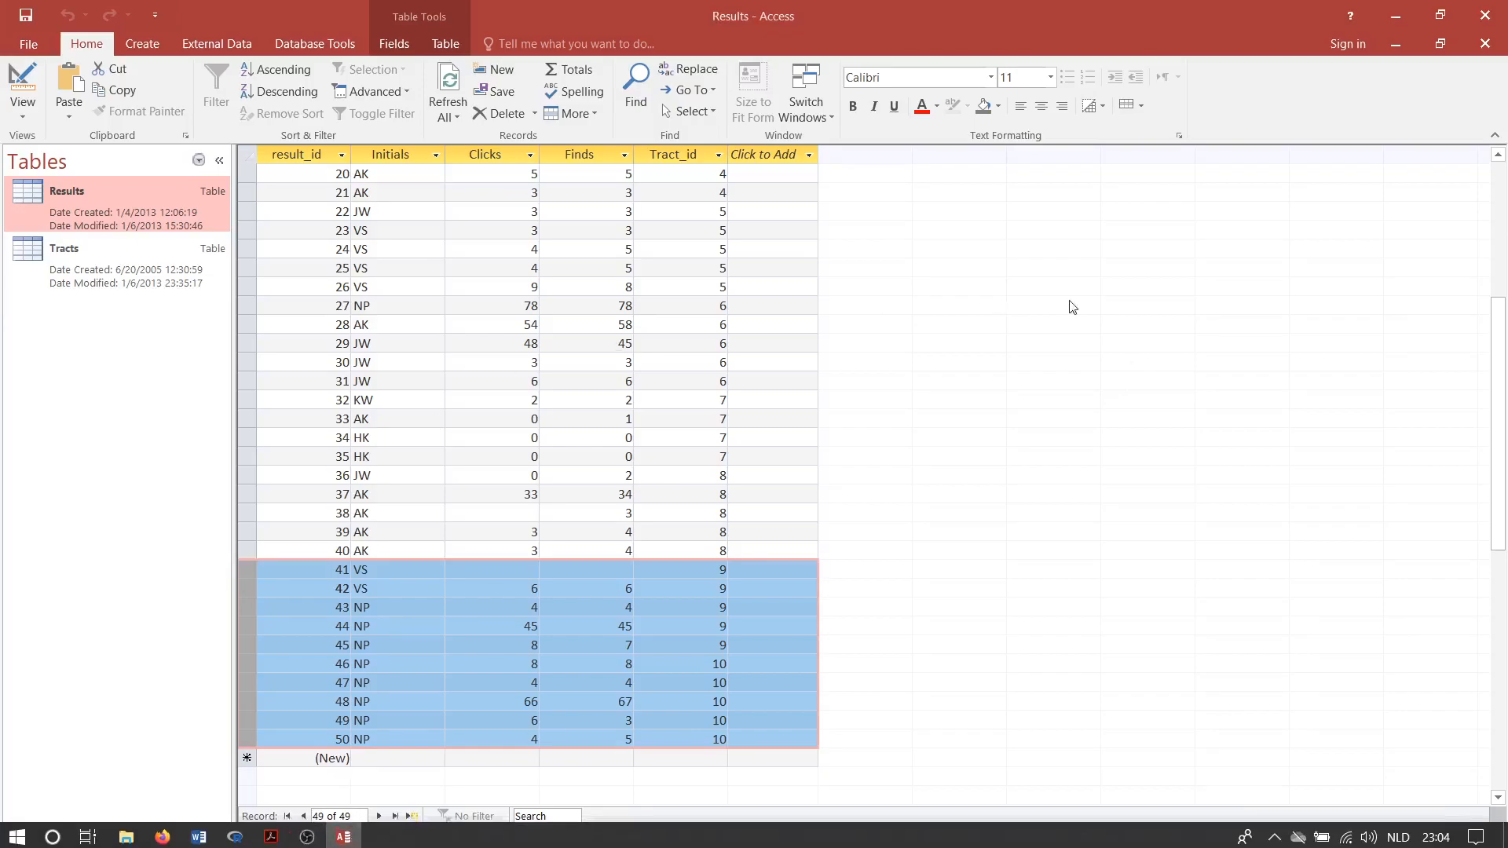
- Close the Results and Tracts tables and return to the design tools of the delete query
left_click(142, 43)
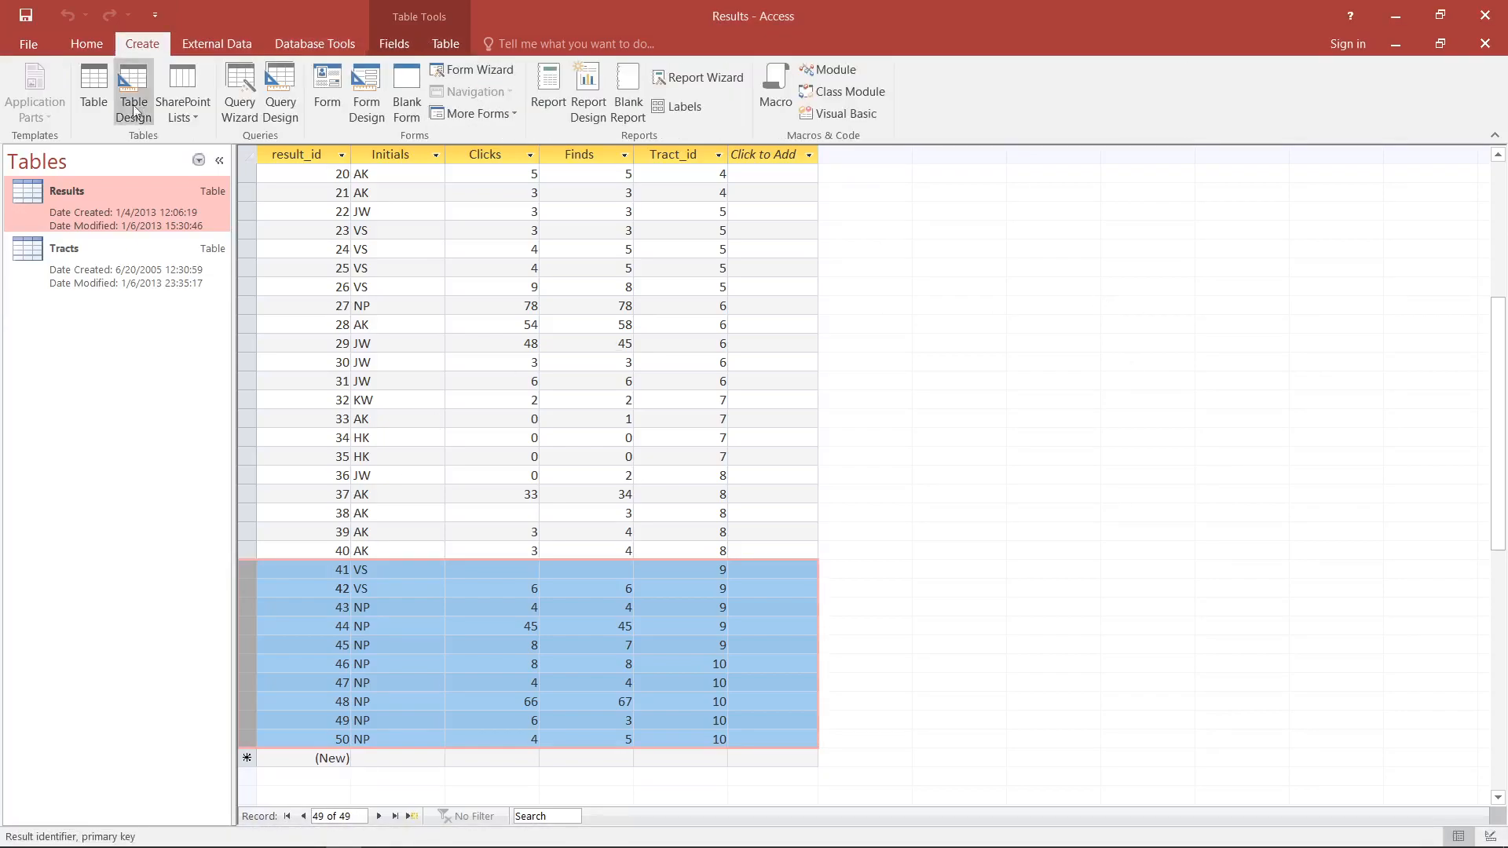
left_click(1484, 47)
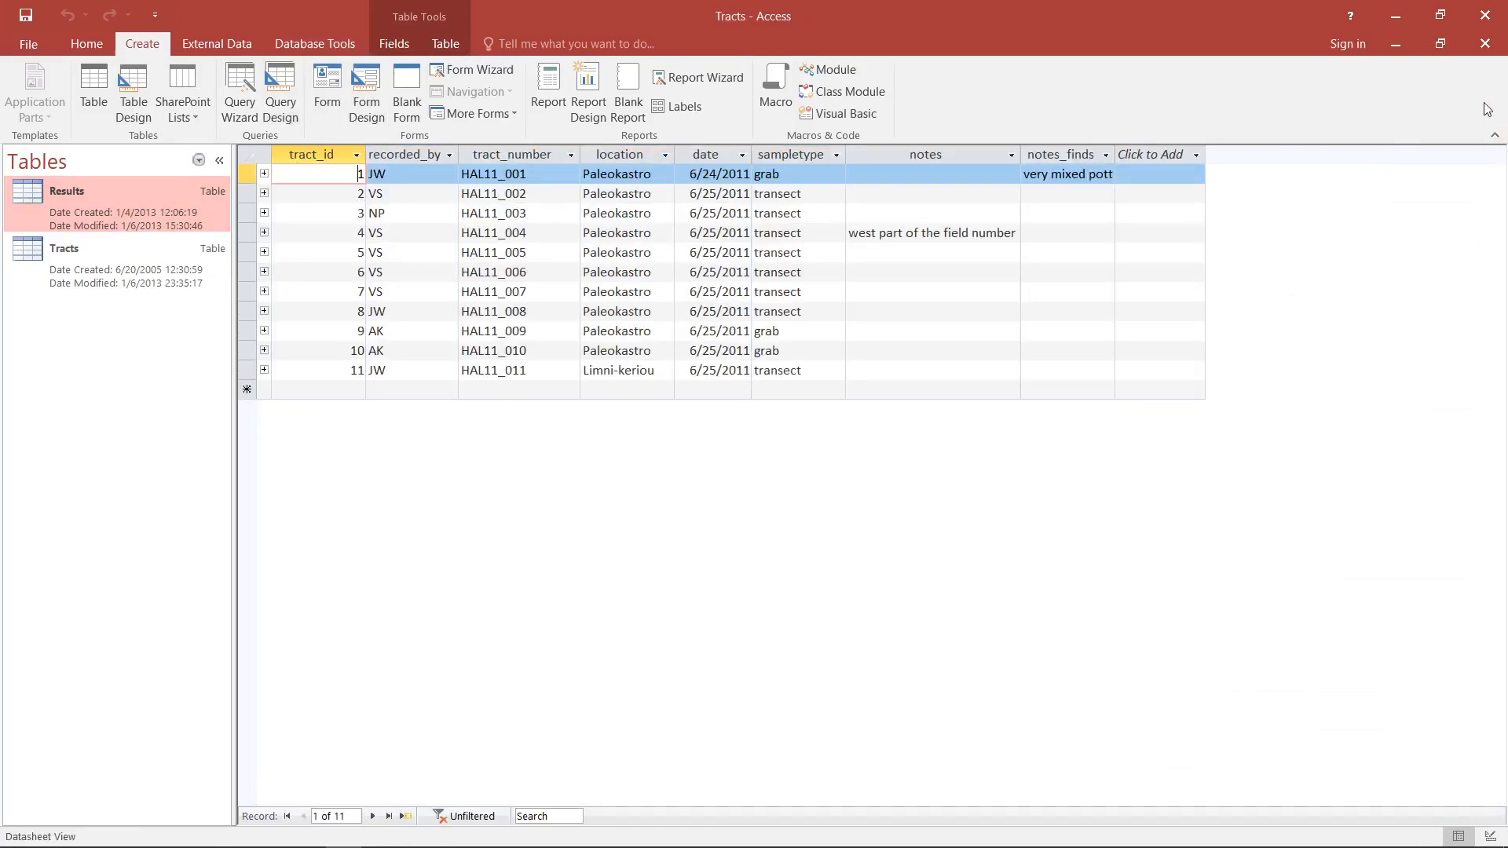
left_click(1485, 43)
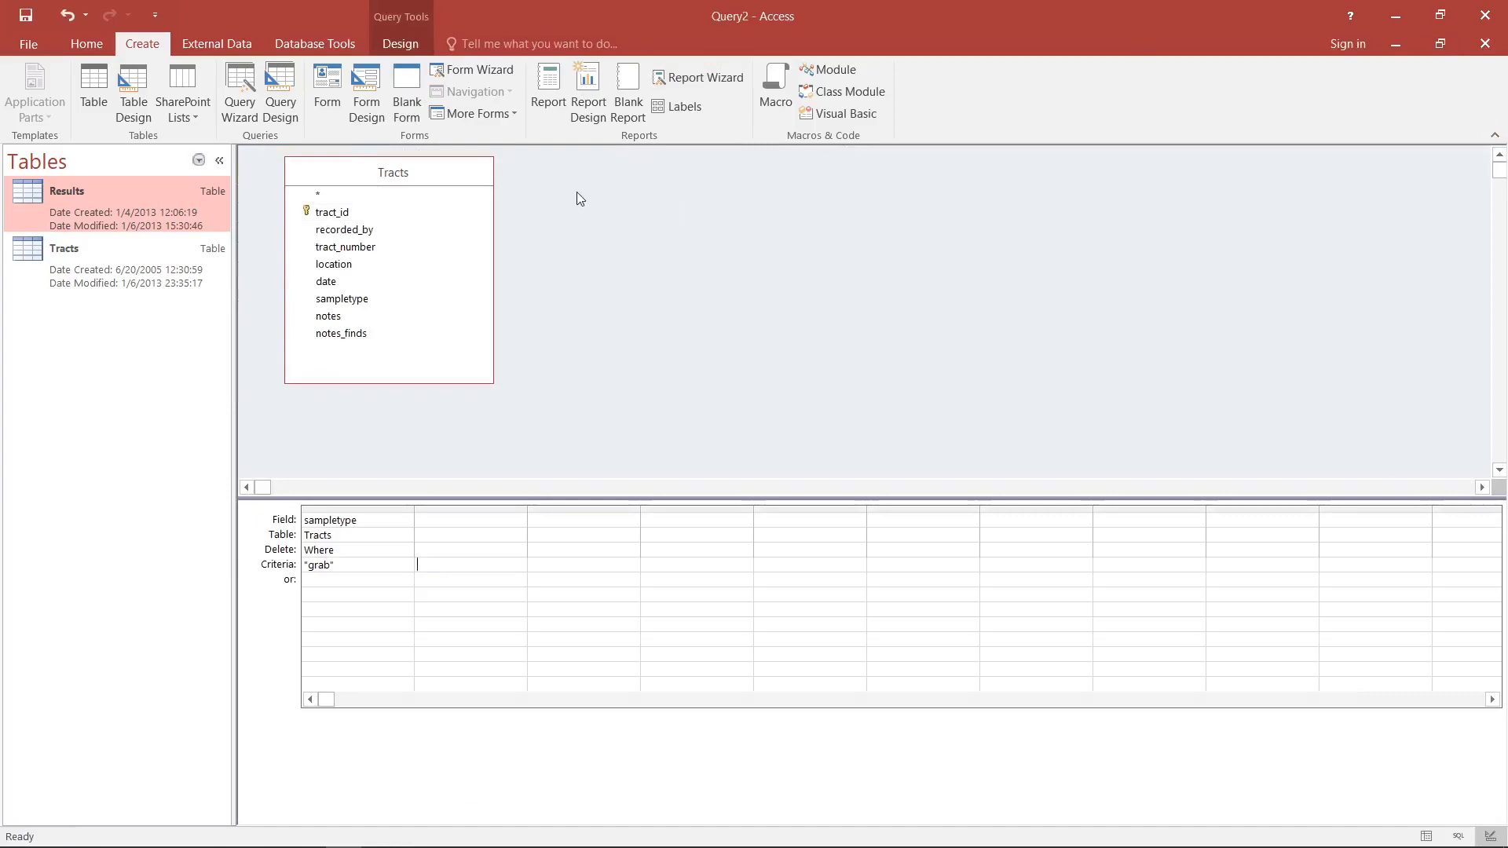
left_click(417, 47)
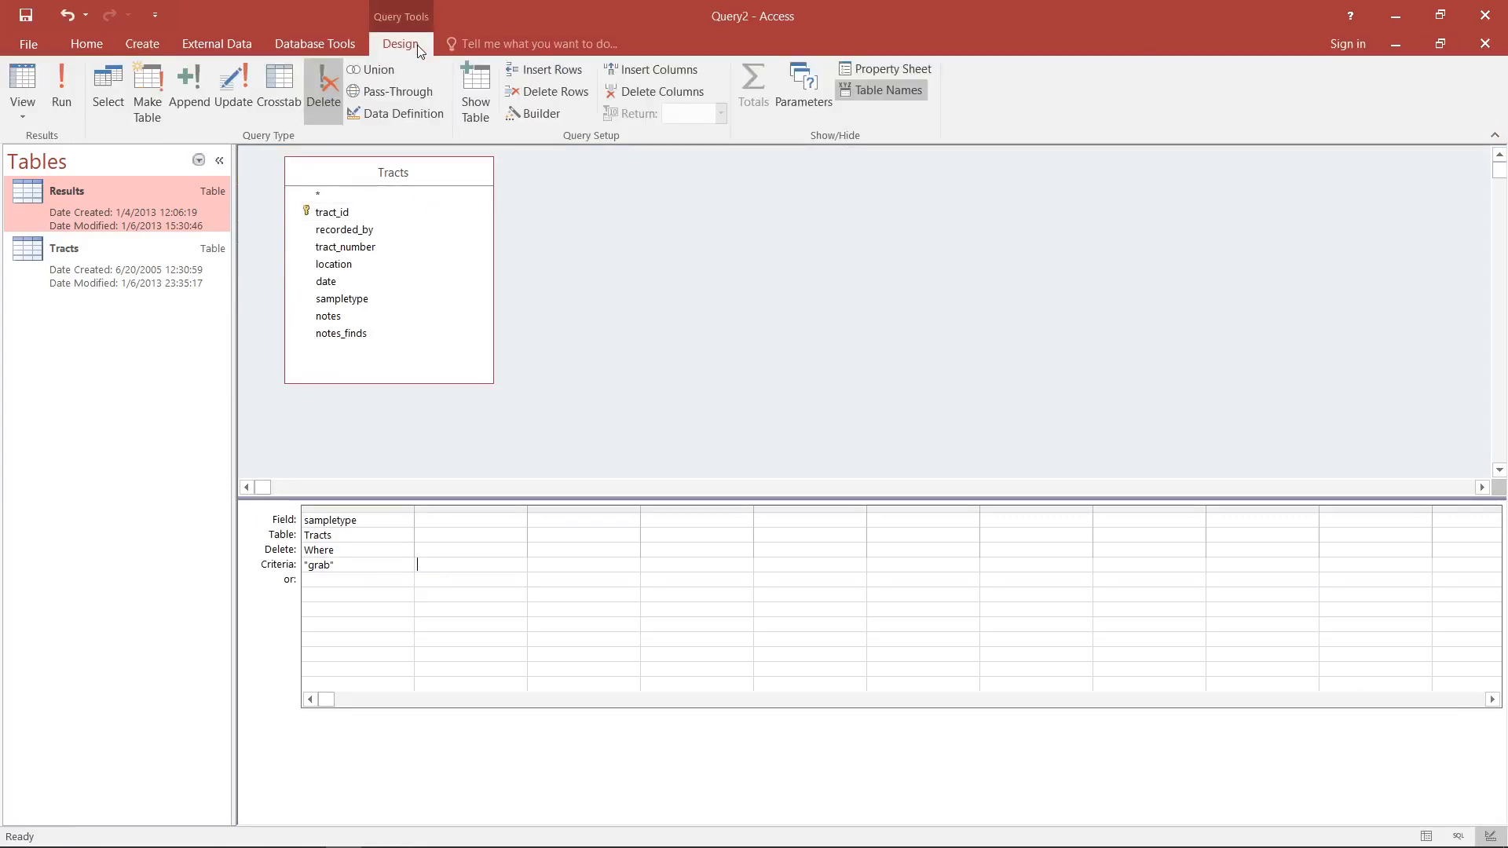
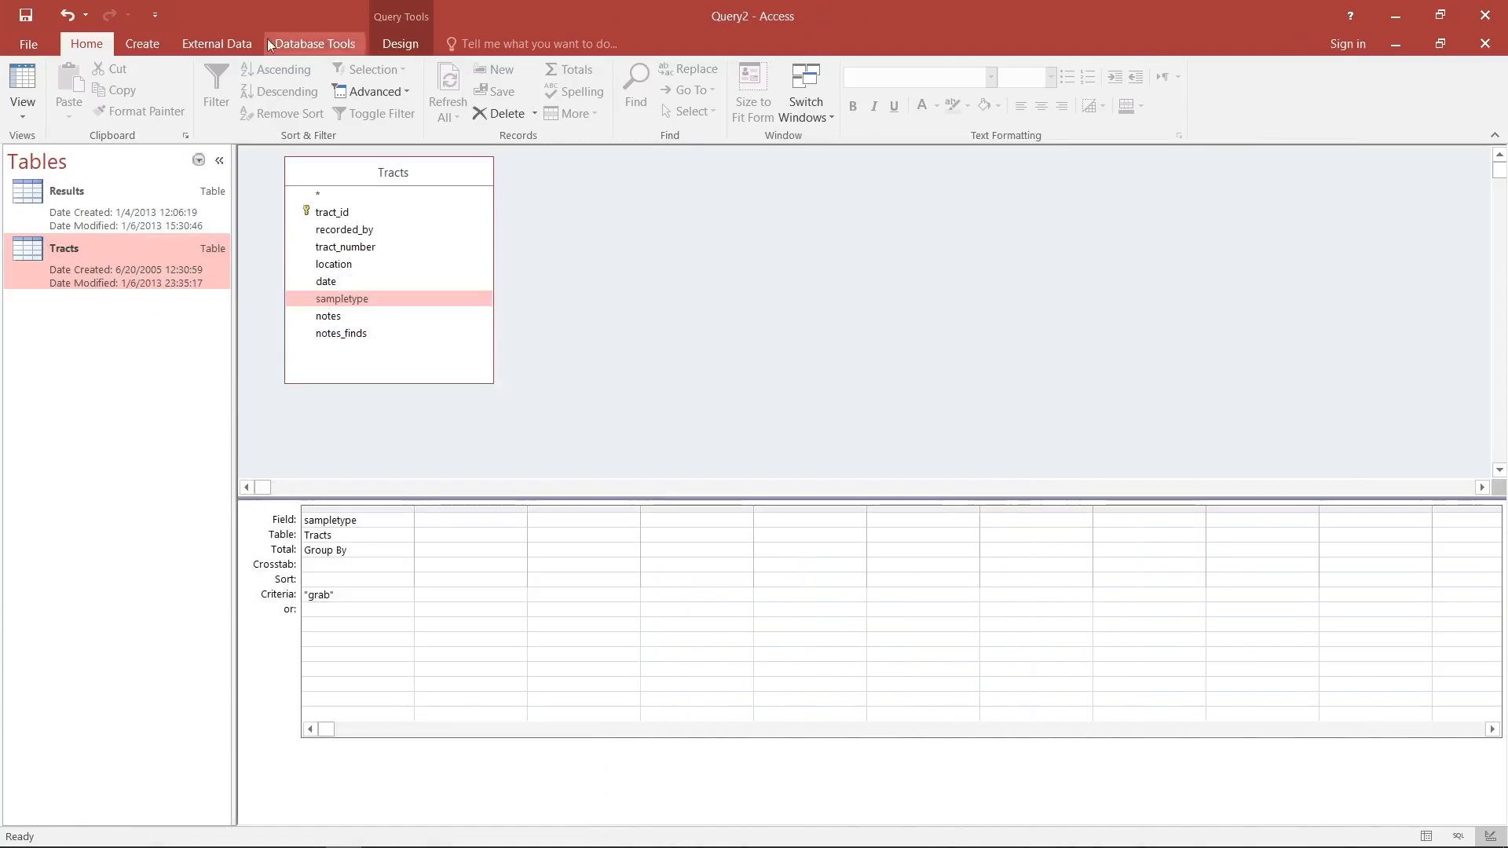
- Create a new query in Design View and add the Results and Tracts tables to it
left_click(394, 47)
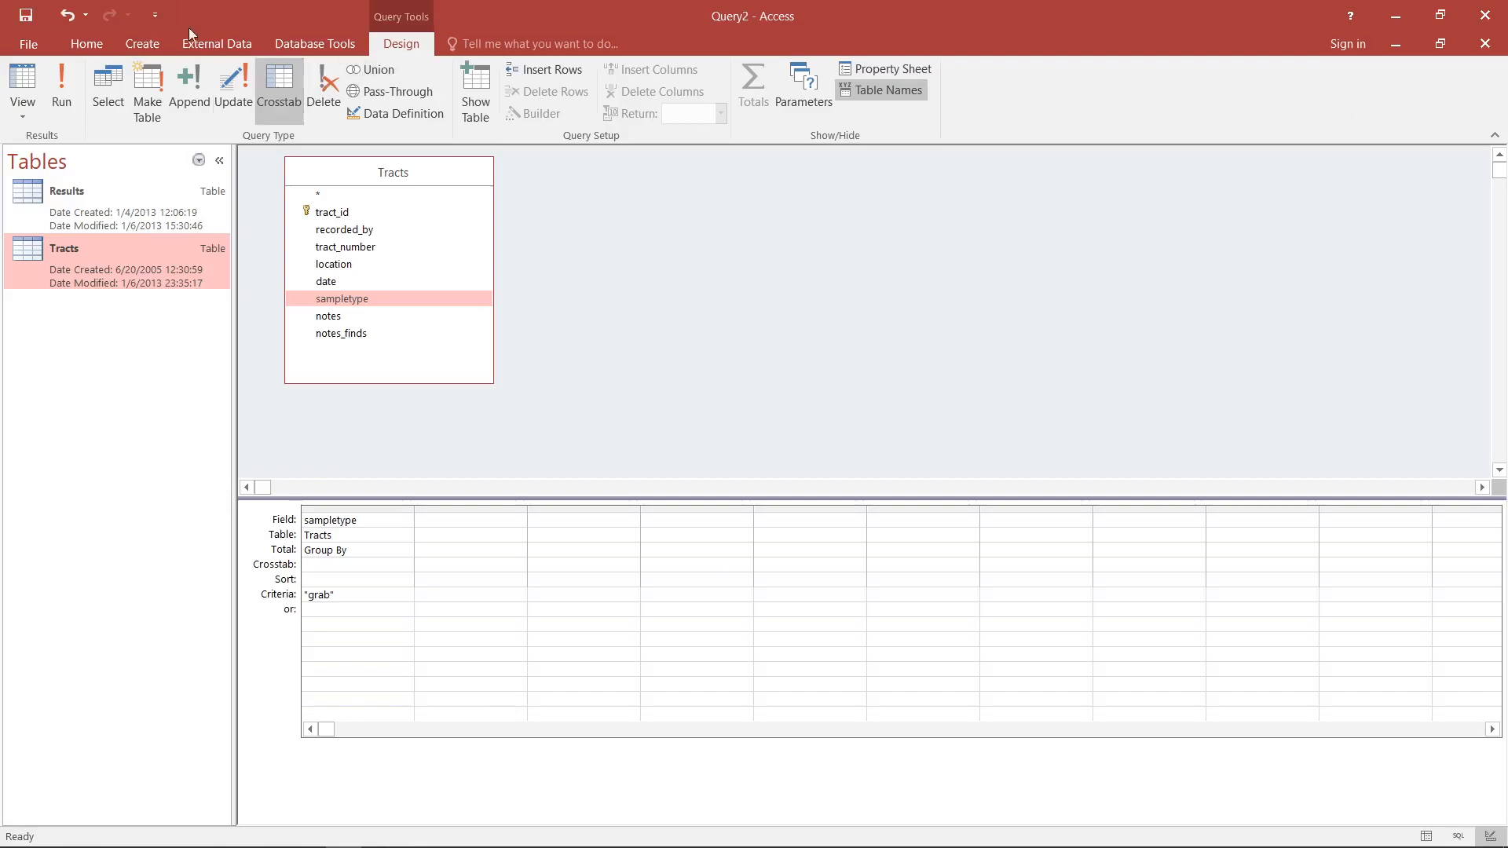
left_click(155, 15)
key("Escape")
left_click(149, 44)
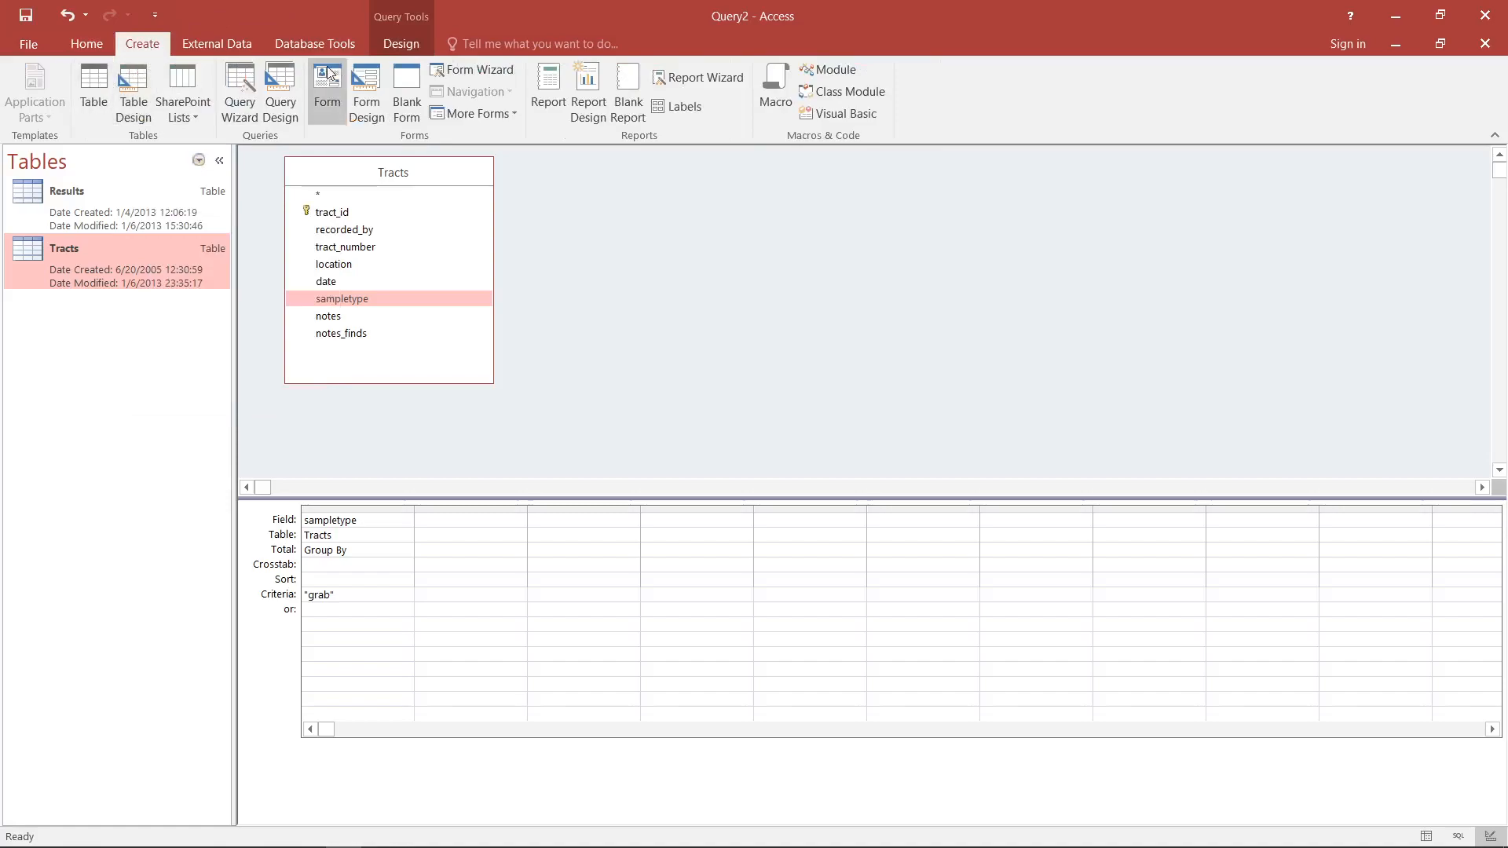
left_click(279, 79)
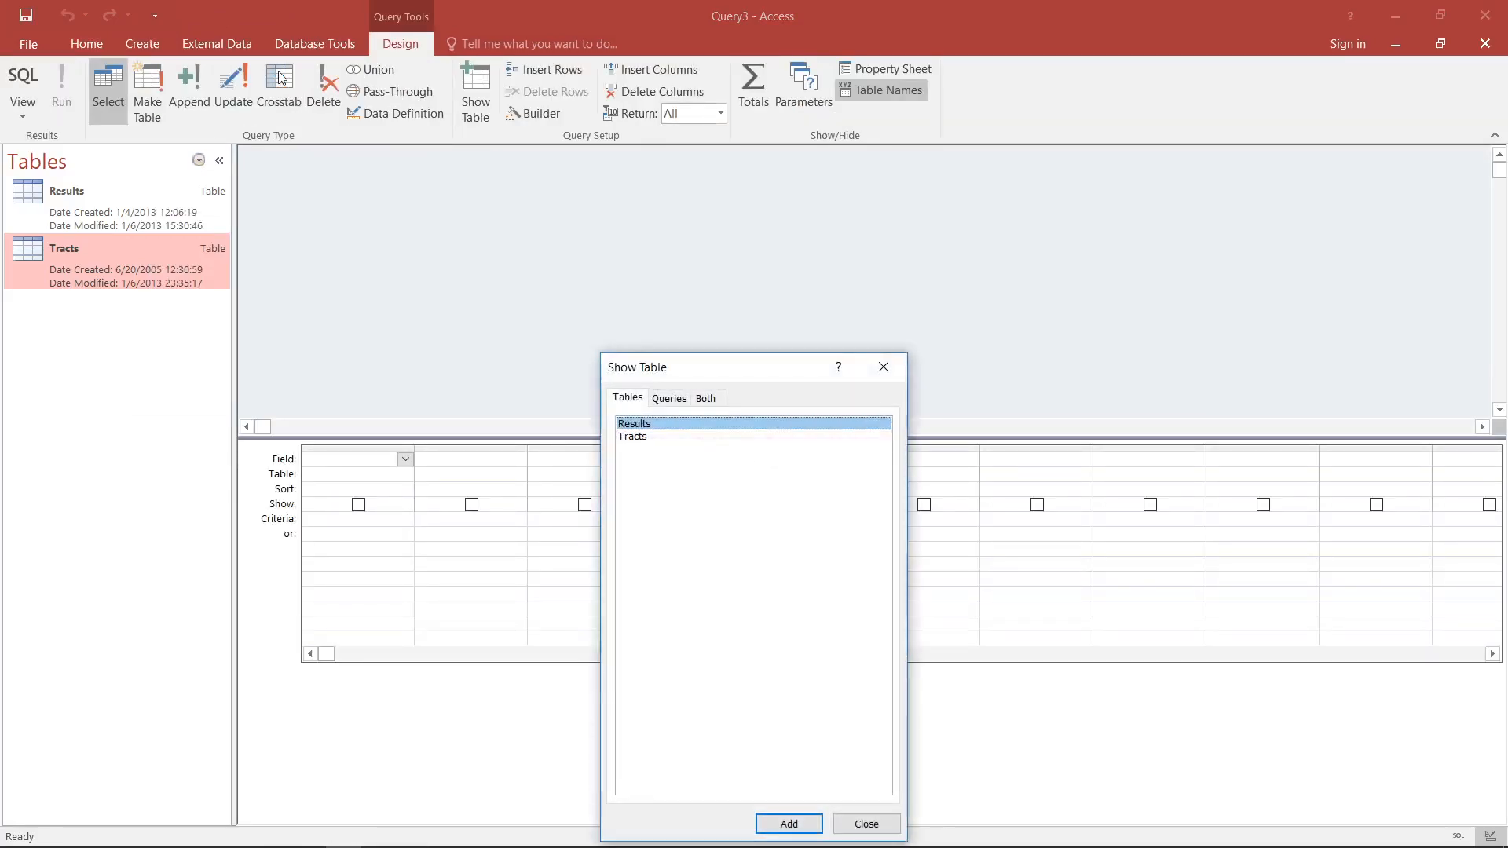
double_click(704, 426)
double_click(703, 436)
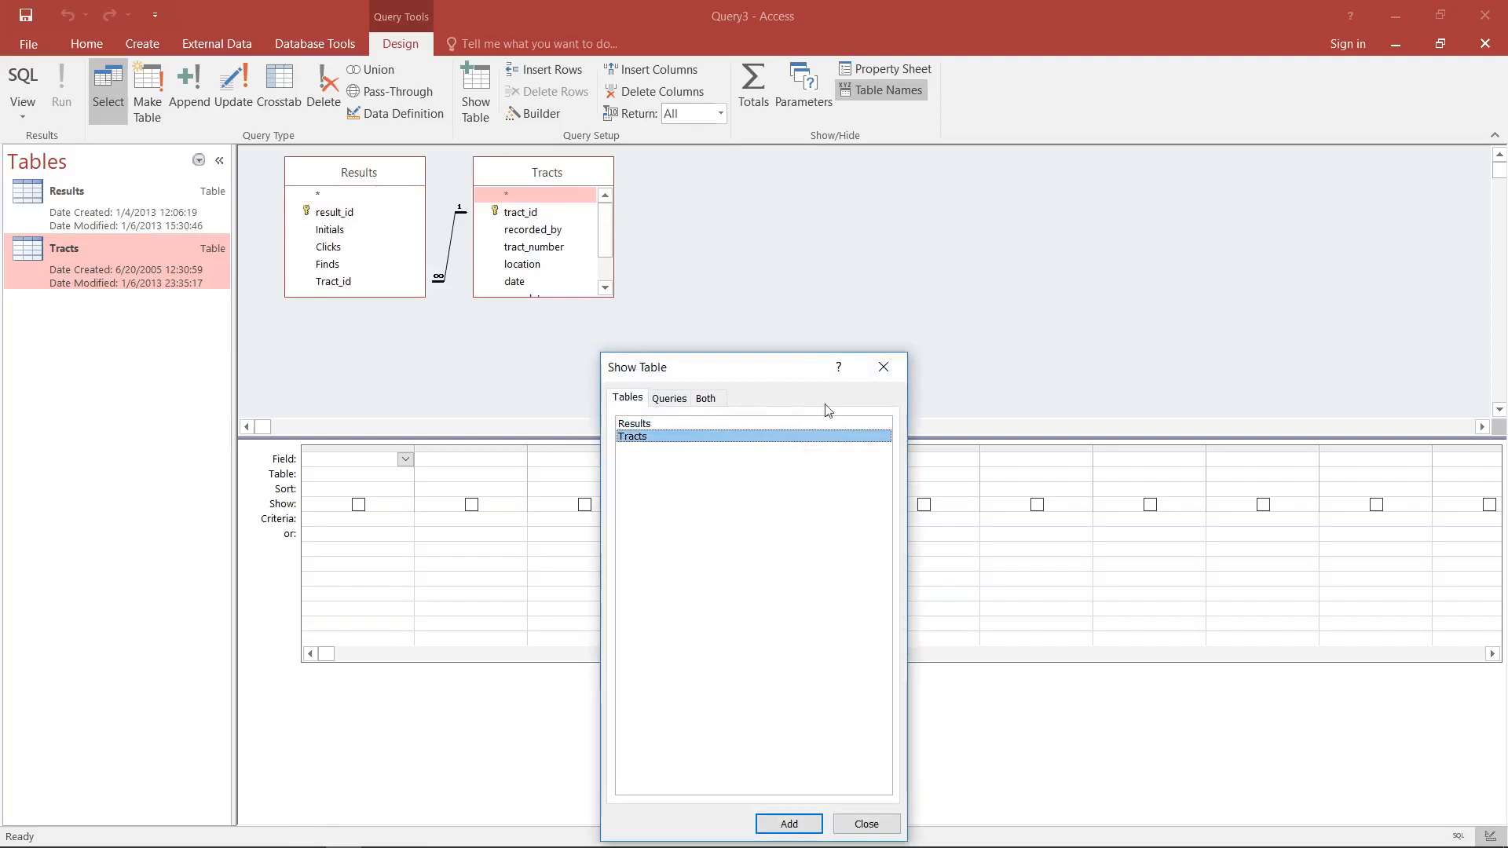
left_click(883, 366)
- Make the query a Crosstab query and arrange the two tables side by side, with Tracts ahead of Results
left_click_drag(363, 173, 766, 200)
left_click(281, 81)
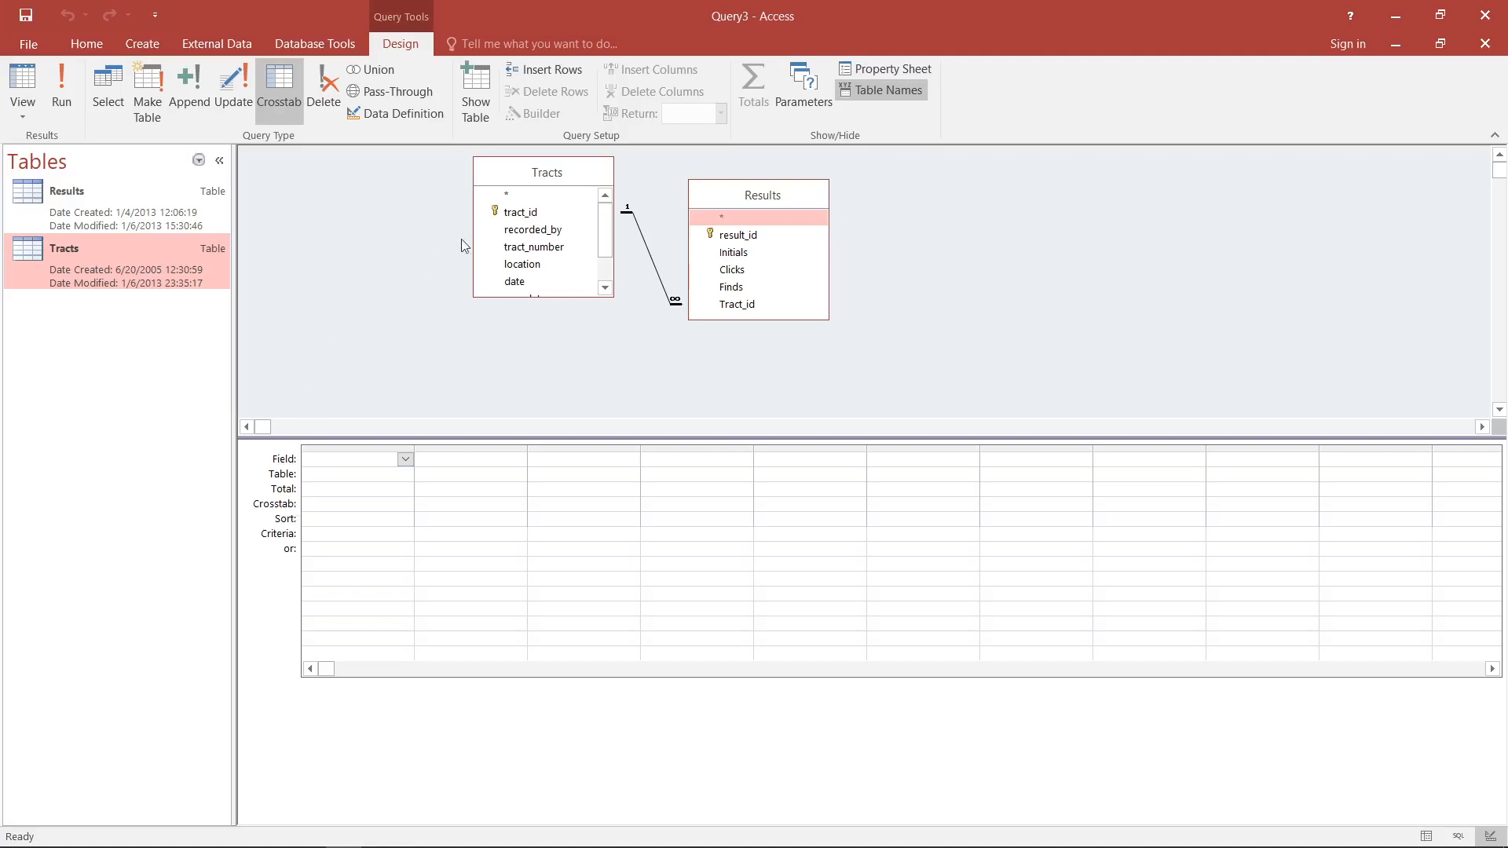
left_click_drag(565, 177, 440, 199)
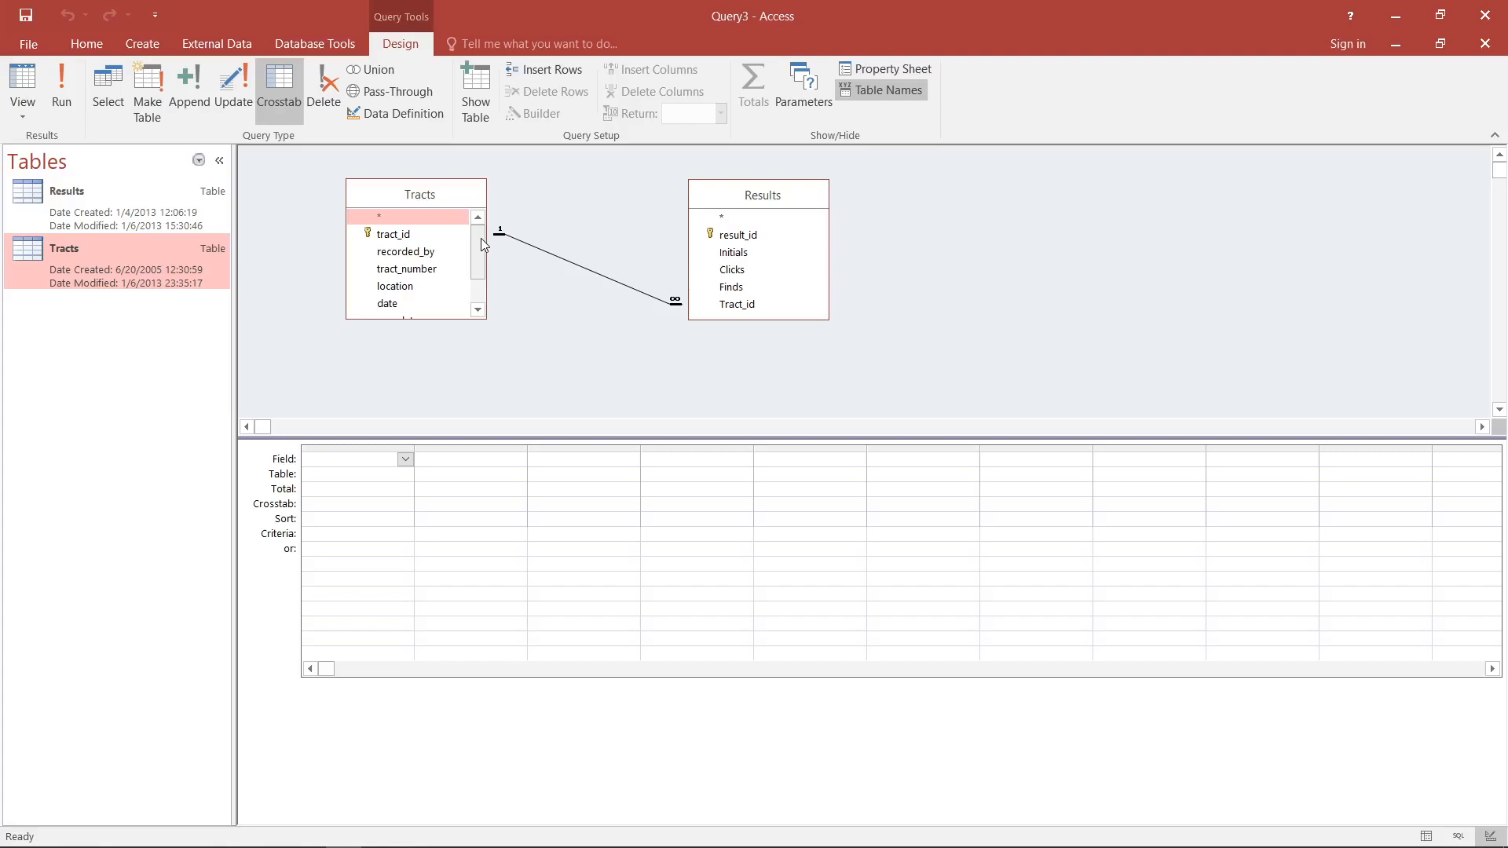
- Add recorded_by and sampletype from Tracts and Finds from Results to the query grid
double_click(406, 252)
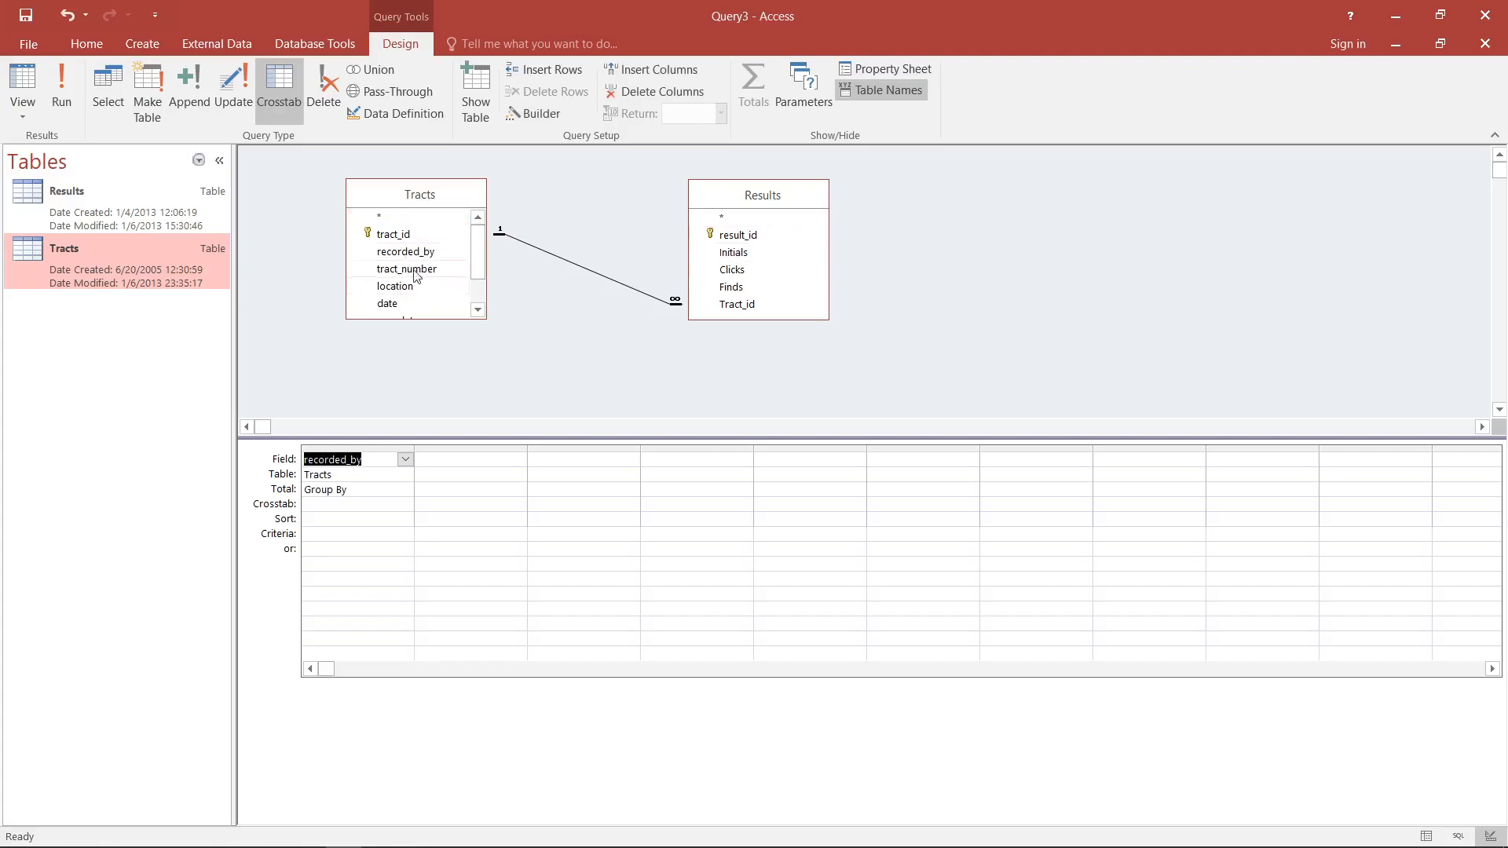
left_click(478, 310)
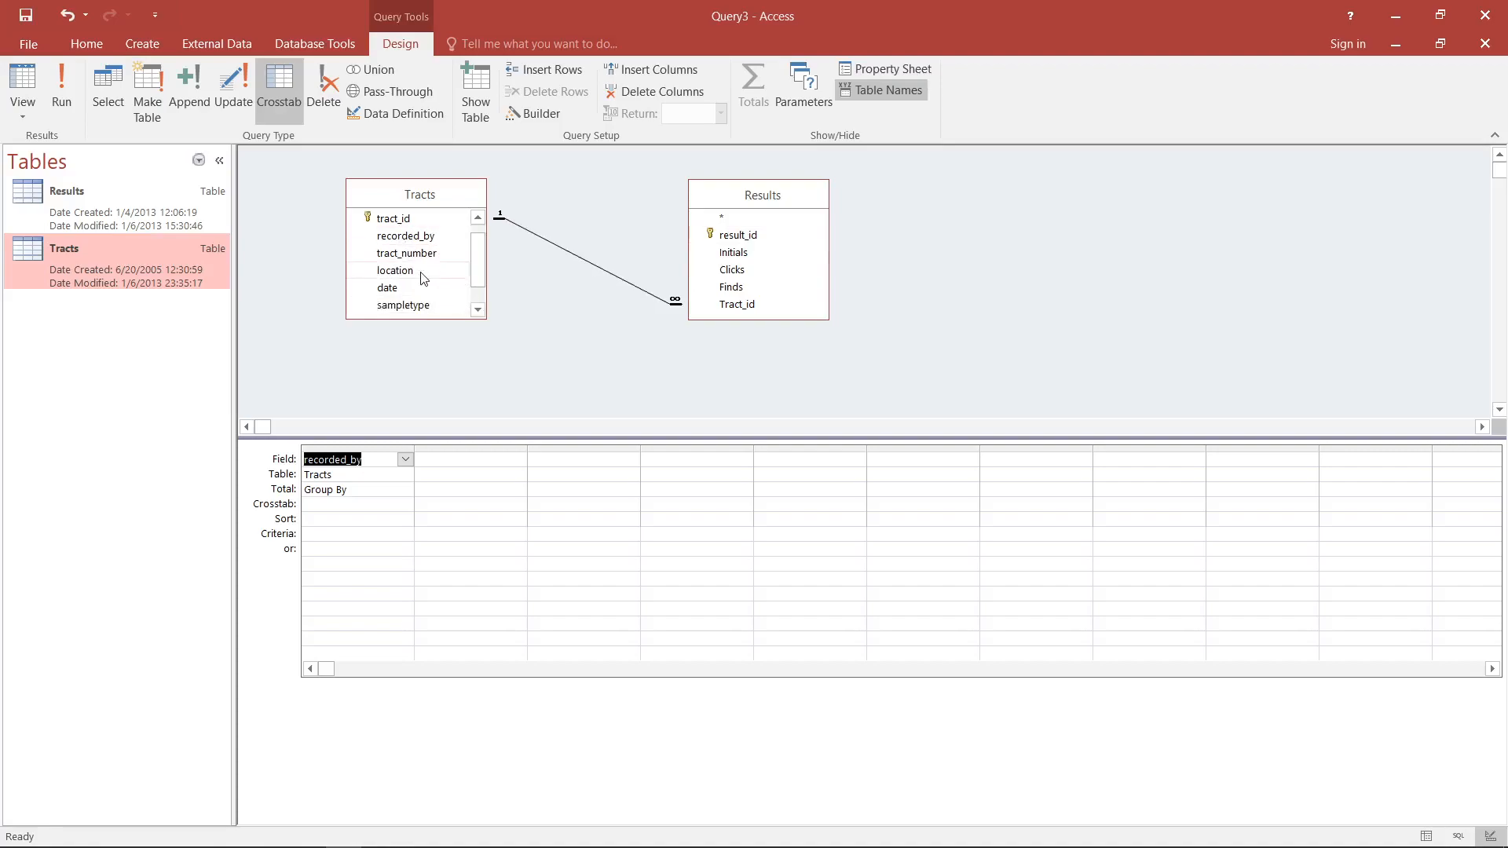
left_click(426, 304)
double_click(426, 305)
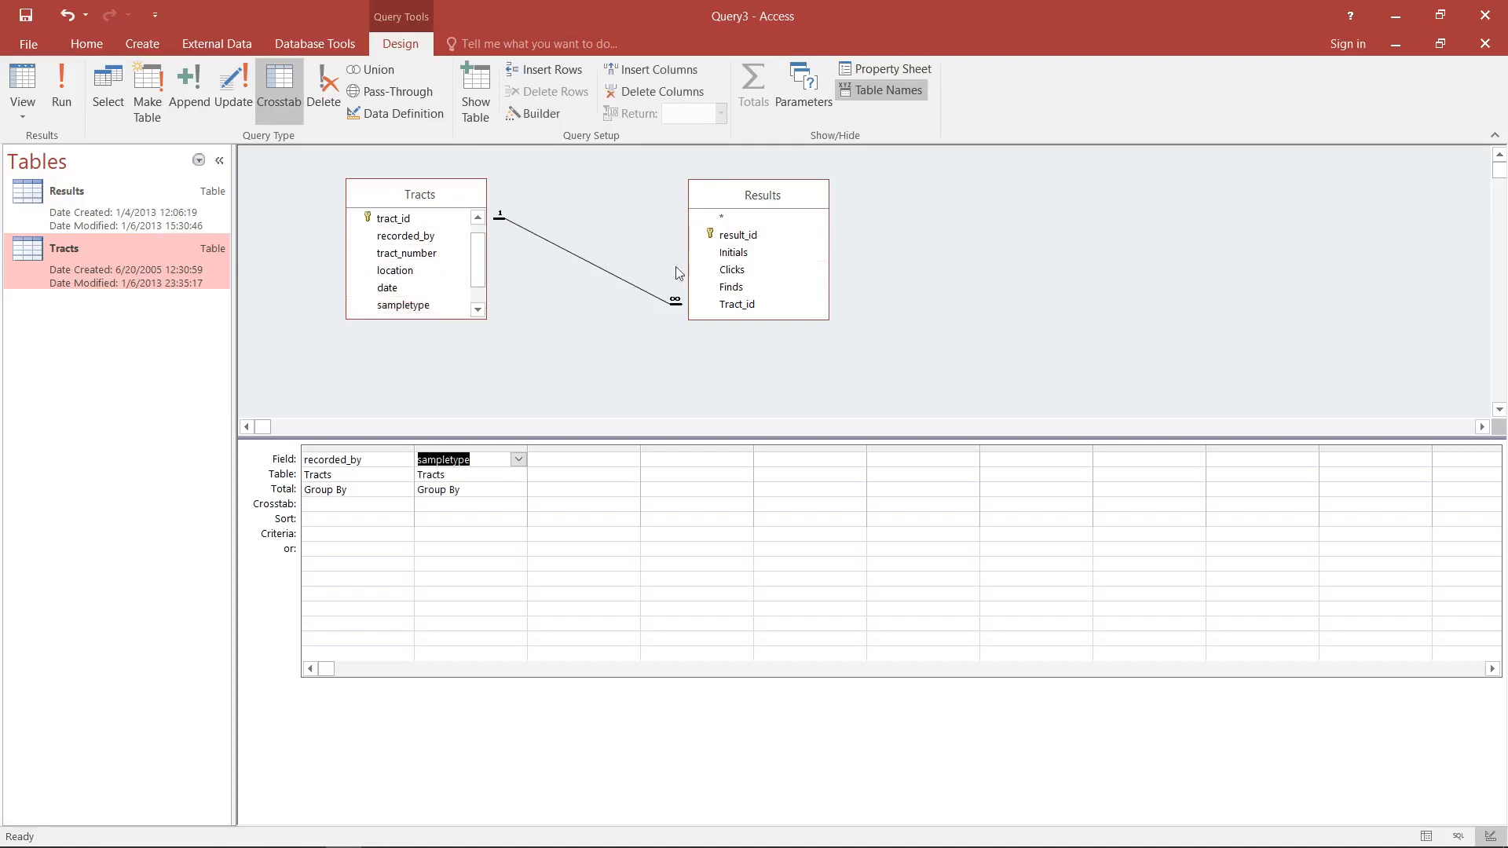
double_click(788, 291)
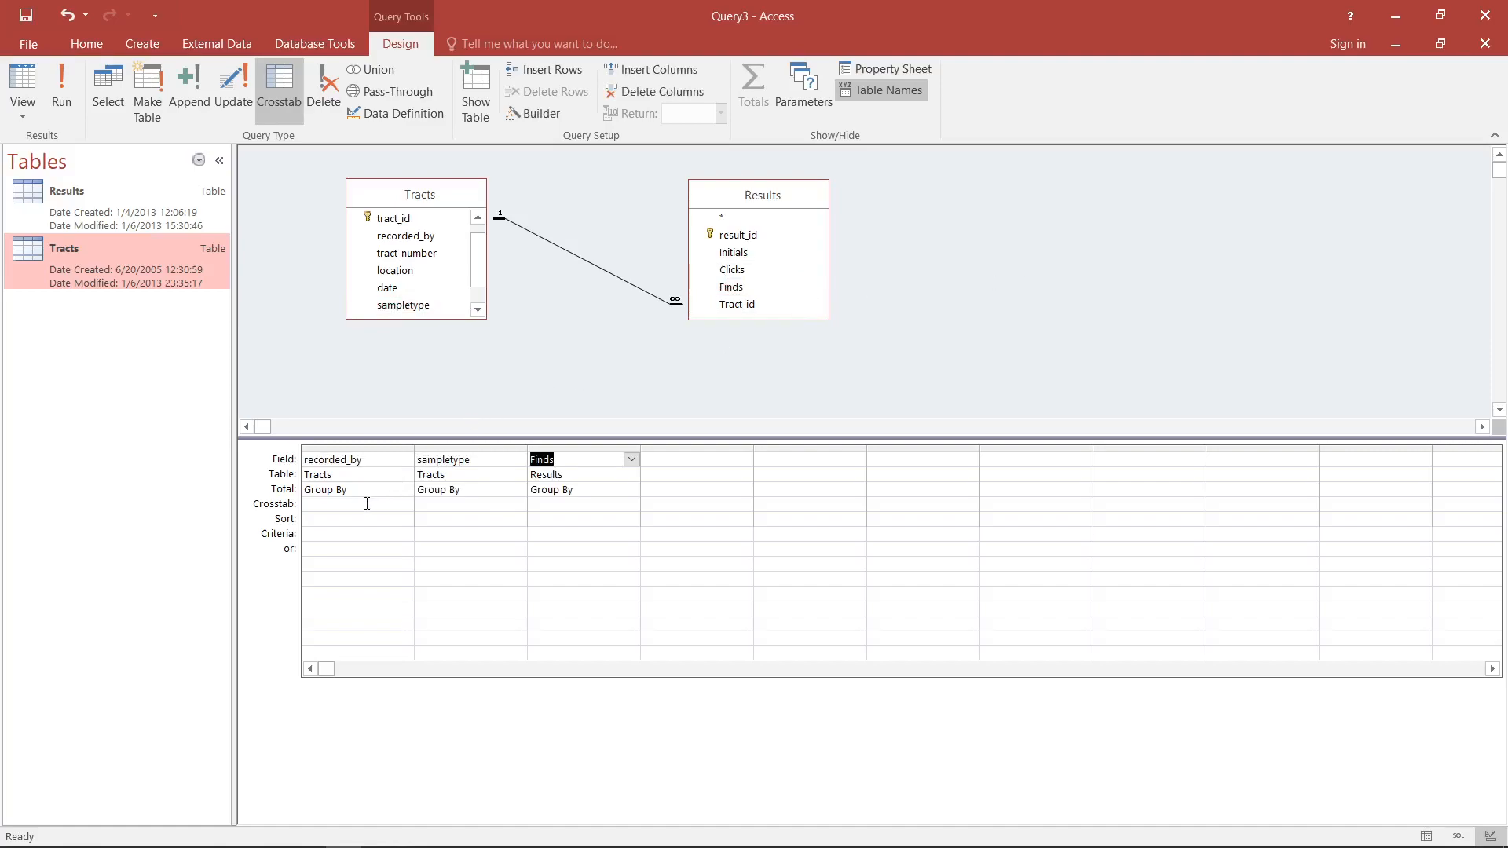
- Set recorded_by as Row Heading and sampletype as Column Heading in the crosstab
left_click(467, 502)
left_click(374, 503)
left_click(405, 505)
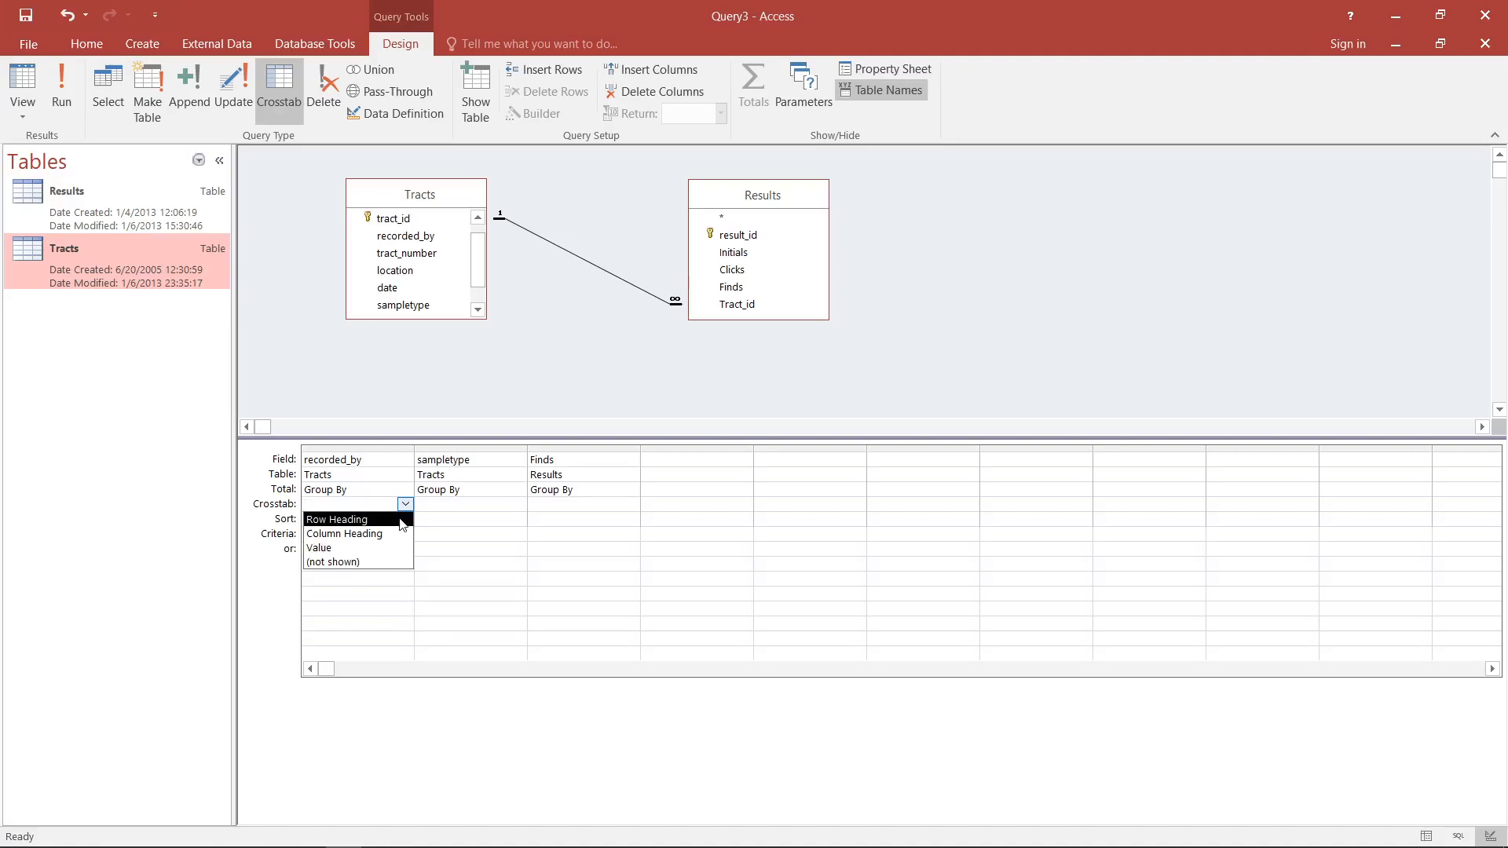
left_click(401, 520)
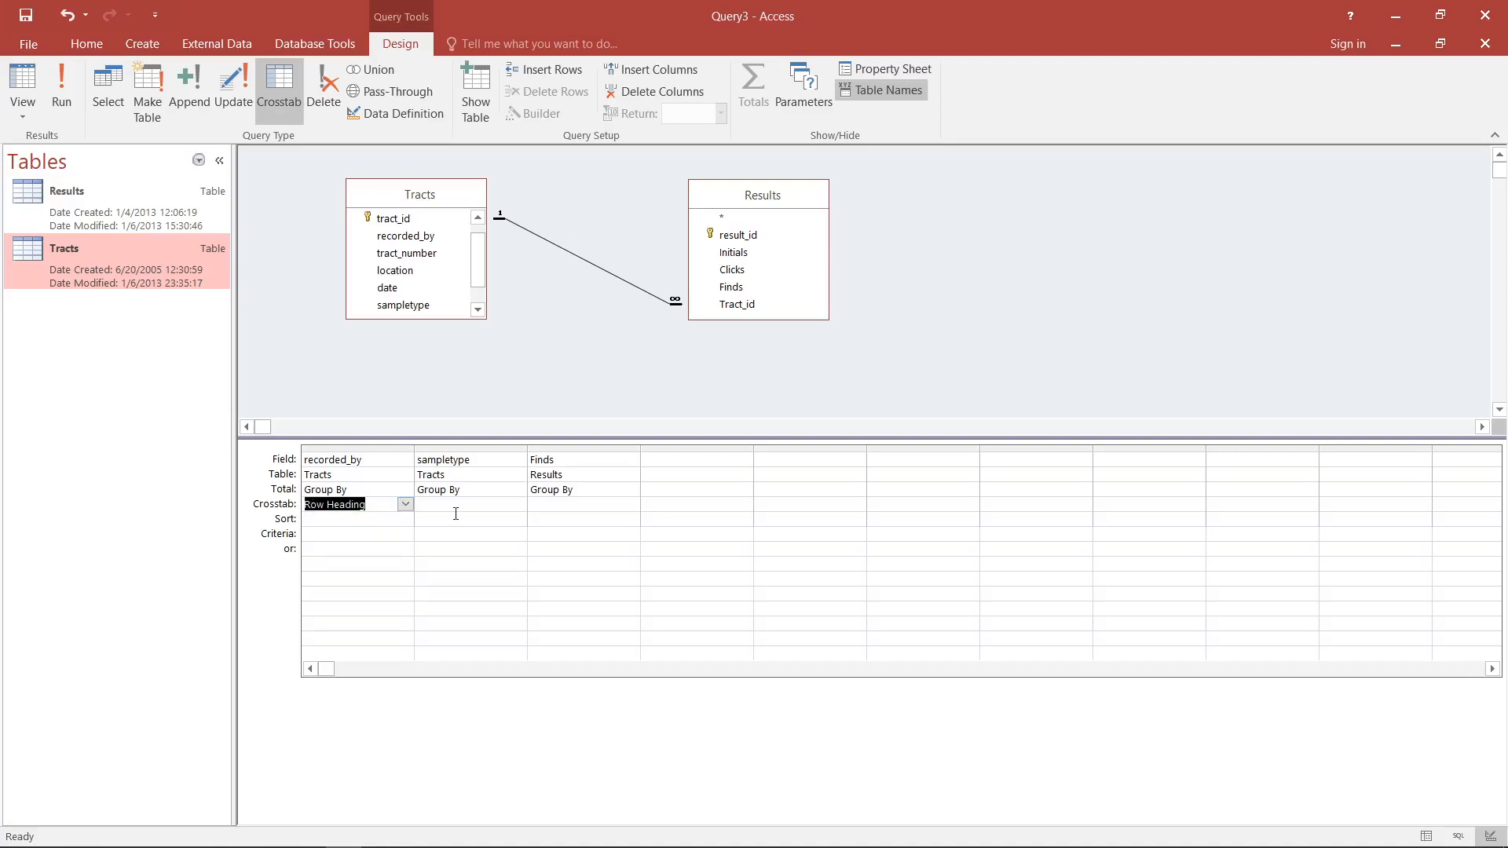
left_click(474, 504)
left_click(518, 505)
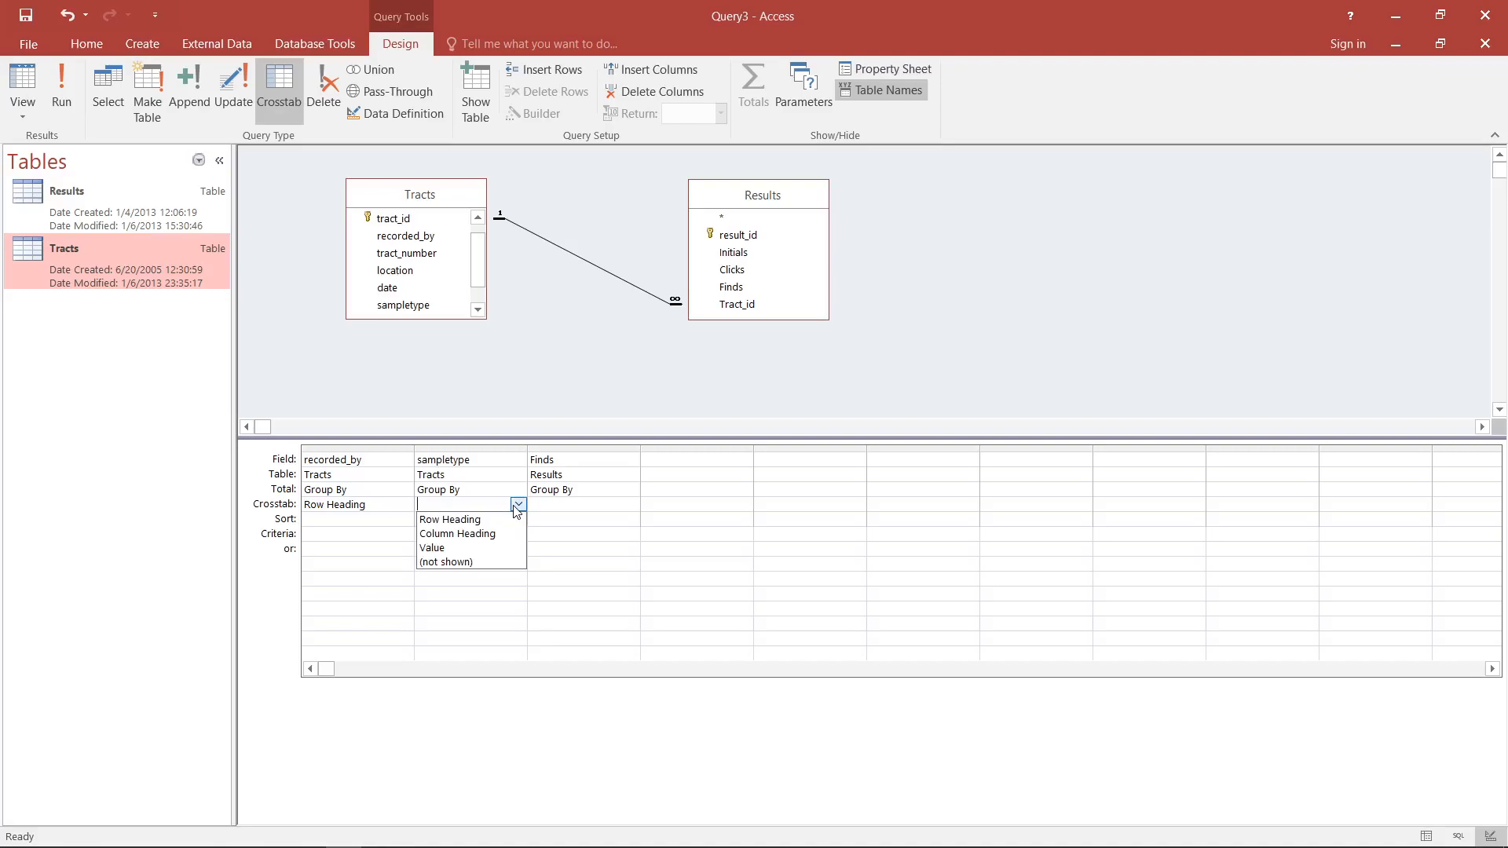
left_click(479, 537)
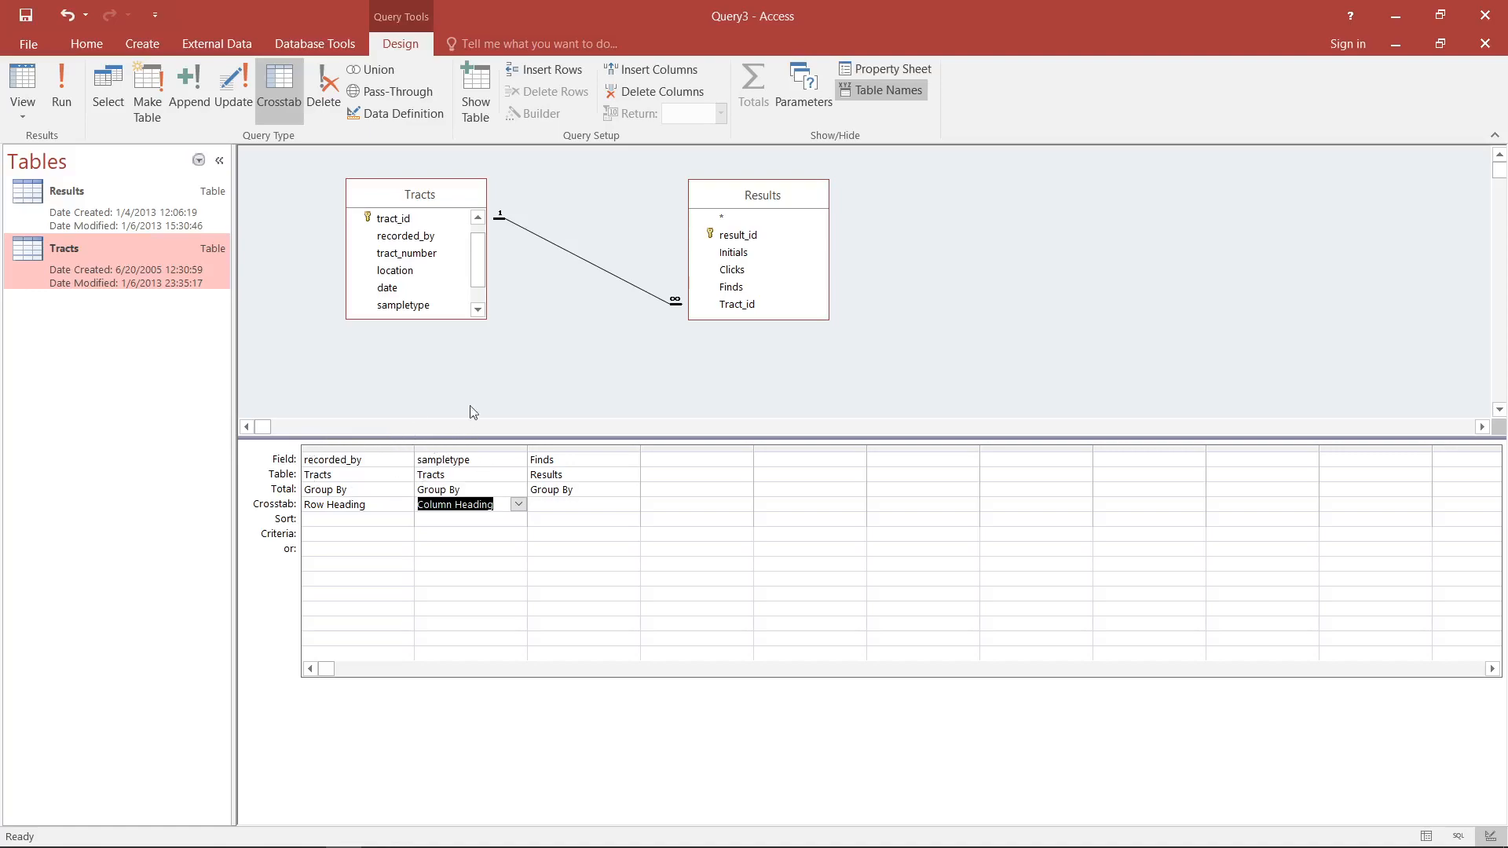
- Set Finds as the crosstab Value and total it with Sum
left_click(569, 503)
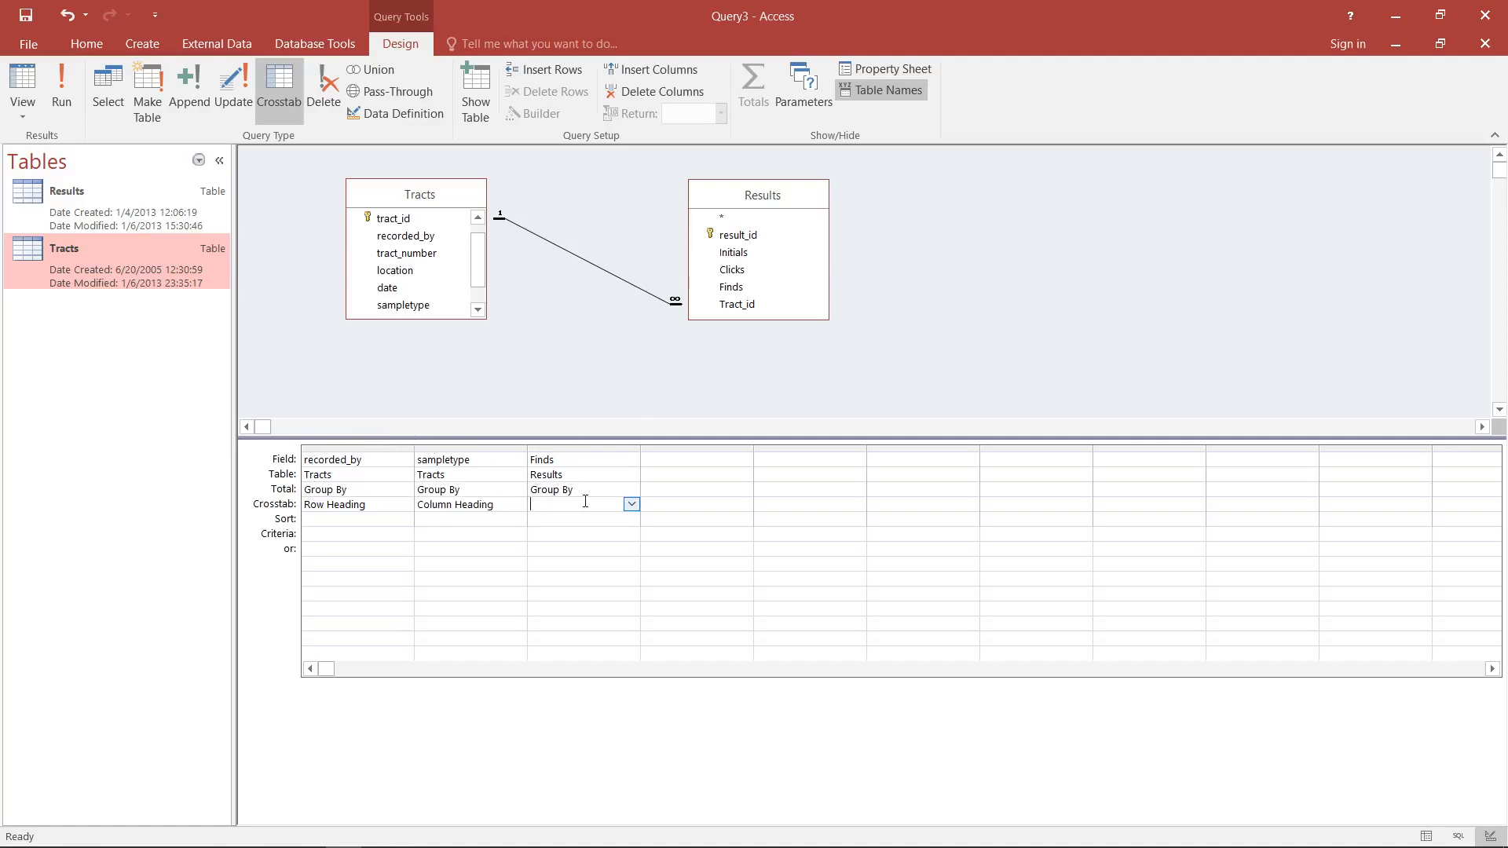
left_click(632, 506)
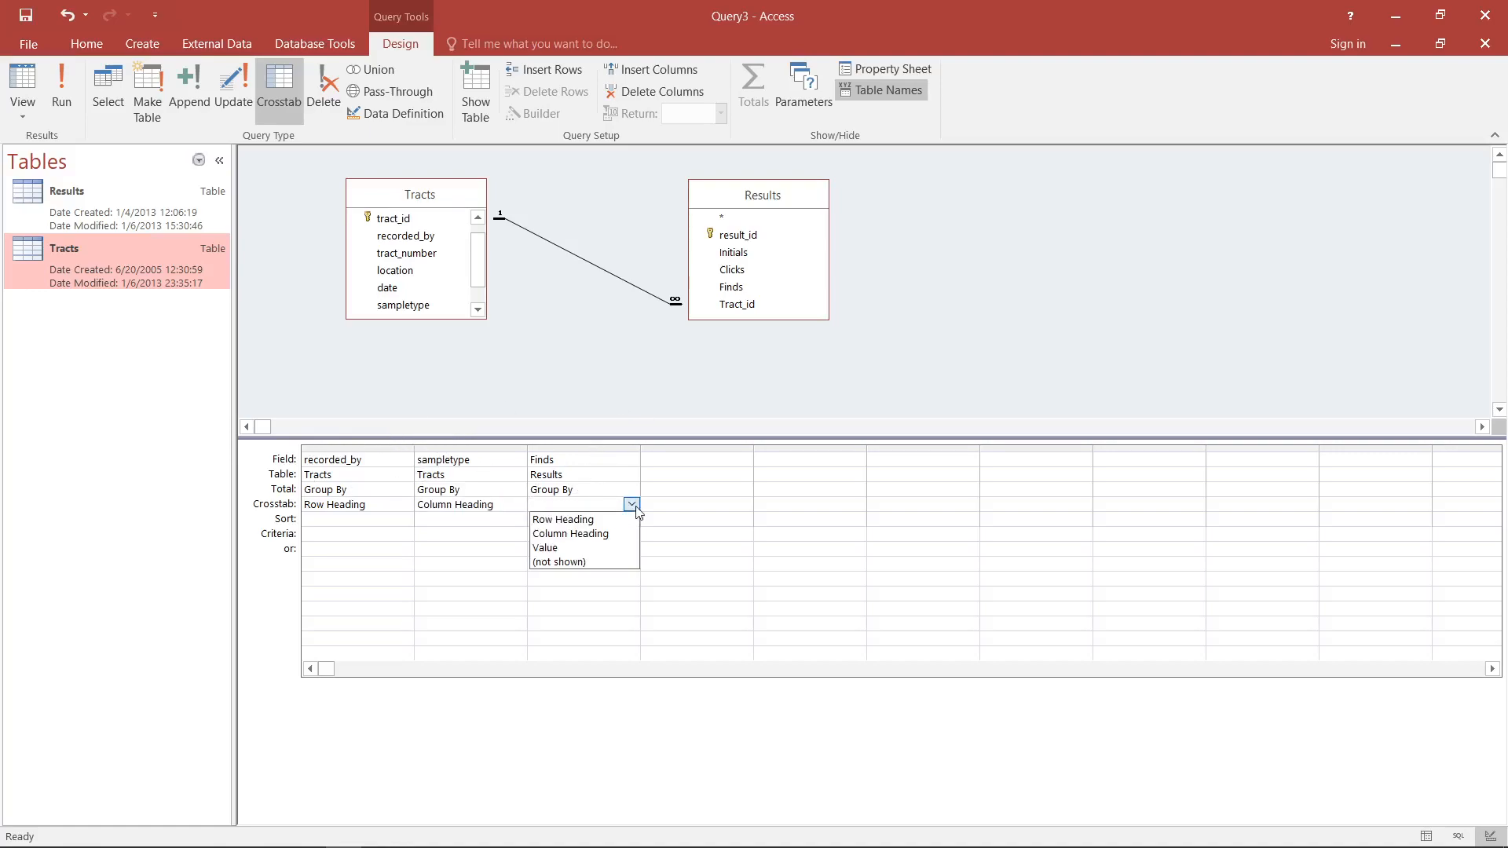
left_click(558, 548)
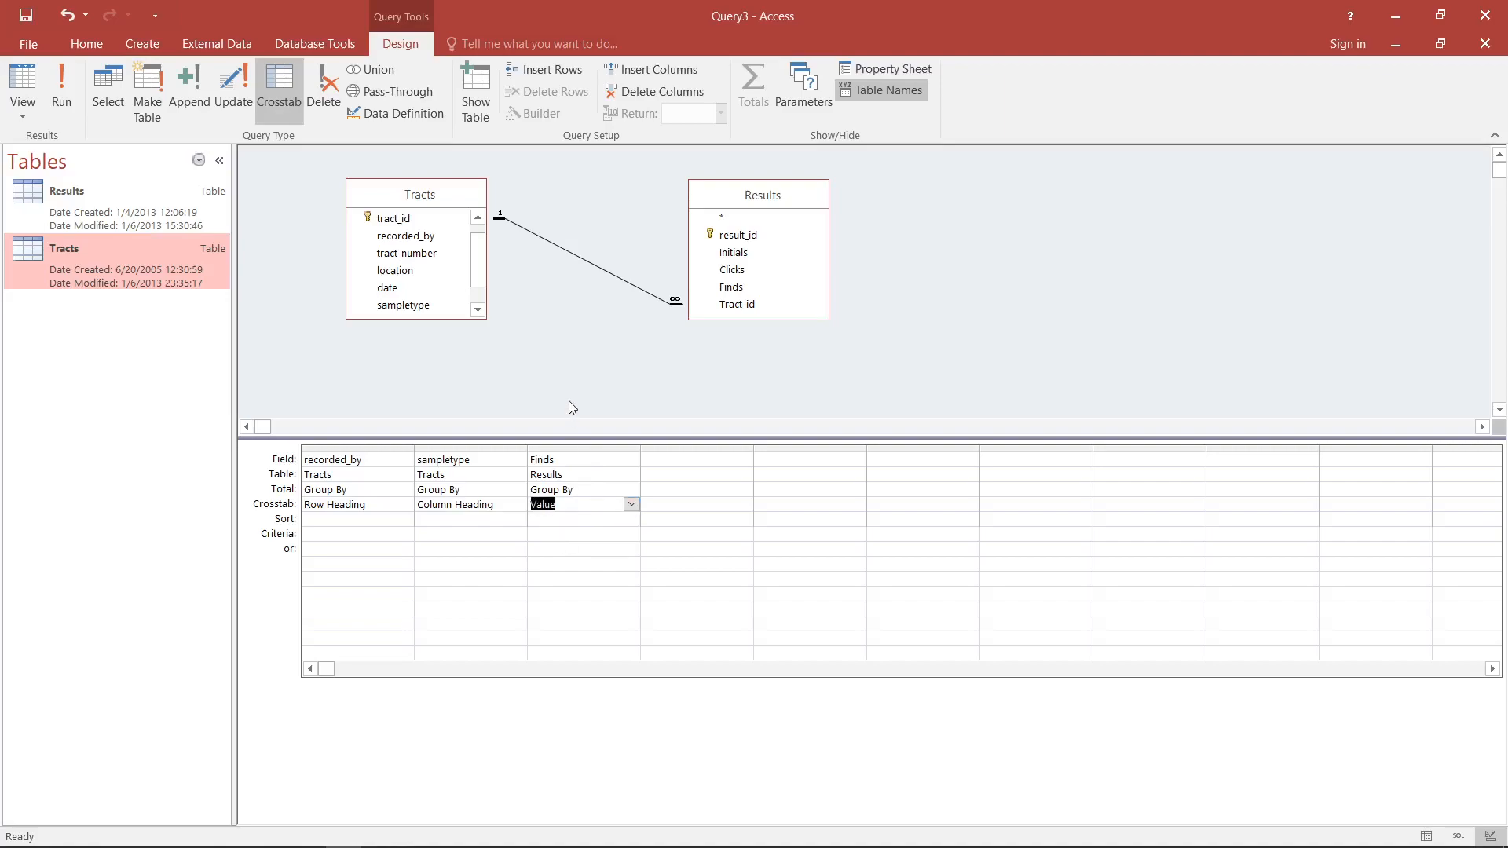
left_click(631, 505)
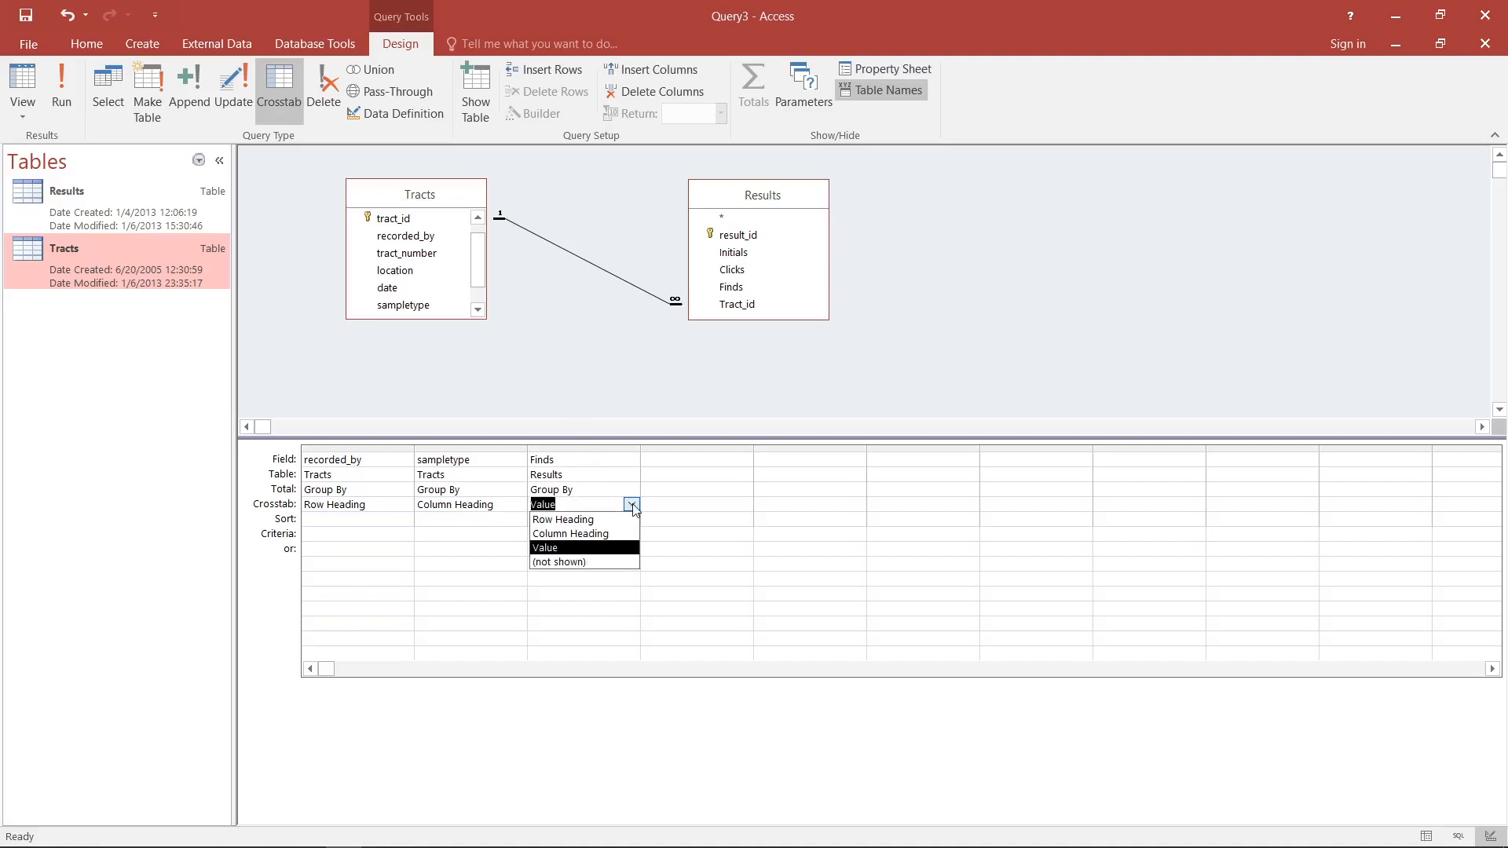
left_click(585, 552)
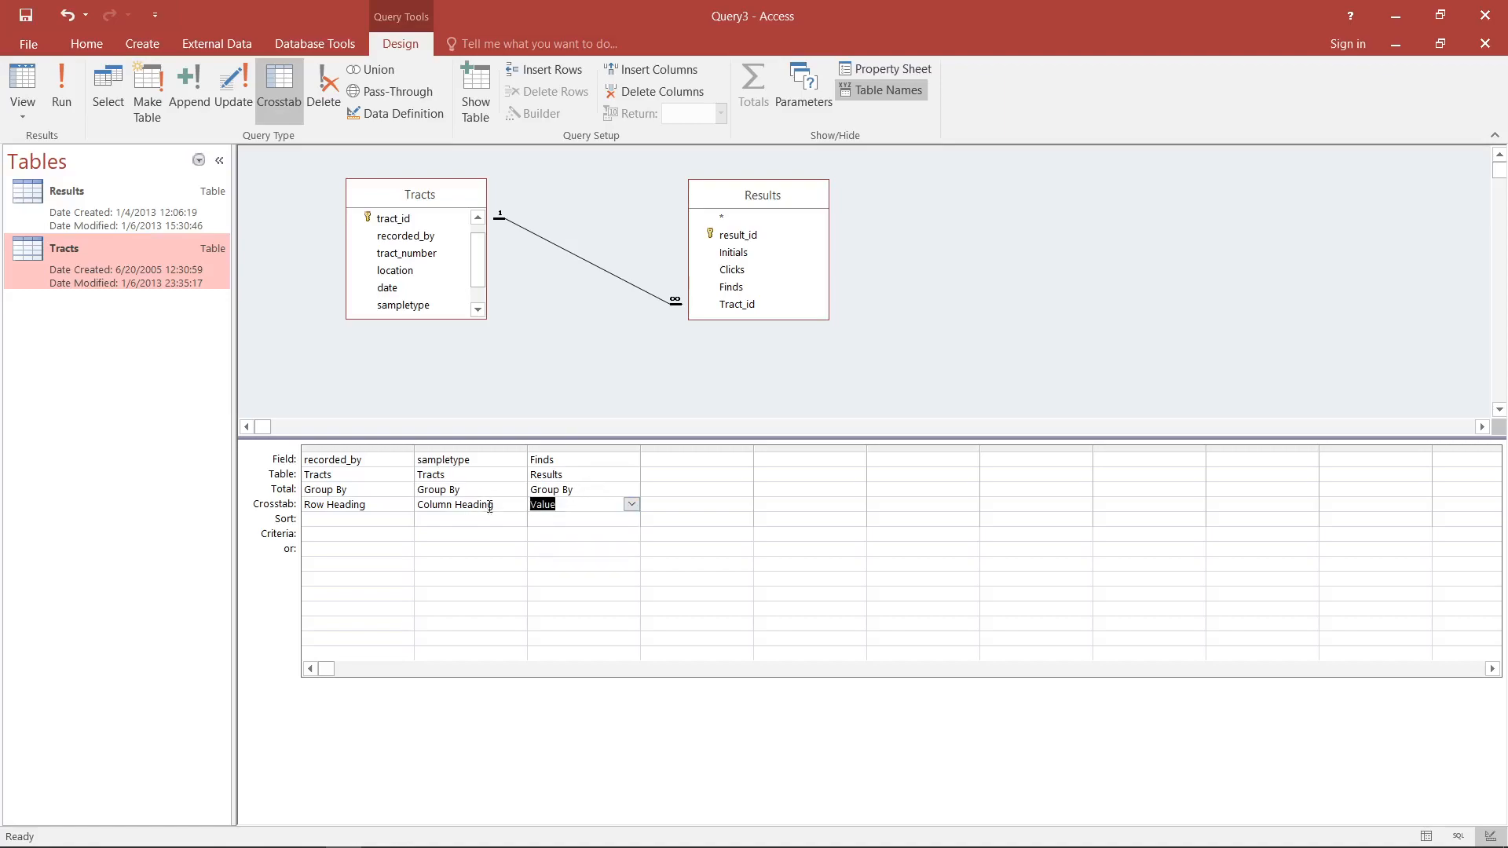
left_click(599, 490)
left_click(632, 490)
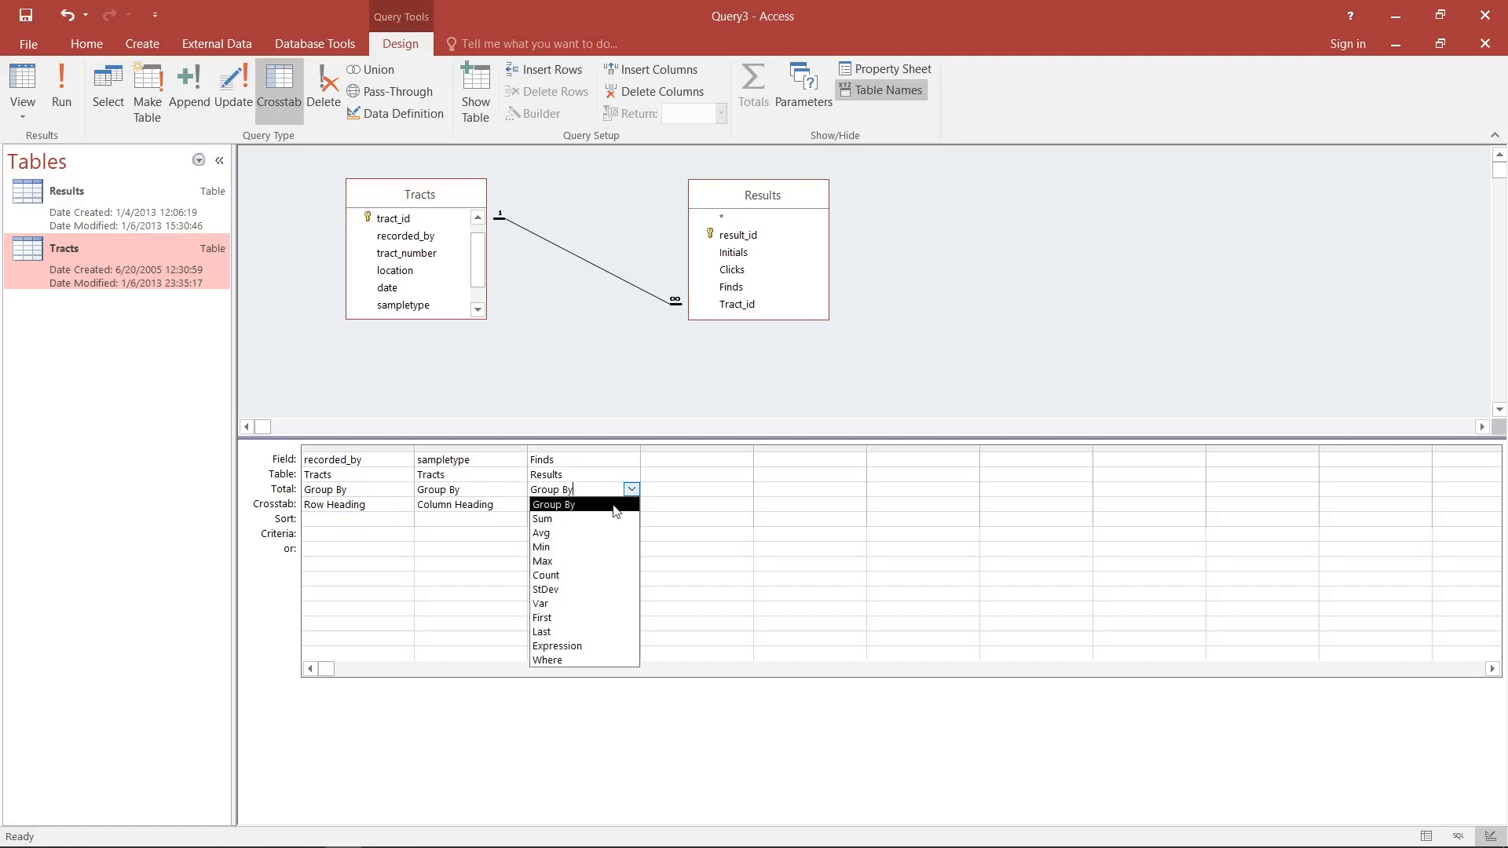
left_click(586, 519)
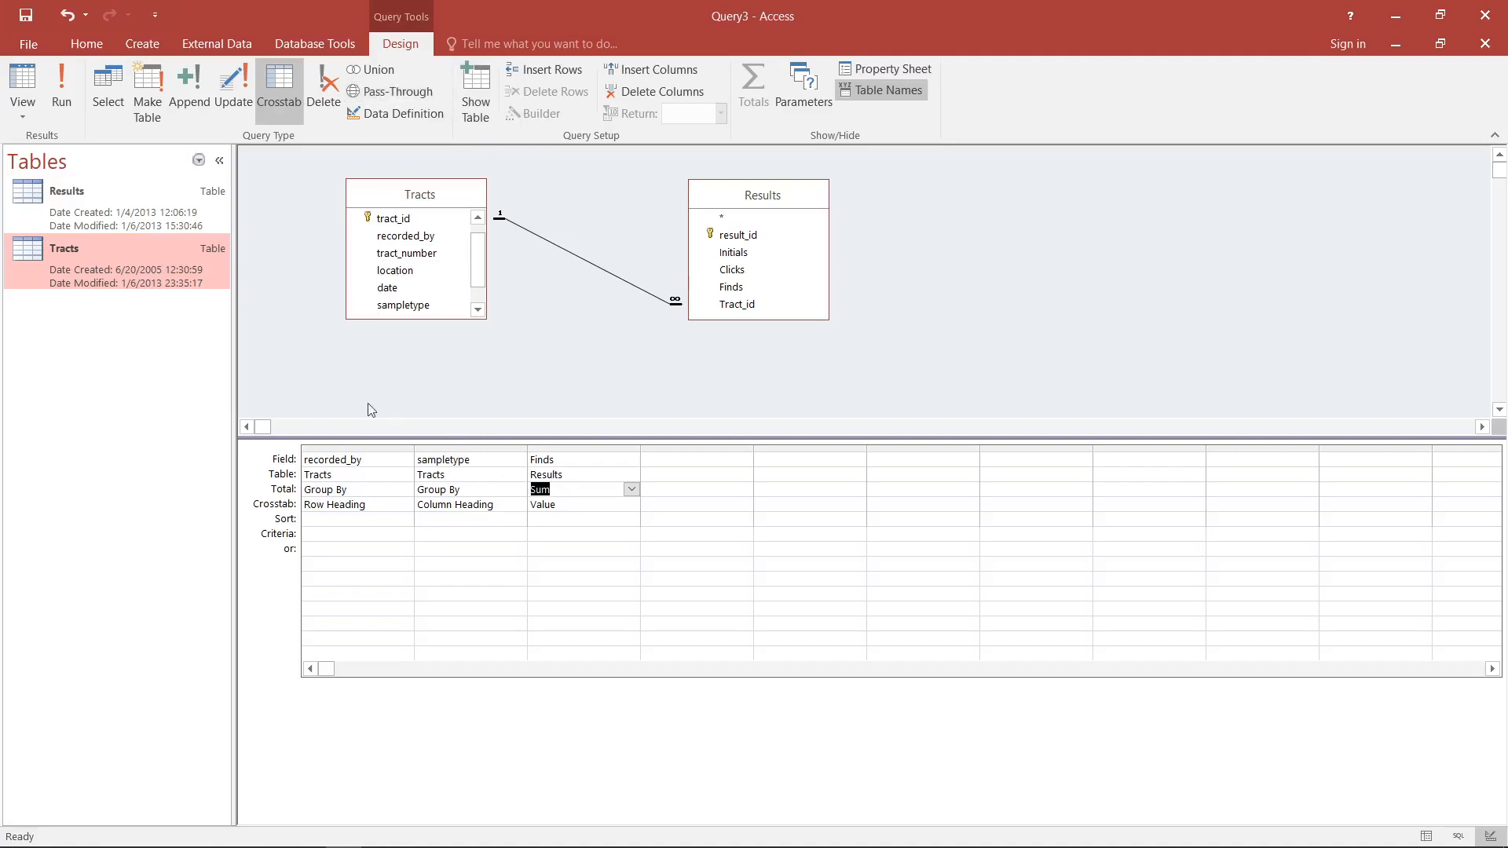
- View the crosstab result and compare each recorder's summed finds under grab and transect, including the empty cells
left_click(23, 78)
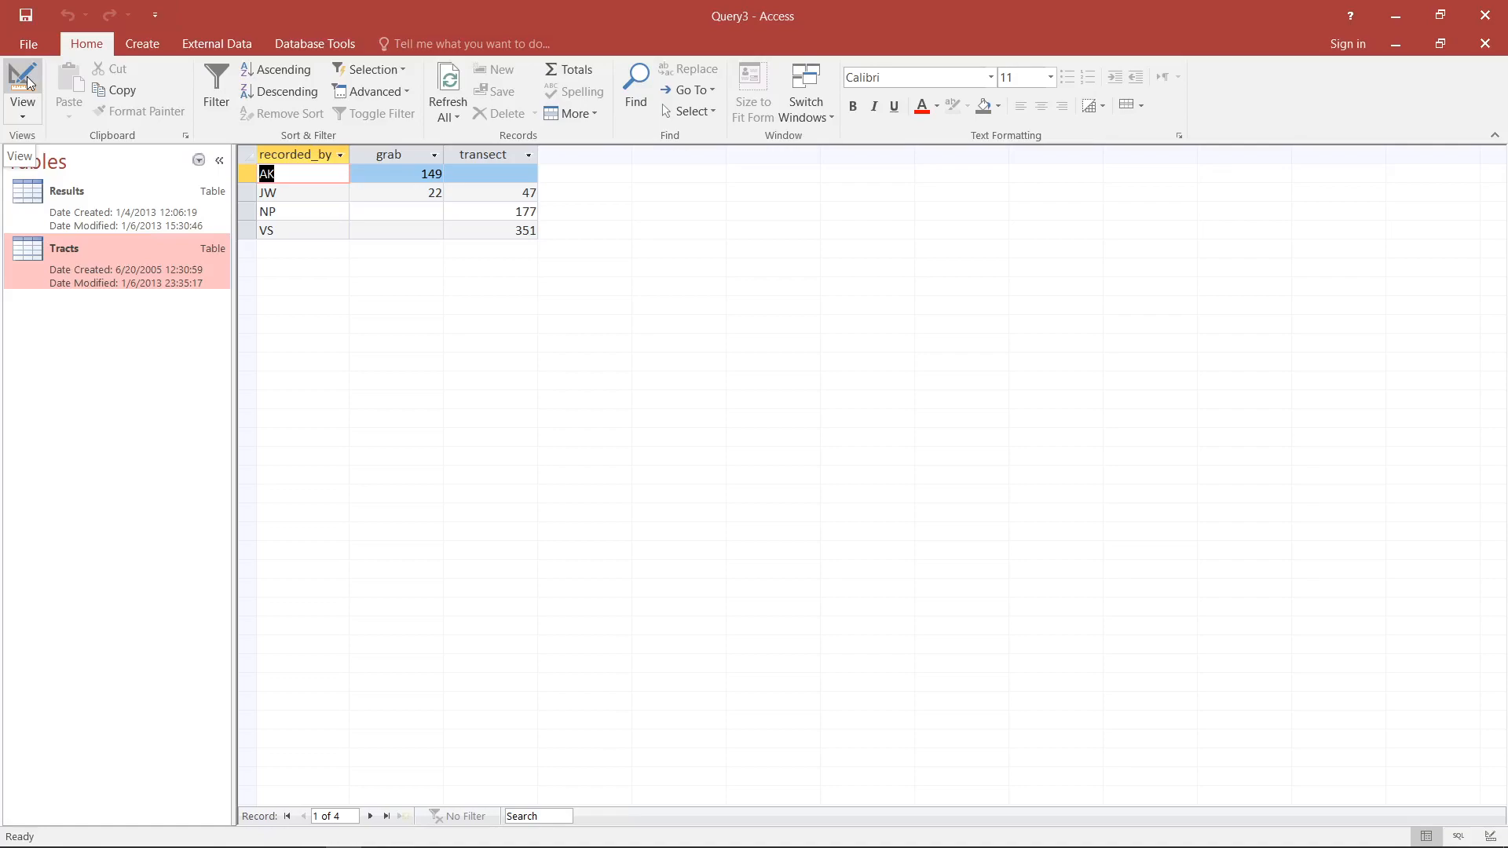
left_click(250, 180)
left_click_drag(251, 184, 250, 232)
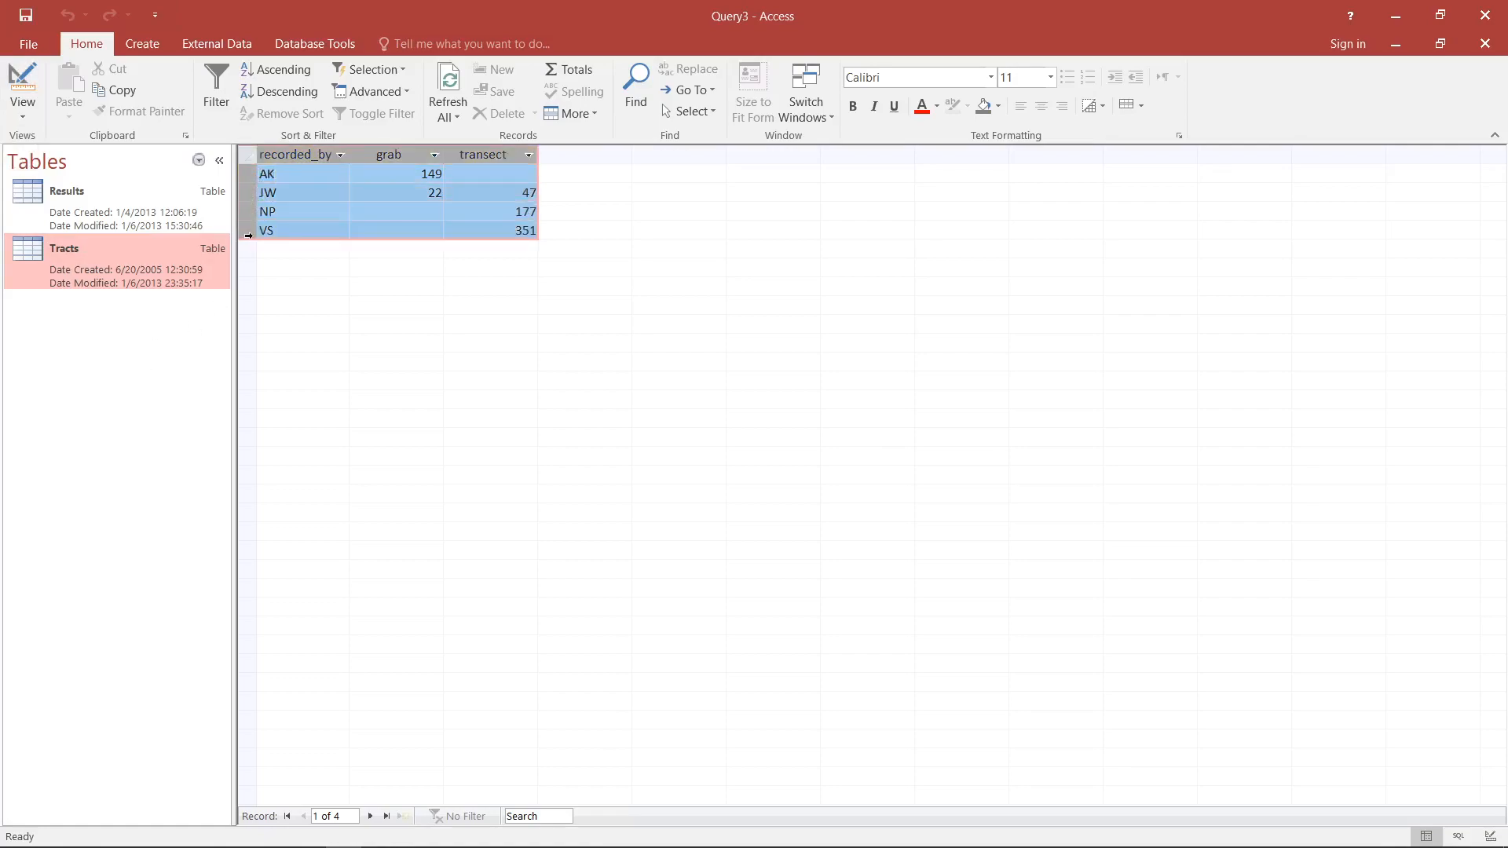
left_click(274, 174)
left_click(290, 195)
left_click(290, 211)
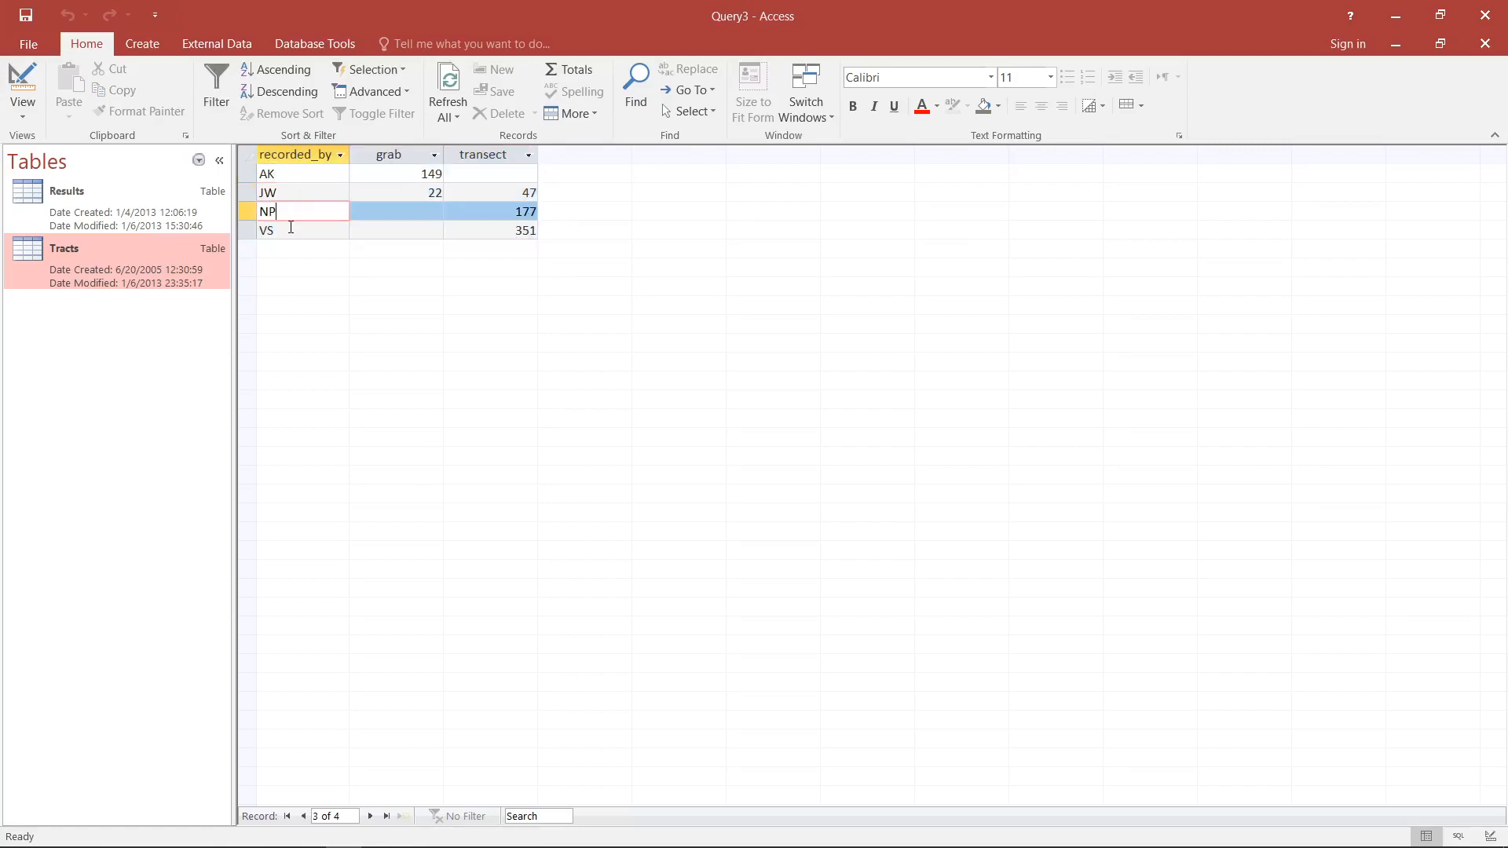
left_click(291, 229)
left_click(285, 175)
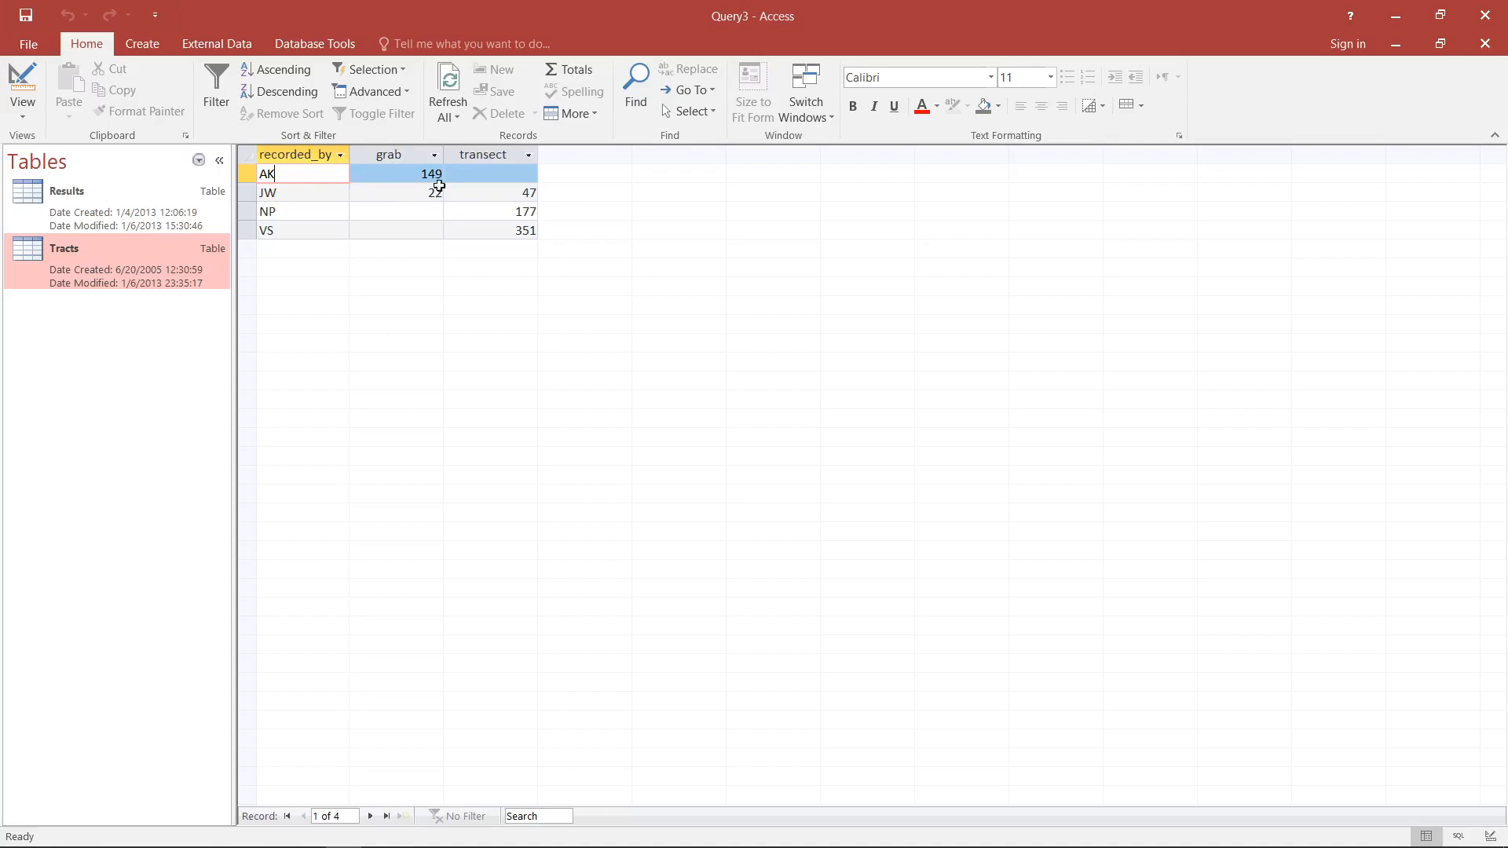
left_click(512, 172)
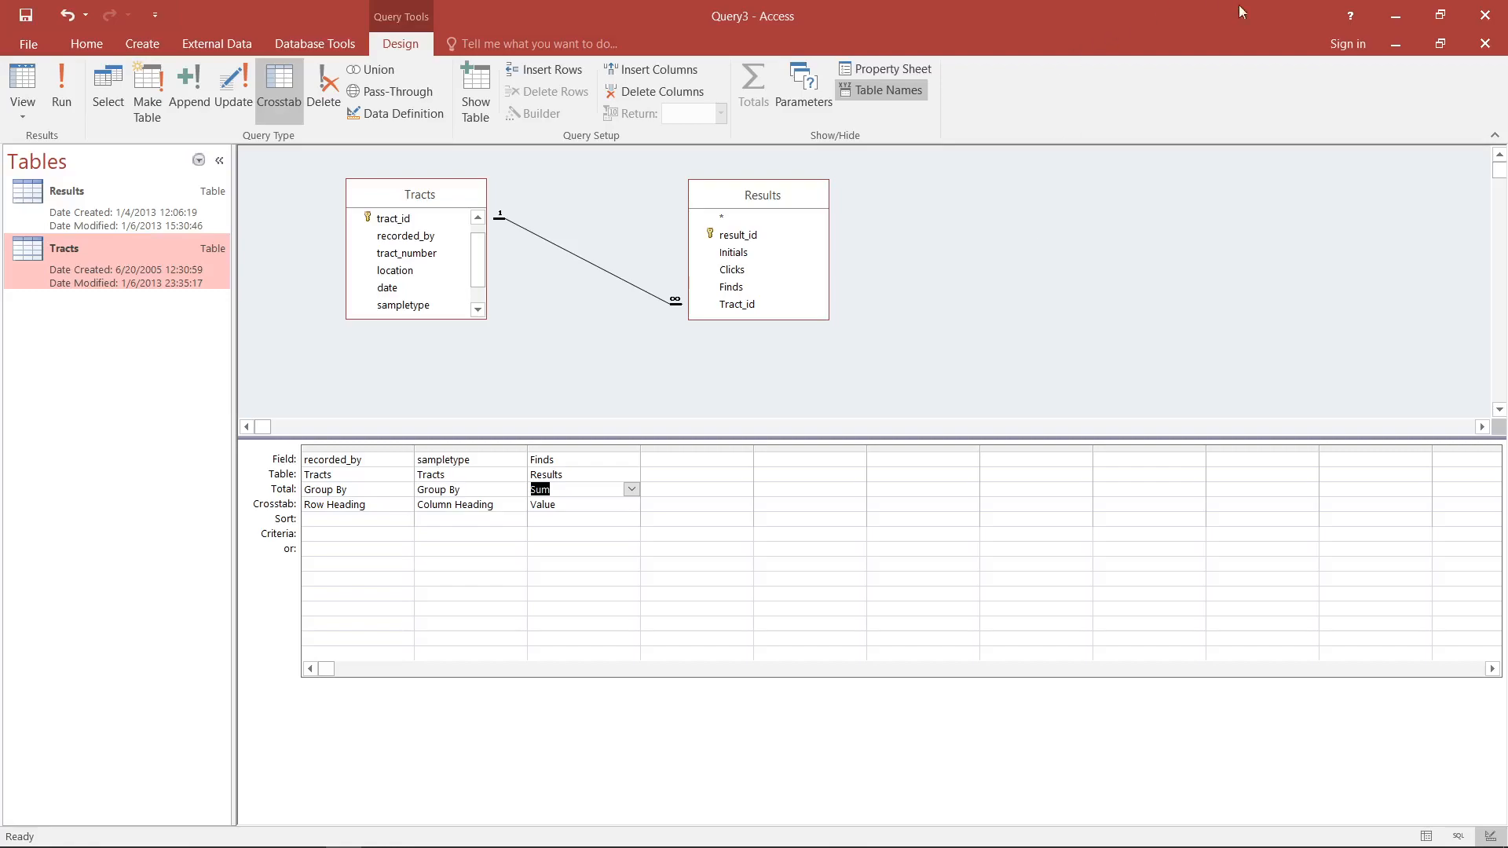
- Close the crosstab query without saving and open the saved query tracts_AK_LK in Design View
left_click(1485, 43)
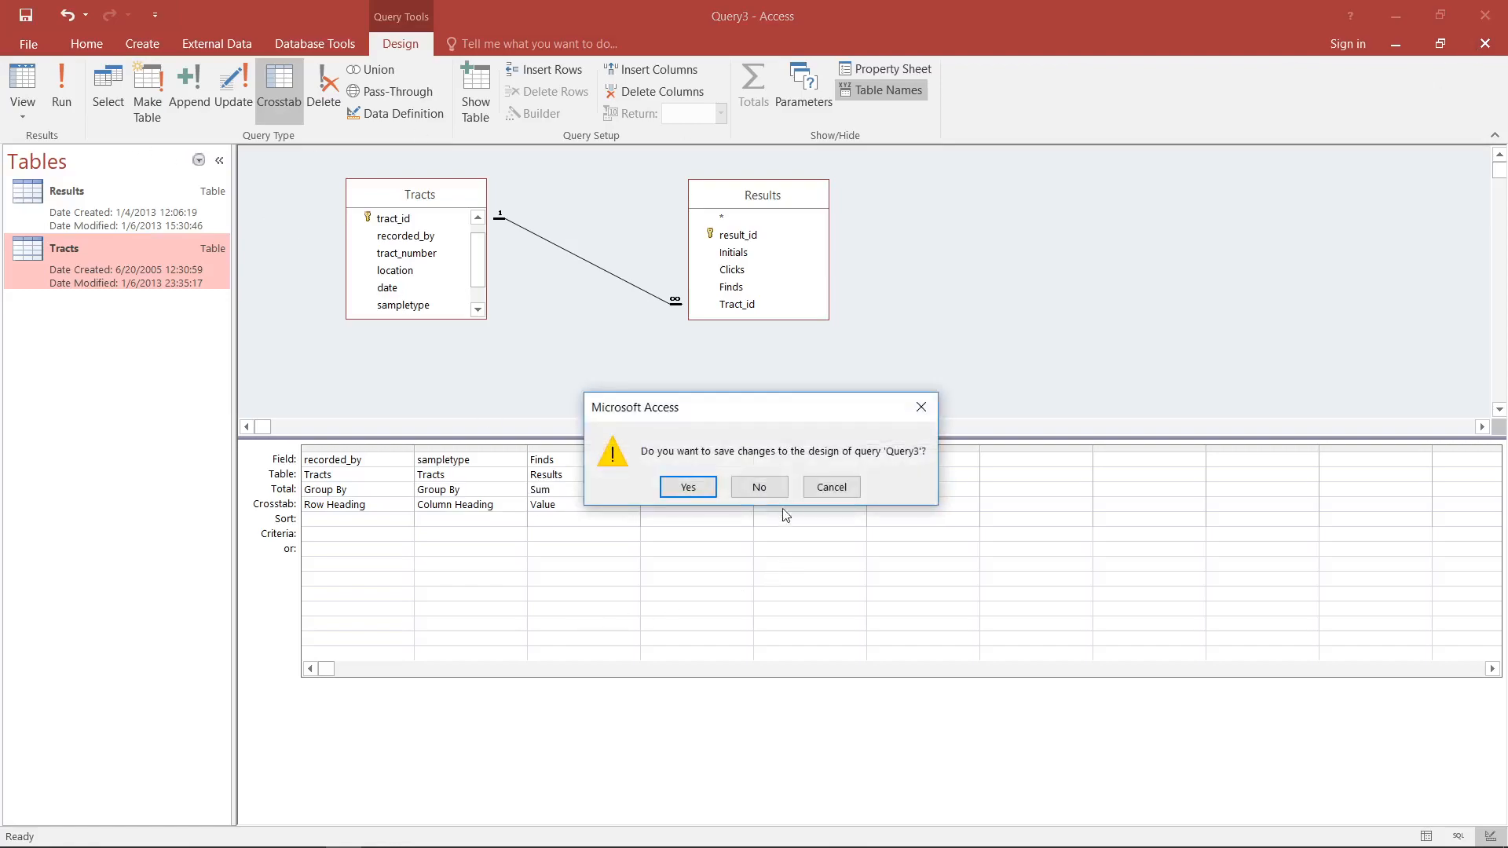
left_click(759, 487)
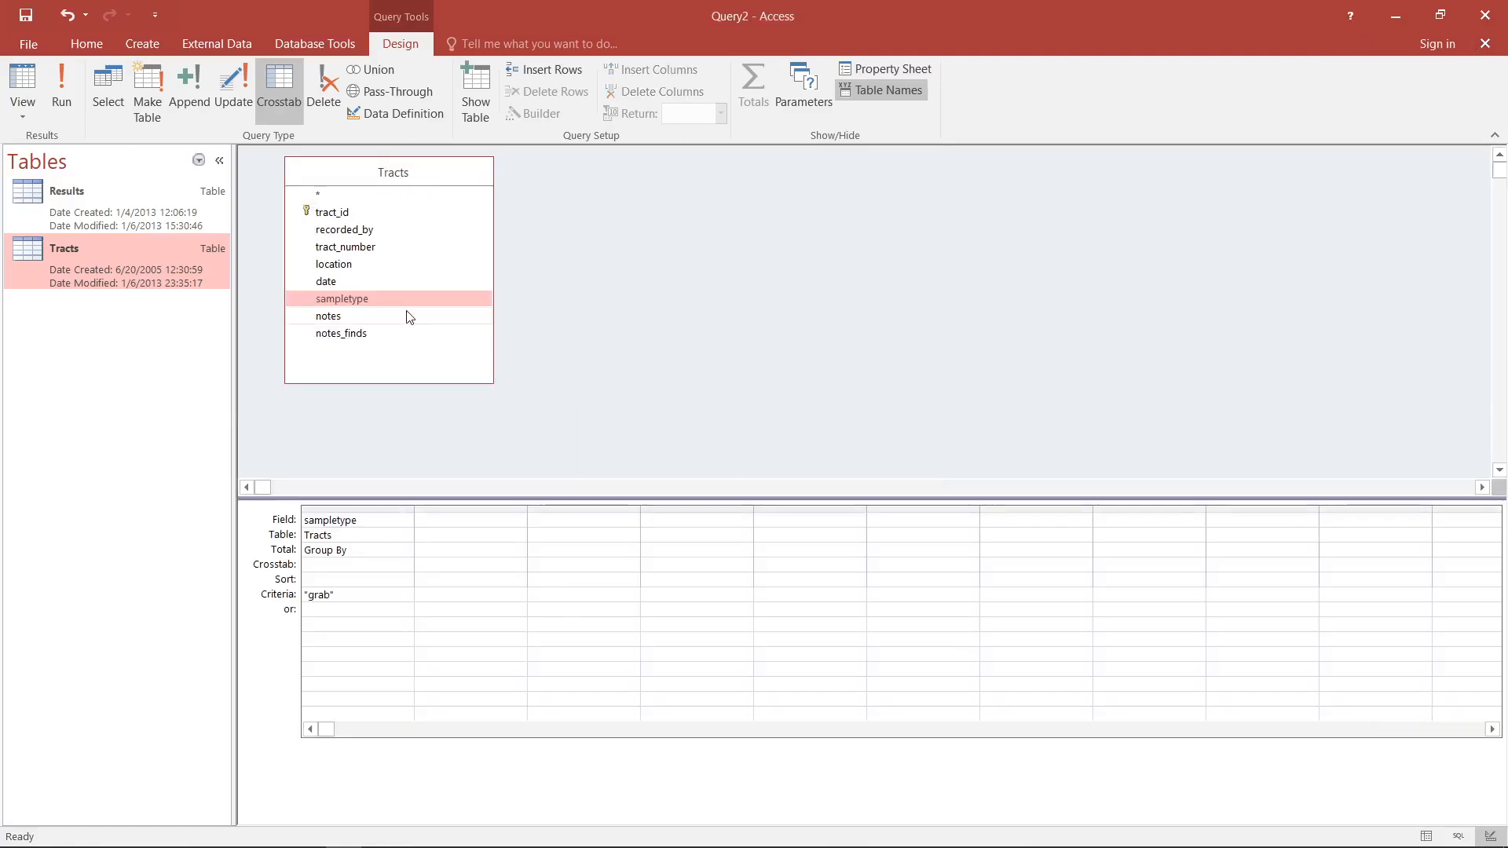
left_click(198, 160)
left_click(83, 368)
double_click(116, 227)
left_click(15, 83)
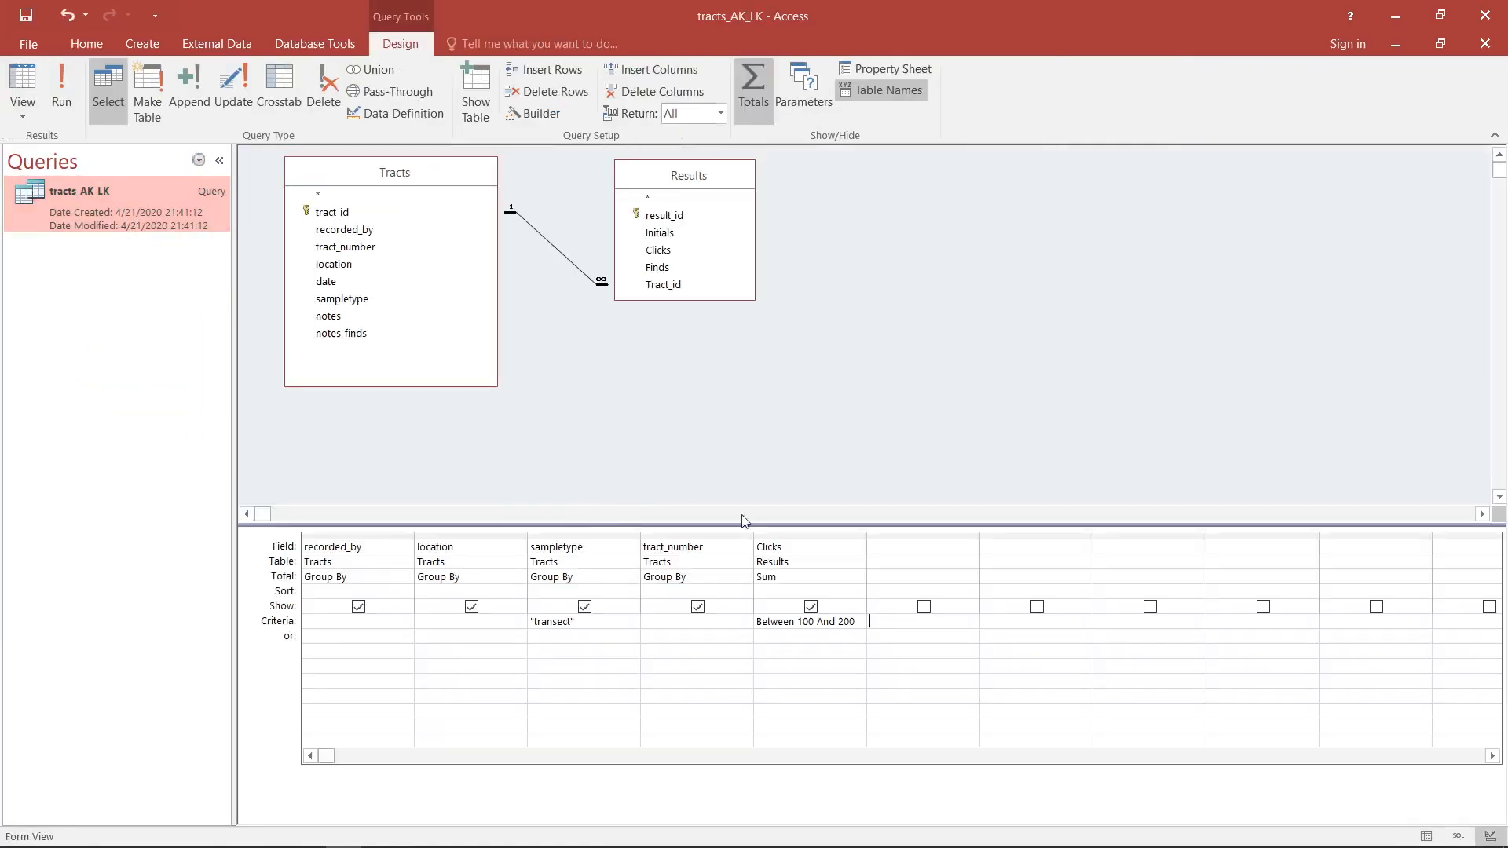
- Remove the Between 100 And 200 criterion from Clicks, preview the records, and return to the query design
left_click_drag(856, 621, 830, 622)
key("shift+Home")
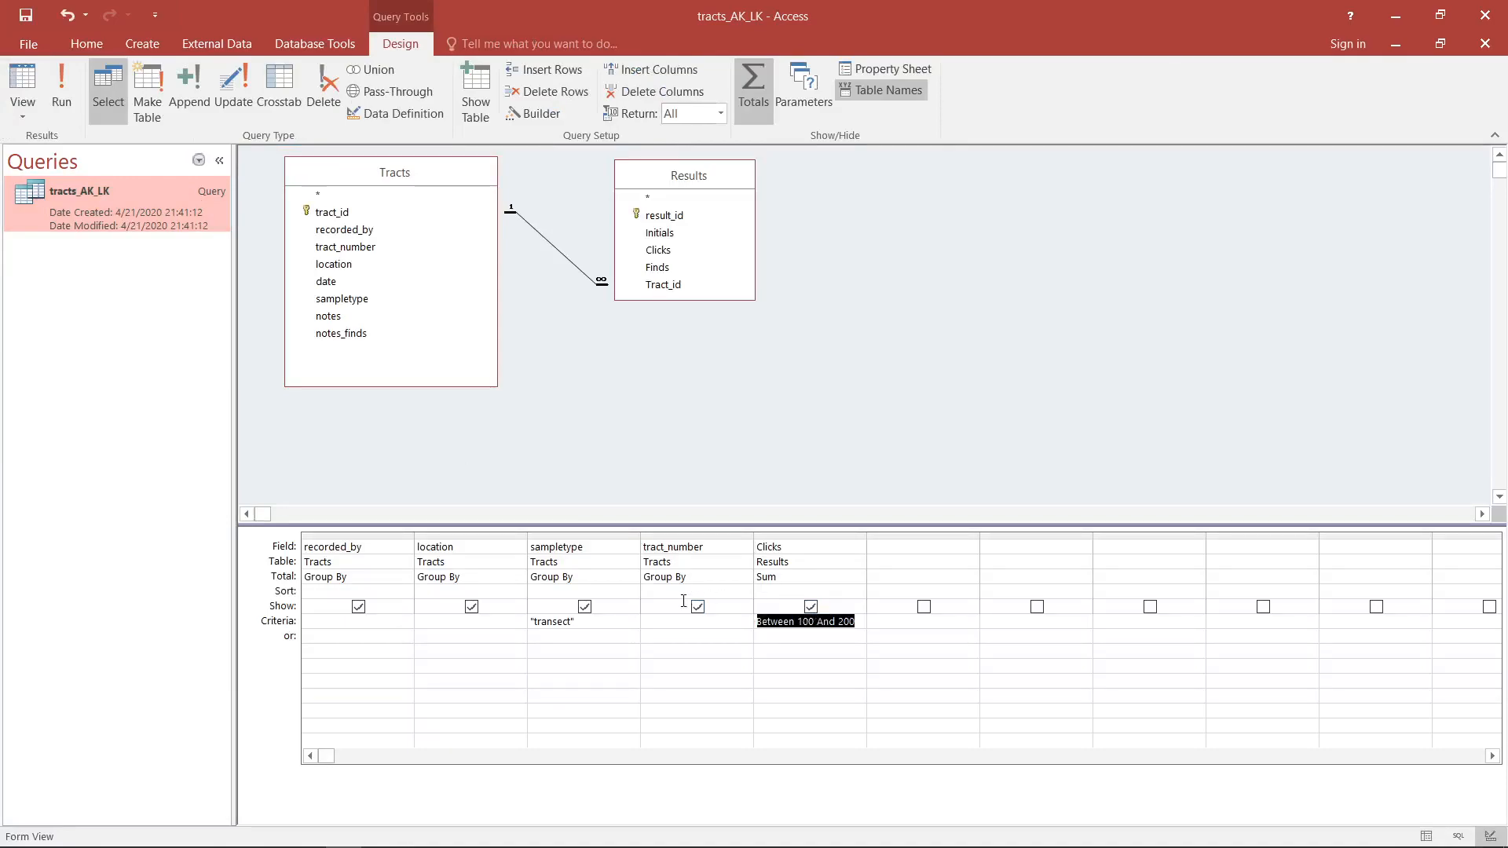
key("Delete")
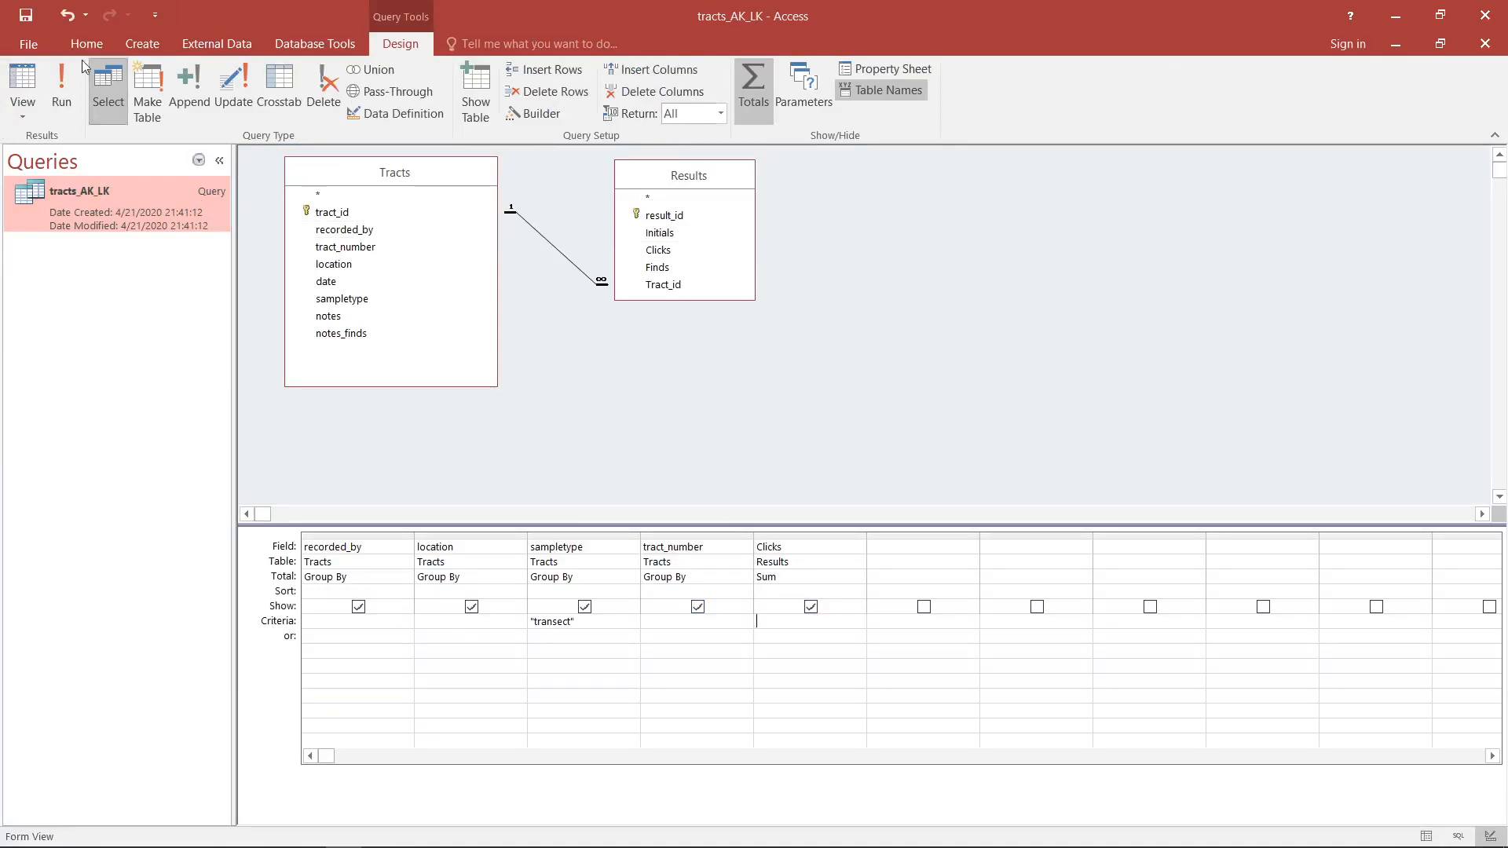
left_click(19, 88)
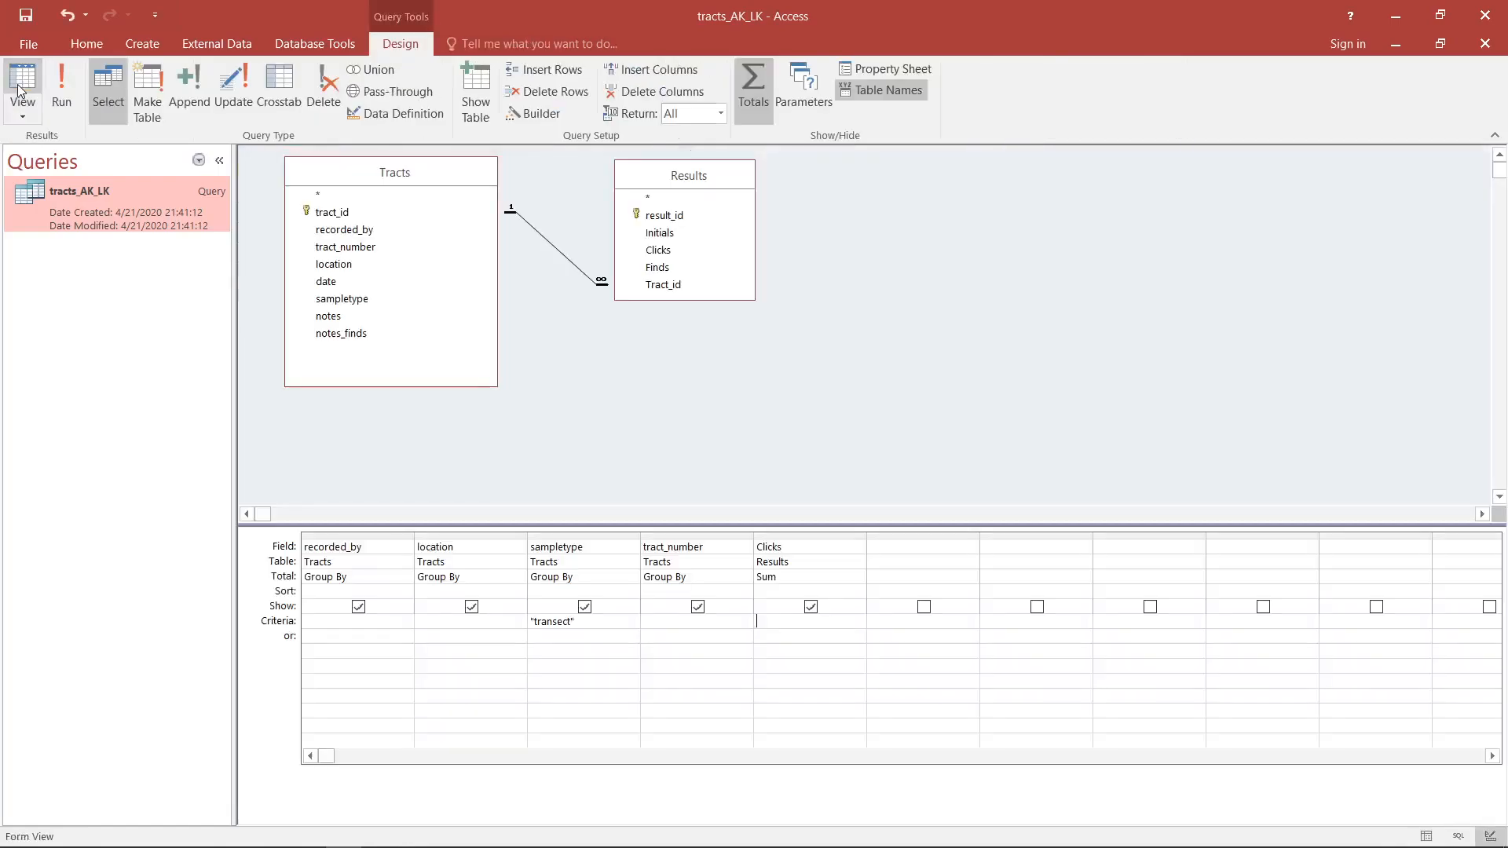
left_click(19, 88)
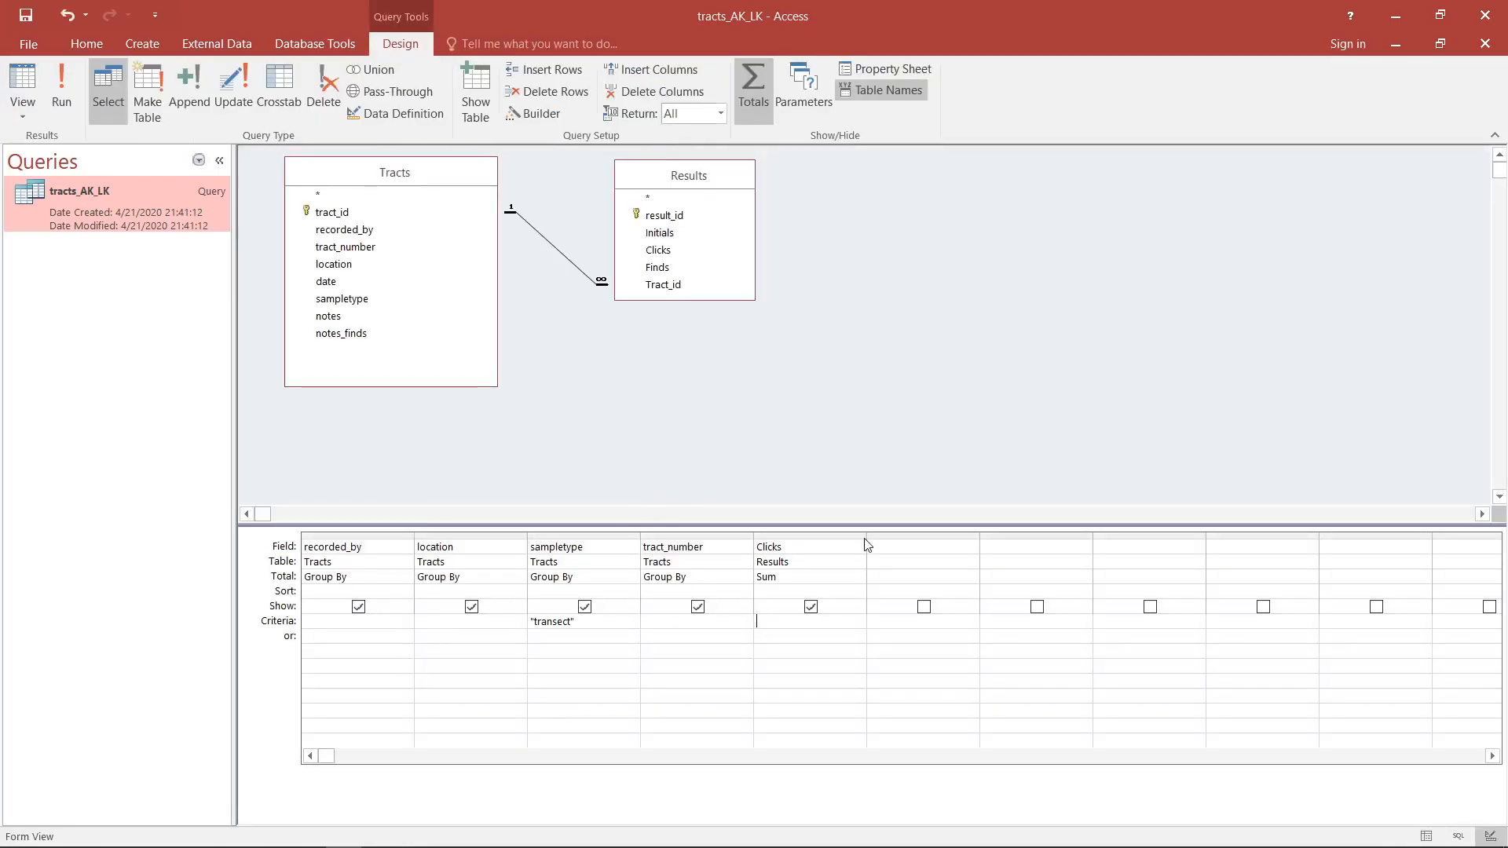
- Switch the tracts_AK_LK query from Design View to SQL View
left_click(610, 622)
left_click(25, 117)
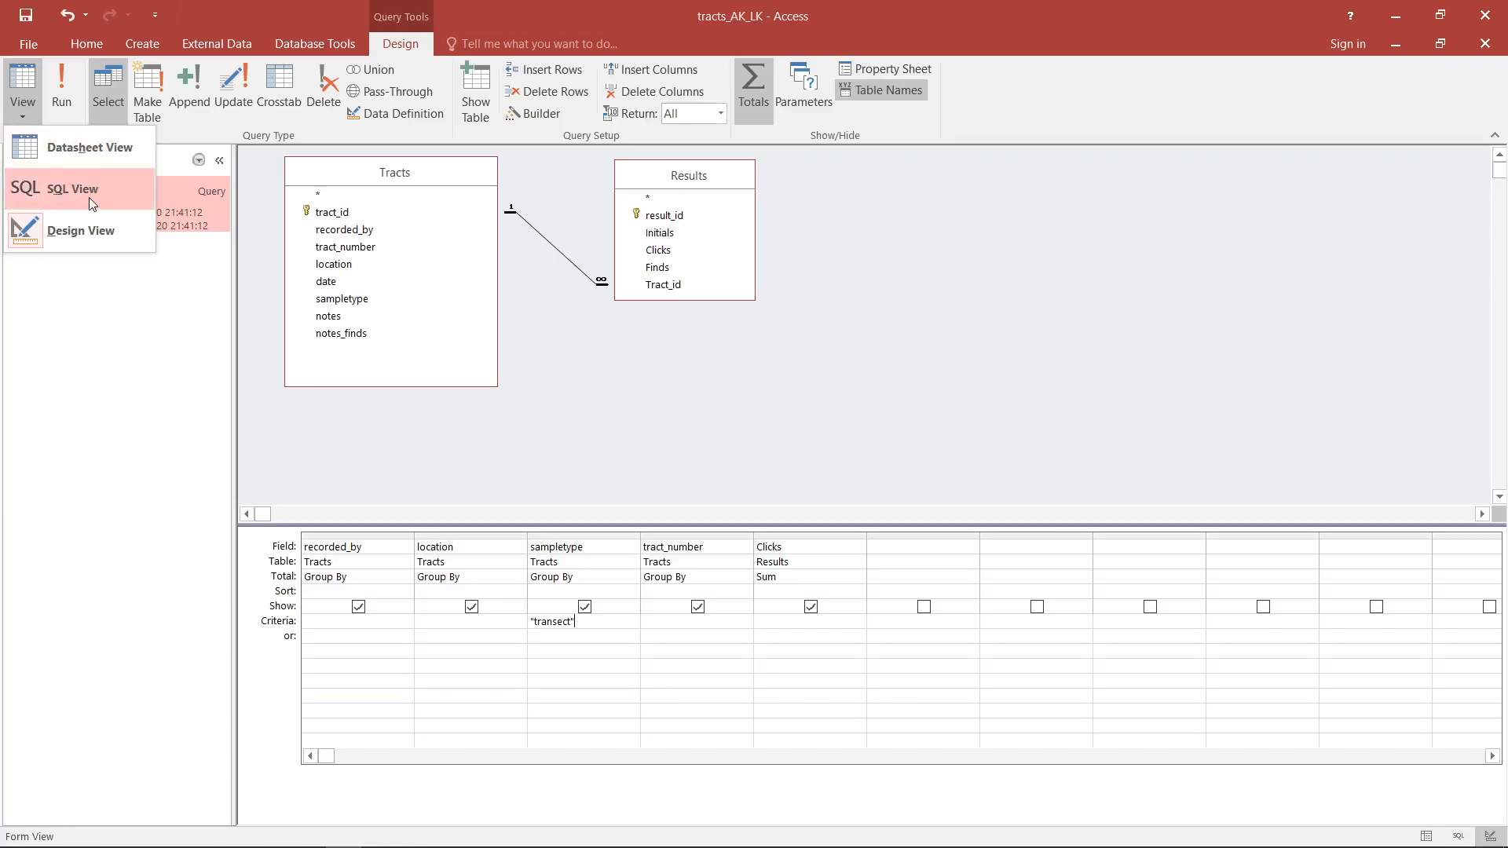
left_click(92, 204)
left_click(489, 202)
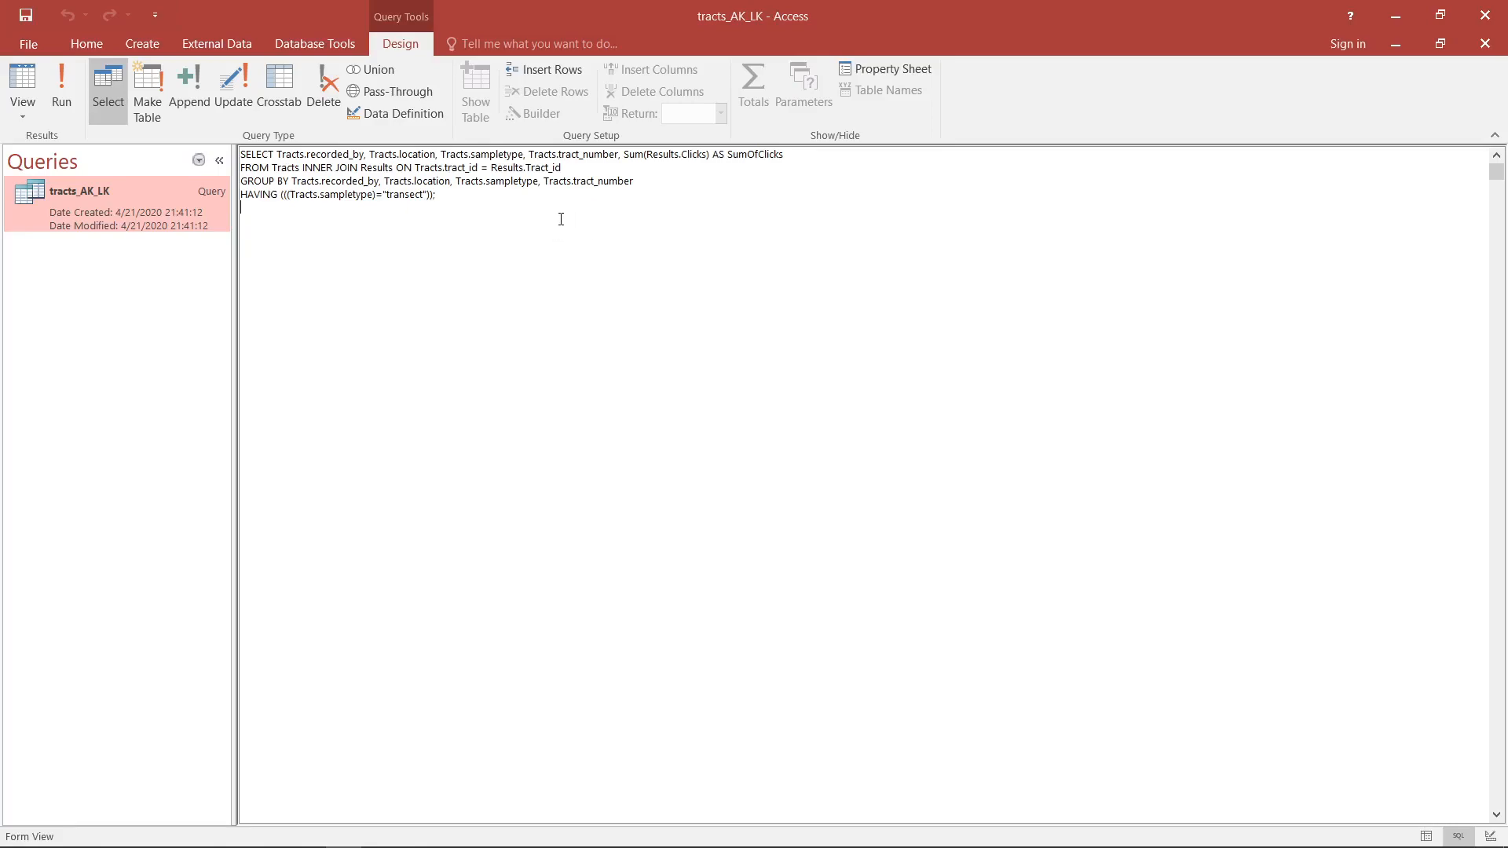
- Examine the SQL statement's SELECT fields with the Sum of Clicks, the FROM source, the GROUP BY fields and the HAVING condition
left_click(526, 199)
double_click(246, 154)
left_click_drag(276, 154, 644, 146)
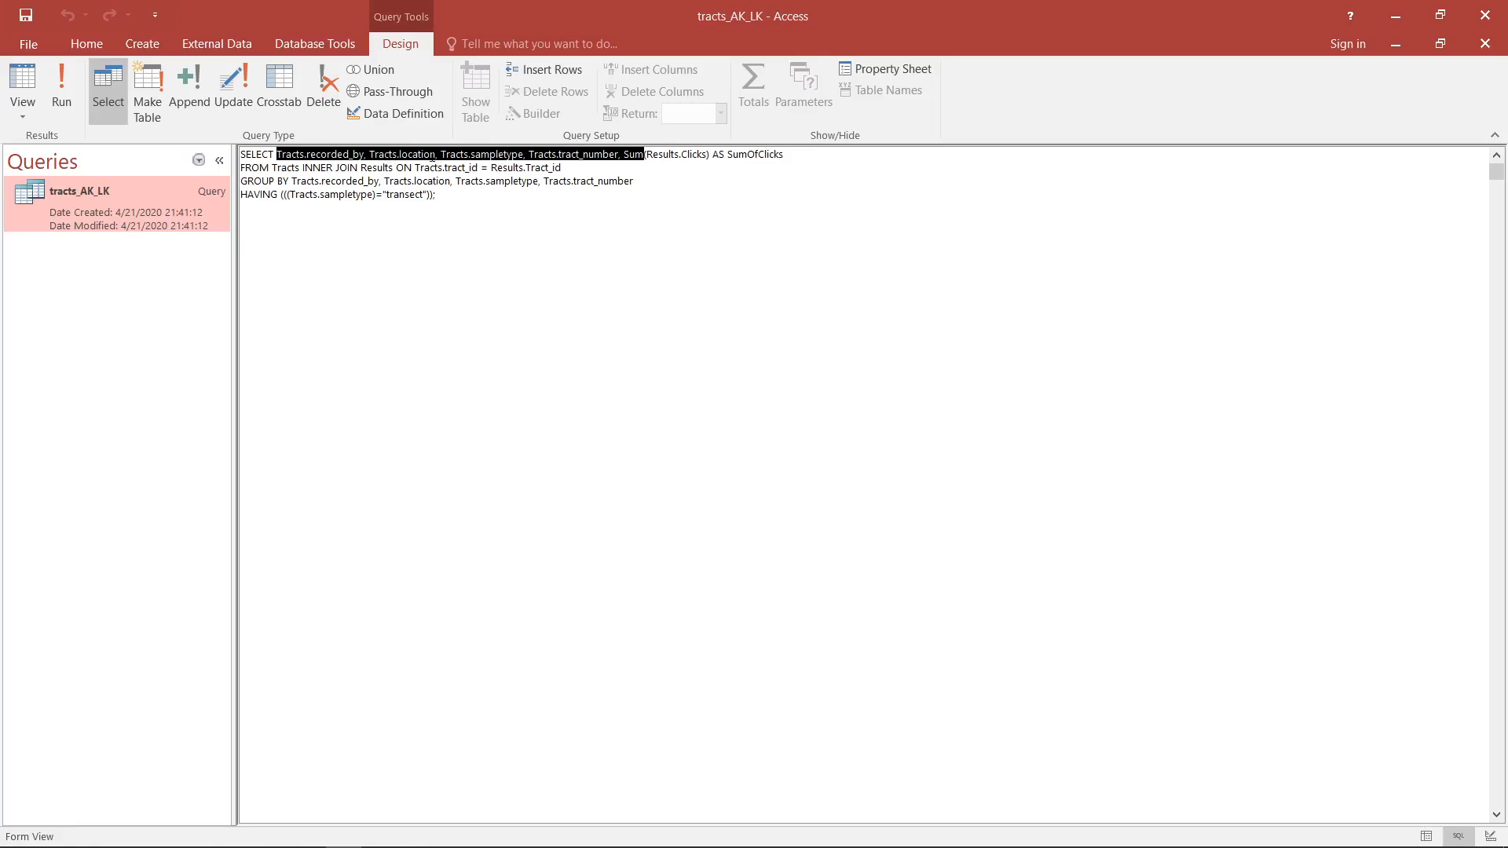
left_click(621, 154)
left_click_drag(714, 153, 583, 154)
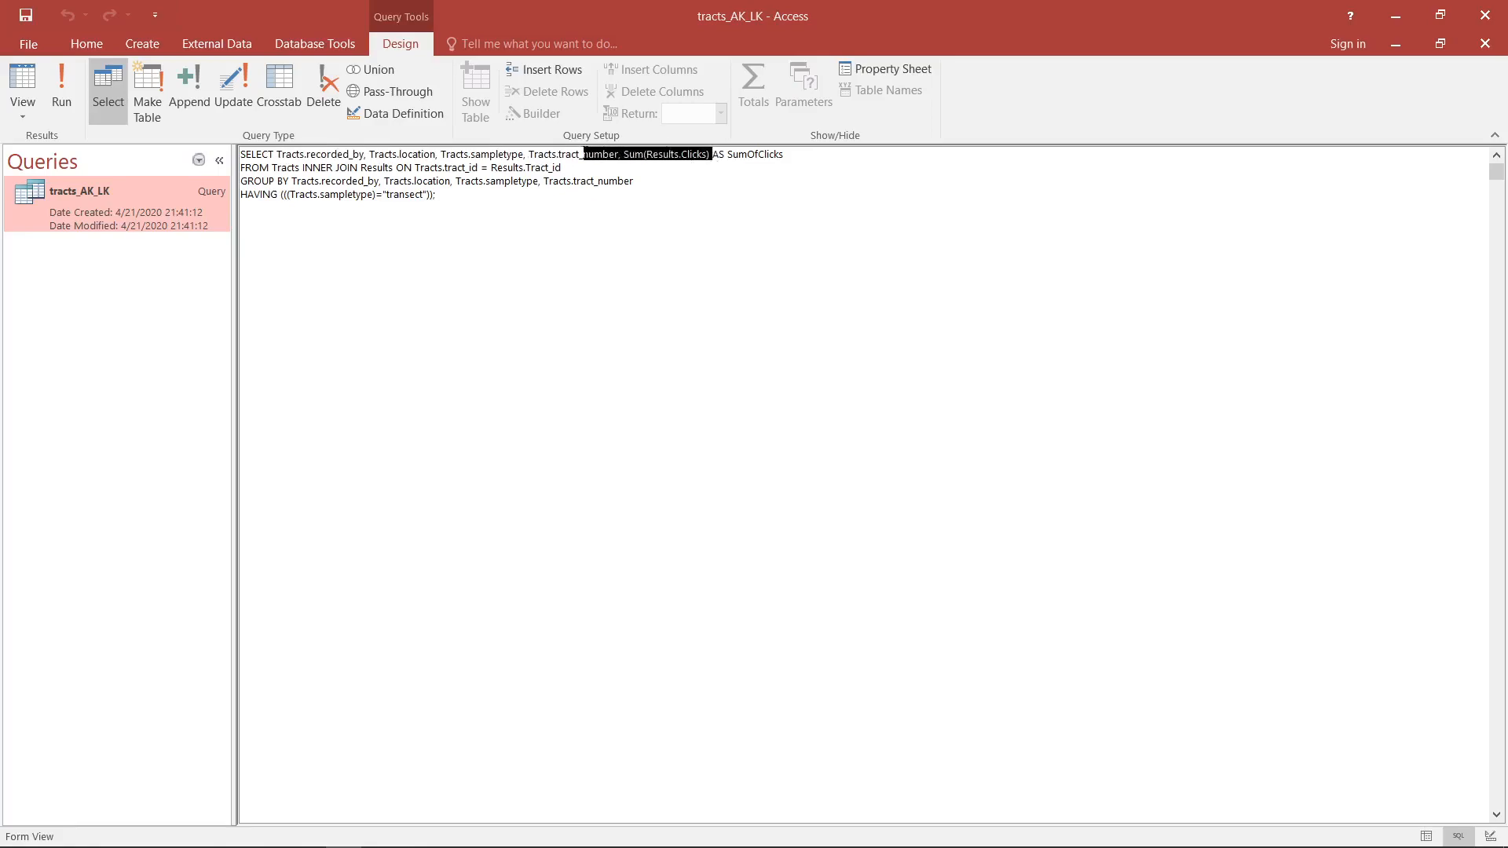
left_click(635, 154)
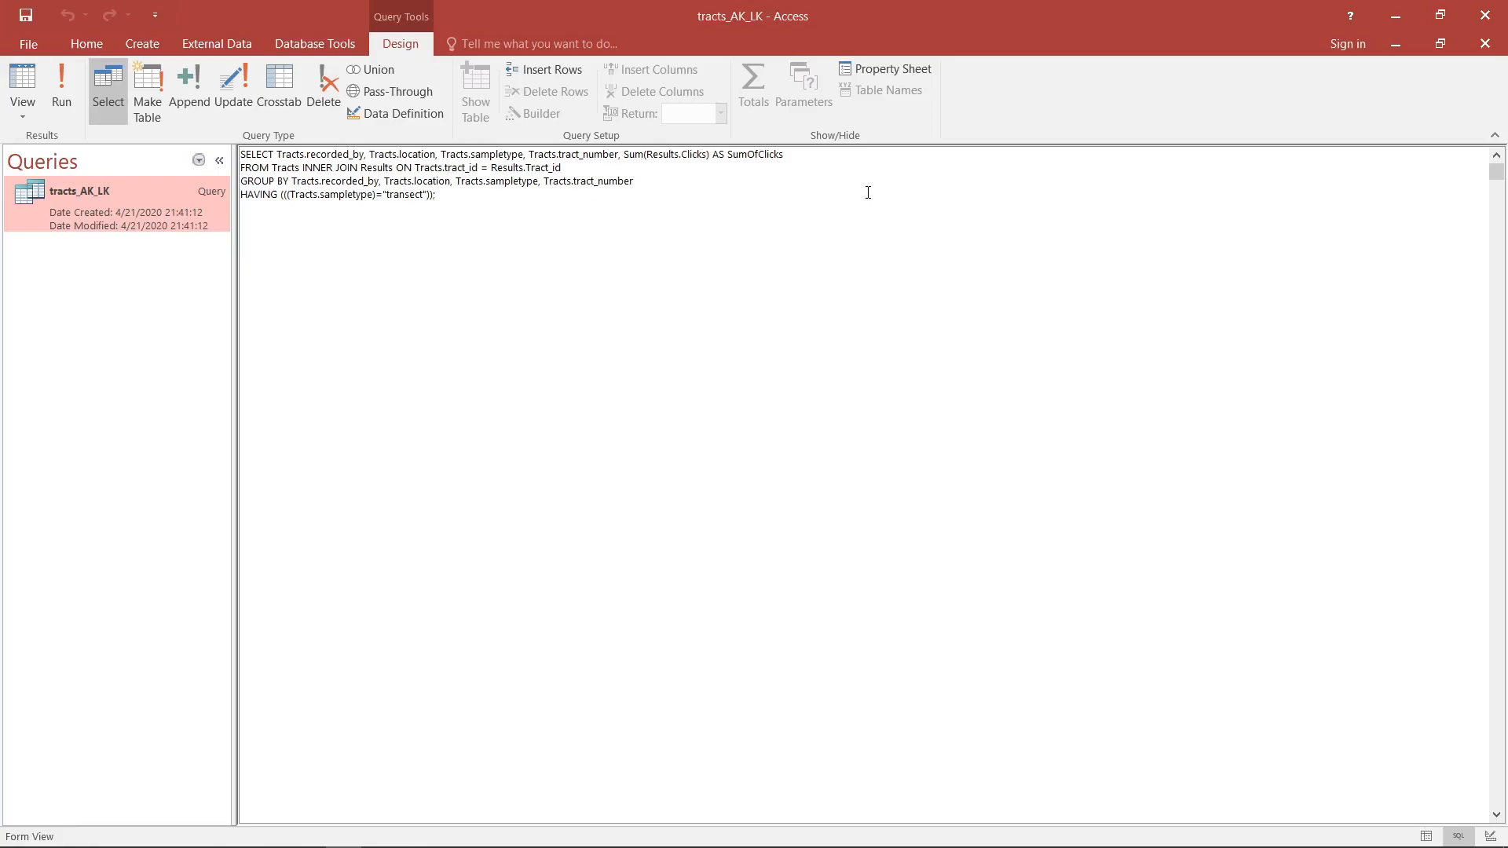
double_click(256, 169)
left_click_drag(301, 168, 214, 184)
left_click_drag(688, 181, 293, 180)
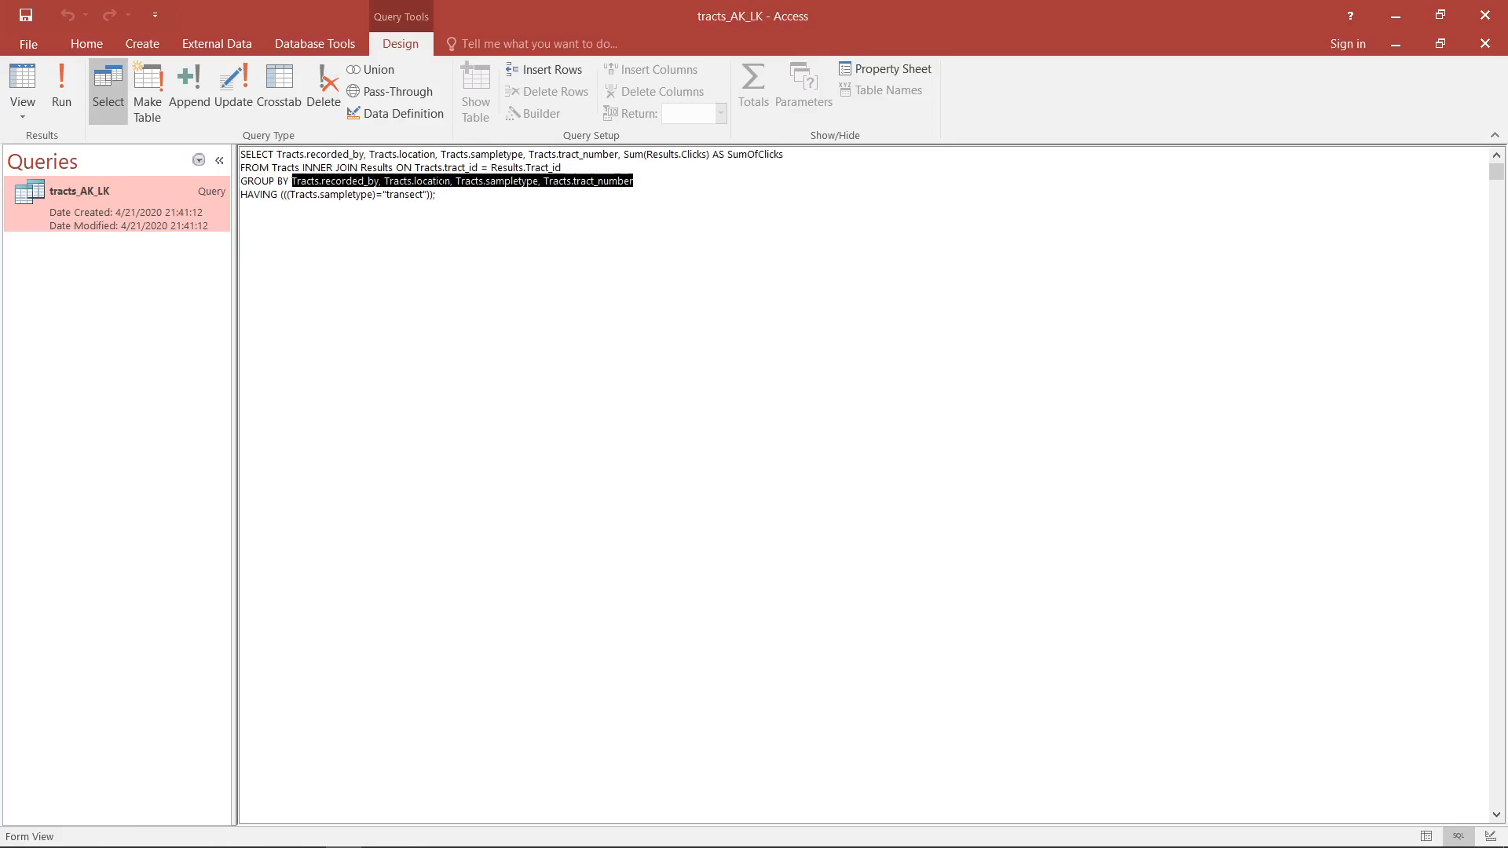
left_click(539, 184)
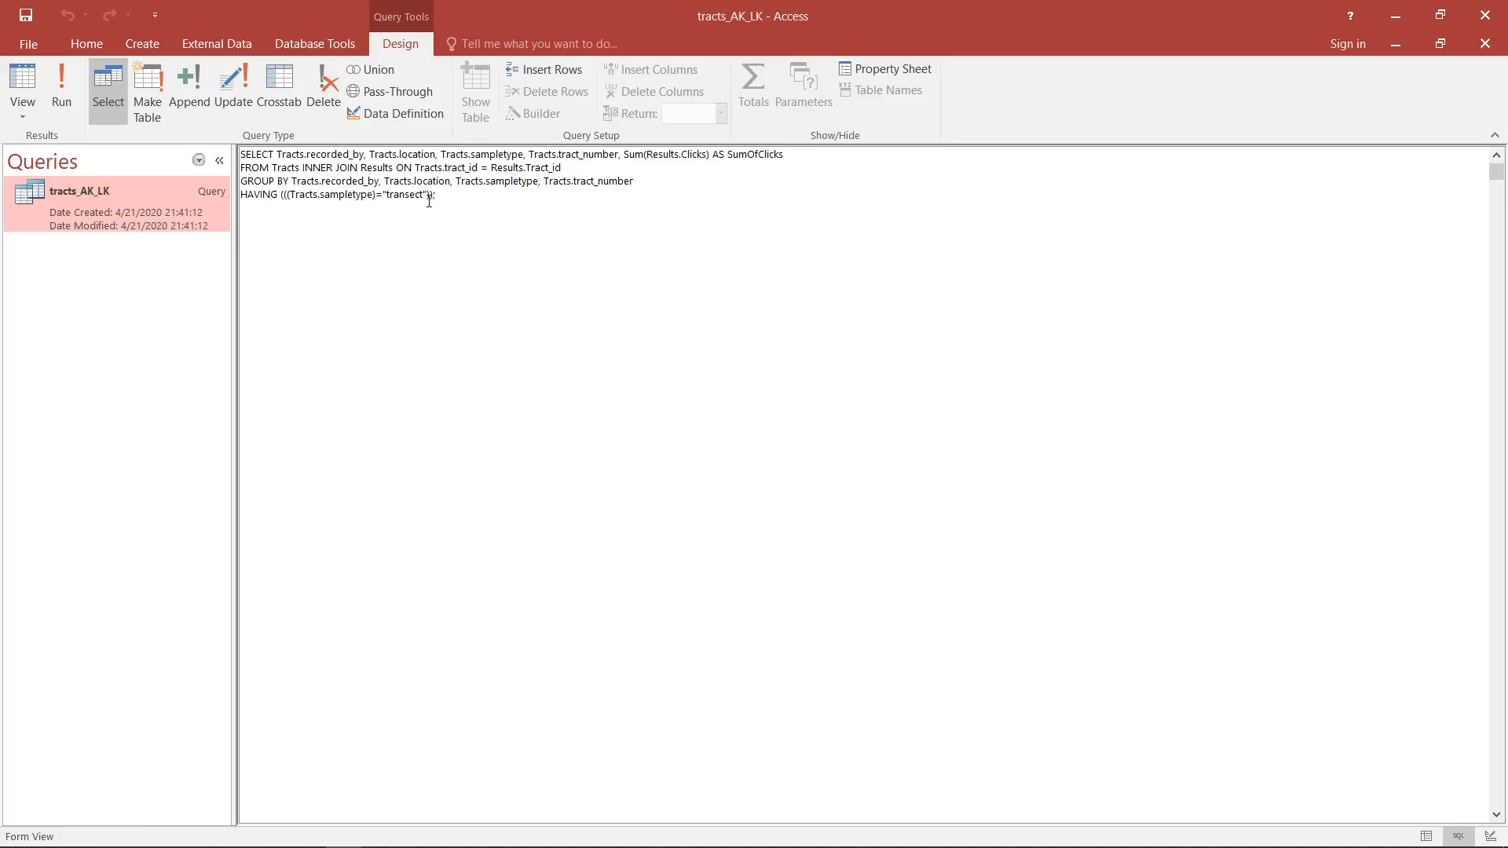
left_click_drag(442, 194, 240, 195)
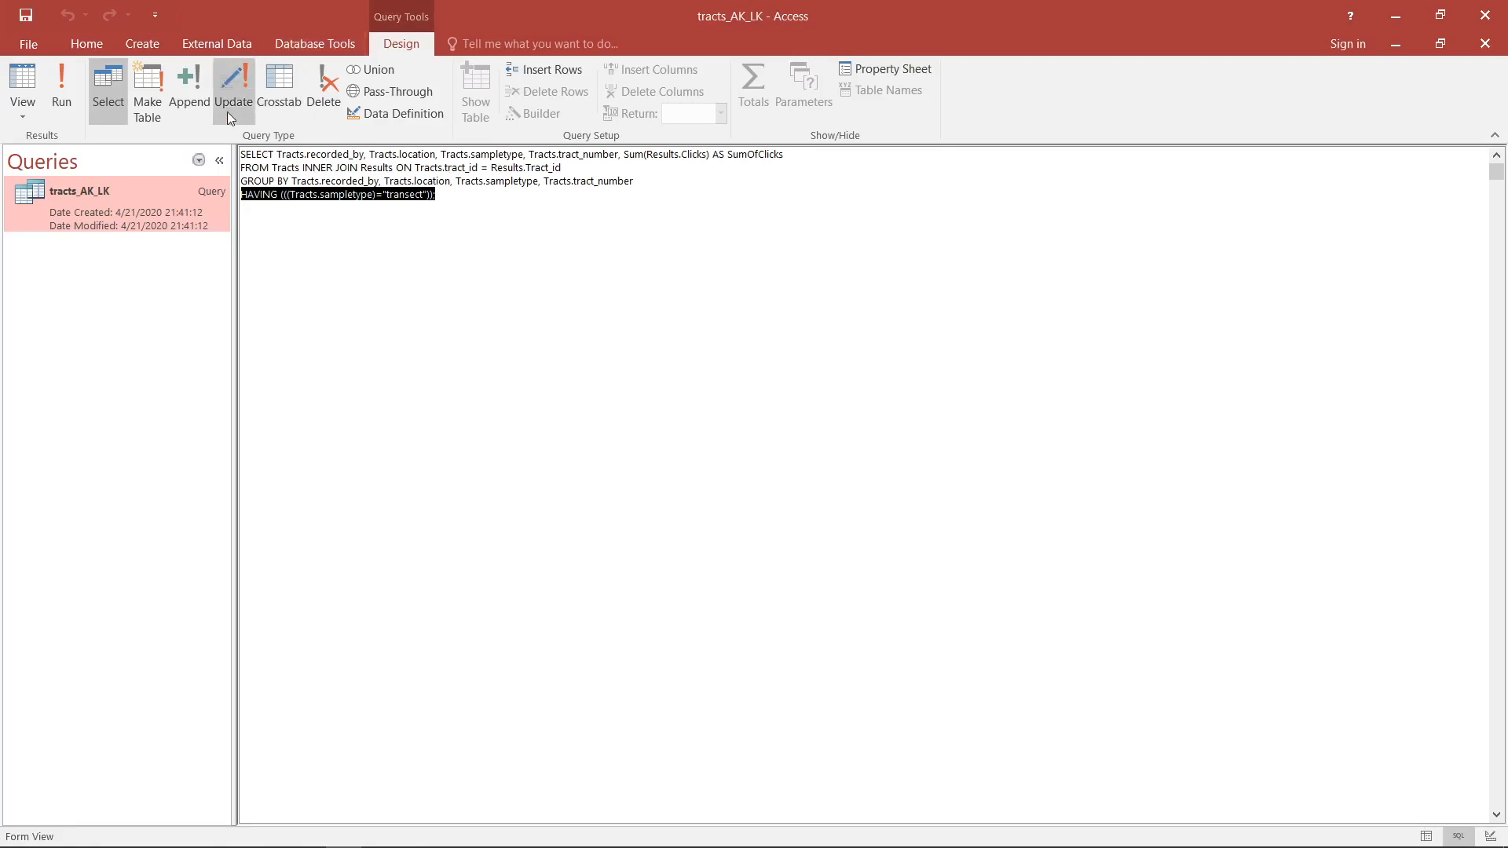
- Return the query to Design View and turn off its Totals row
left_click(20, 94)
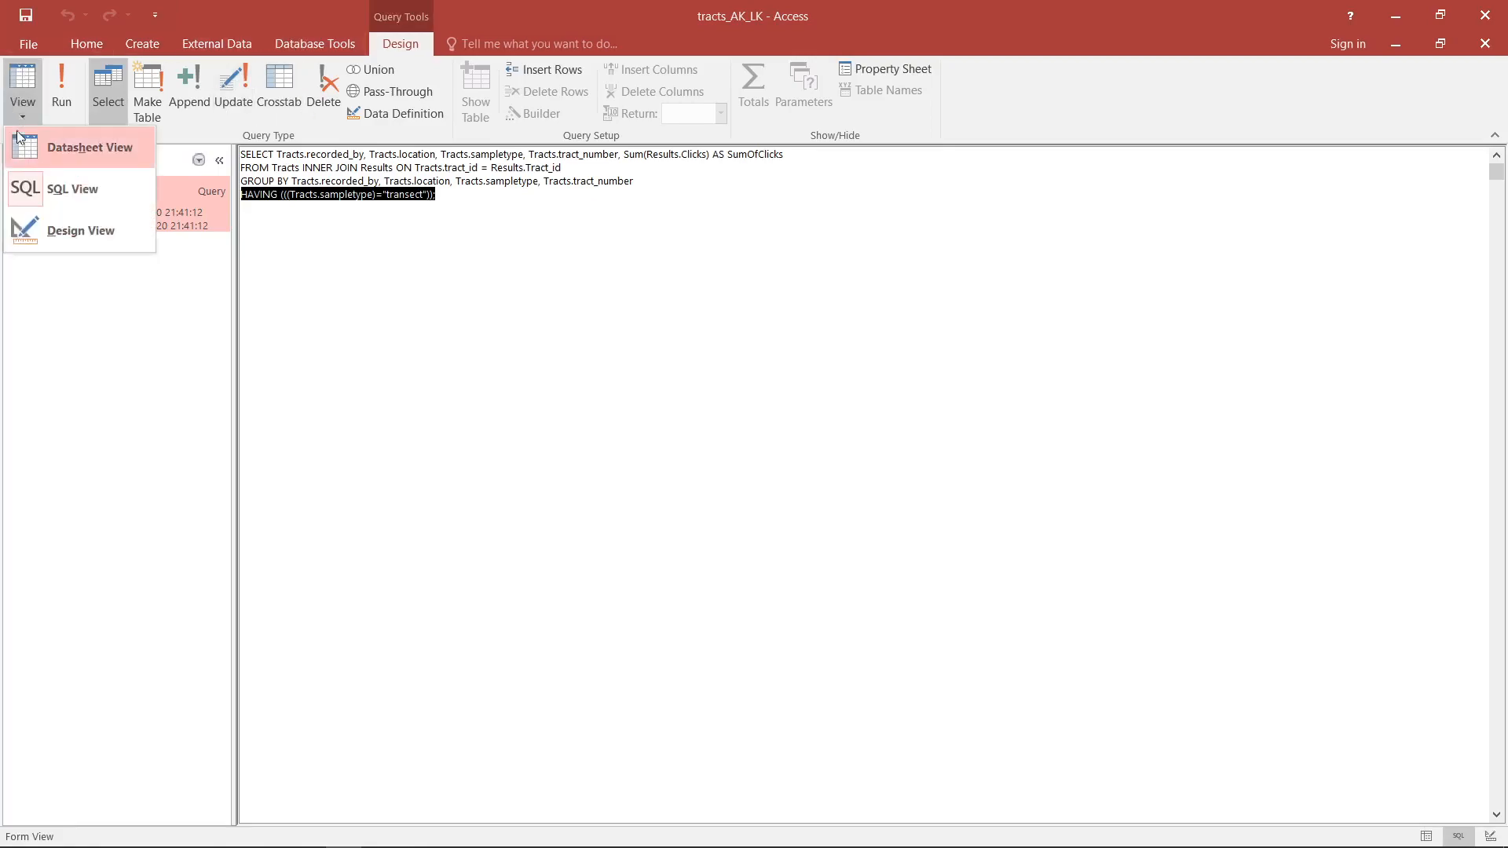
left_click(66, 231)
left_click(753, 86)
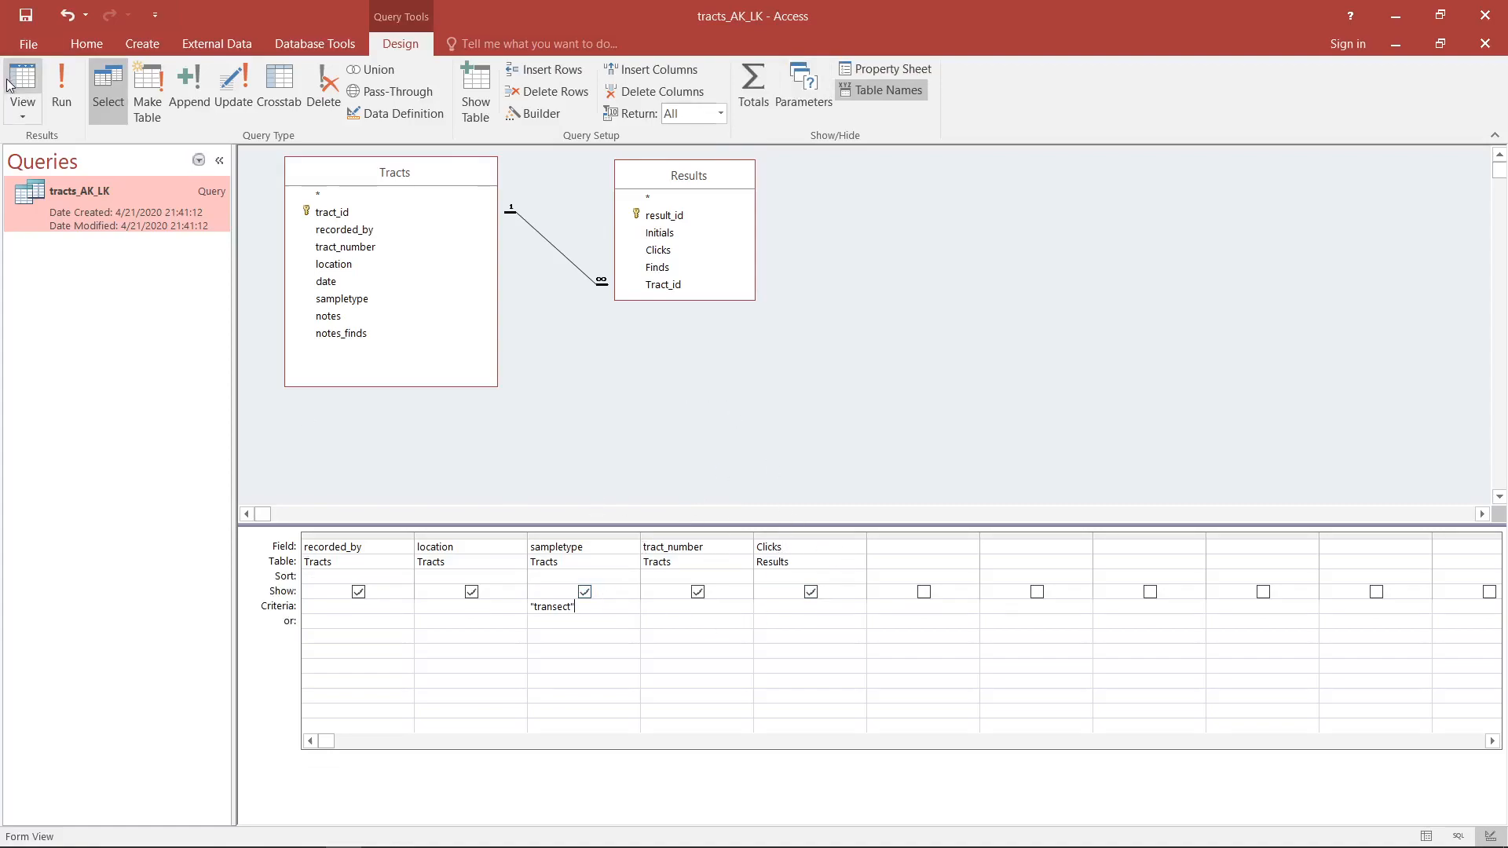
- Delete the Clicks column from the design grid and remove the Results table from the query
left_click(809, 537)
key("Delete")
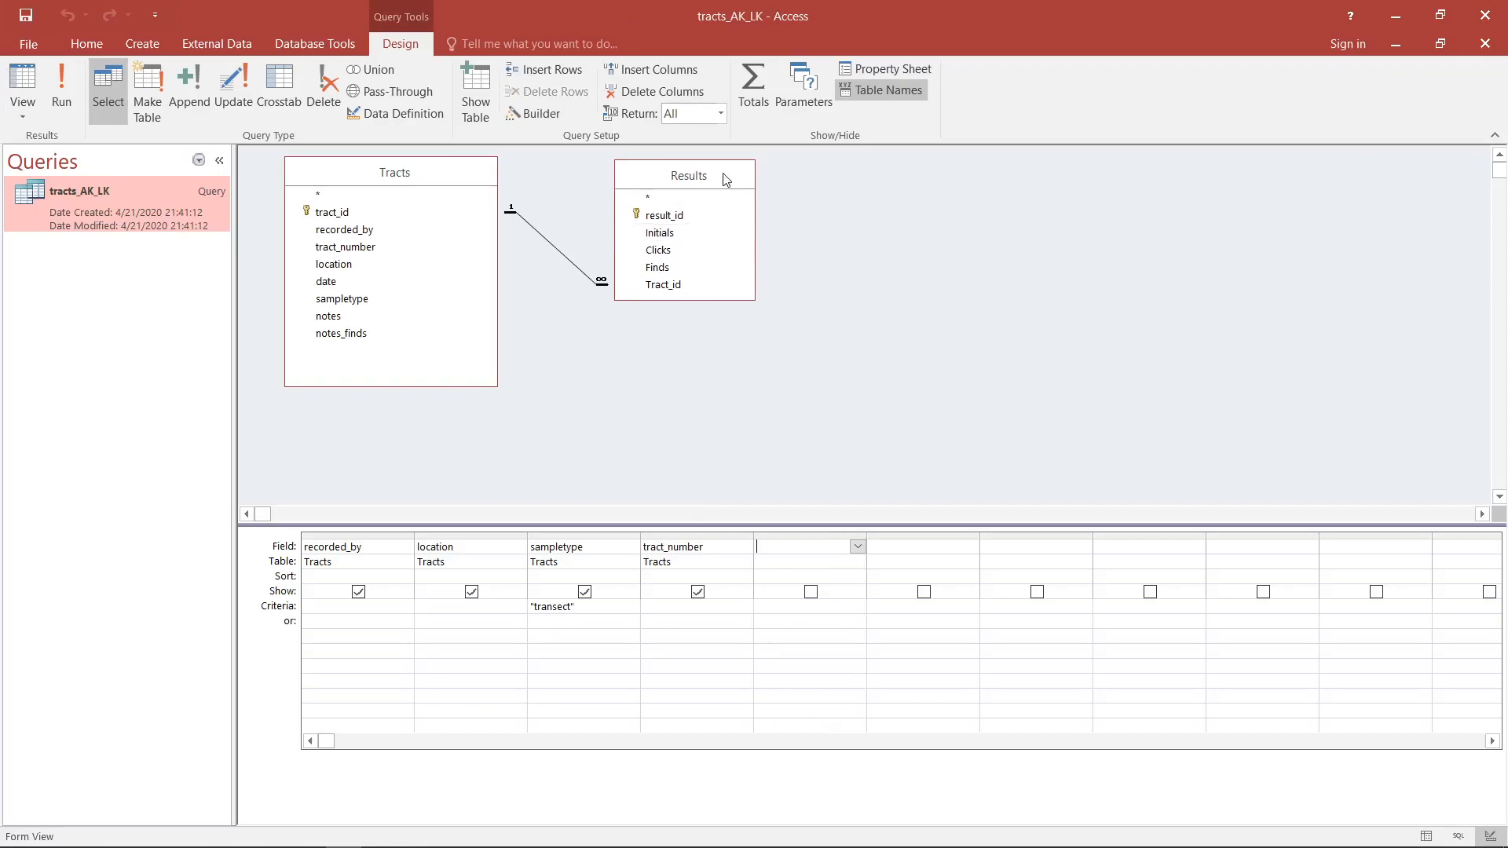
left_click(727, 181)
key("Delete")
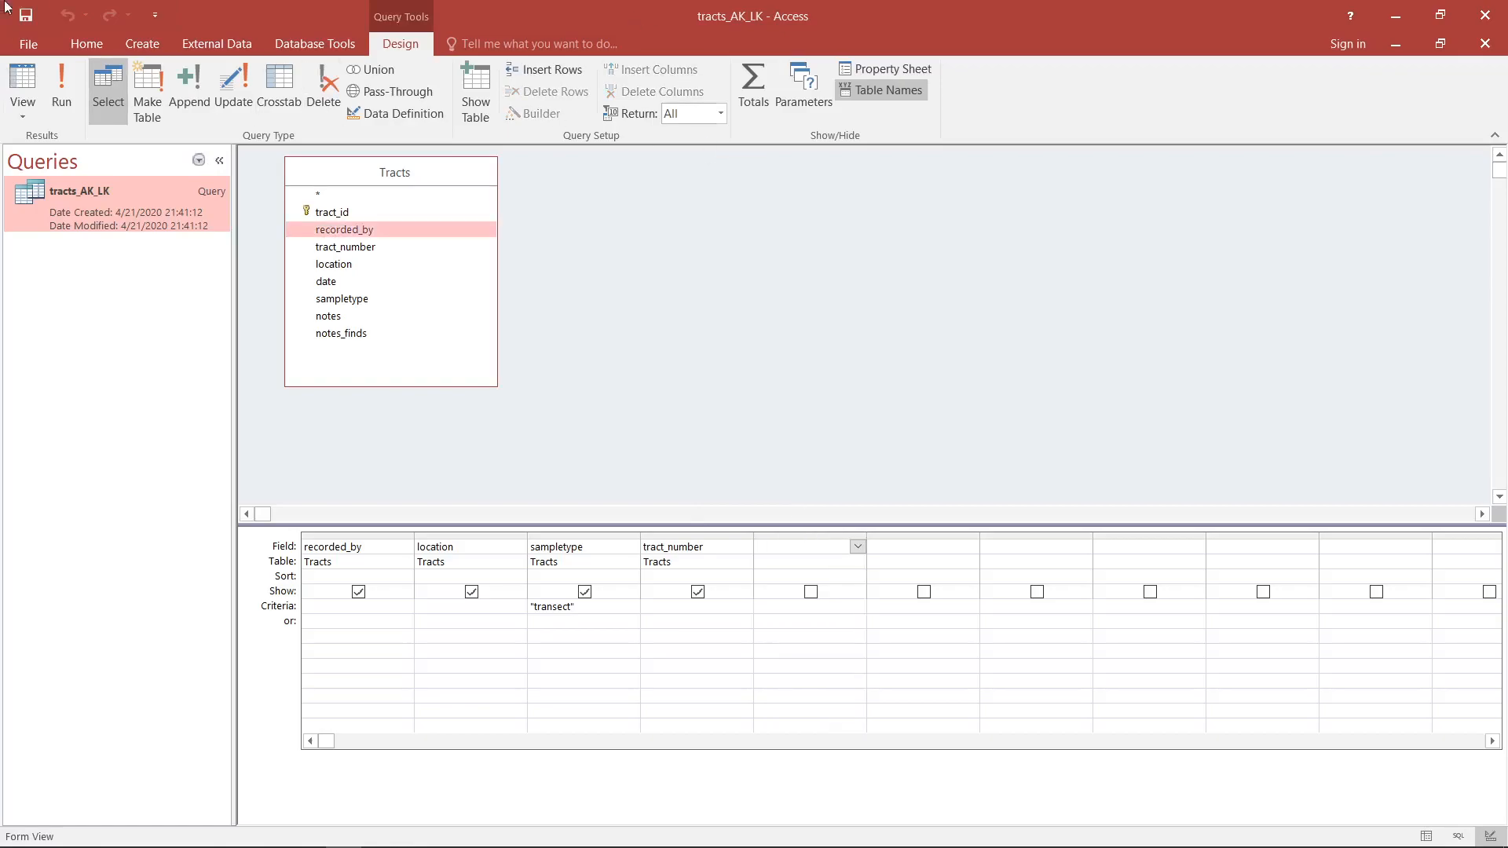
- Preview the records of the Tracts-only query in Datasheet View and return to its design
left_click(23, 82)
left_click(23, 82)
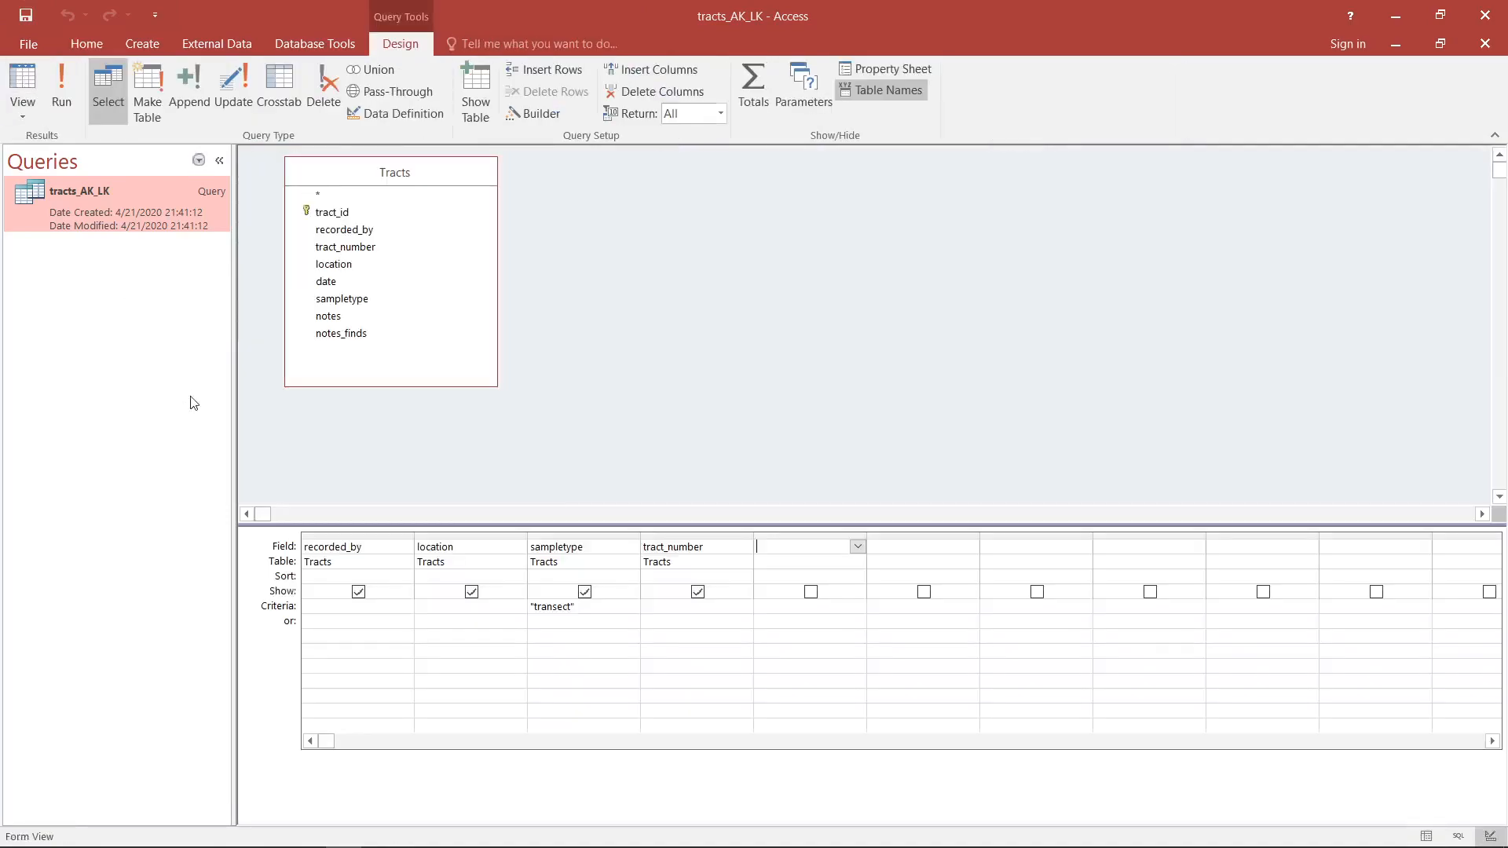
left_click(25, 83)
left_click(25, 83)
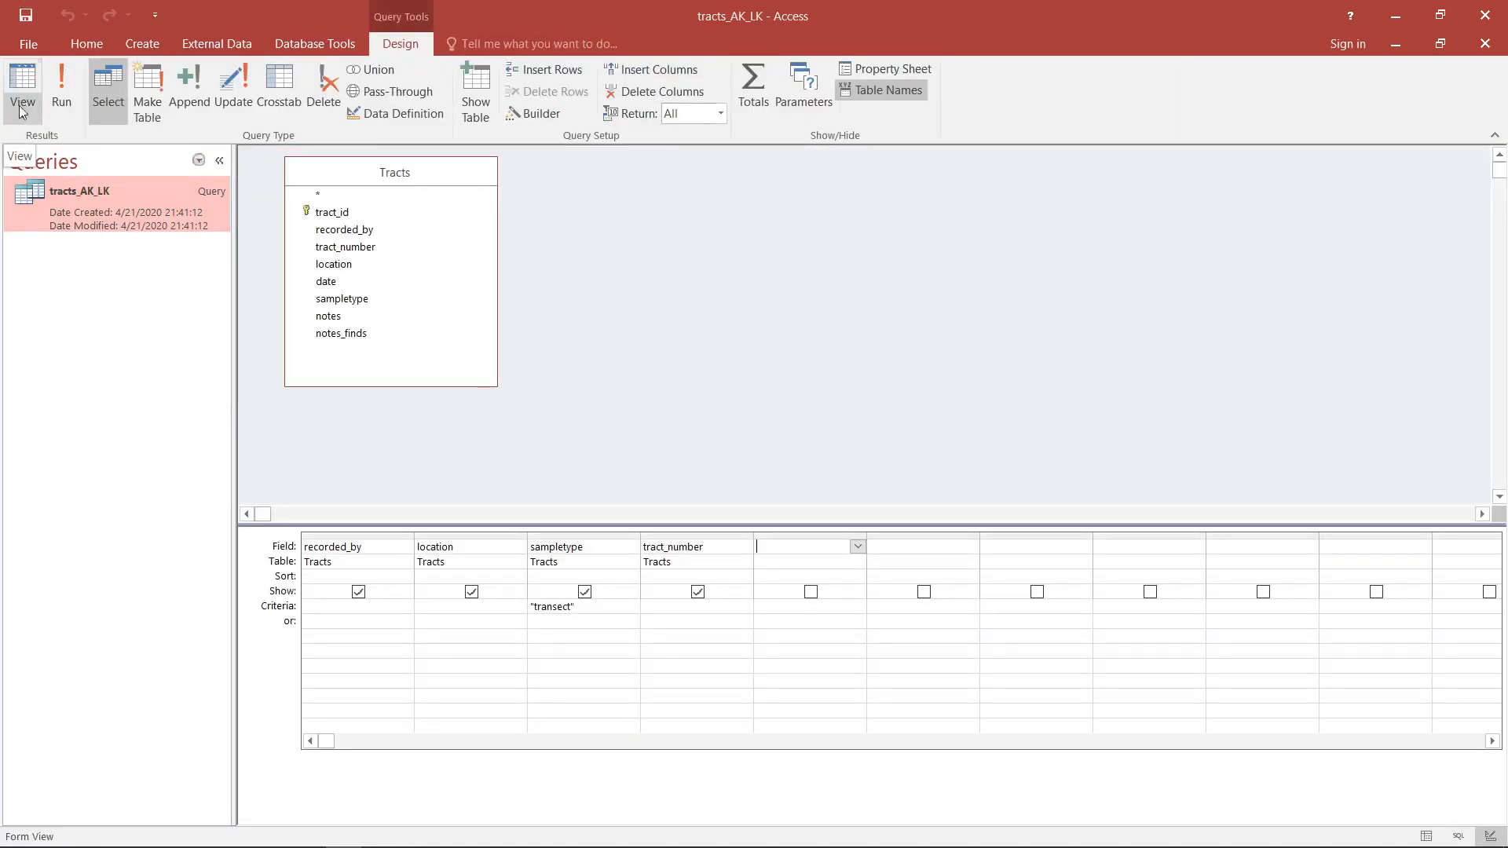
- Switch the simplified Tracts-only query to SQL View
left_click(29, 122)
left_click(49, 190)
left_click(534, 187)
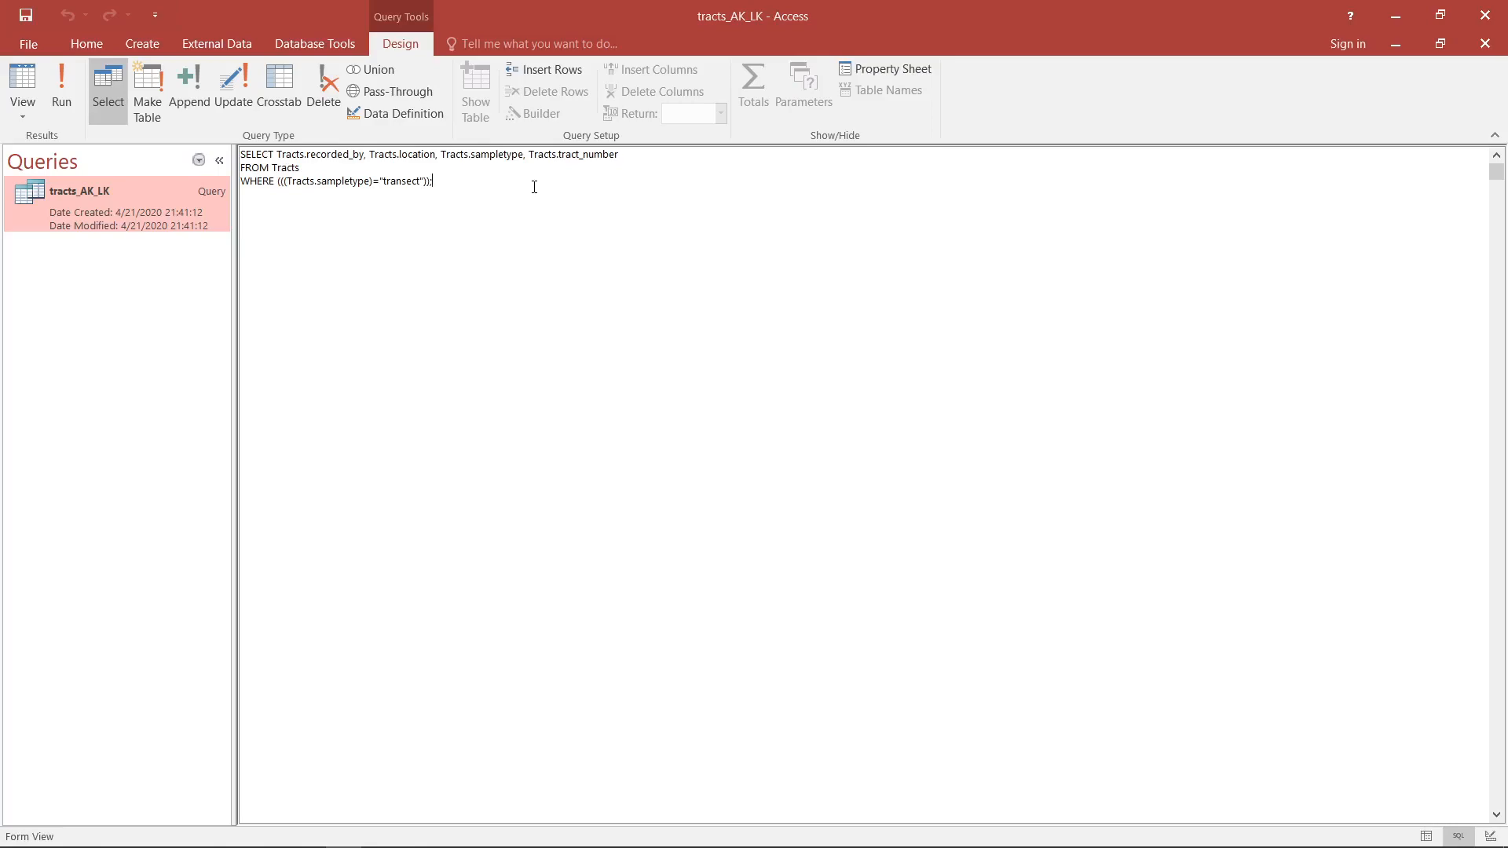
- Examine the simplified statement's SELECT field list, the FROM Tracts clause and the WHERE condition on sampletype
double_click(251, 154)
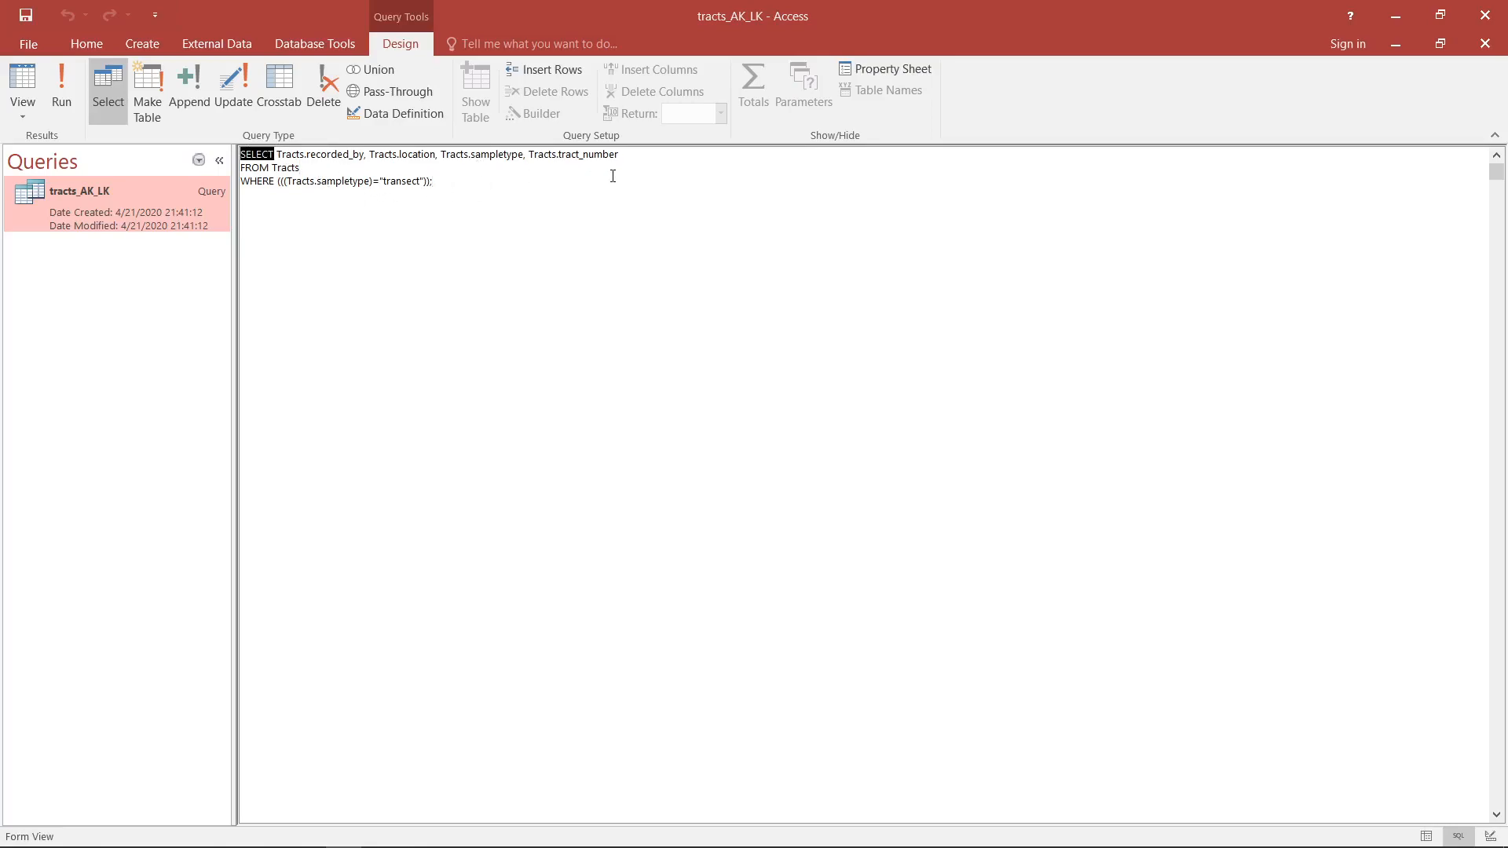
left_click(280, 156)
left_click_drag(277, 157, 365, 151)
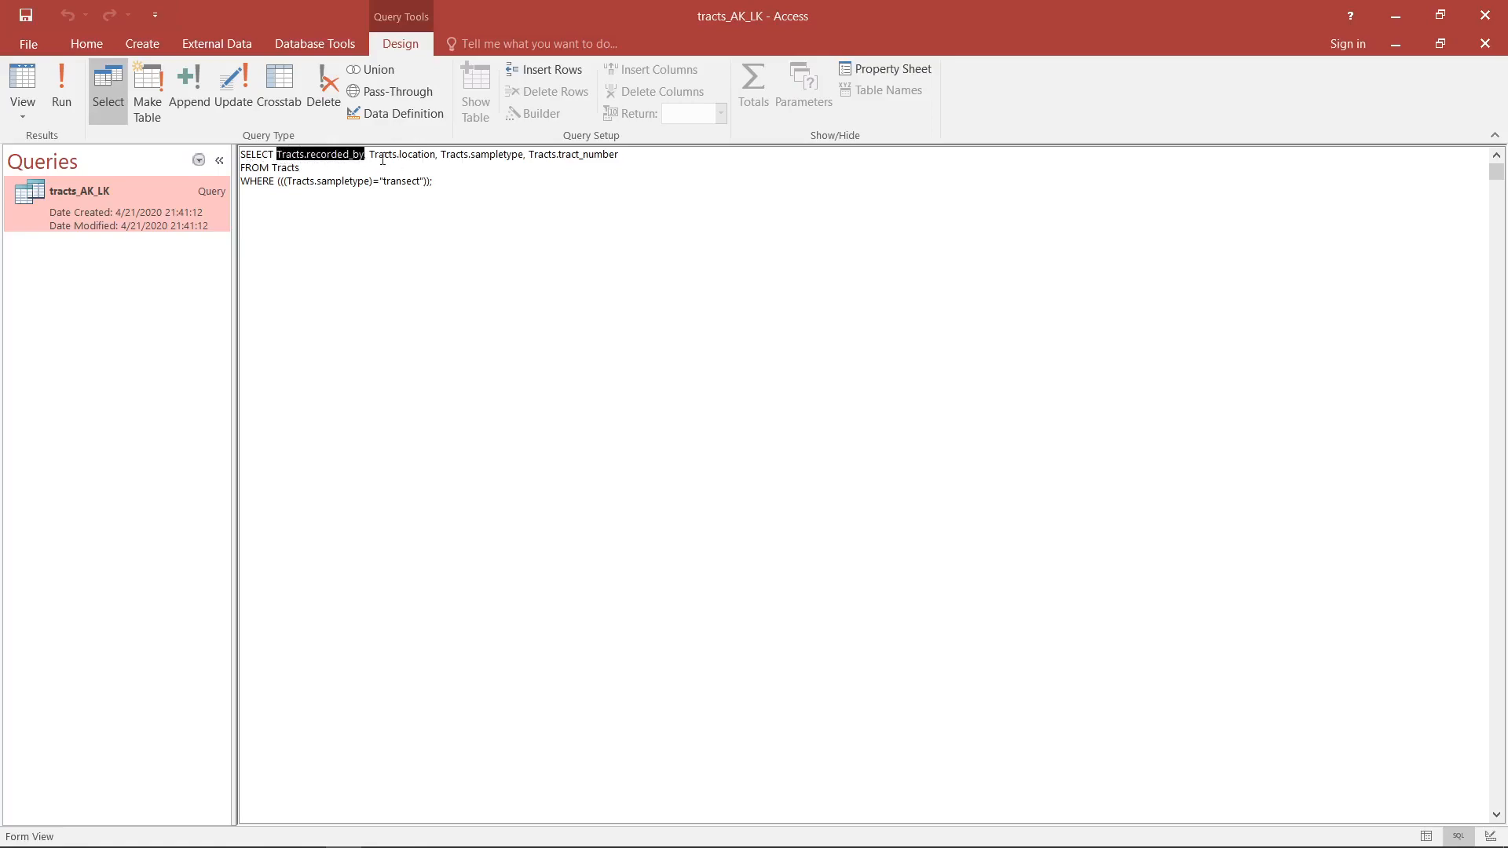
double_click(372, 156)
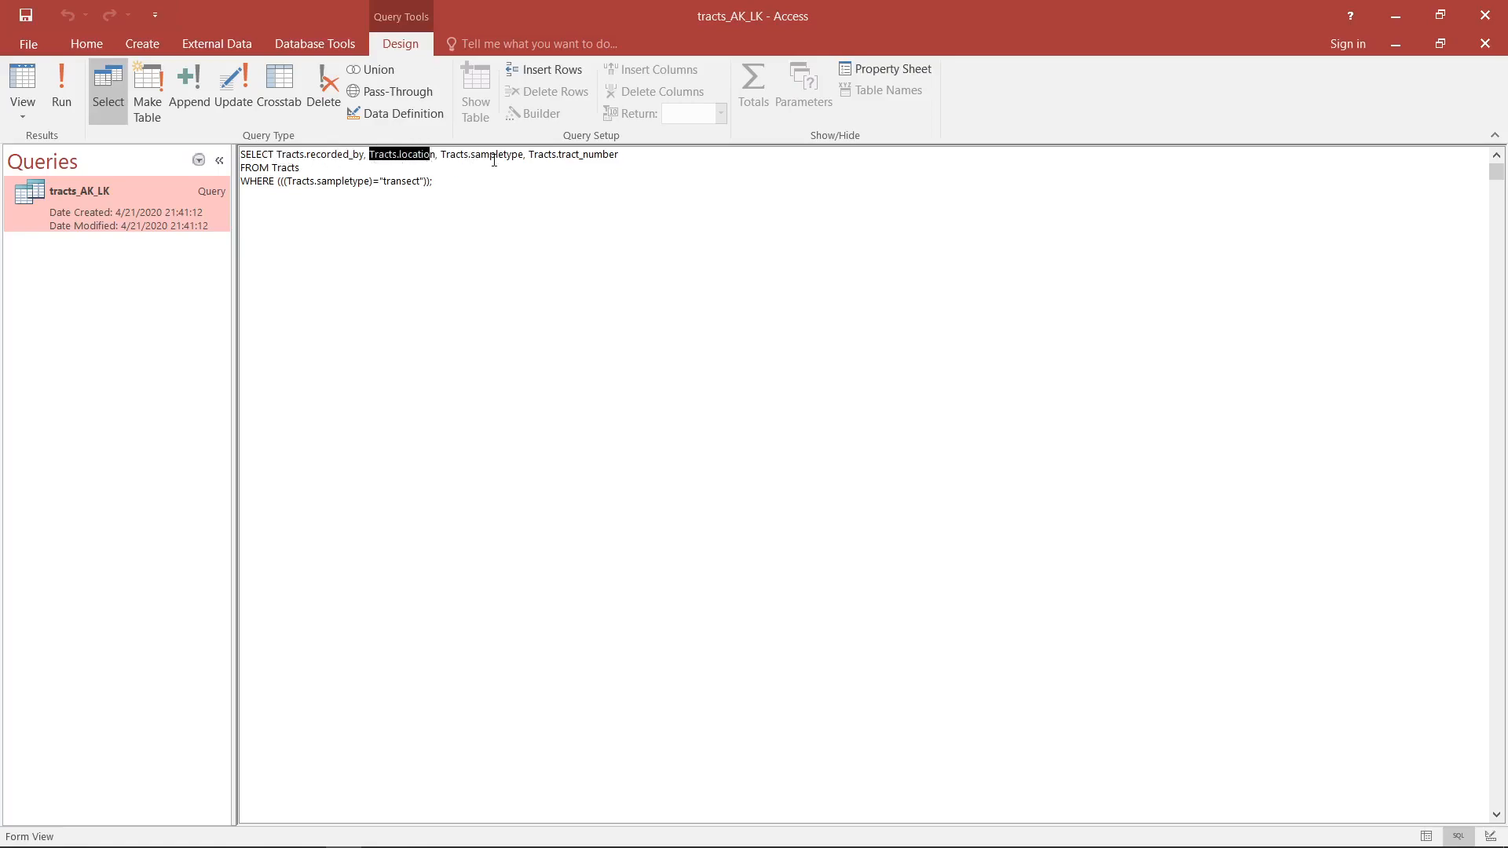
left_click_drag(441, 156, 632, 157)
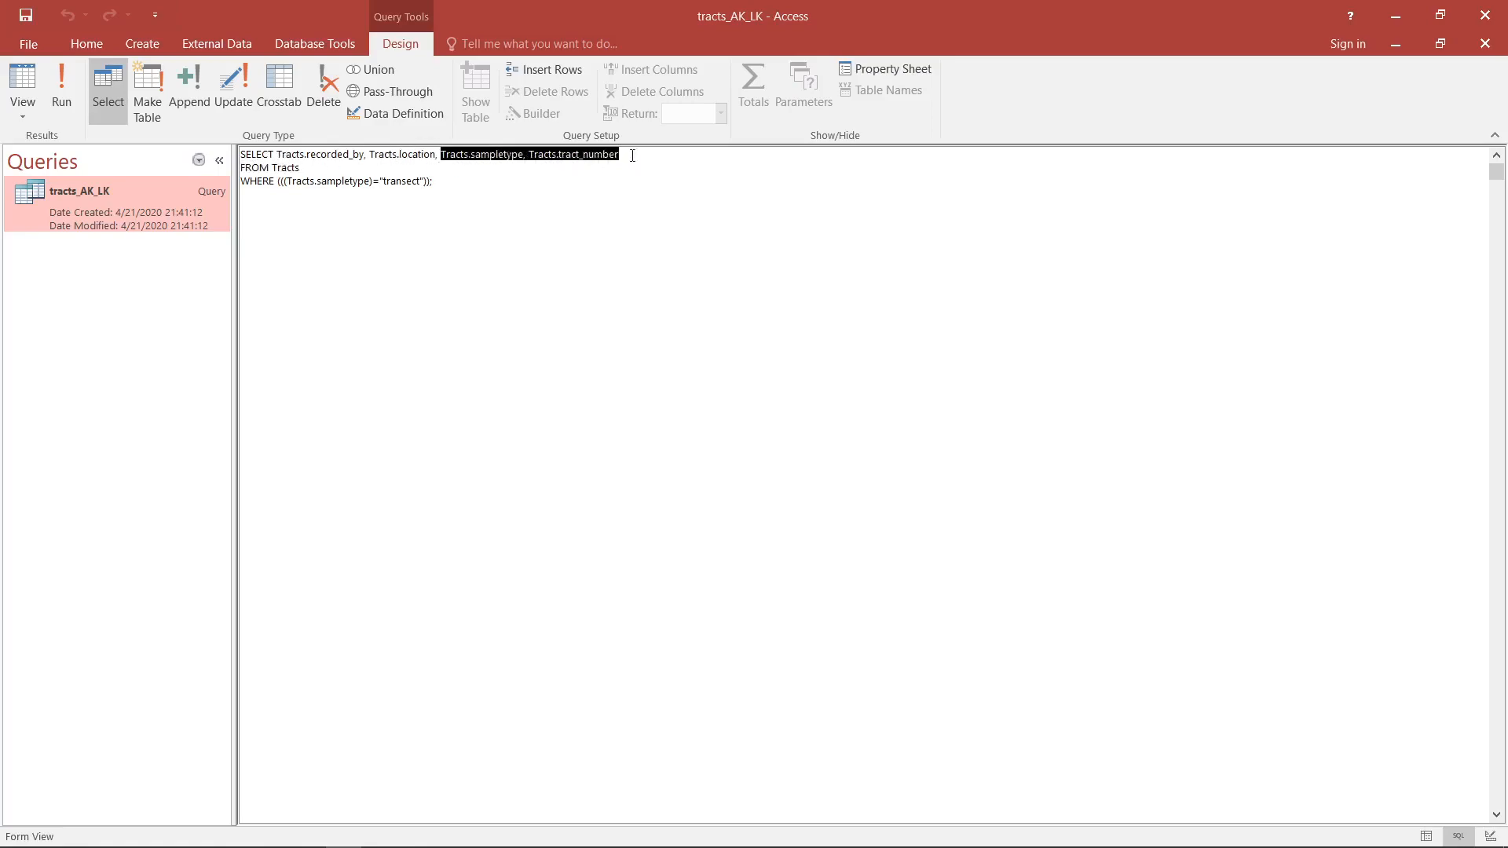
left_click(483, 160)
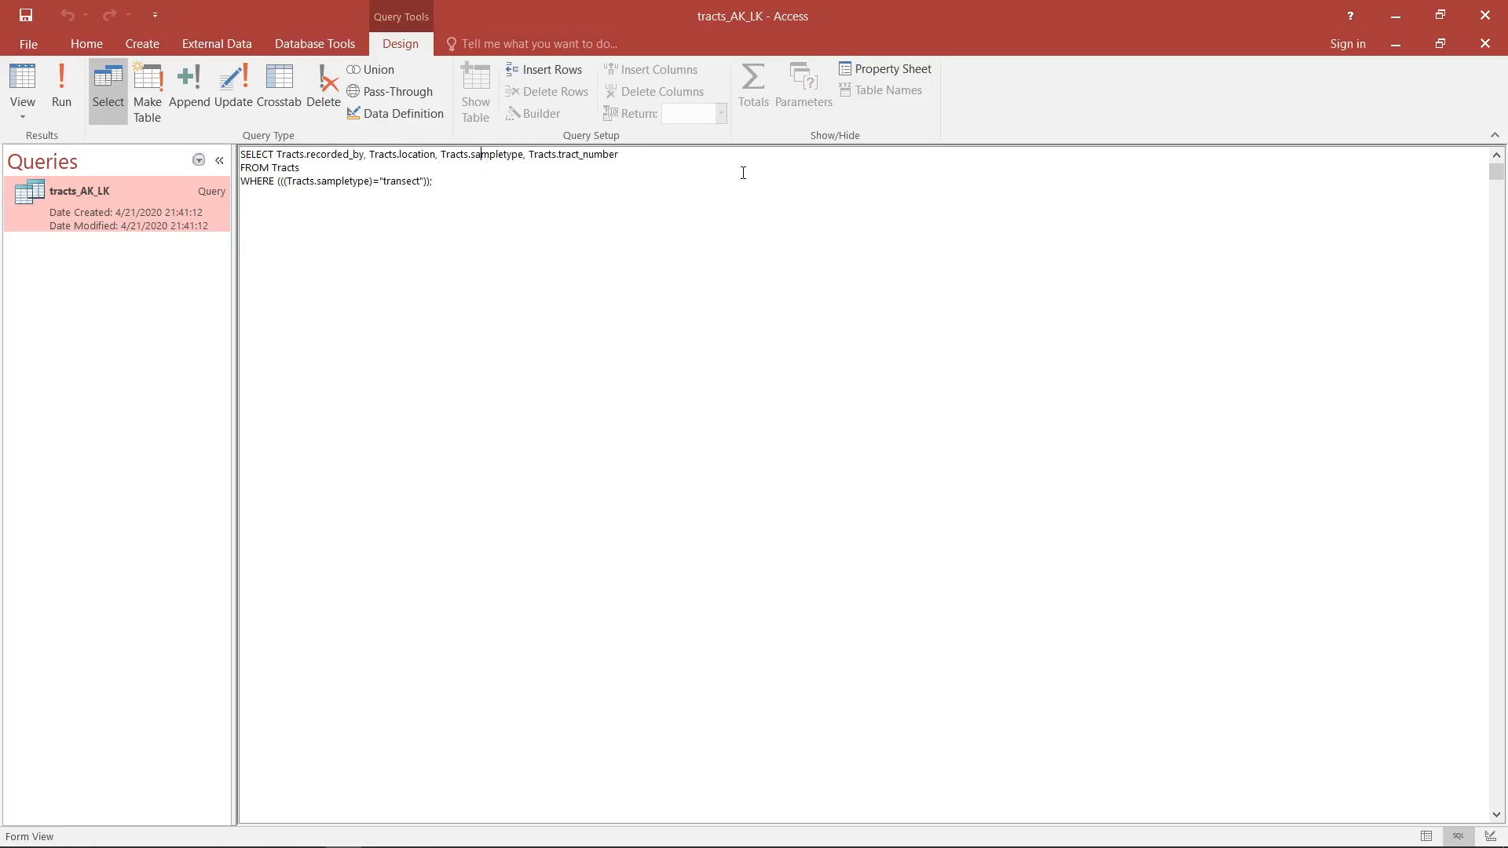
left_click_drag(273, 167, 200, 167)
left_click(334, 156)
double_click(275, 158)
left_click(283, 169)
double_click(256, 181)
left_click_drag(433, 181, 373, 181)
left_click(474, 185)
type("lkdjfslkdfjslkdfj")
double_click(474, 181)
key("Delete")
- Return the query from SQL View to Design View
left_click(29, 112)
left_click(120, 232)
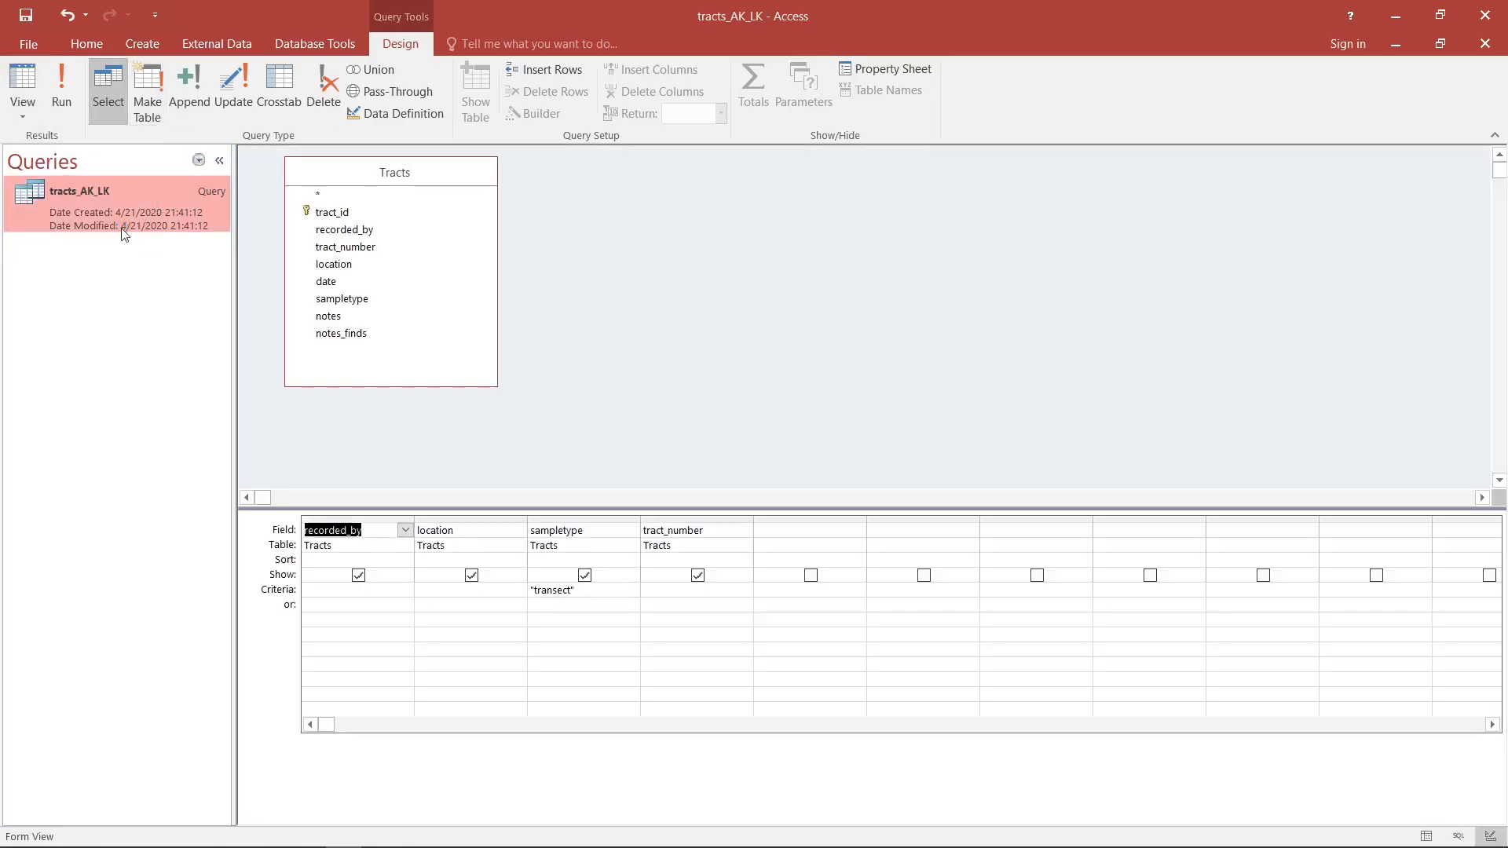